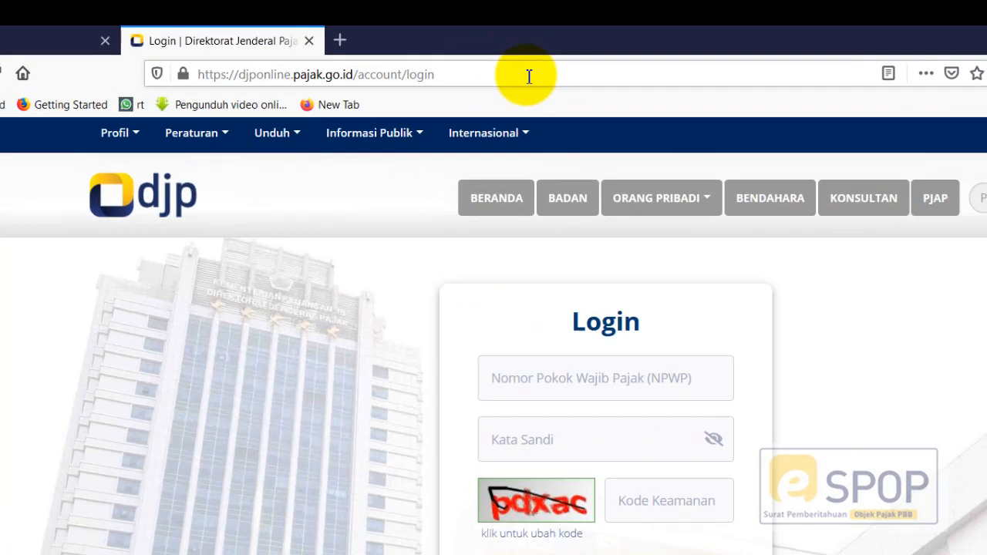
- Go to espop.pajak.go.id and log in with the NPWP, password and security code
click(433, 36)
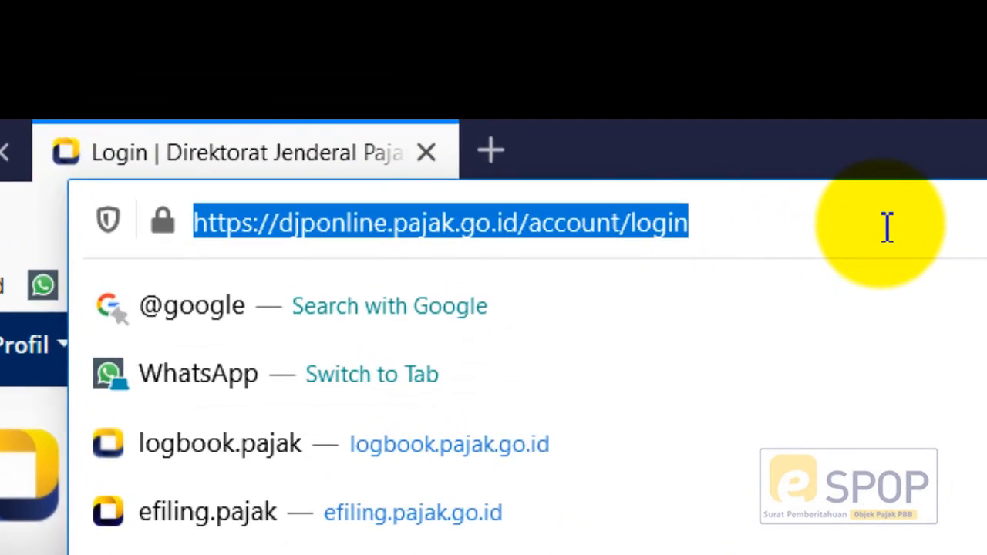
text(espop.)
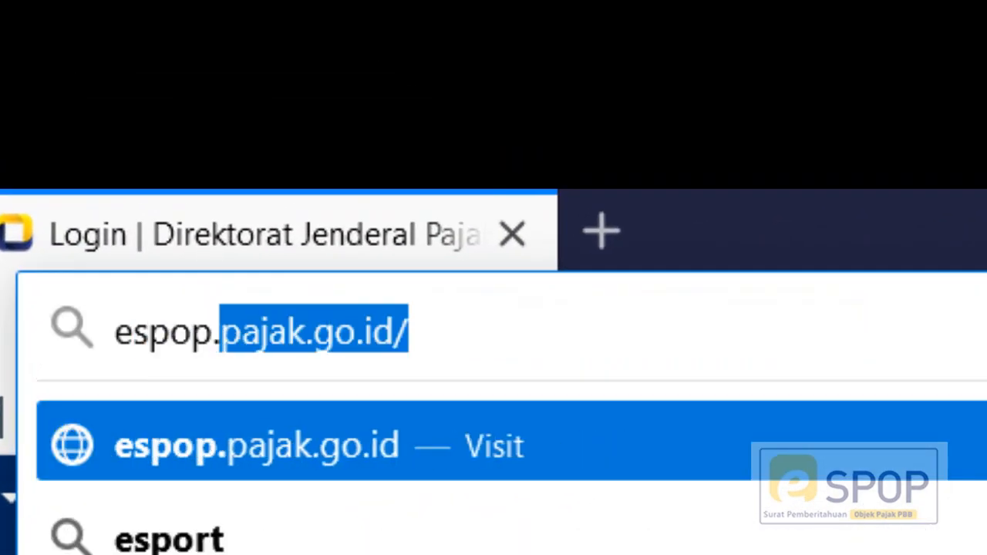
text(pajak.go.i)
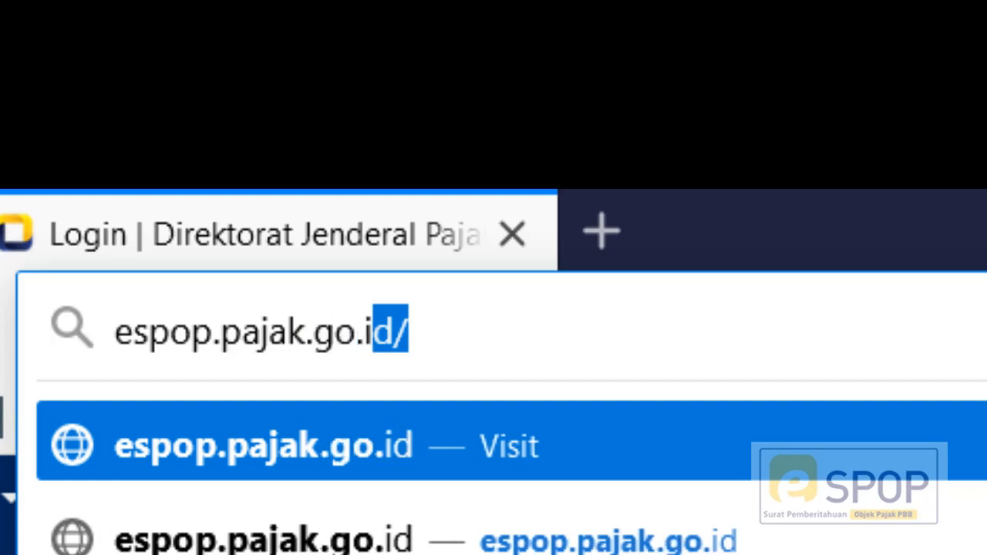
text(d)
key(Return)
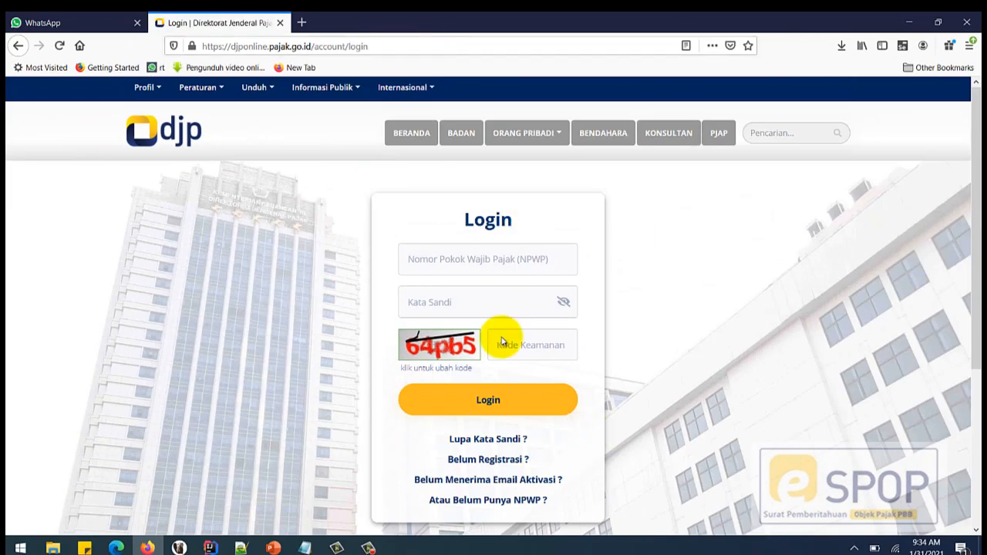
click(480, 260)
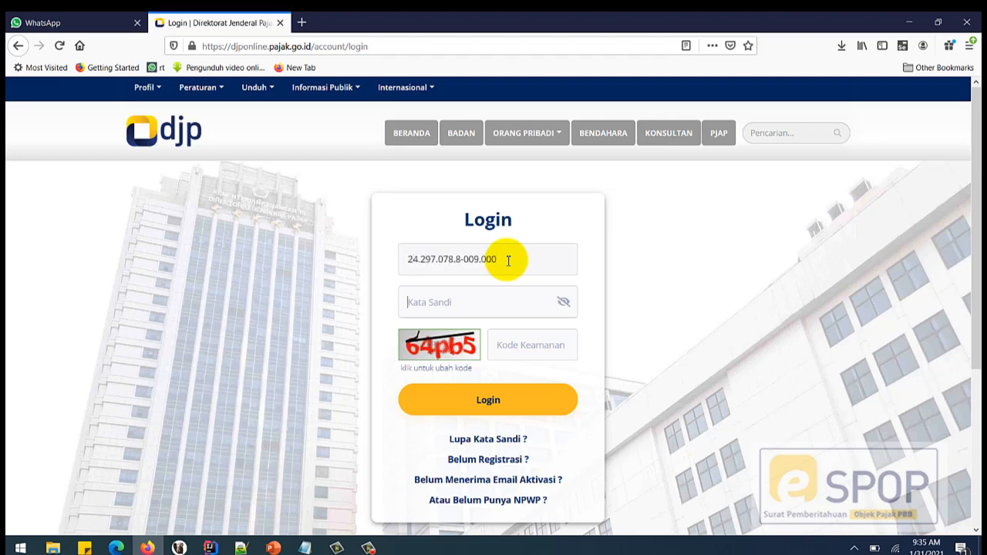
text(••)
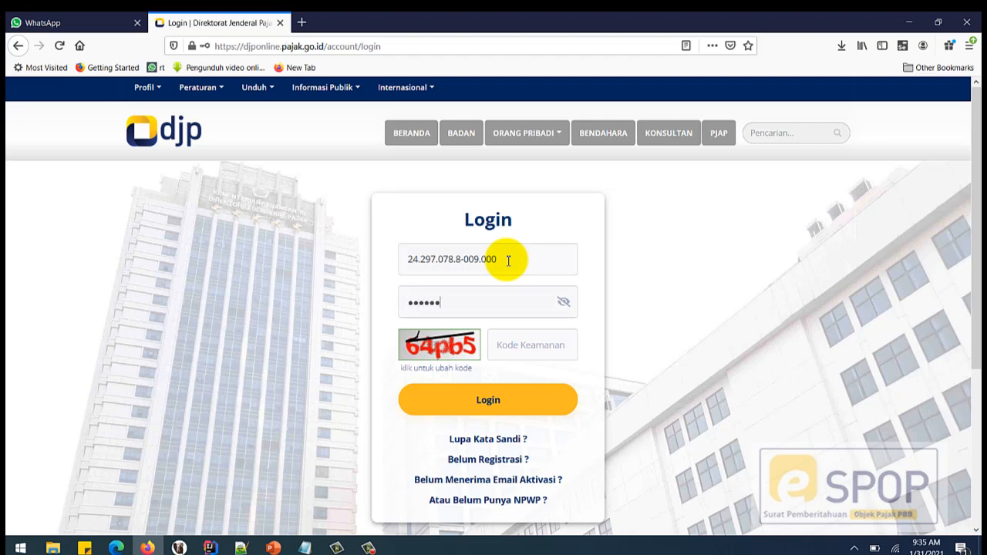
text(64pb5)
click(482, 398)
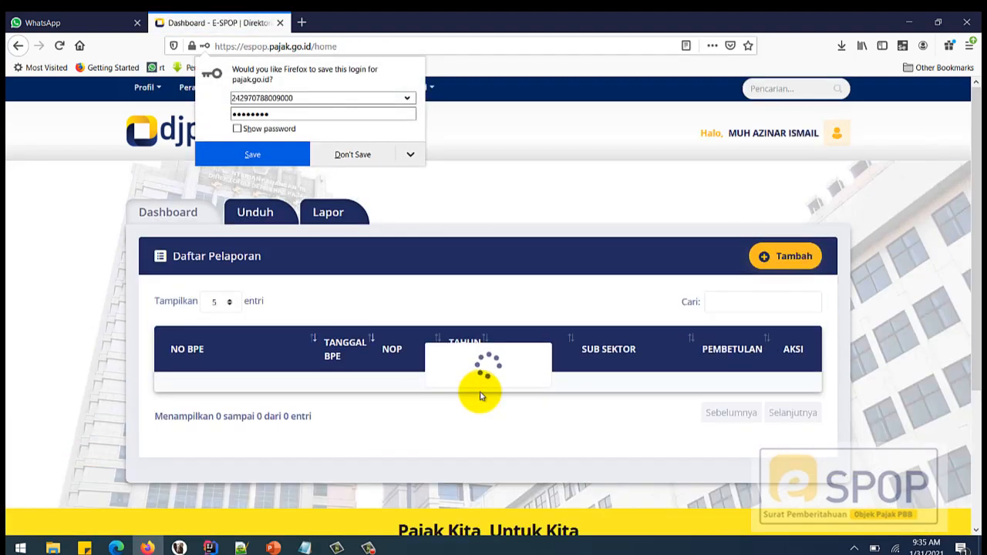
- Decline saving the login and open Profil Saya from the account menu in a new tab
click(353, 154)
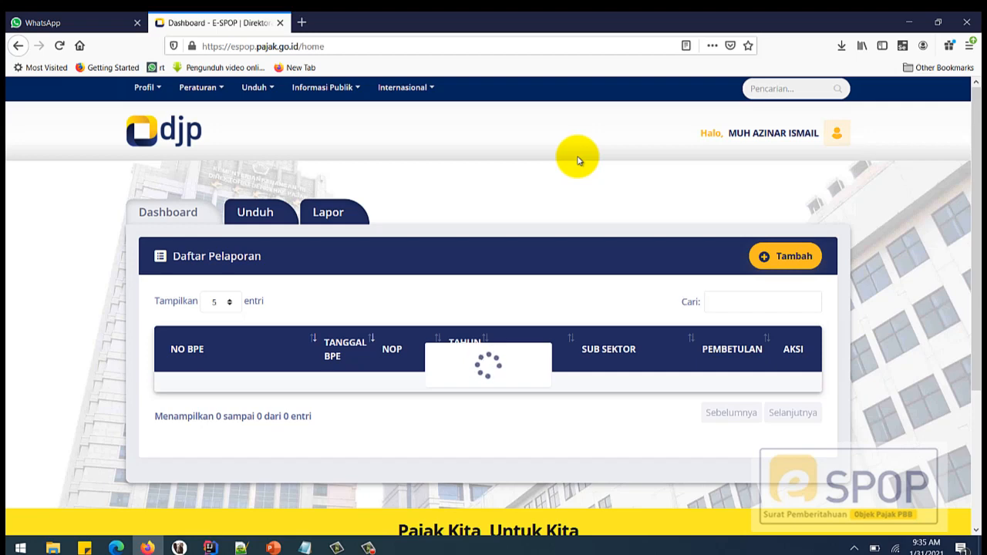
click(782, 139)
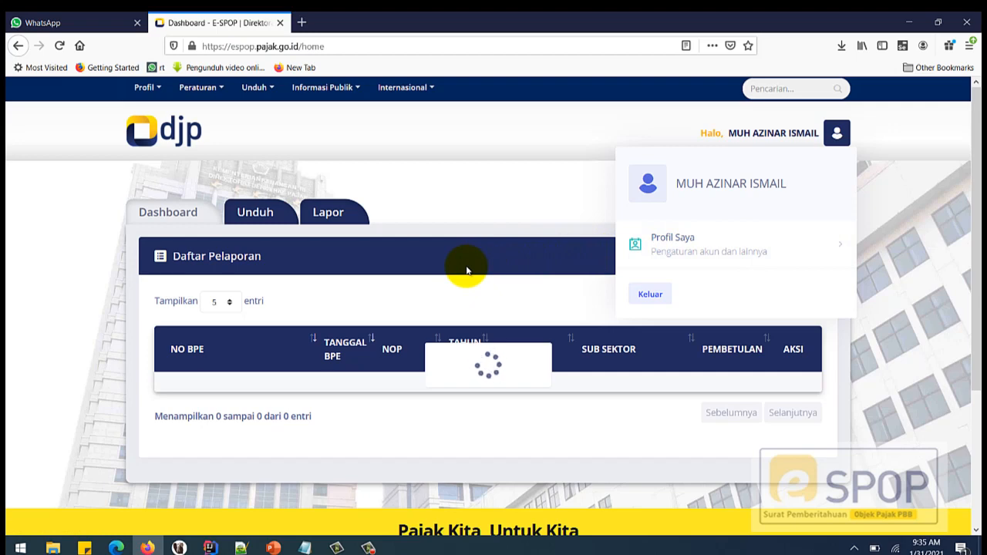
right_click(677, 253)
click(718, 256)
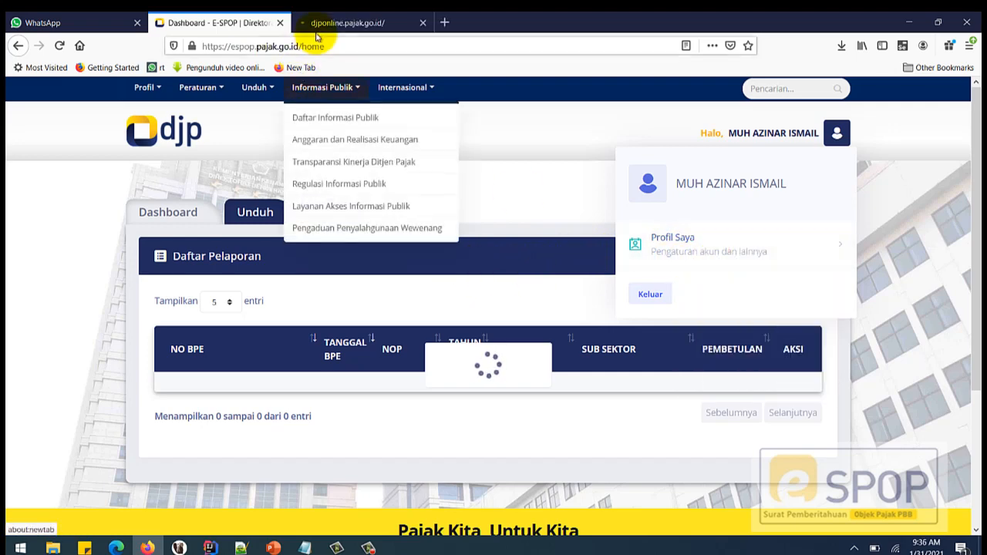
click(318, 31)
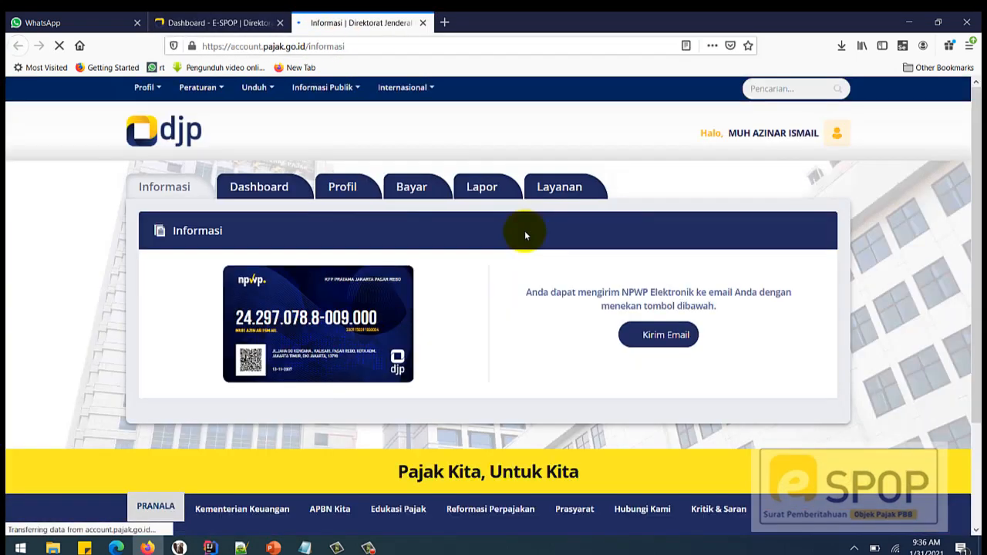
- Check Aktivasi Fitur Layanan, view the Lapor page, then return to the e-SPOP dashboard
click(350, 188)
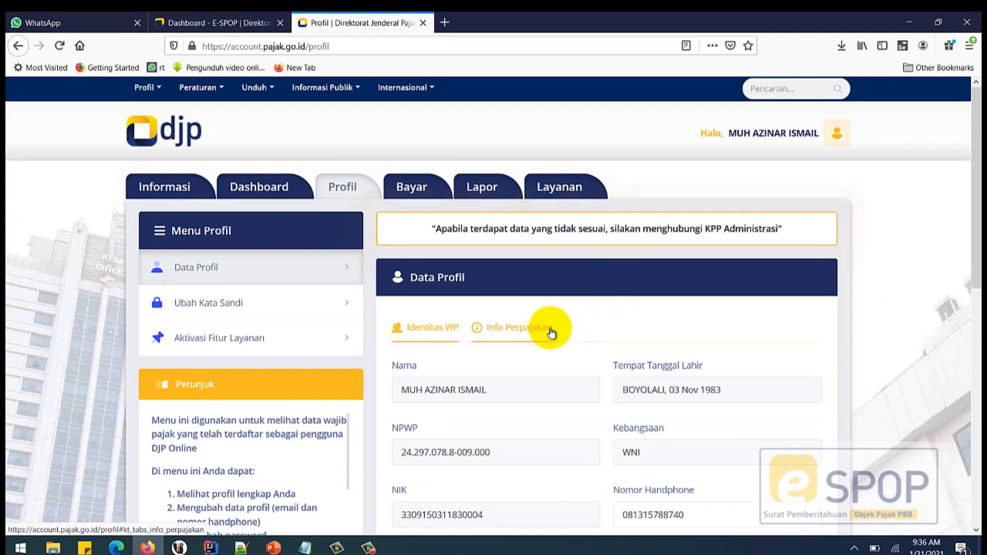
click(260, 343)
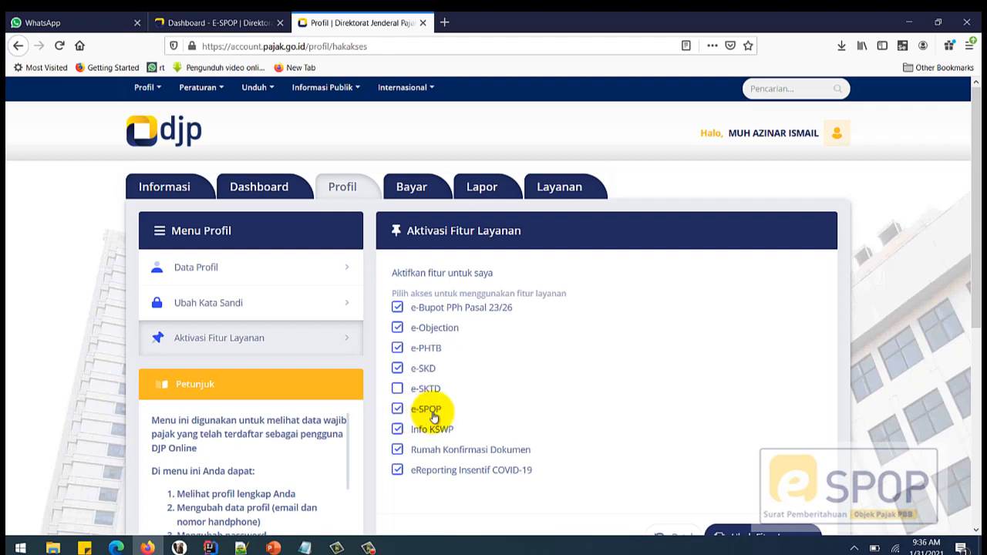
click(486, 188)
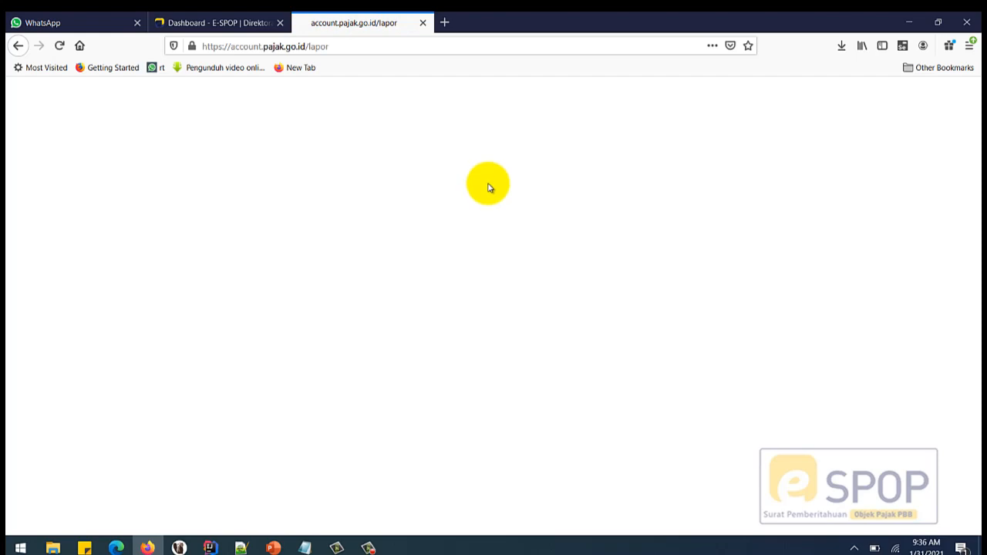
scroll(446, 376, down, 2)
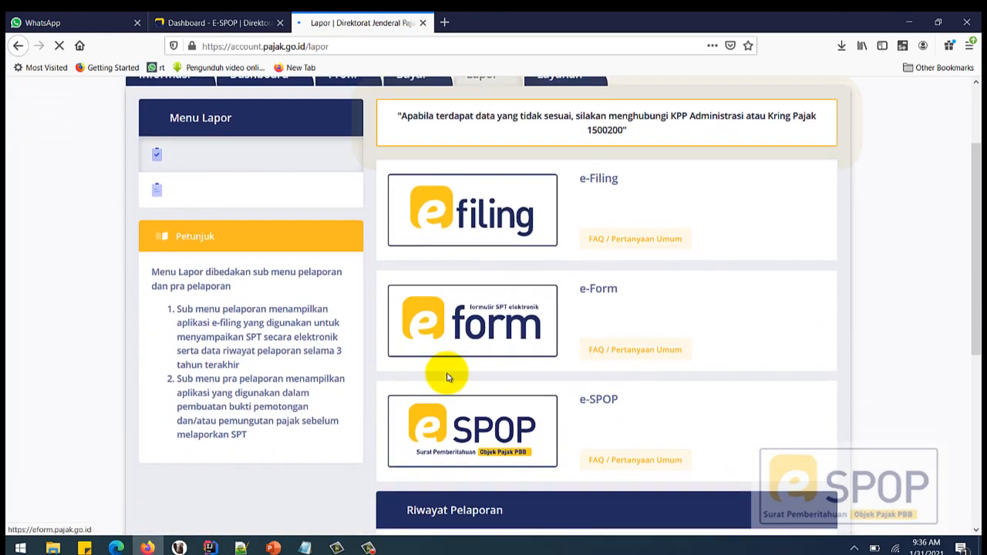
scroll(447, 377, down, 2)
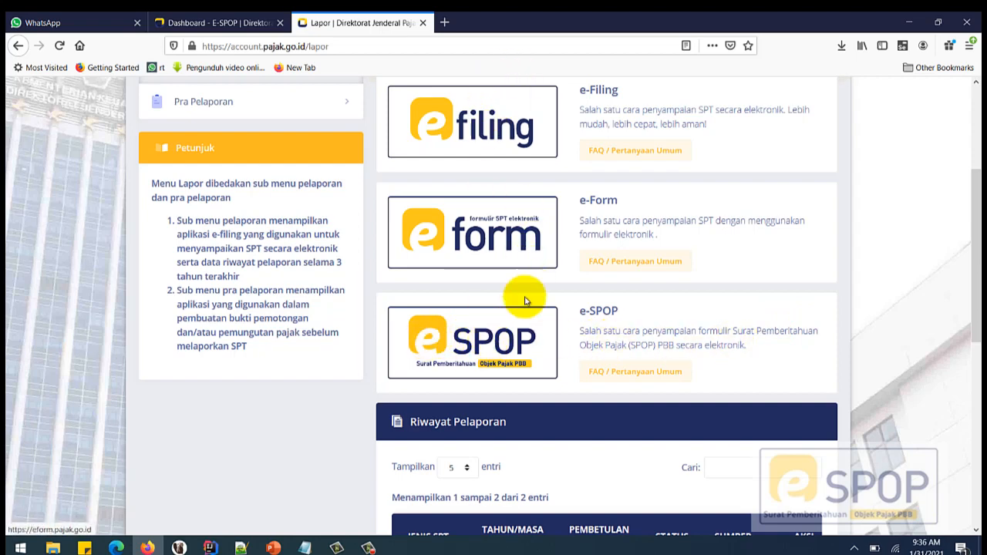
scroll(461, 330, up, 3)
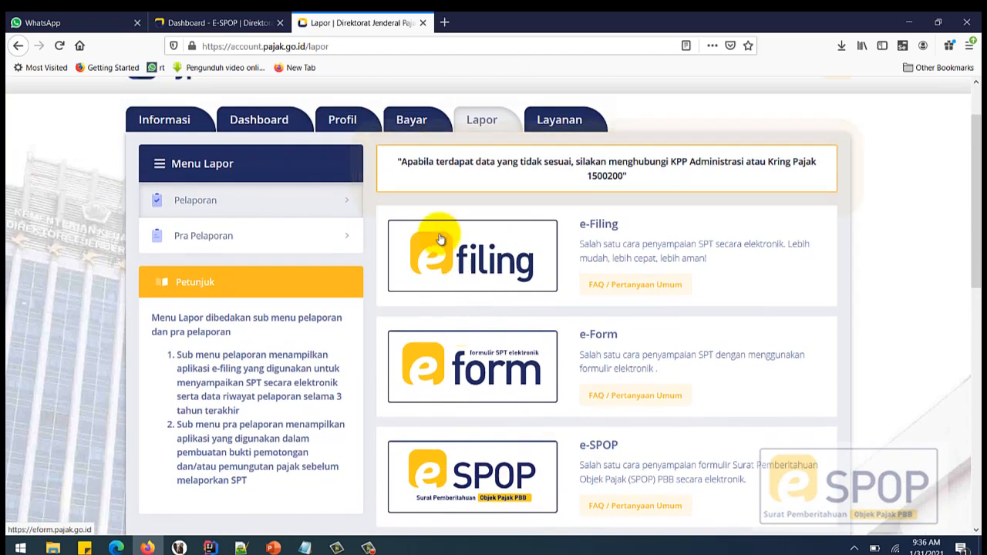
click(212, 22)
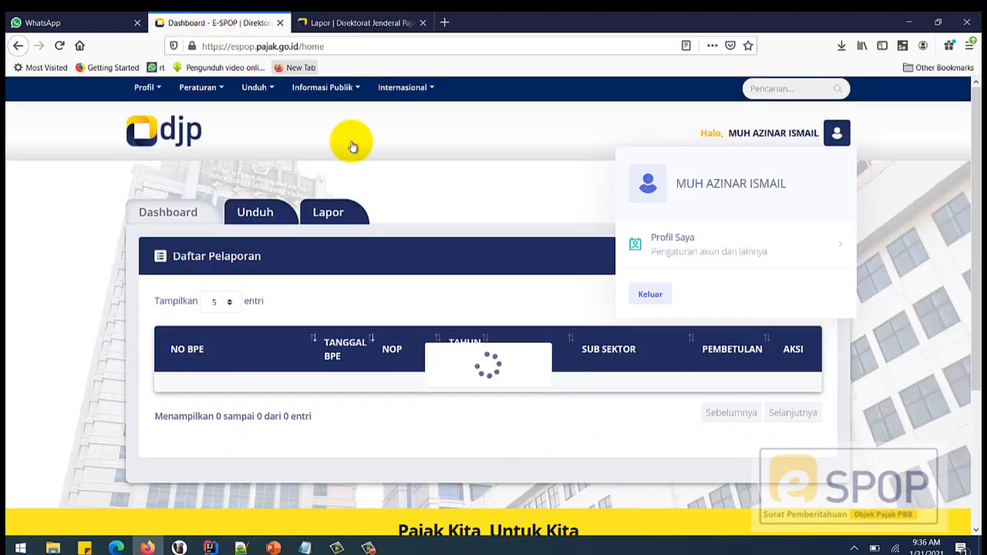
- Reload the e-SPOP dashboard and browse the Unduh page's per-sector file formats
click(381, 47)
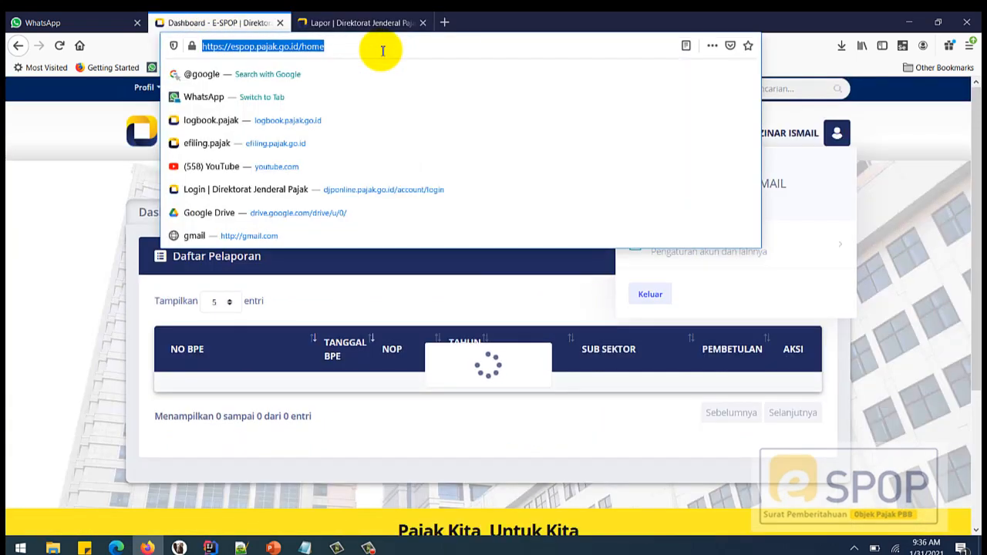
key(Return)
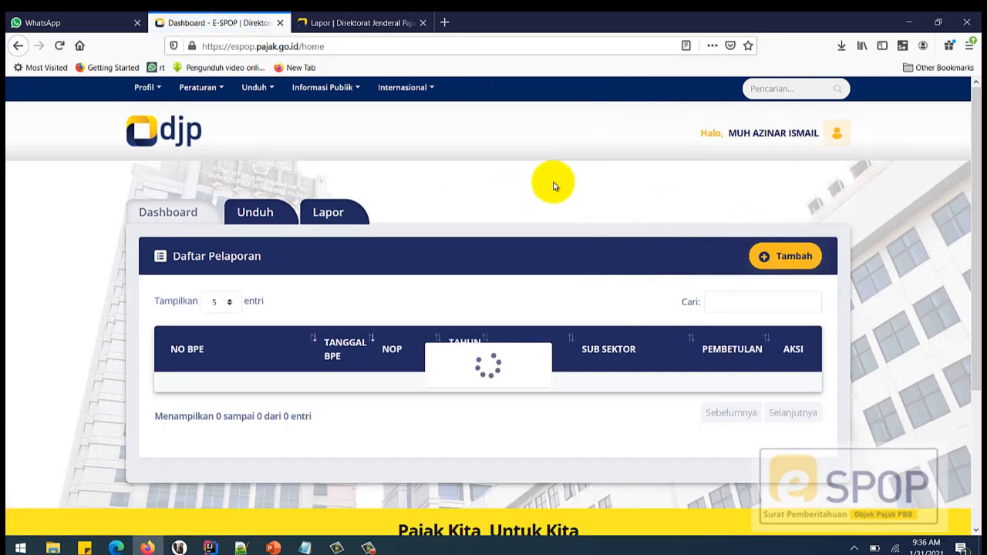
click(251, 218)
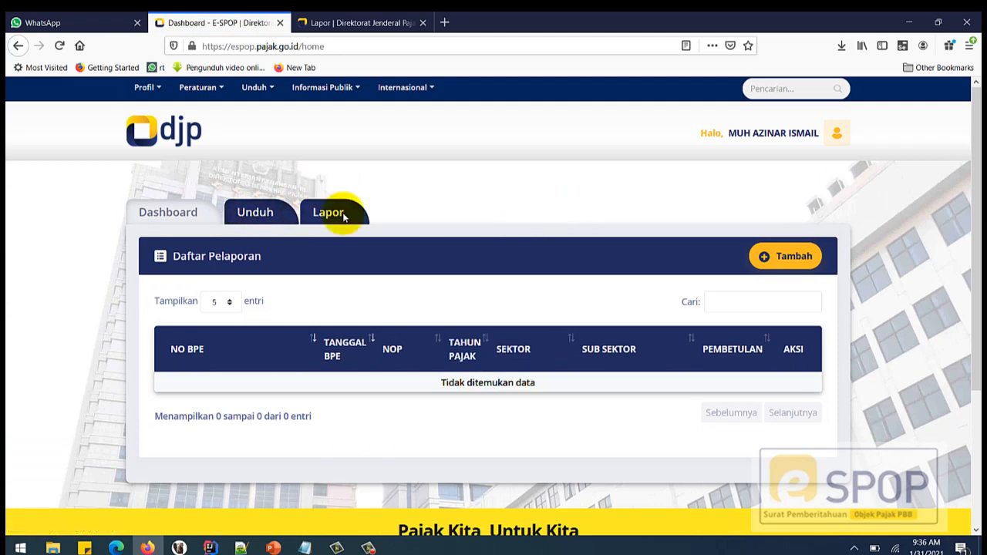
click(267, 220)
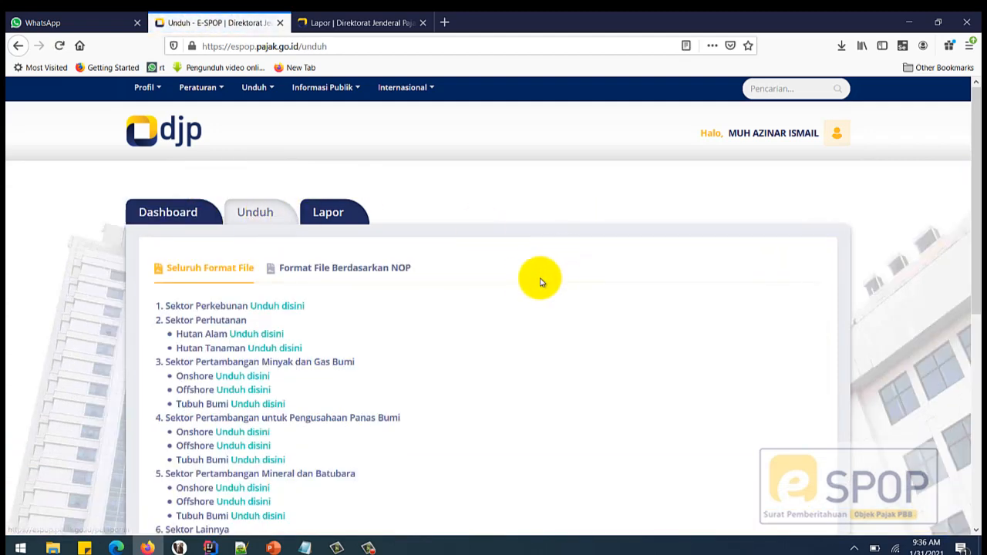
scroll(527, 282, down, 3)
scroll(528, 282, up, 1)
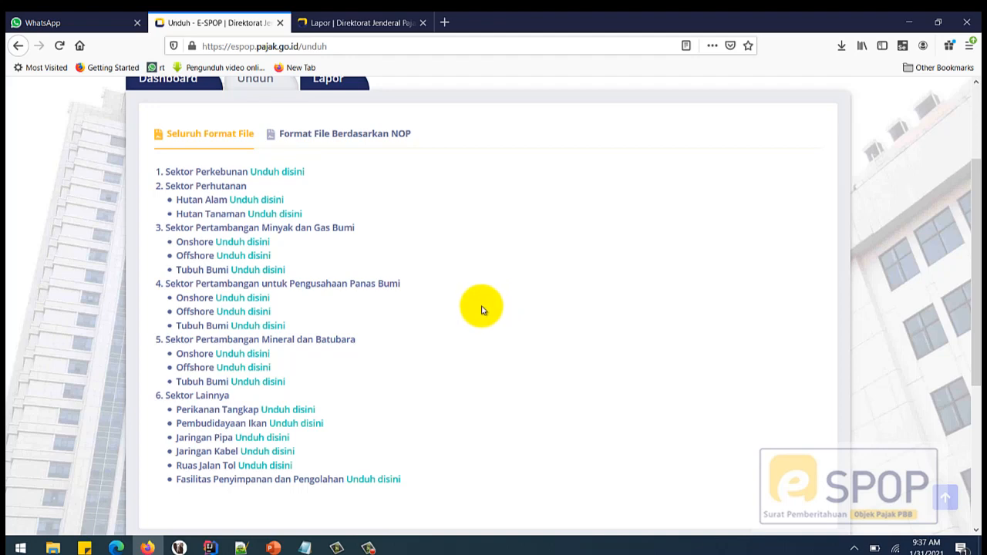
- Download the Onshore template SPOP_MIGAS_ONSHORE.xls and save it into C:\__SPOP-PBB
click(243, 247)
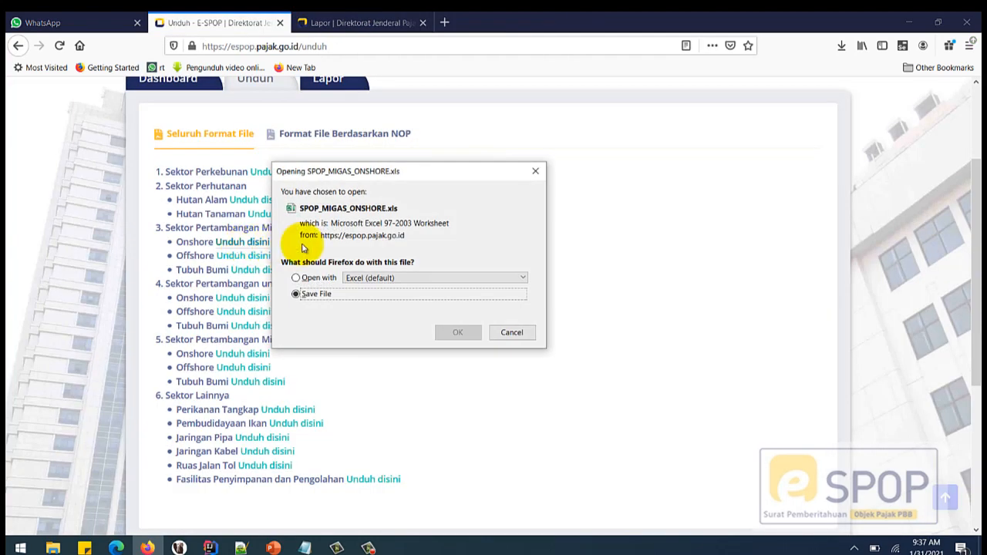
click(459, 332)
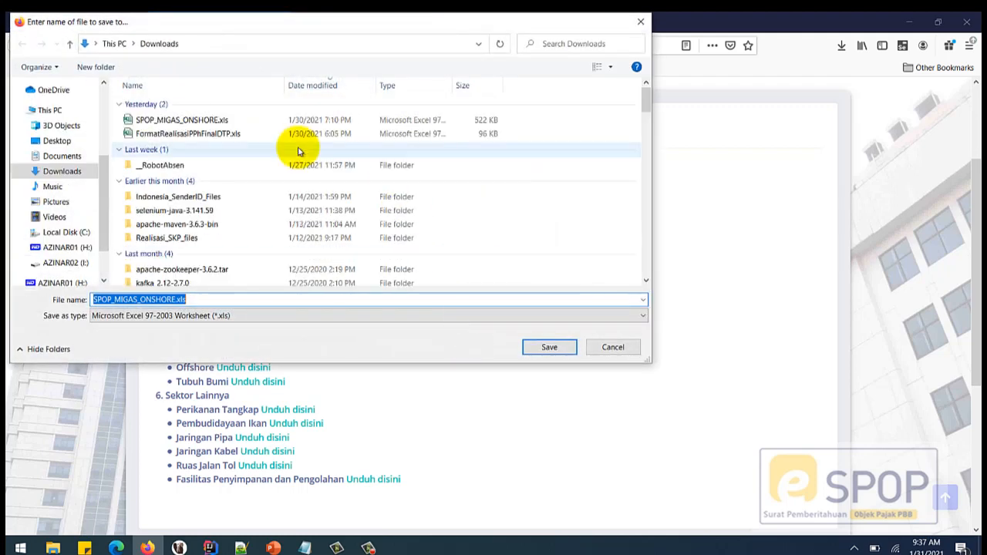
click(66, 234)
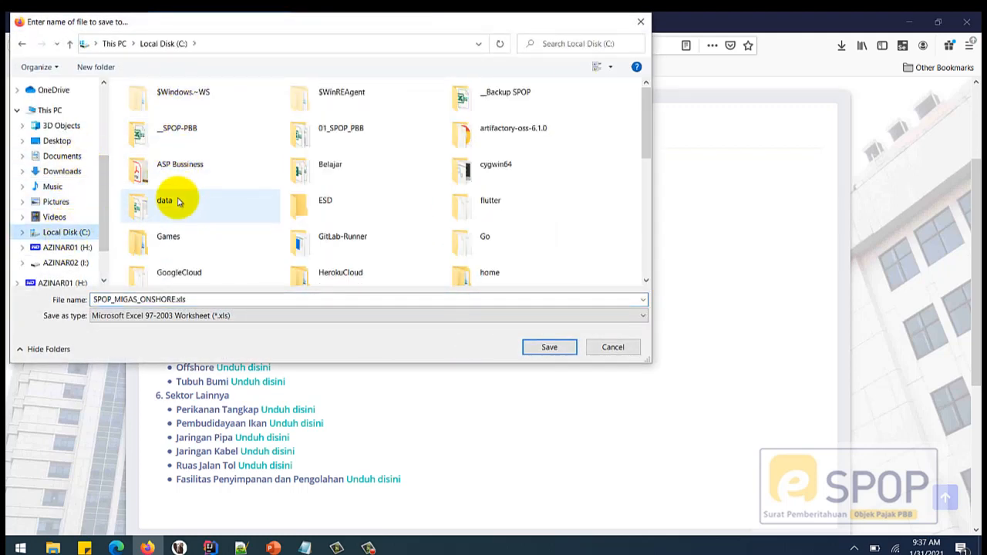
scroll(270, 209, down, 3)
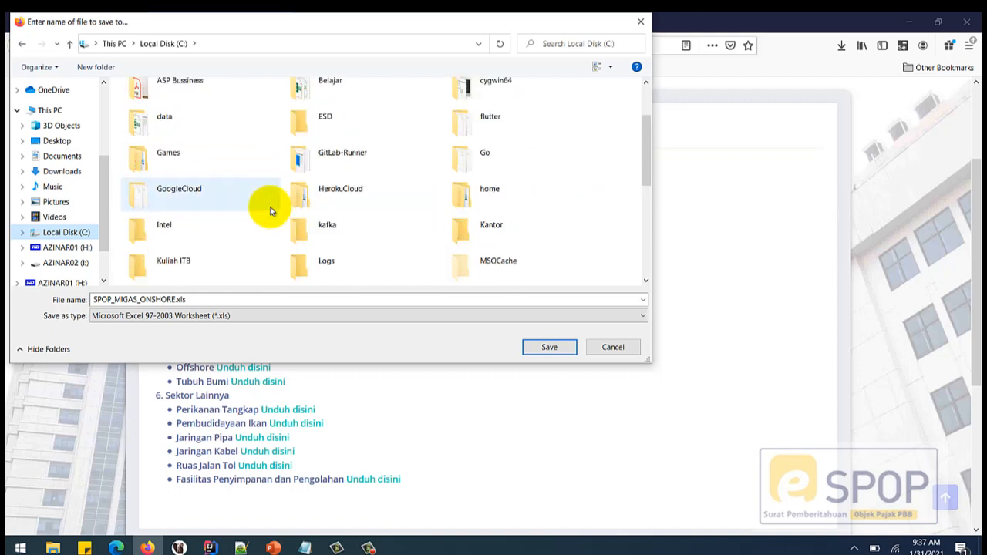
scroll(269, 209, up, 3)
double_click(183, 136)
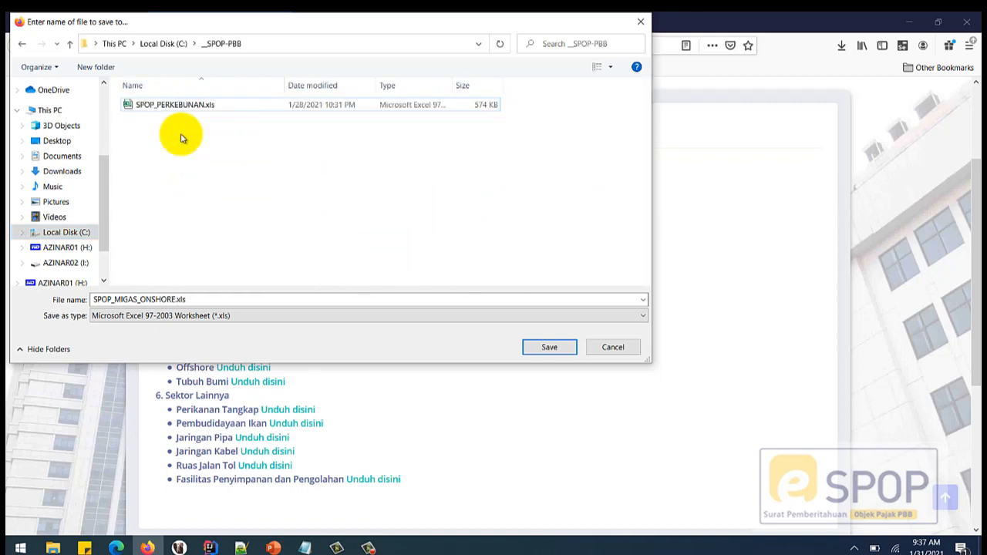
click(549, 347)
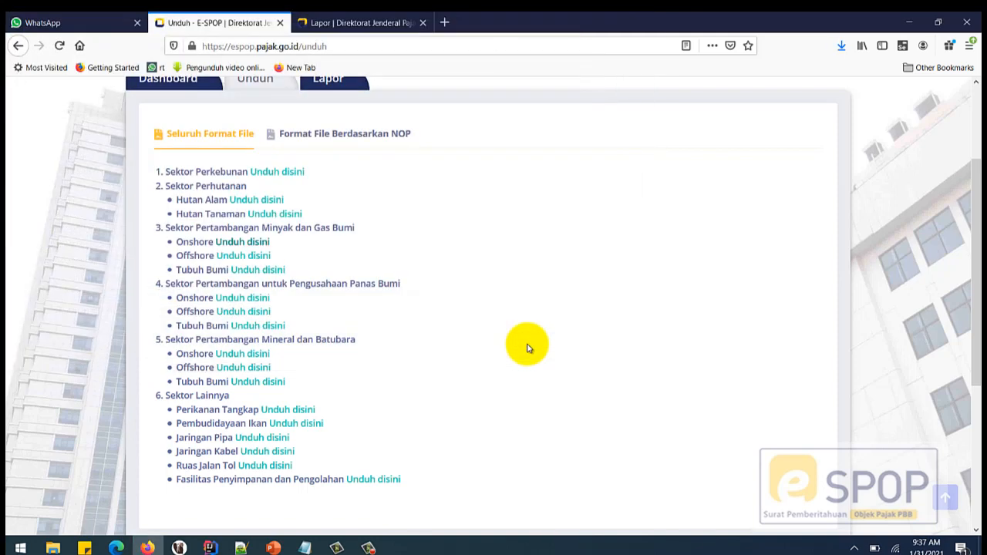
- Confirm the 522 KB download finished and scroll the Unduh page back to the top
click(841, 45)
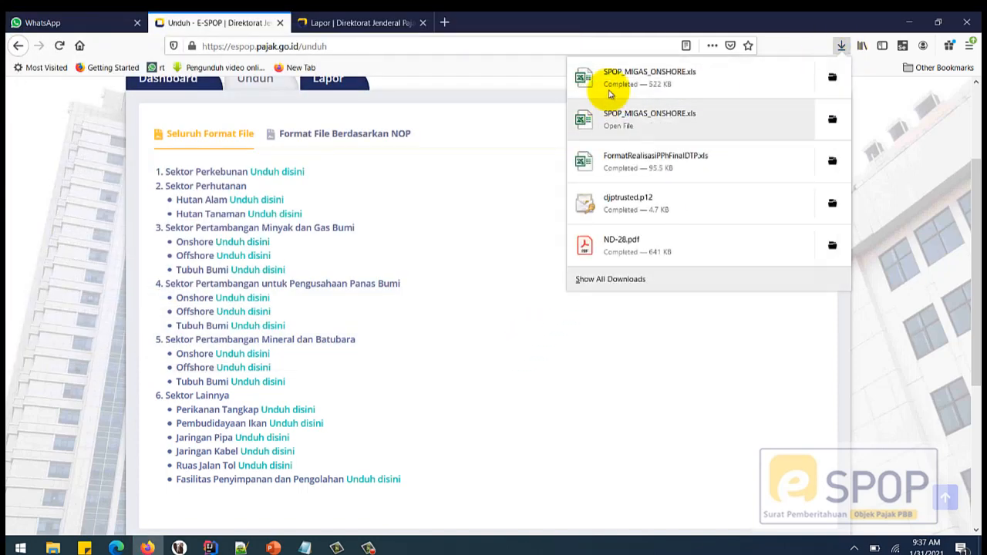
click(843, 47)
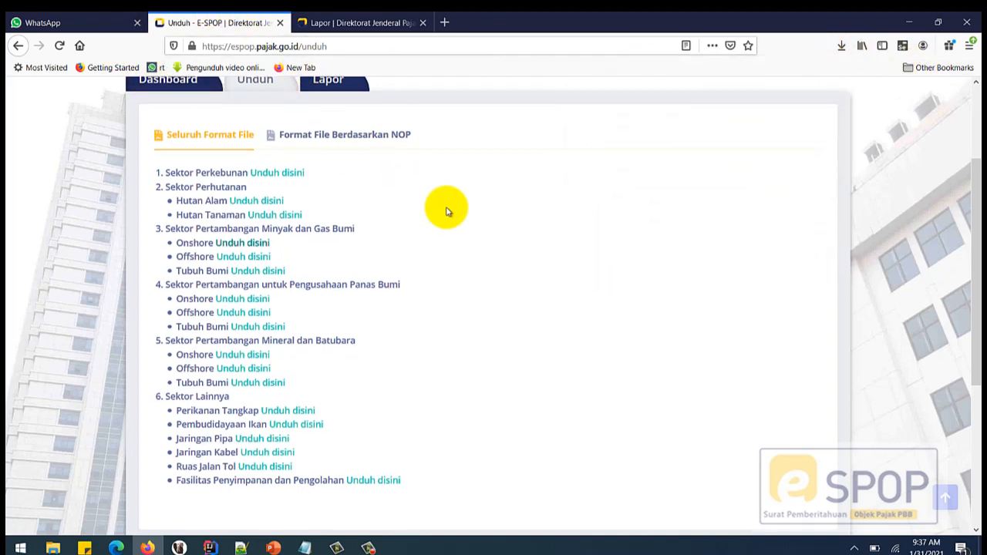
scroll(451, 210, up, 3)
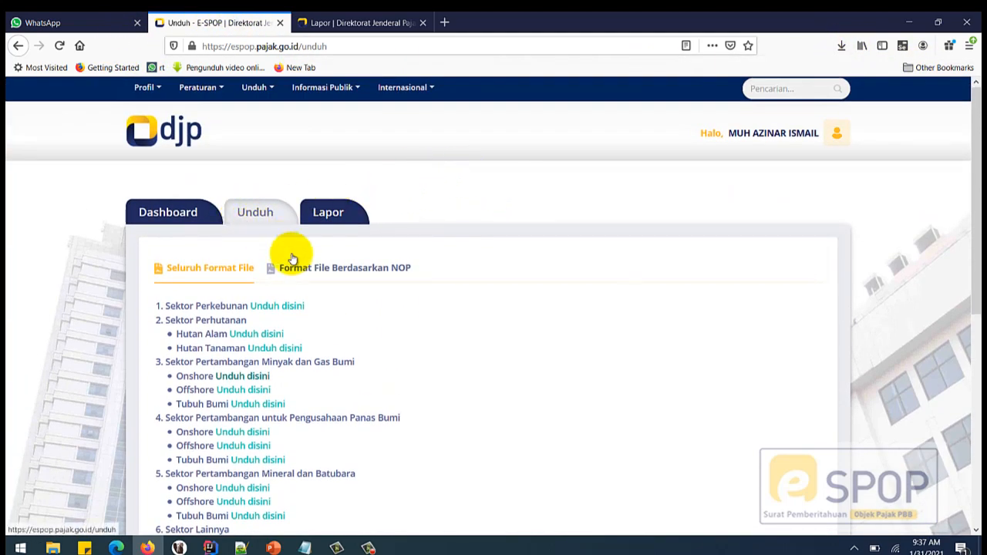
- Show the 'Format File Berdasarkan NOP' list, then go back to the Unduh page
click(337, 273)
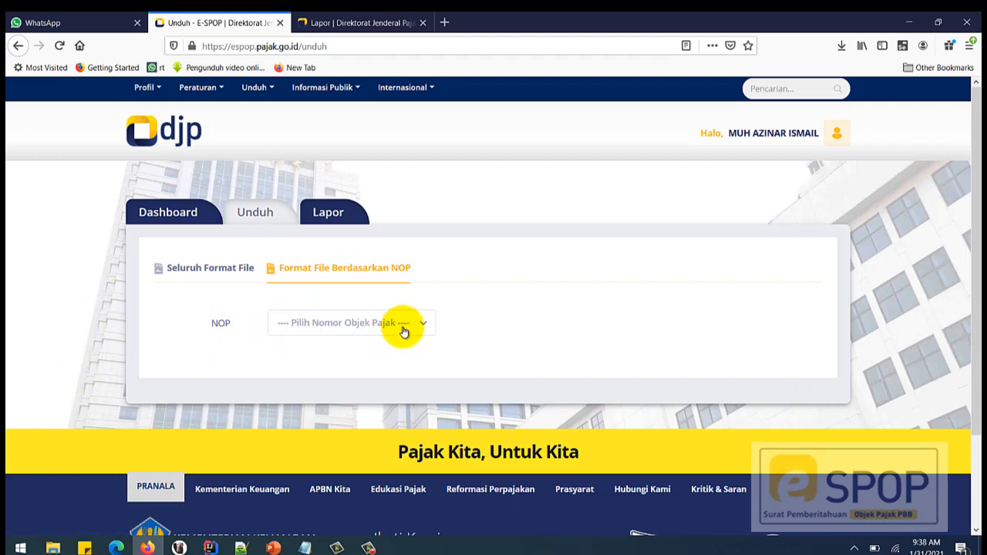
click(254, 224)
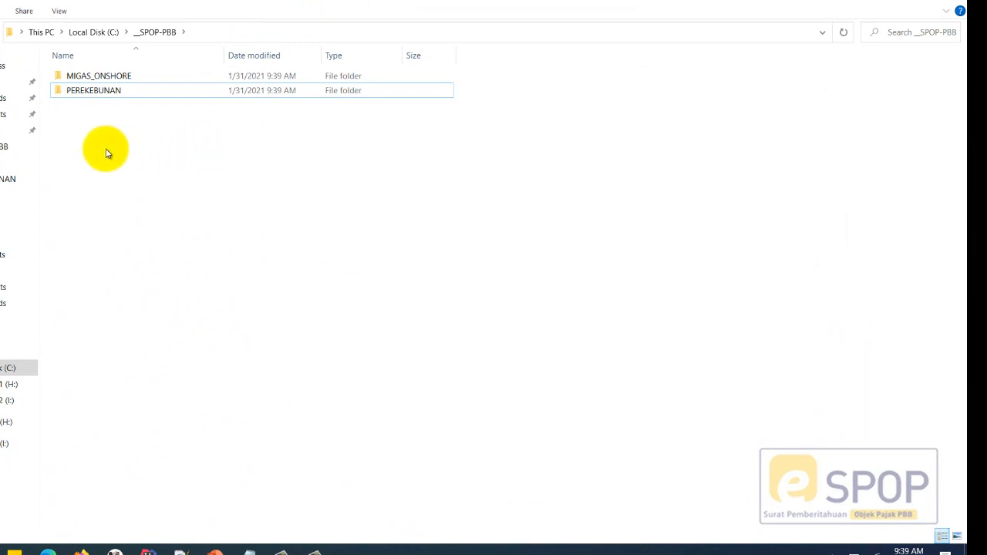
- Look inside the PEREKEBUNAN folder and return to _SPOP-PBB
click(229, 32)
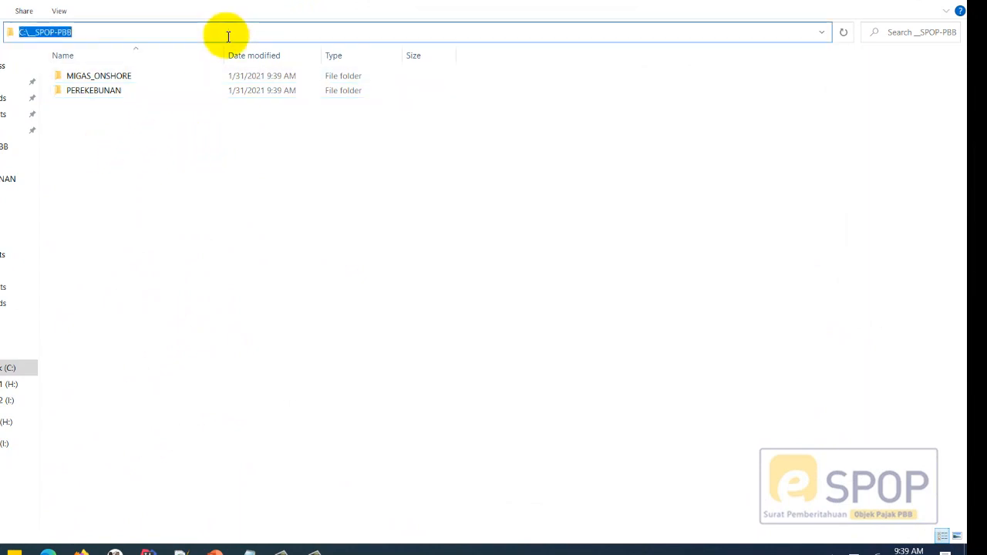
click(119, 165)
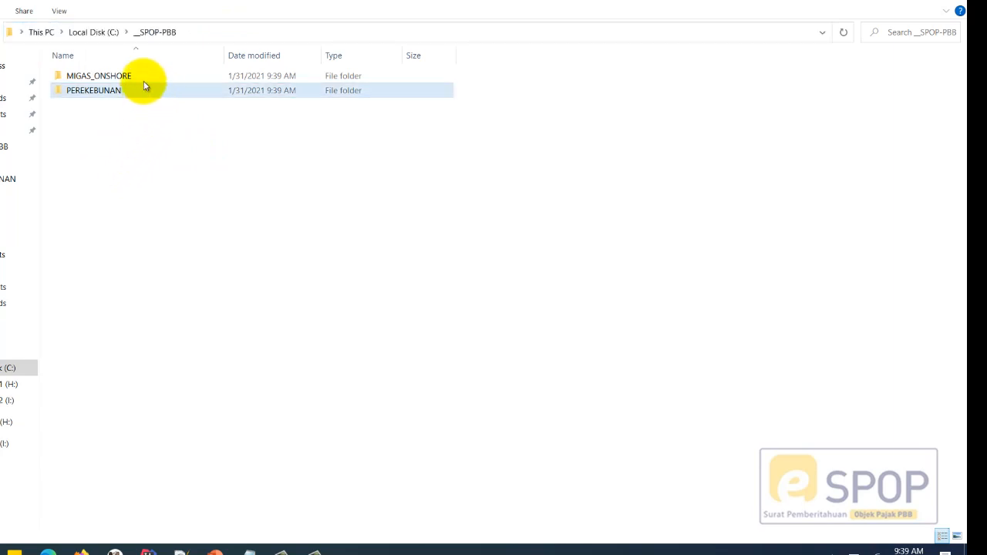
double_click(124, 91)
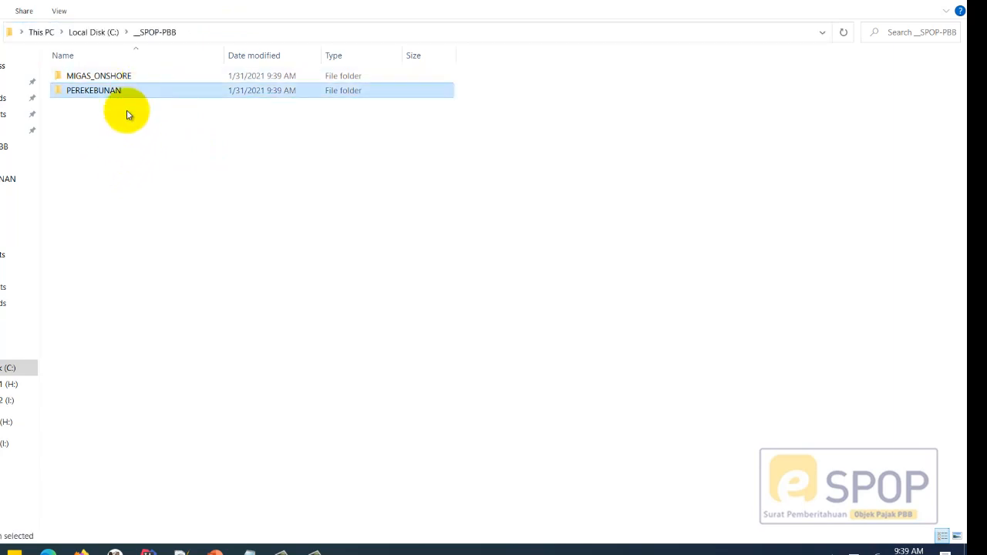
click(162, 32)
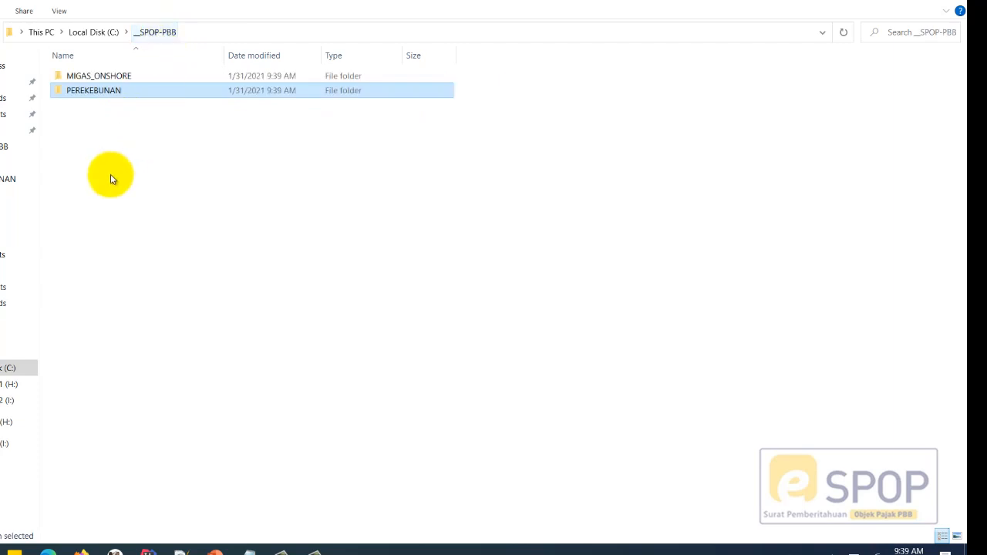
click(94, 121)
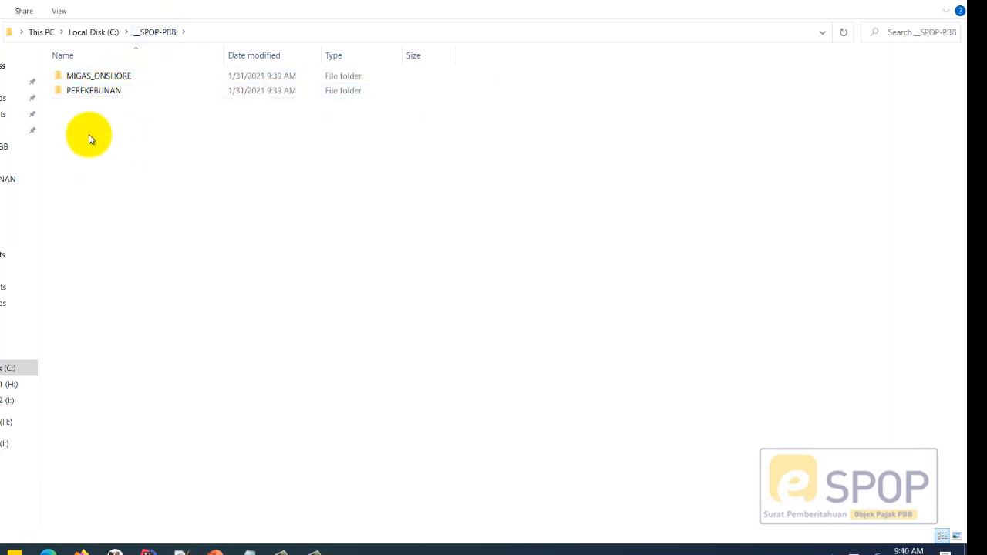
click(109, 94)
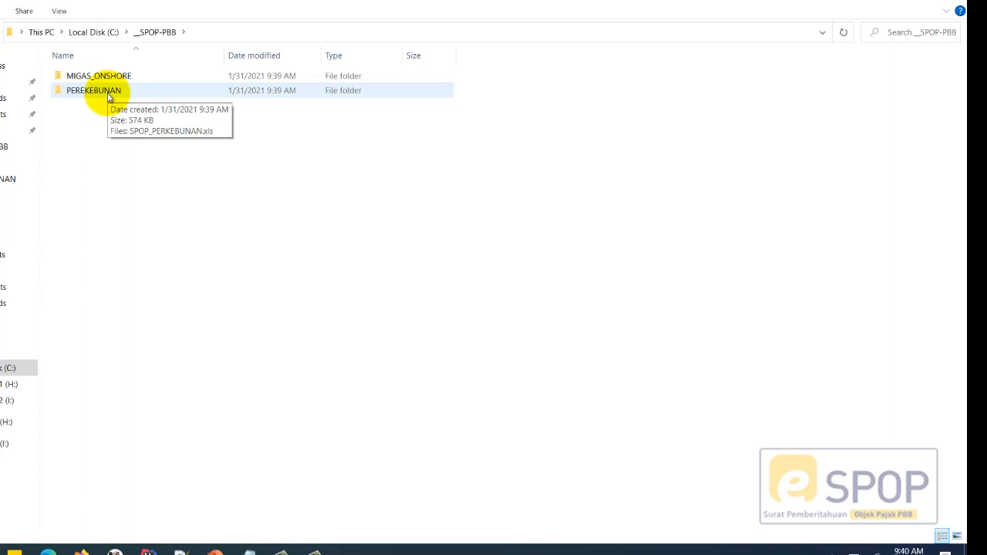
click(108, 94)
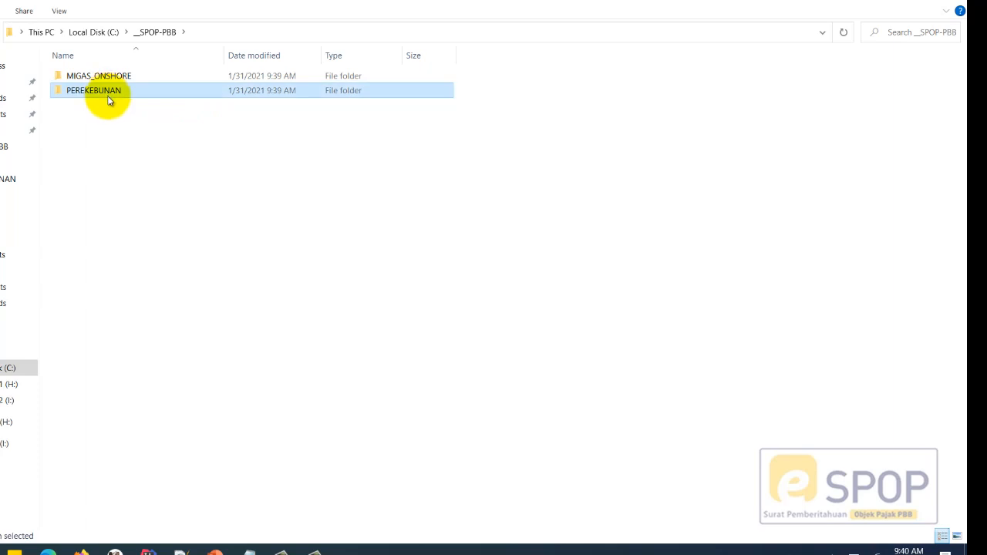
double_click(108, 94)
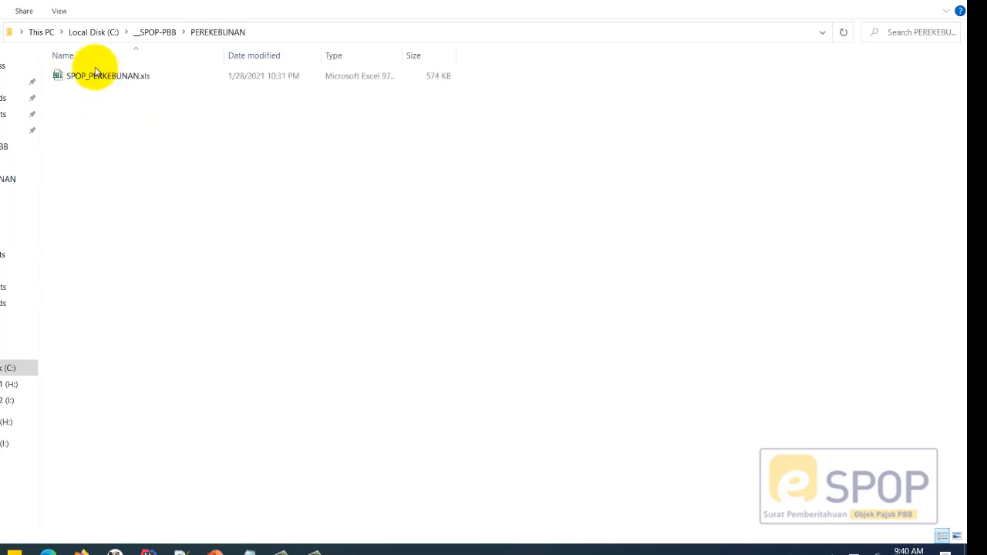
click(158, 33)
- Open SPOP_MIGAS_ONSHORE.xls from the MIGAS_ONSHORE folder in Excel
double_click(95, 74)
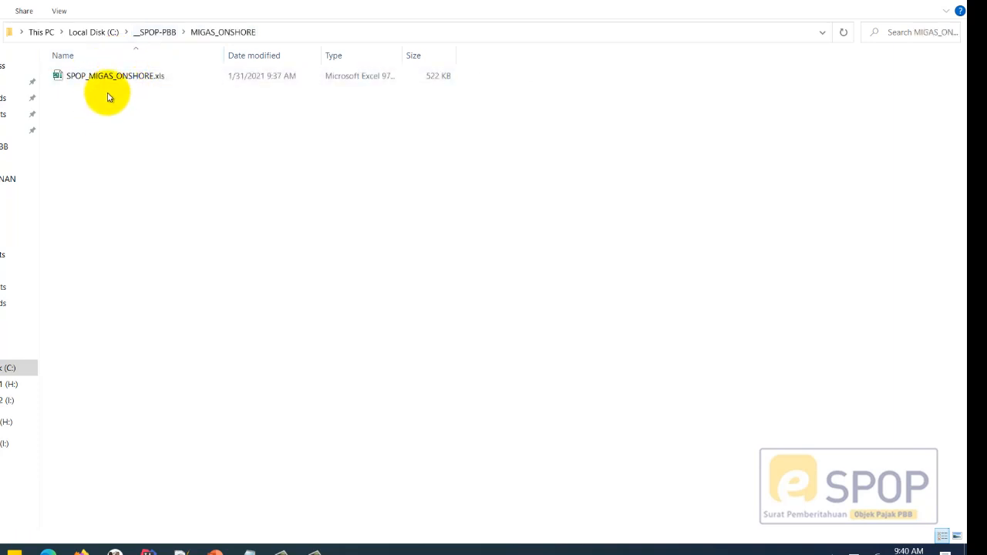
click(106, 82)
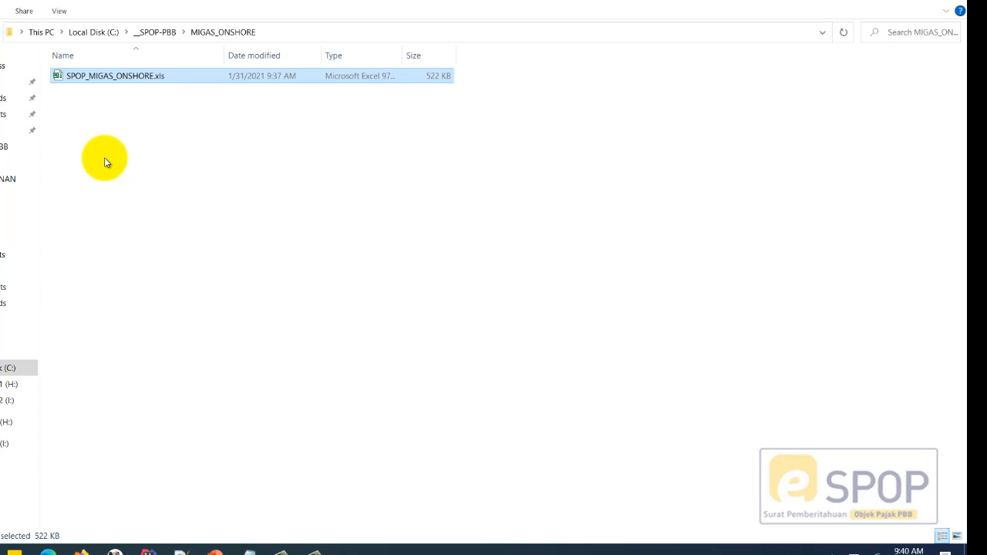
click(105, 158)
click(106, 82)
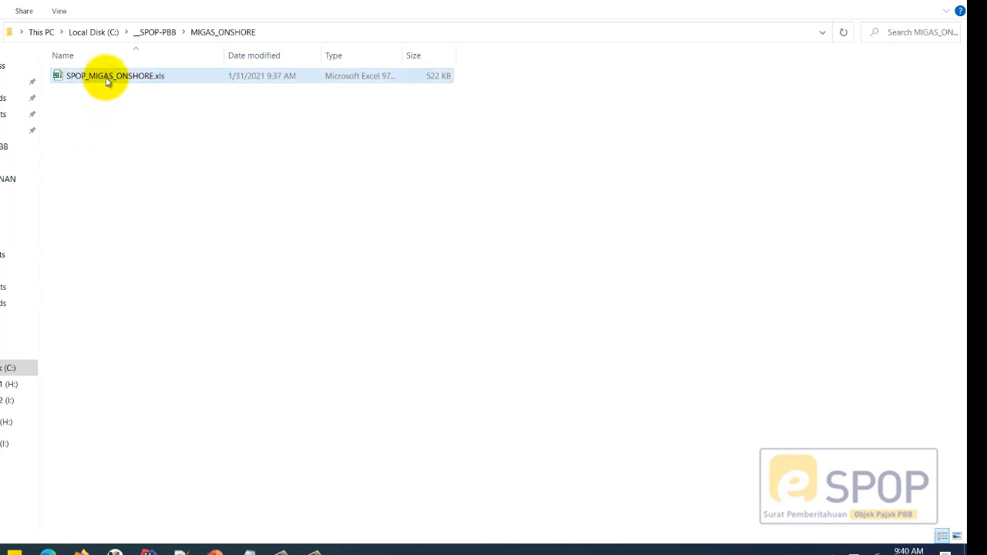
double_click(108, 83)
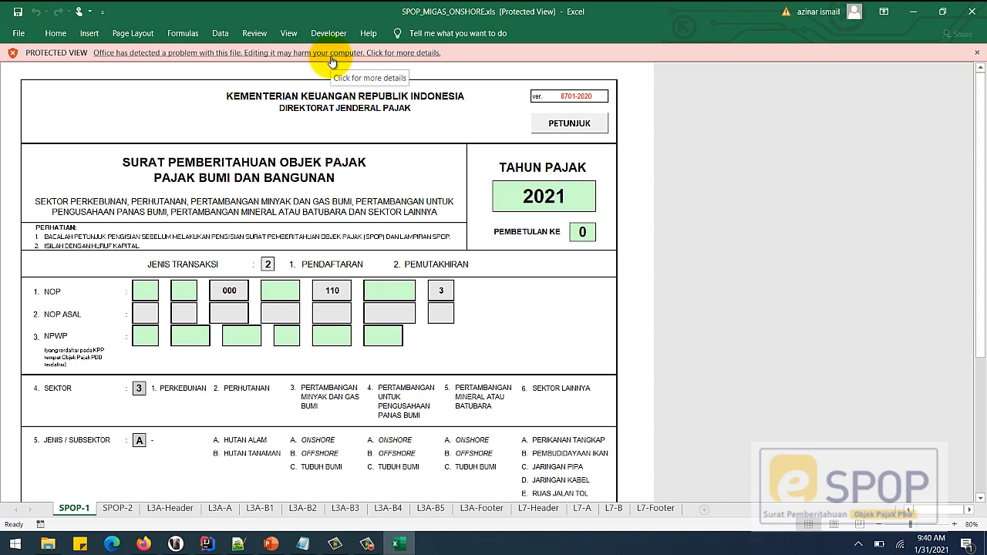
- Take SPOP_MIGAS_ONSHORE.xls out of Protected View with Edit Anyway and enable its content
click(403, 54)
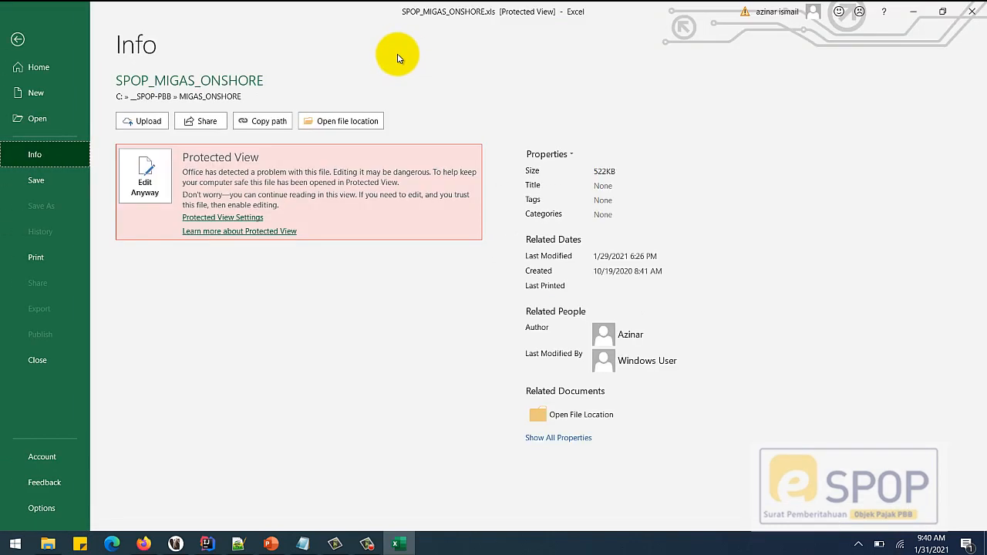
click(146, 174)
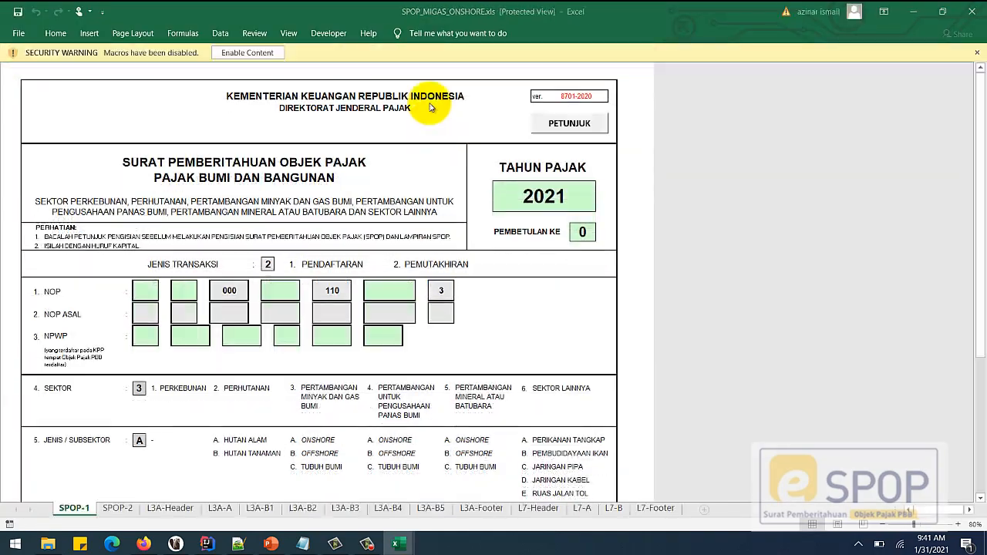
click(229, 55)
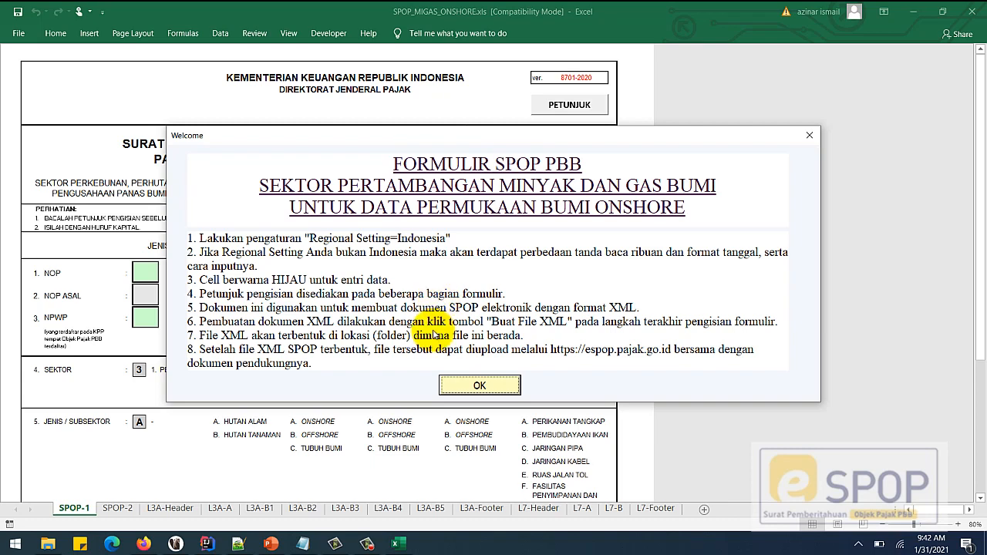
- Dismiss the FORMULIR SPOP PBB welcome notice with OK
click(488, 385)
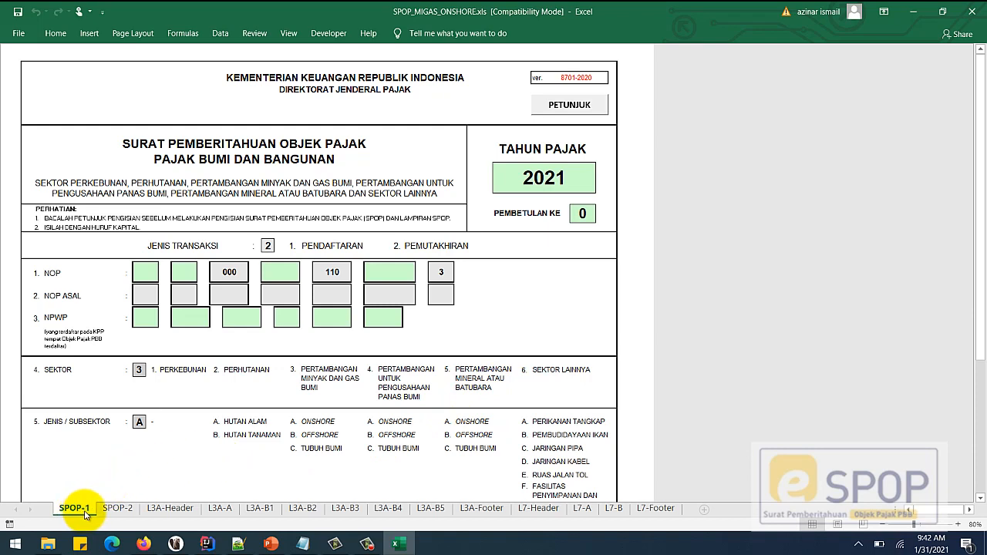
click(107, 511)
click(78, 509)
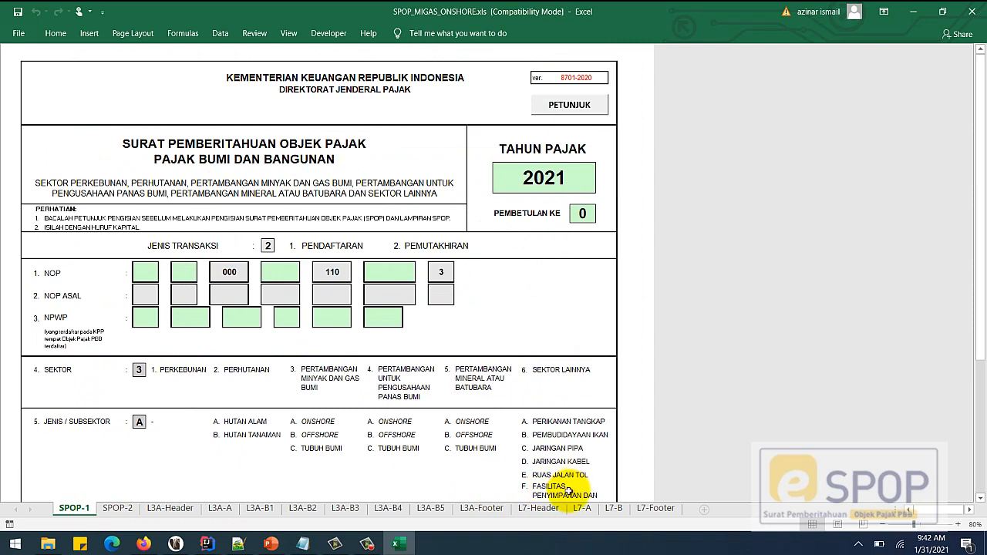
click(539, 509)
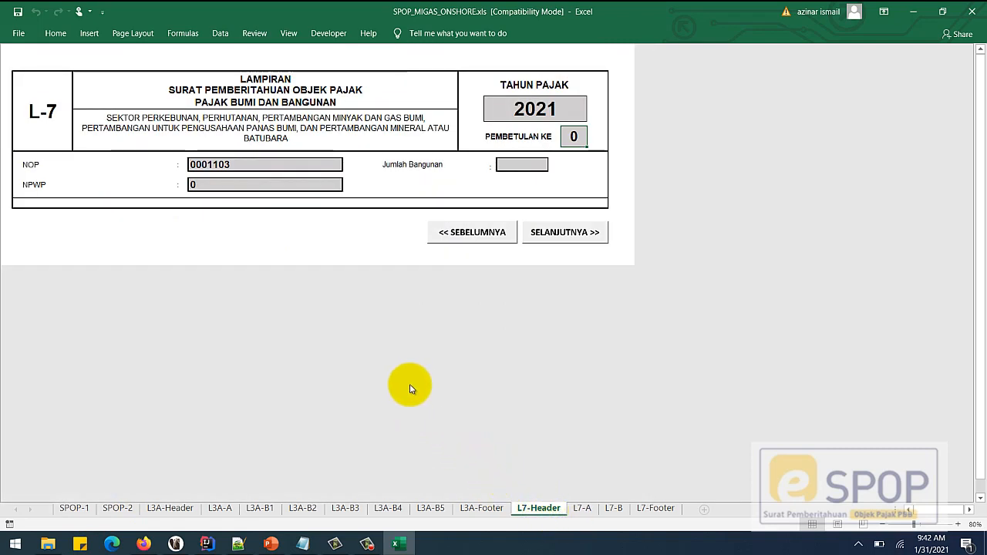
click(583, 509)
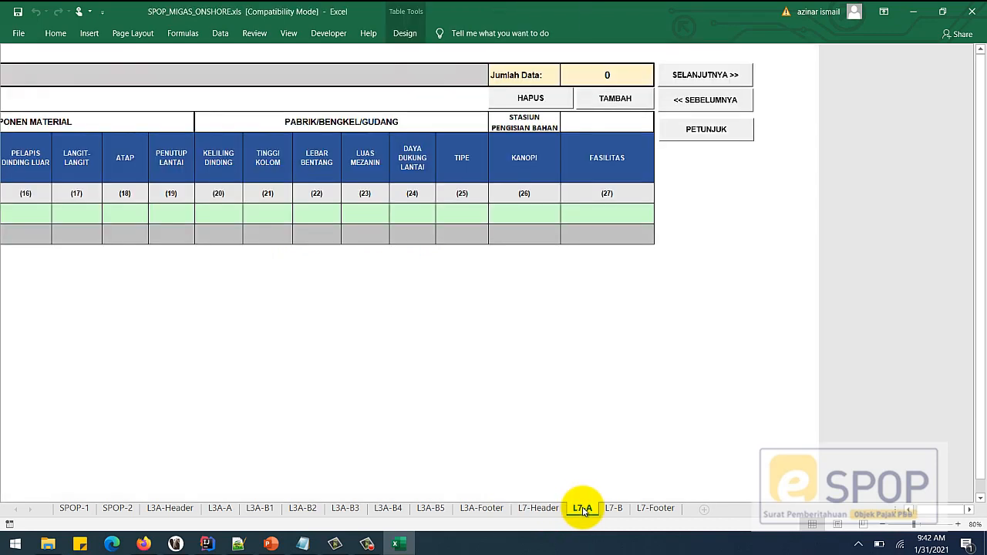
drag(961, 512, 913, 512)
click(615, 510)
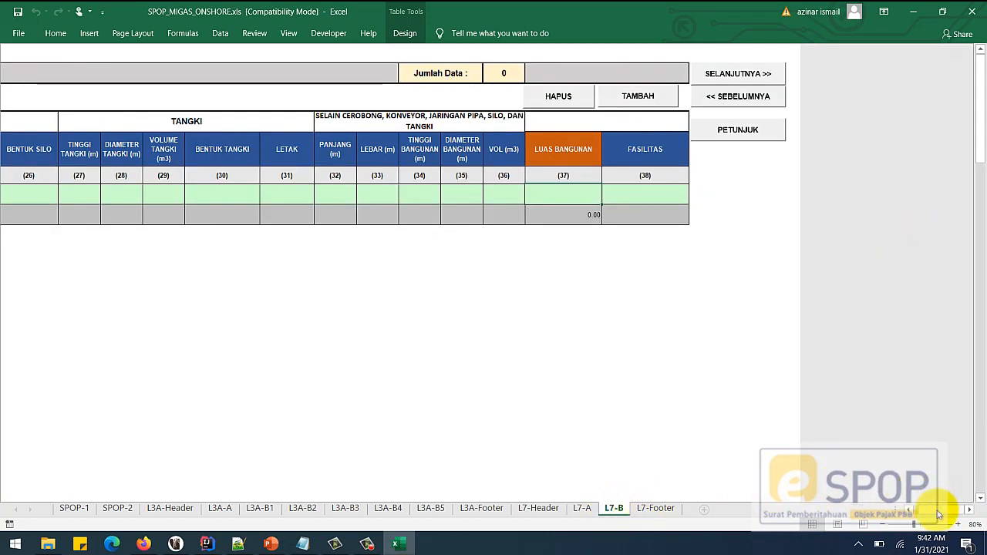
drag(934, 511, 862, 511)
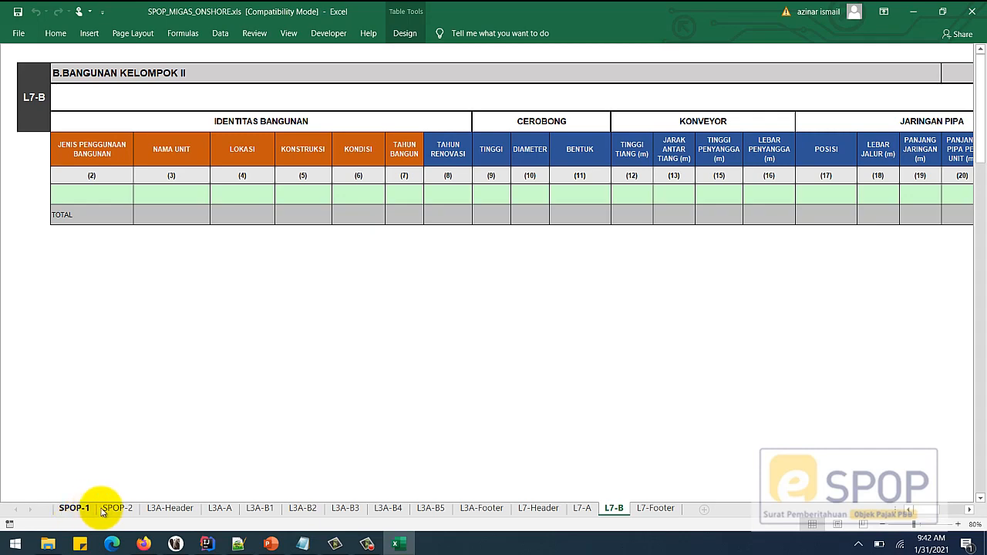
click(81, 508)
click(226, 511)
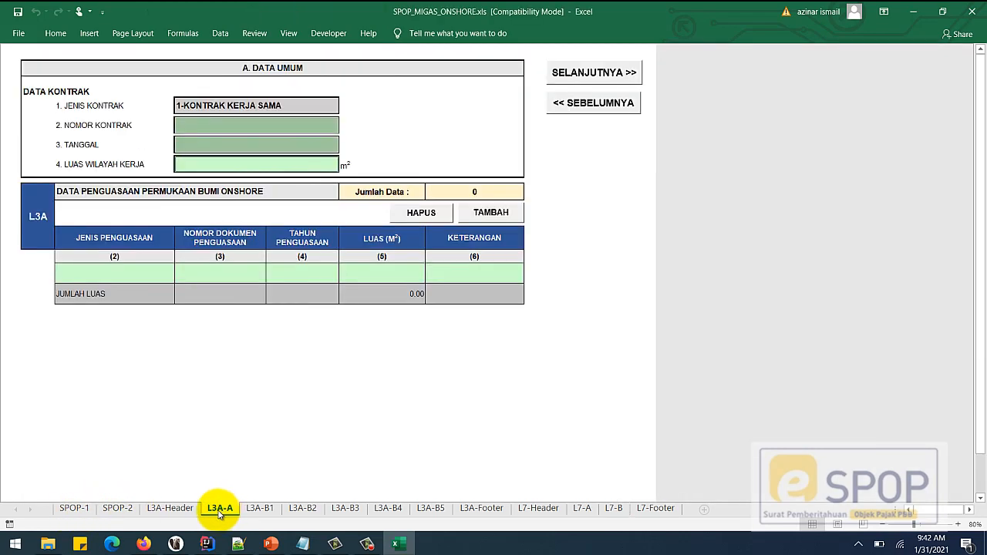
click(174, 508)
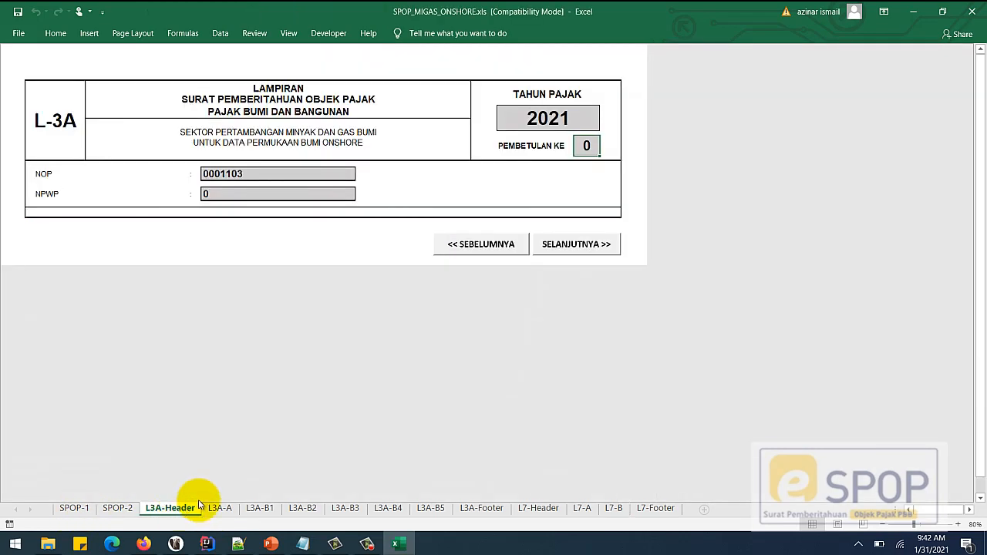
click(538, 508)
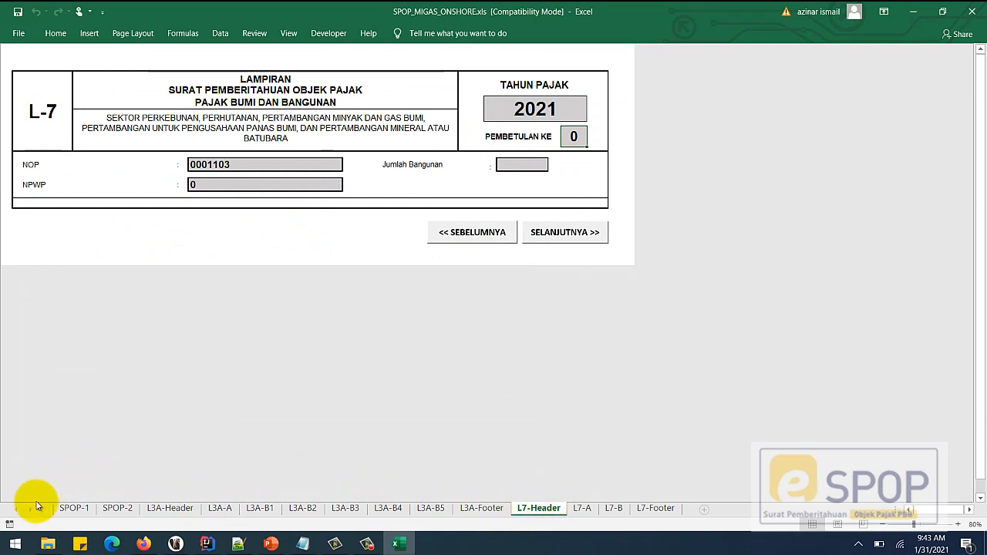
click(75, 512)
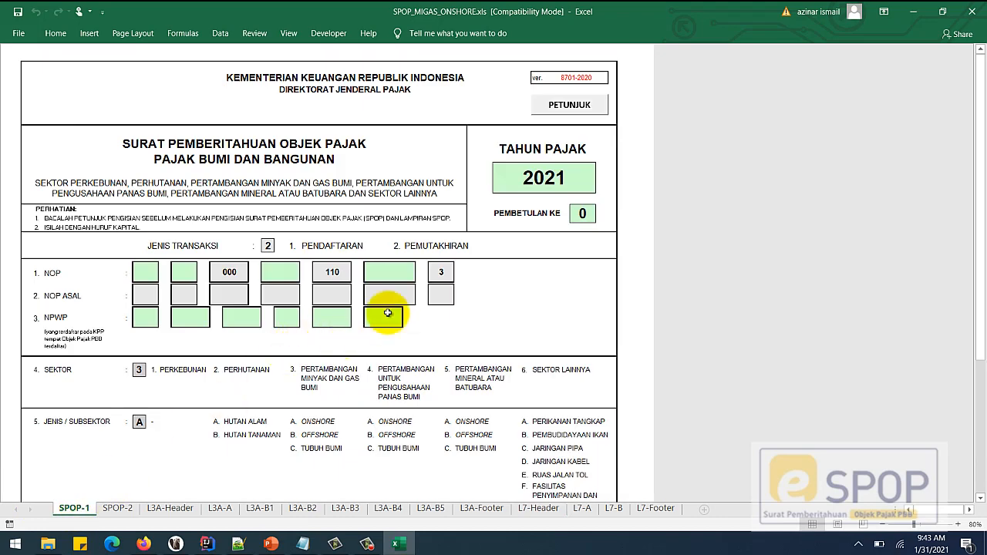
- Read and close the Petunjuk Pengisian SPOP guide, then select the TAHUN PAJAK cell
click(565, 104)
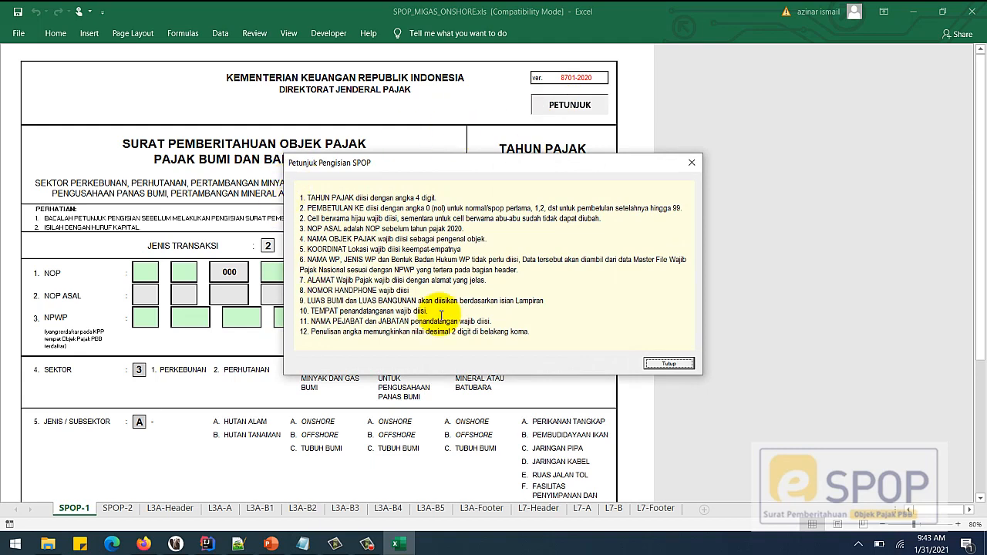
click(668, 364)
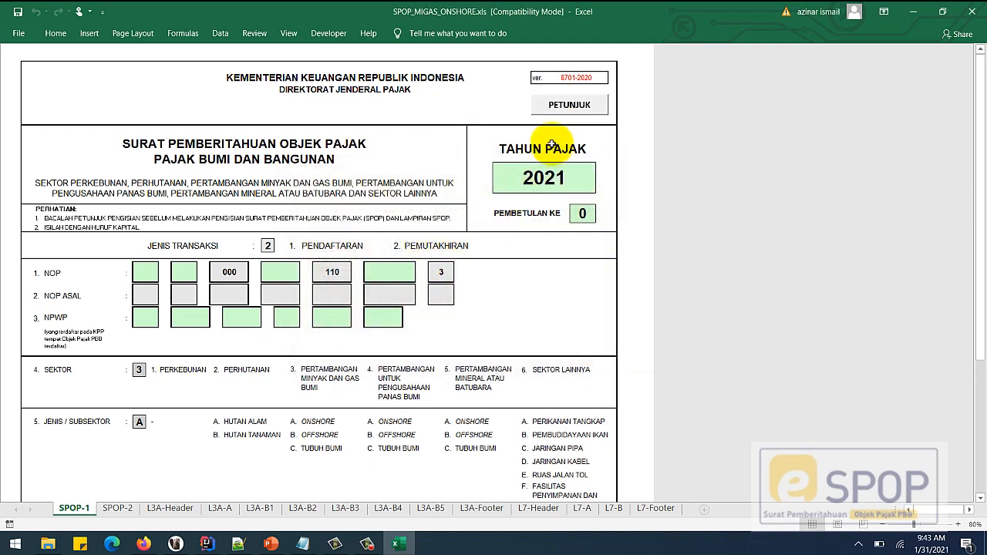
click(530, 186)
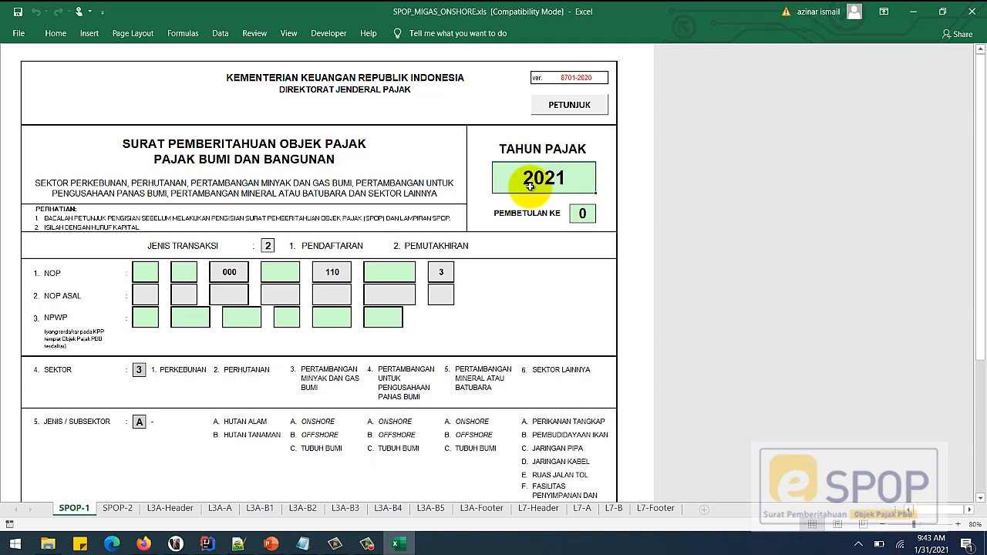
- Enter tax year 2021 and correction number 0 on the SPOP-1 form
text(2021)
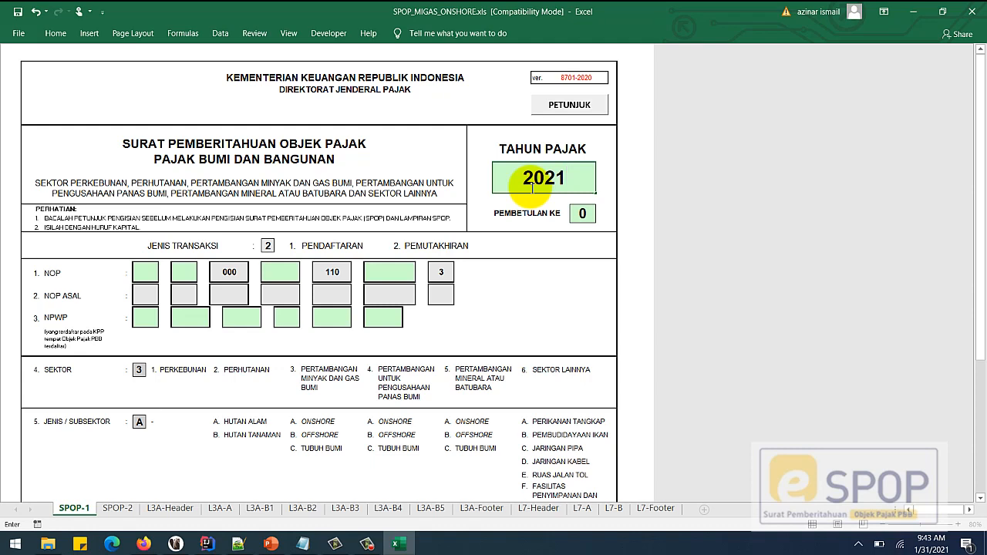
click(584, 213)
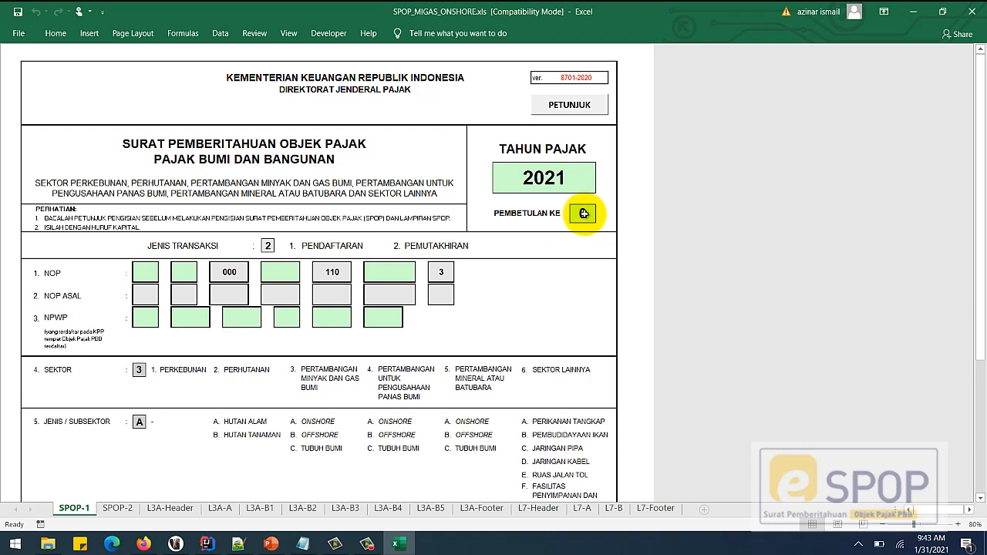
text(00)
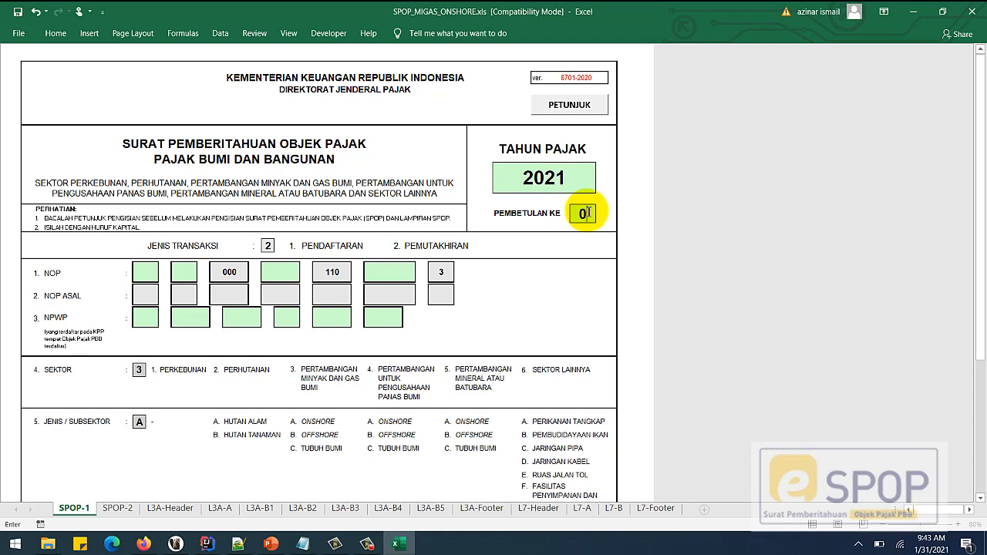
key(Return)
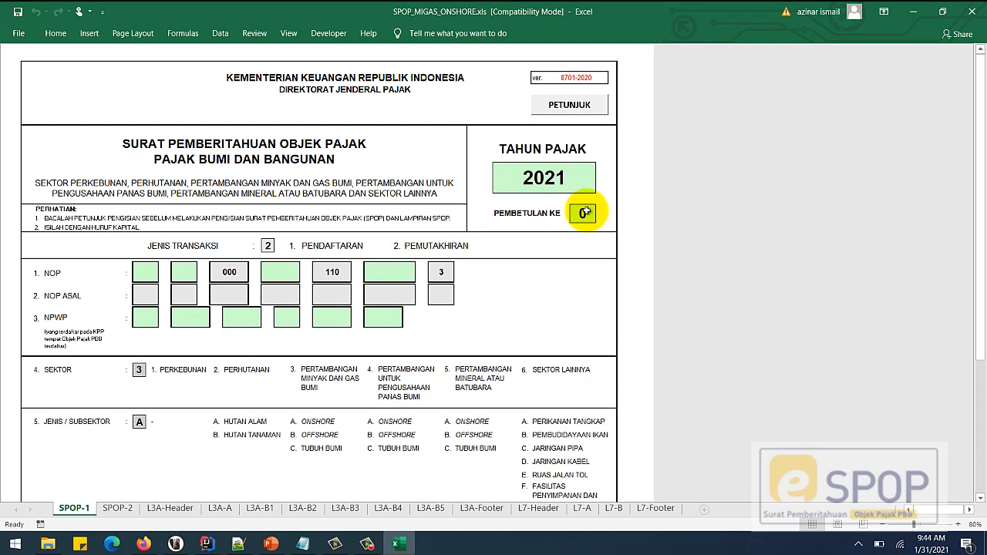
- Try correction numbers 1, 2 and 3, then reset PEMBETULAN KE to 0
text(1)
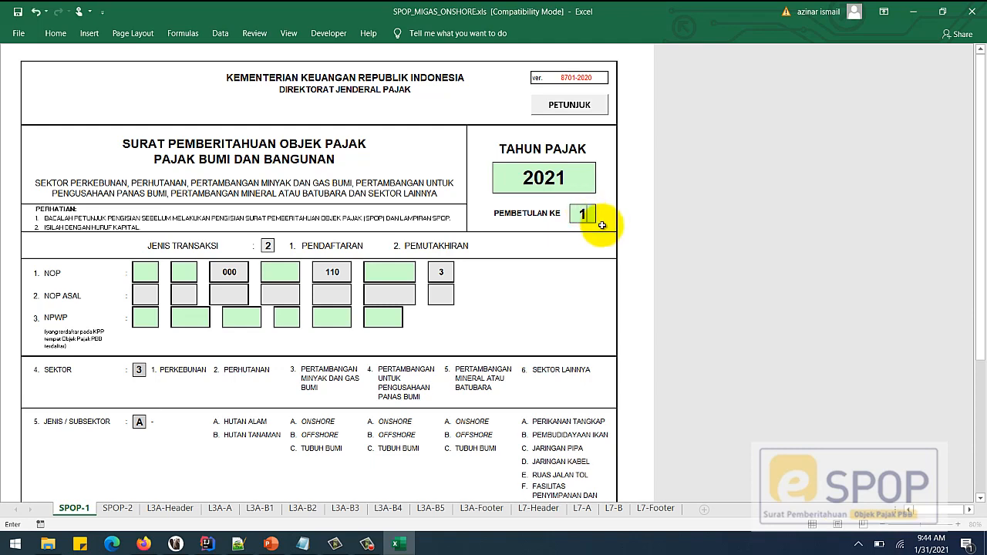
key(BackSpace)
text(2)
key(BackSpace)
text(3)
key(BackSpace)
text(0)
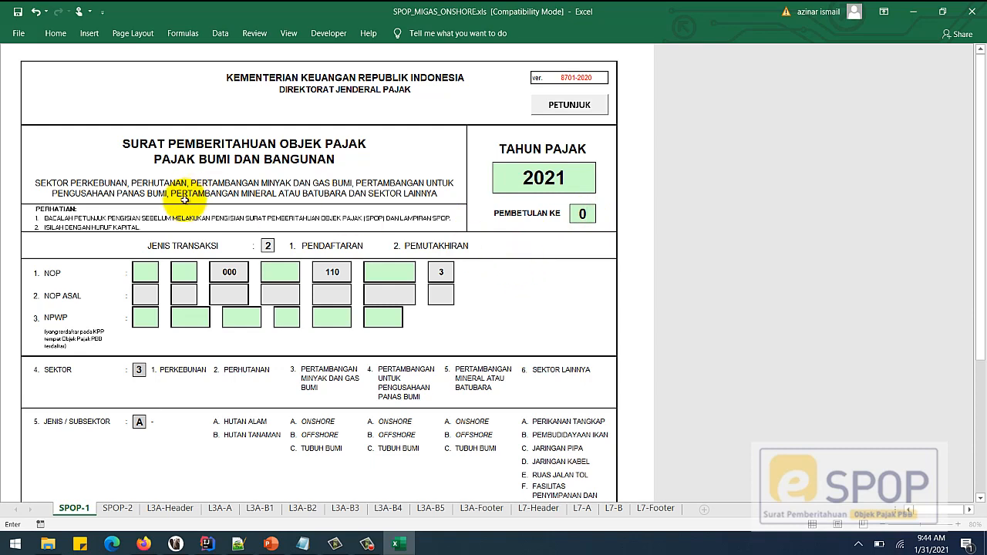
- Keep PEMBETULAN KE at 0 on SPOP-1
click(144, 271)
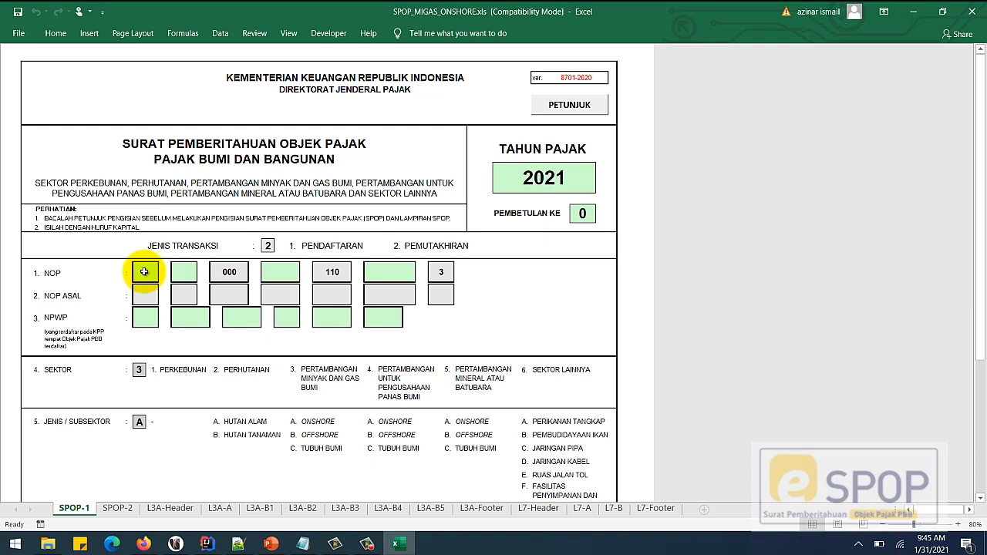
click(331, 272)
click(229, 272)
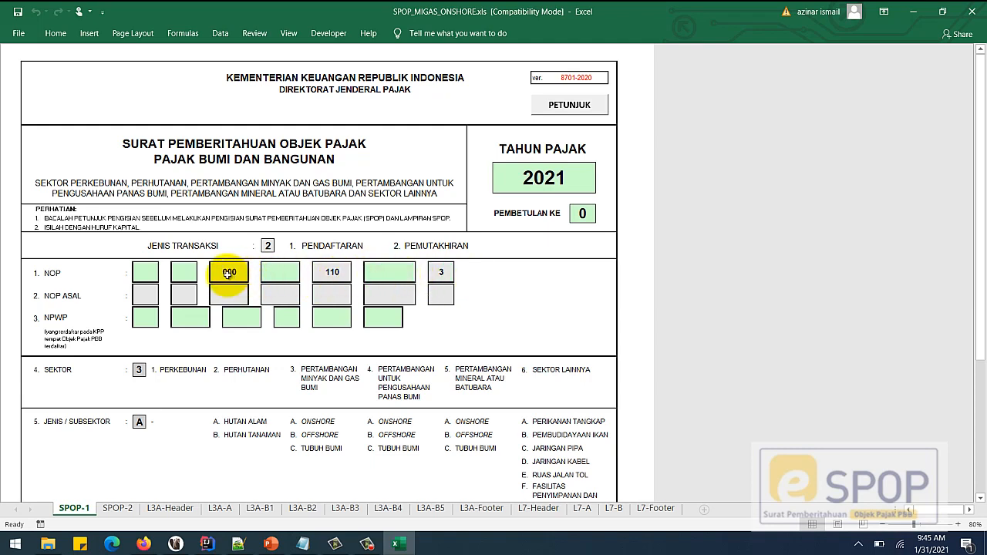
- Enter the NOP parts 12, 05, 111 and 0001 across the NOP cells
click(144, 275)
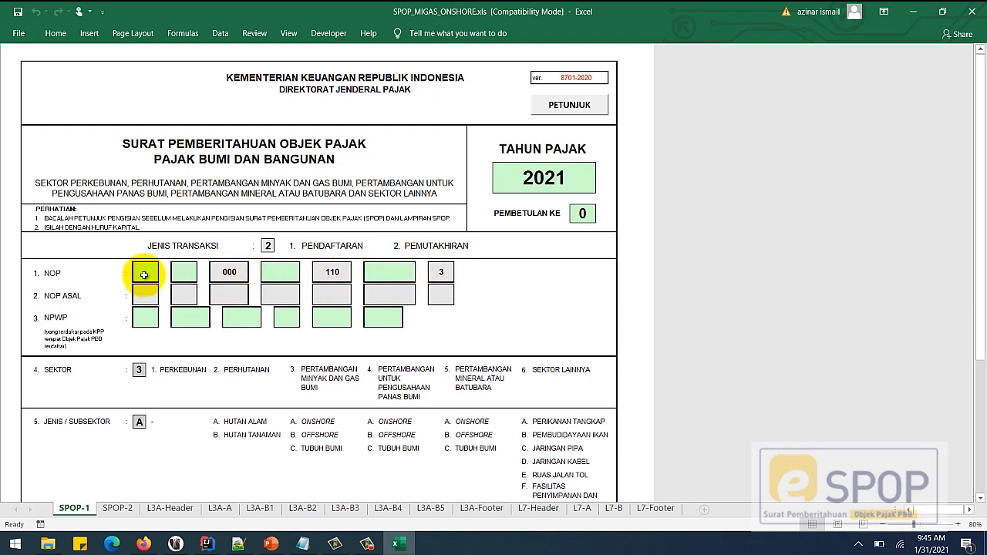
text(12)
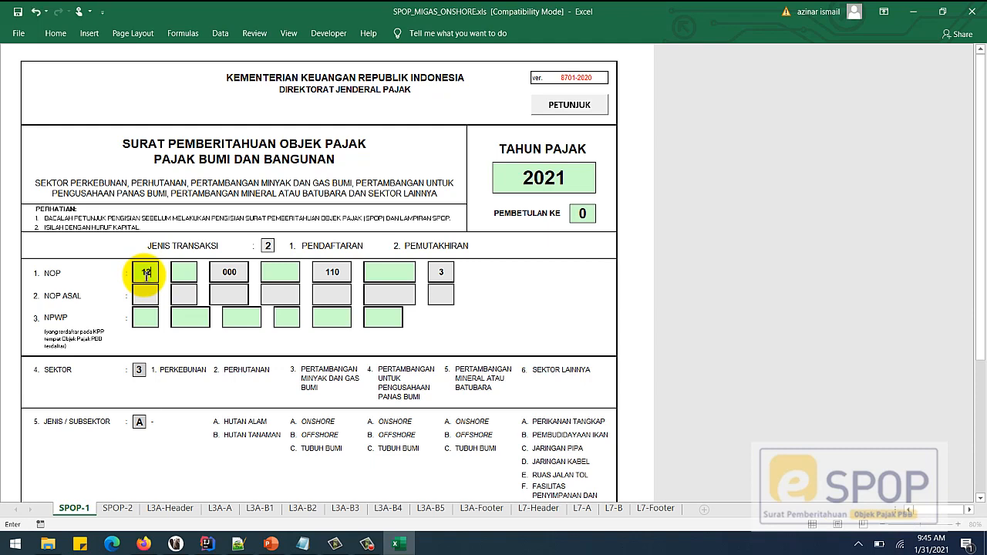
key(Tab)
text(05)
key(Tab)
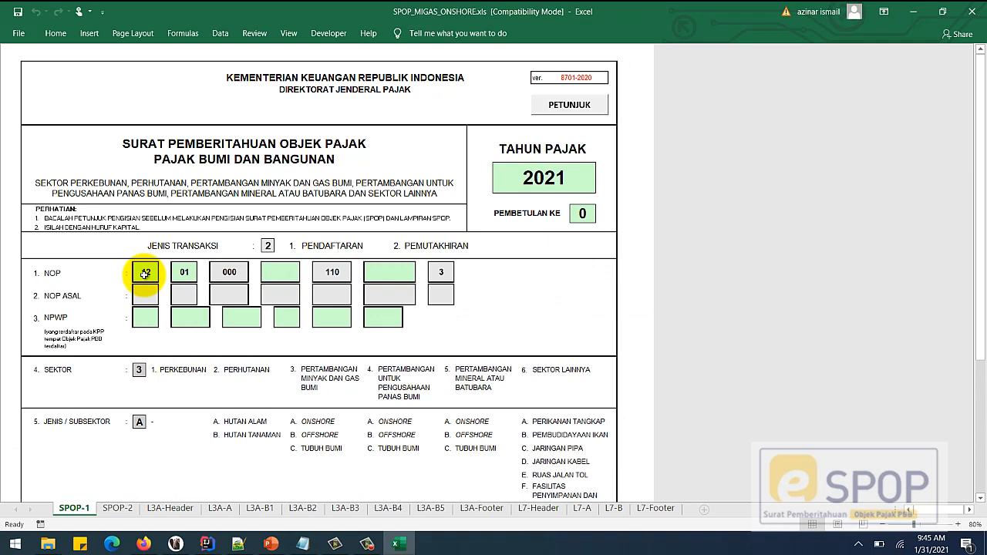
text(111)
key(Tab)
text(0000)
key(BackSpace)
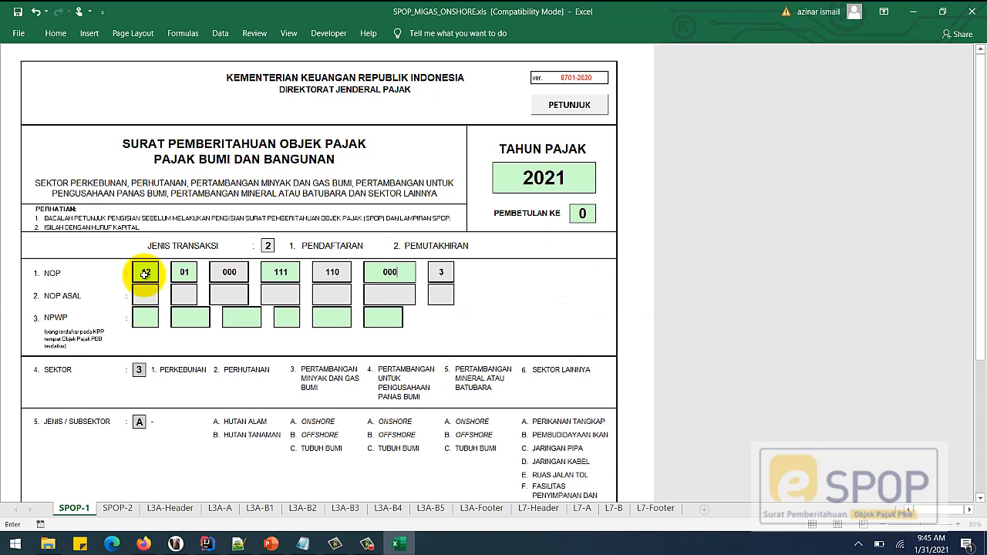
text(1)
key(Tab)
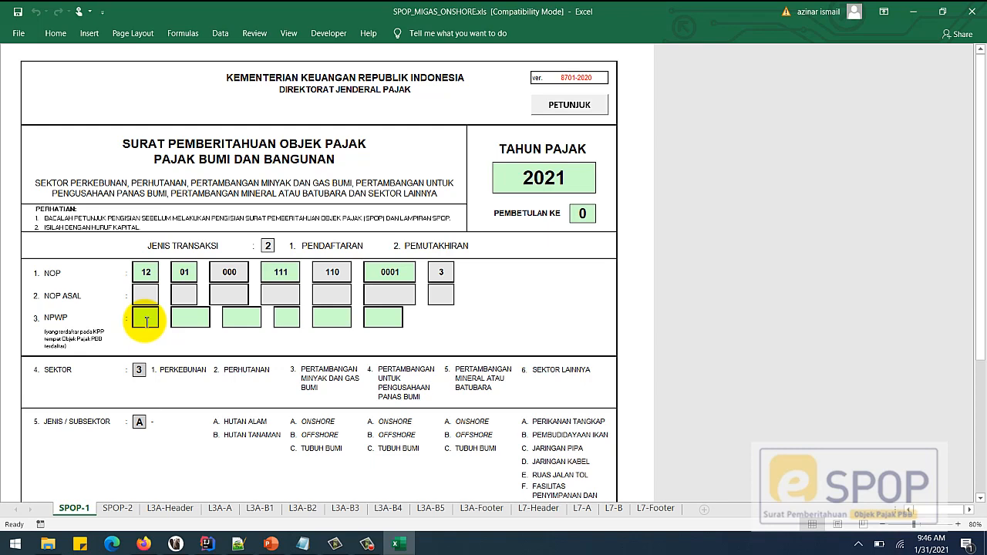
- Enter the NPWP parts 12, 345, 678, 9, 111 and 001
text(12)
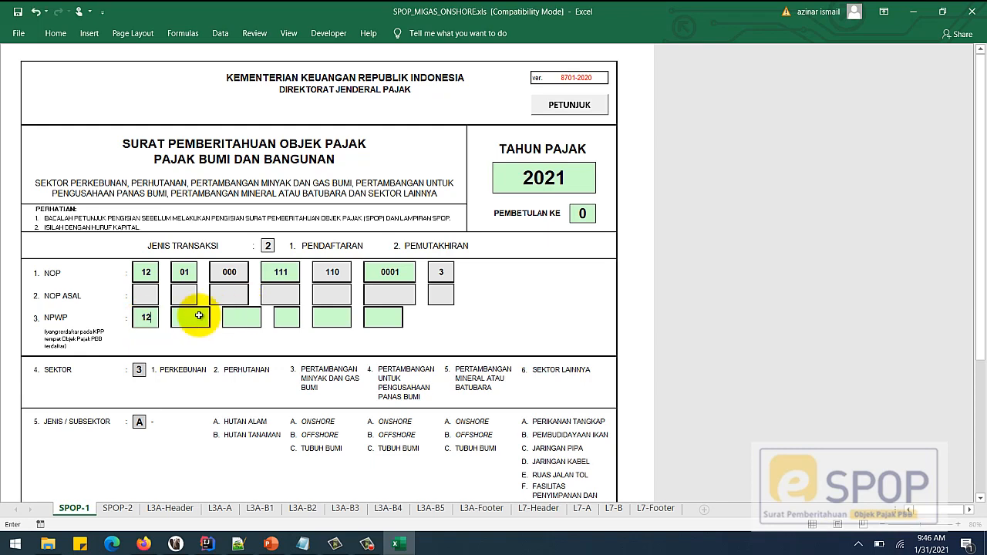
click(195, 317)
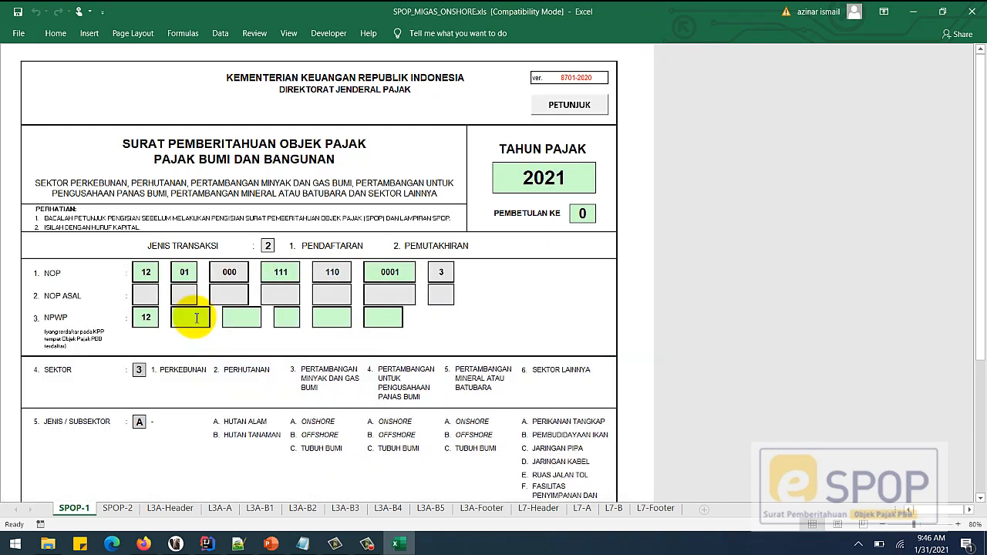
text(345)
click(229, 320)
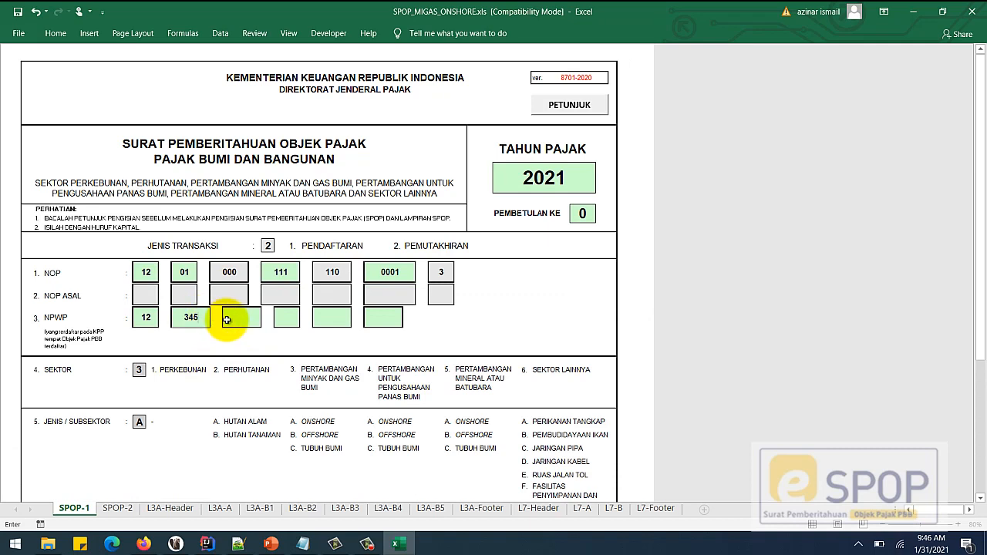
text(678)
key(Return)
text(9)
key(Return)
text(111)
key(Return)
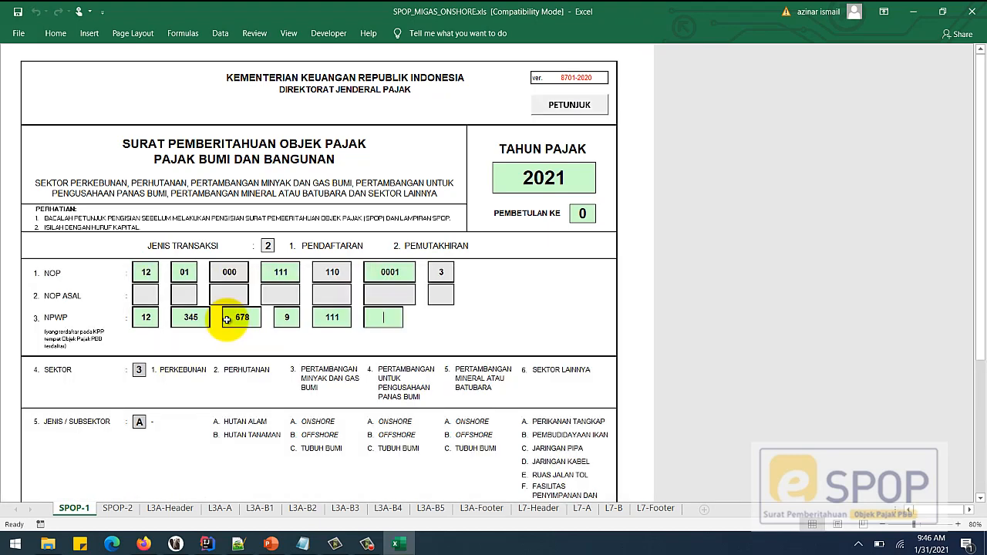
text(001)
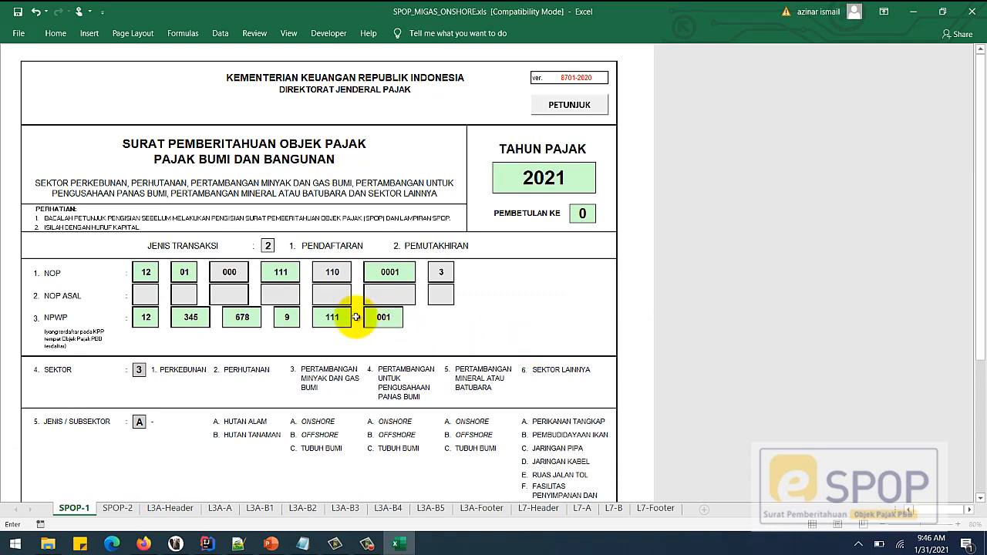
key(Return)
- Scroll down to the STATUS KEGIATAN field and select it
scroll(309, 327, down, 6)
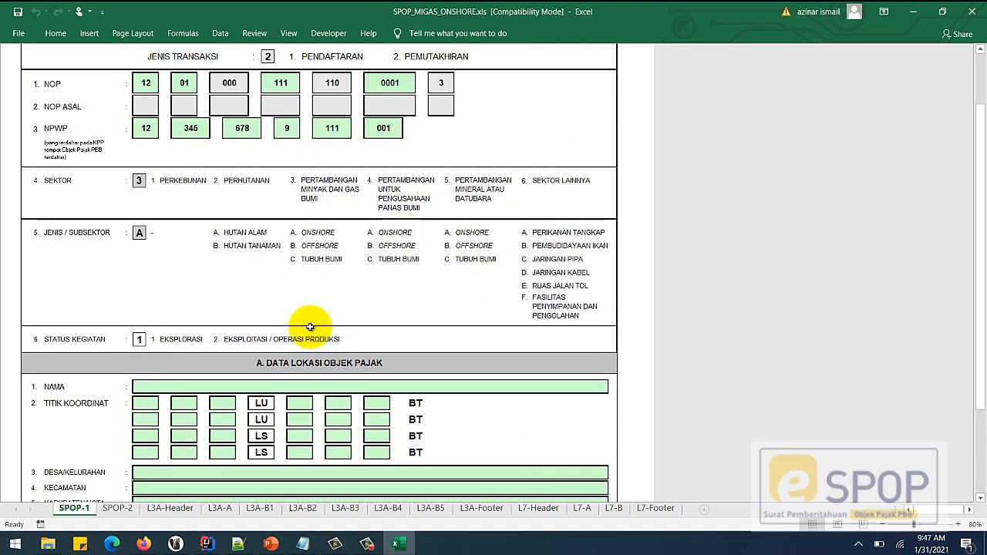
scroll(309, 327, down, 5)
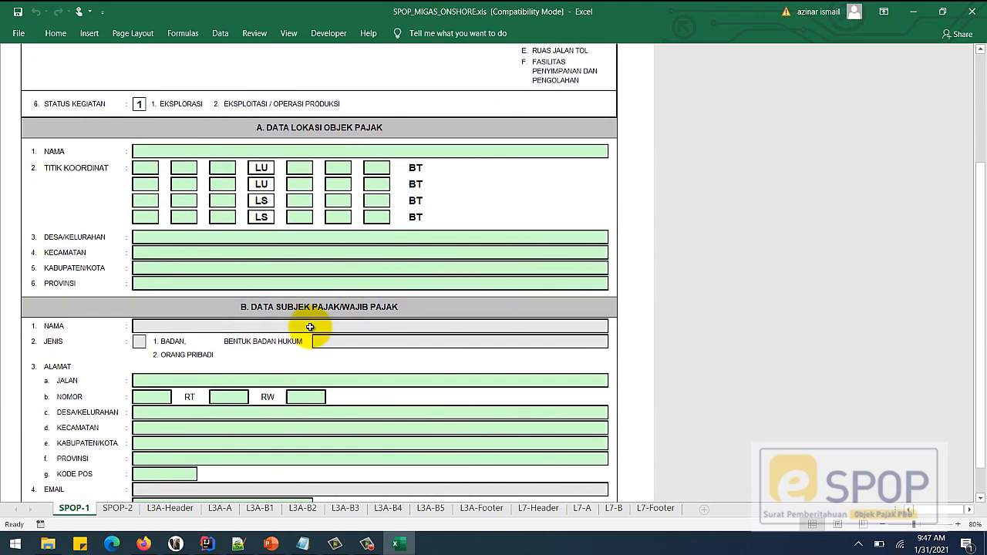
scroll(308, 327, down, 1)
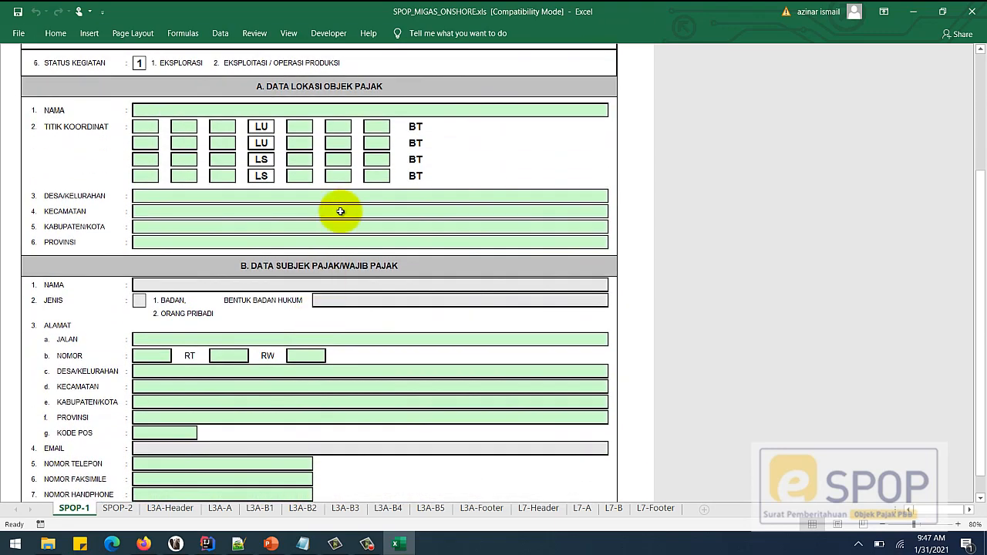
scroll(308, 128, up, 3)
click(140, 144)
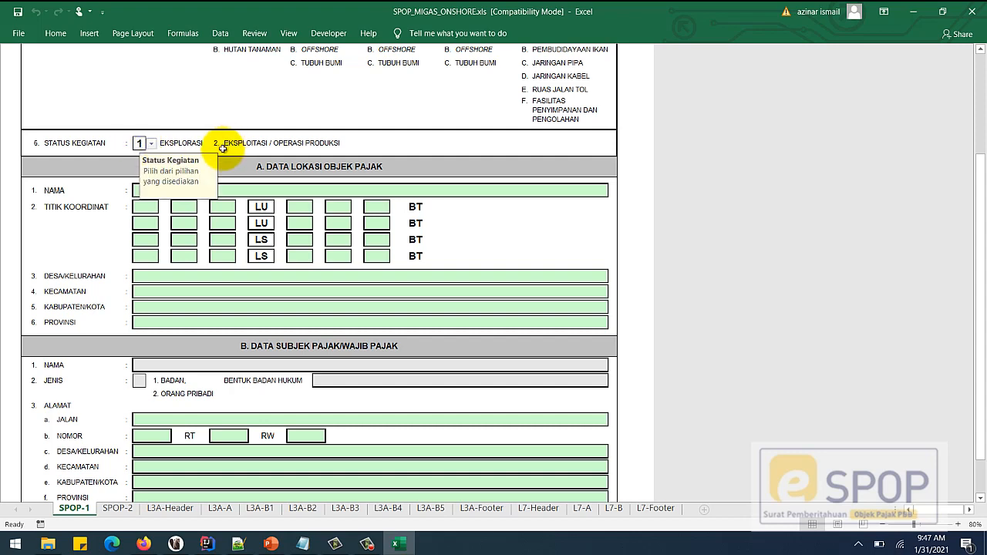
- Set STATUS KEGIATAN to 2 (Eksploitasi / Operasi Produksi) after briefly trying 1
click(152, 144)
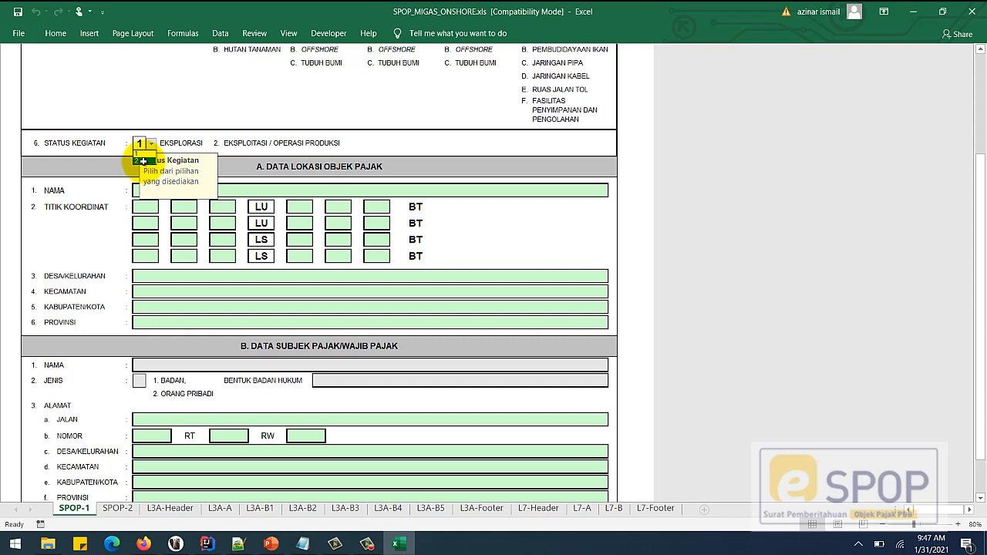
click(143, 161)
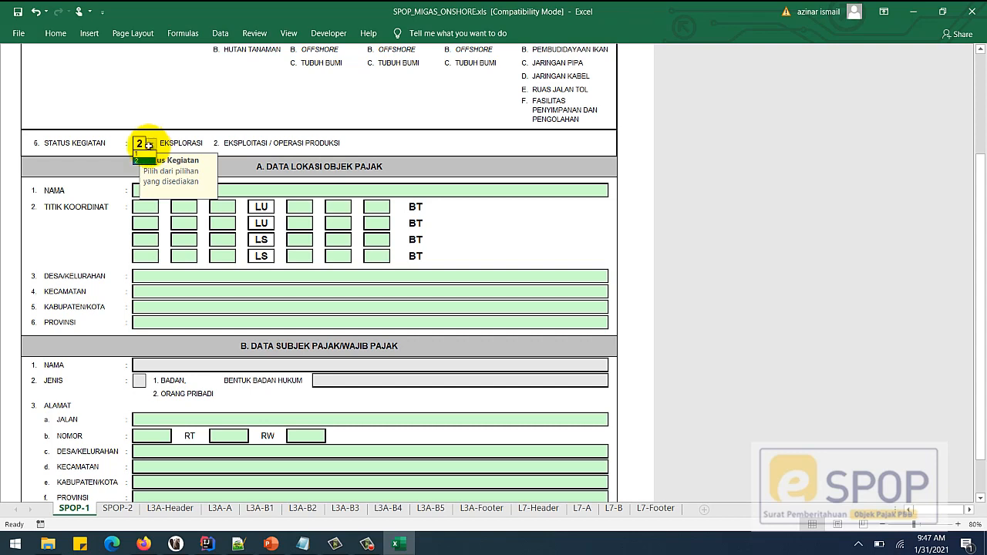
click(152, 146)
click(142, 154)
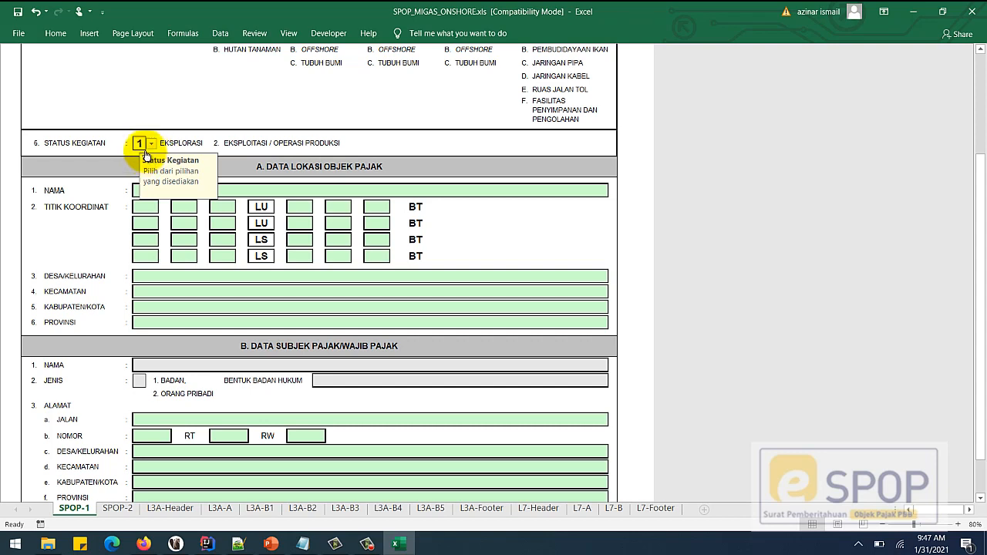
click(152, 145)
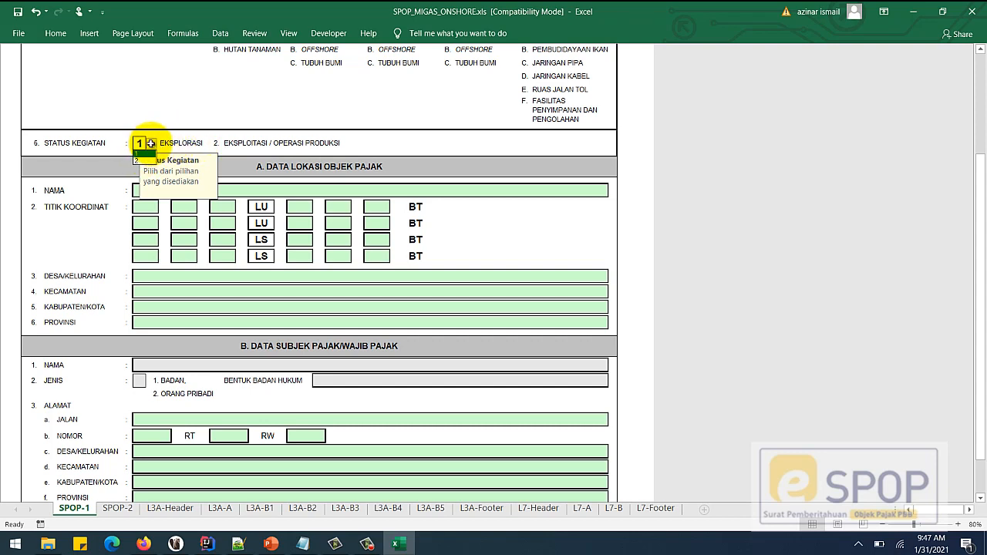
click(145, 162)
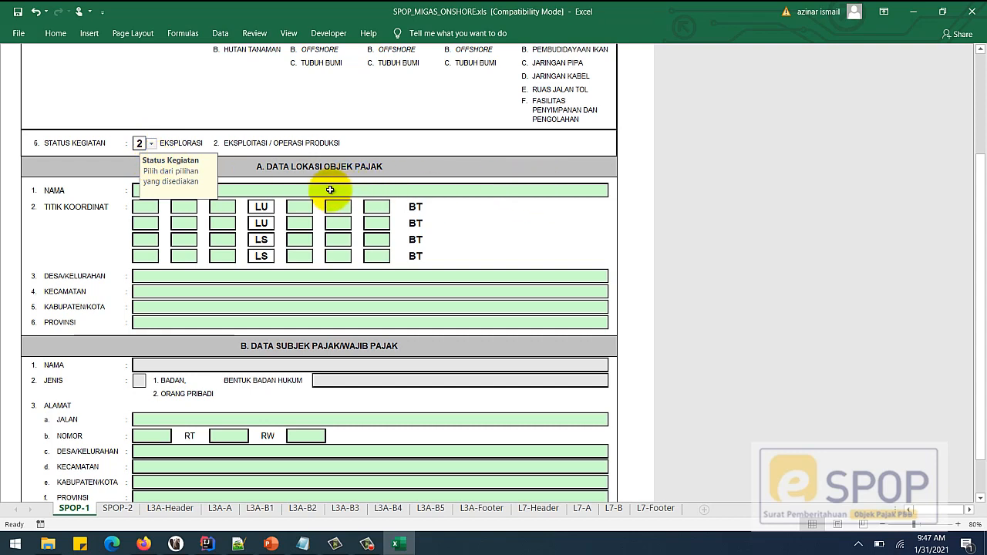
- Fill the location NAMA cell with 'NAMA OBJEK PAJAK', correcting the typo
click(330, 188)
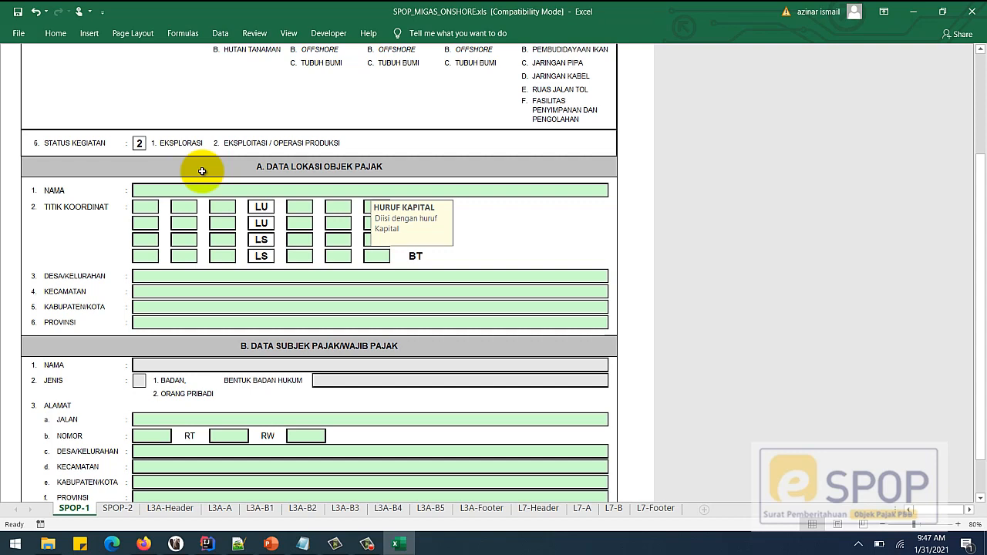
text(NAMA OBJ)
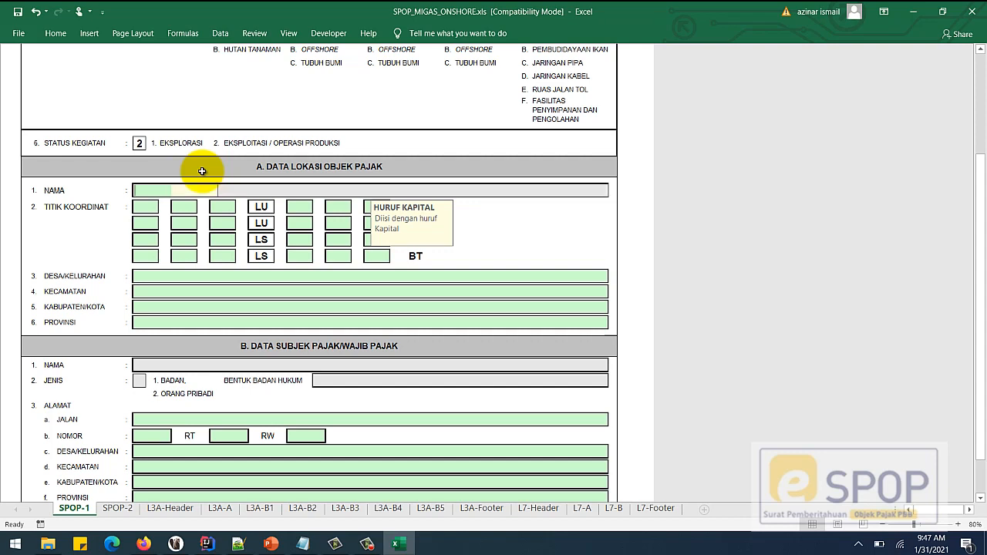
text(EK )
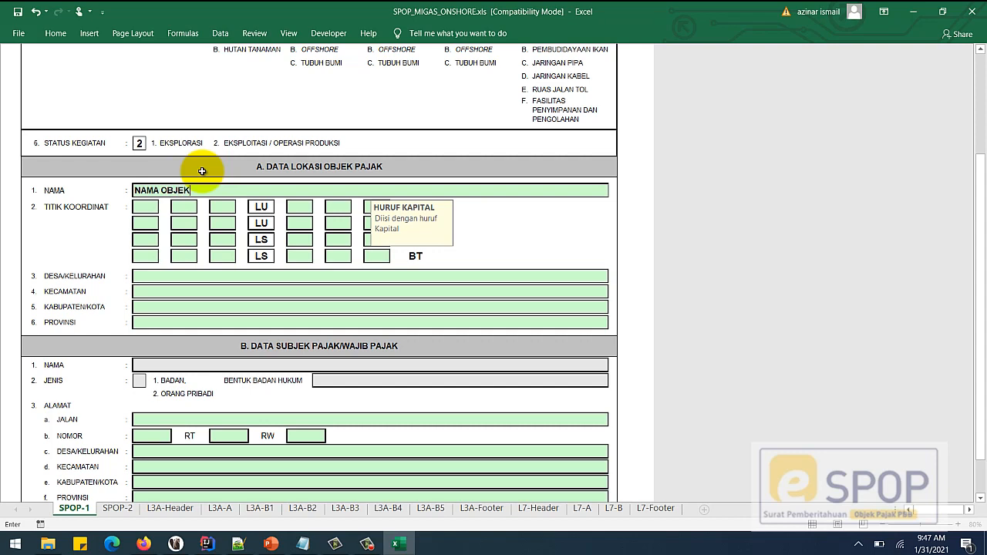
text(PAJAK)
- Commit the object name and set the first coordinate row to LU after trying LS
click(147, 209)
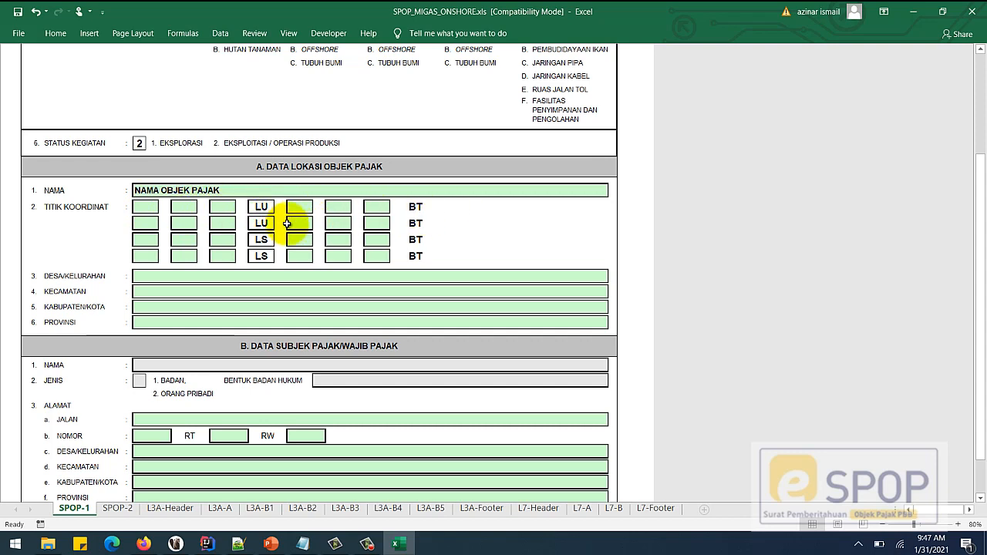
click(268, 211)
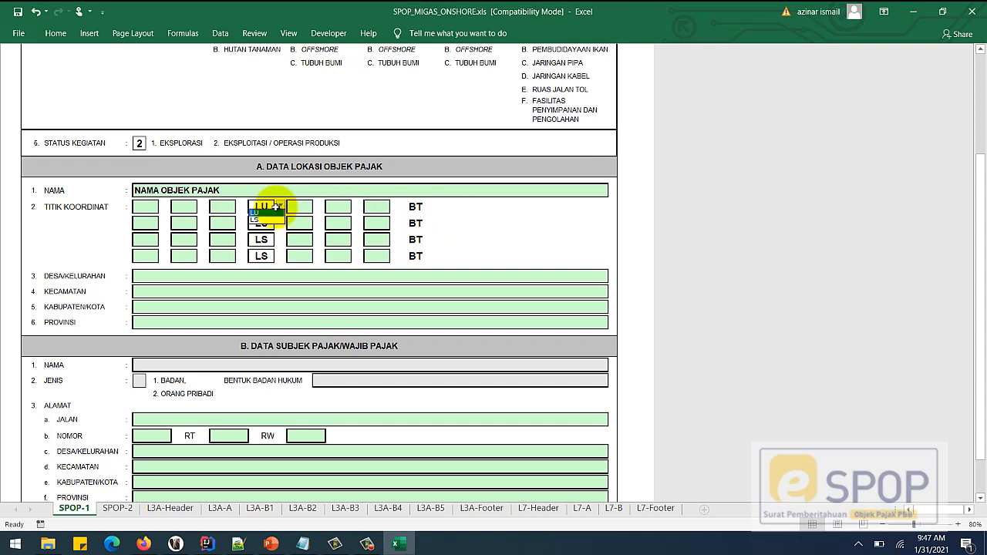
click(260, 223)
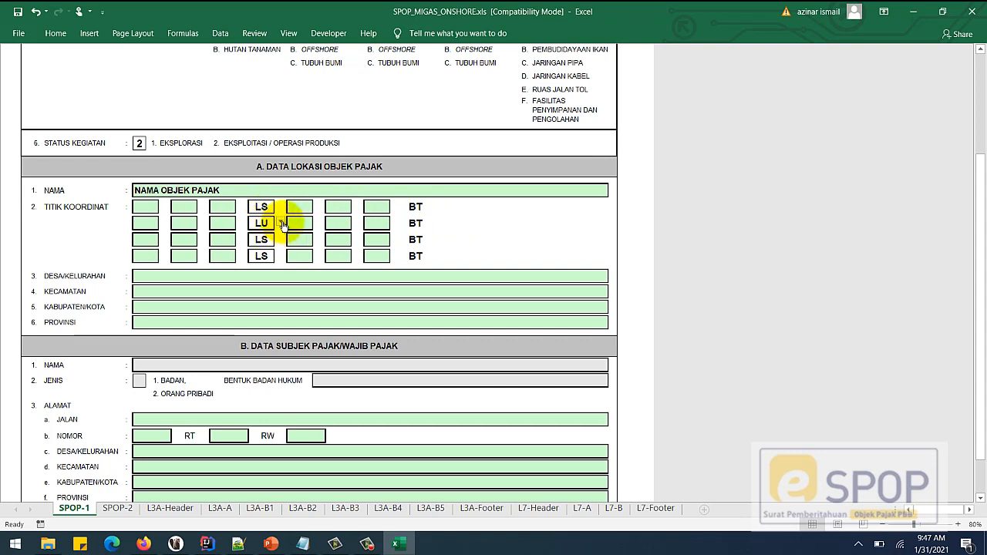
click(280, 222)
click(264, 236)
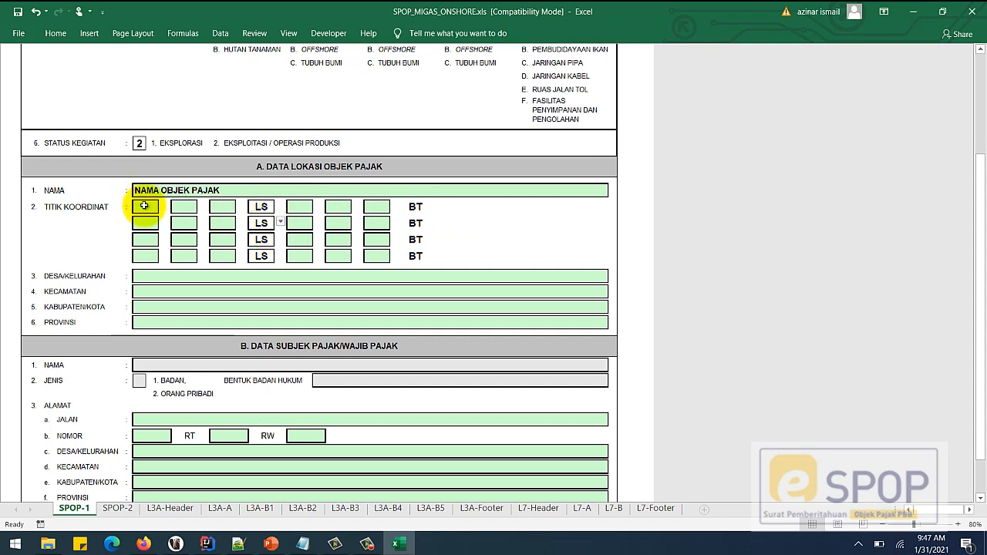
click(271, 209)
click(280, 207)
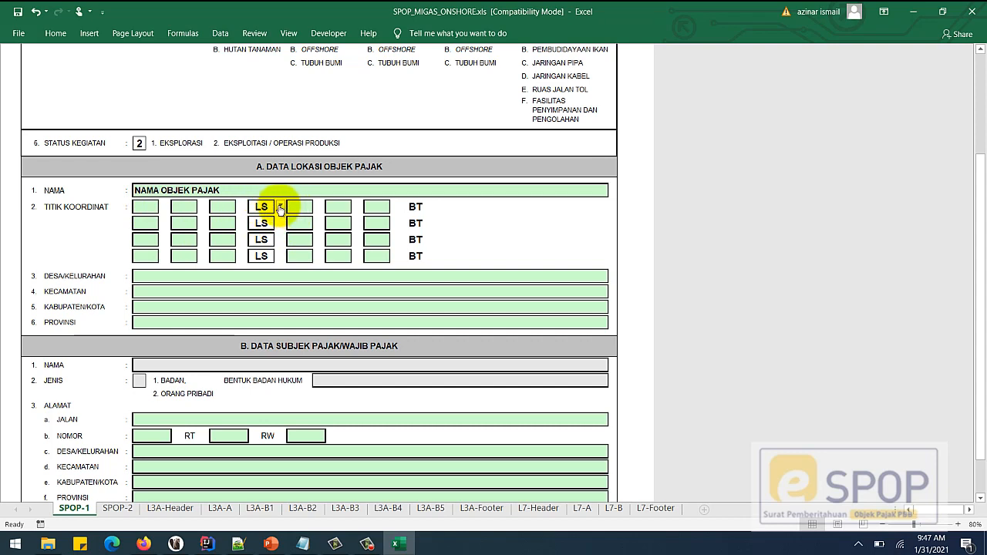
click(262, 220)
- Set the second, third and fourth coordinate rows' hemisphere to LU
click(262, 223)
click(280, 223)
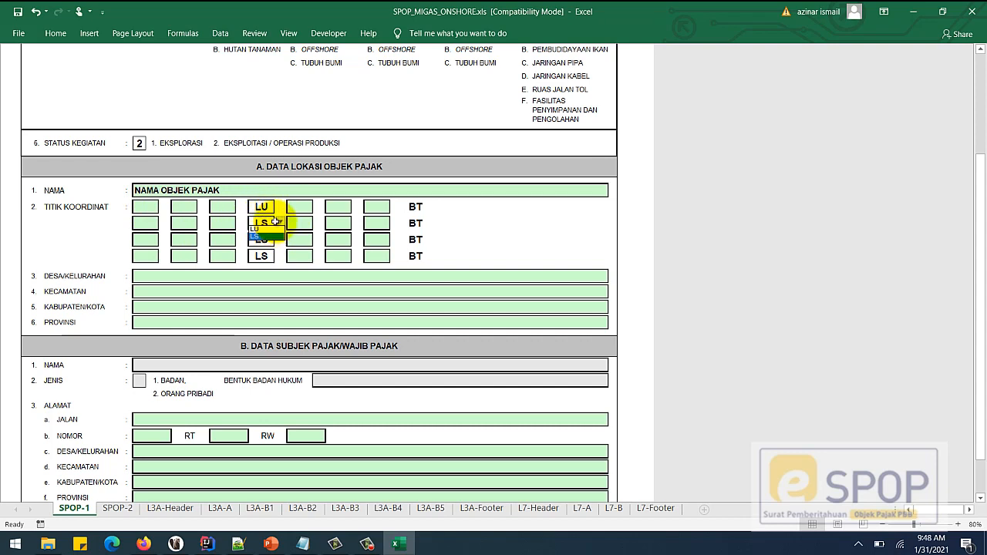
click(262, 233)
click(266, 239)
click(280, 239)
click(262, 252)
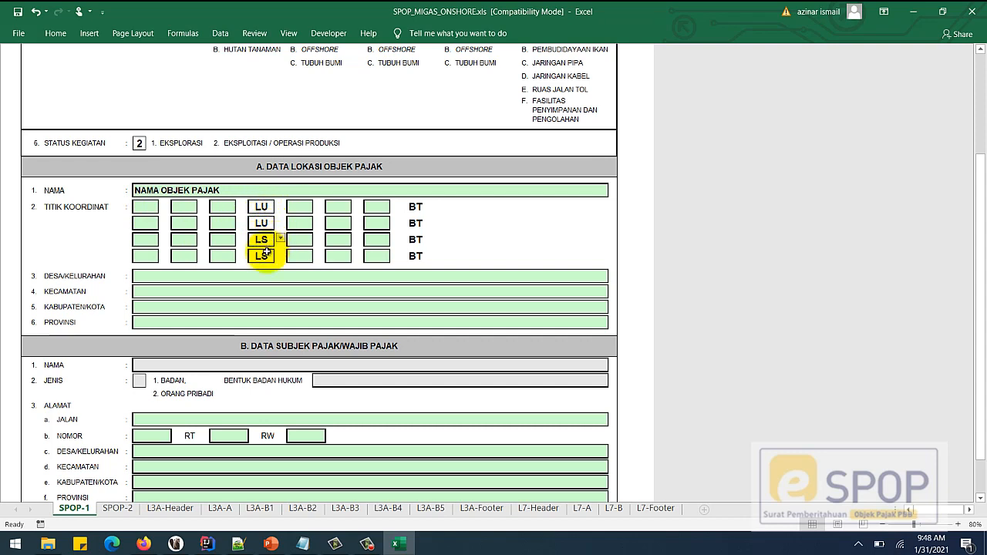
click(268, 256)
click(281, 258)
click(262, 269)
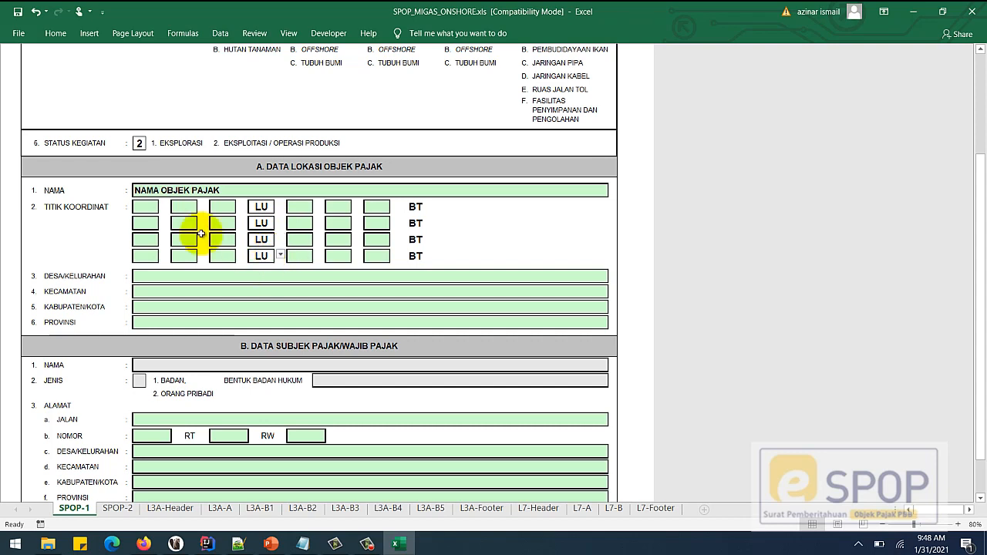
click(154, 209)
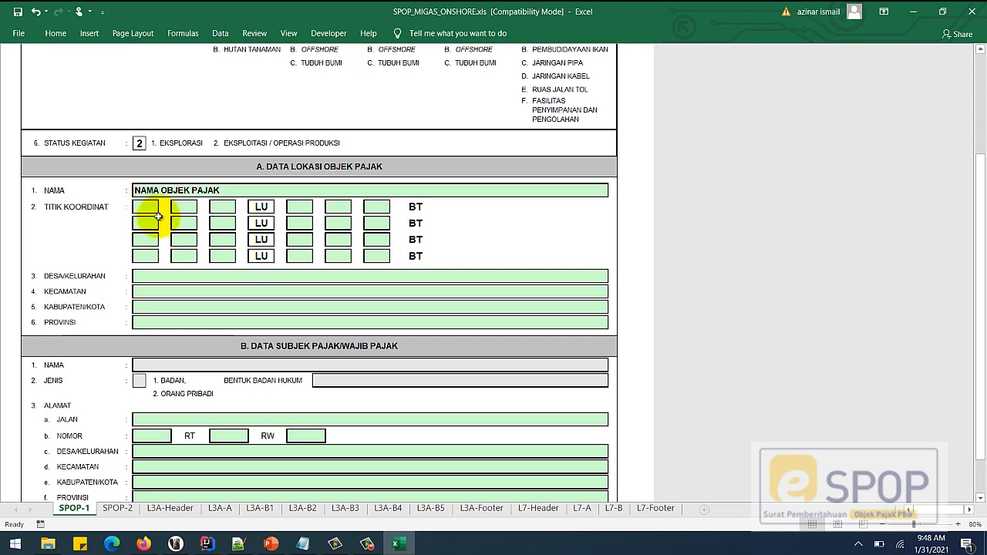
- Enter latitude degrees 2 in all four coordinate rows
text(2)
key(Return)
text(2)
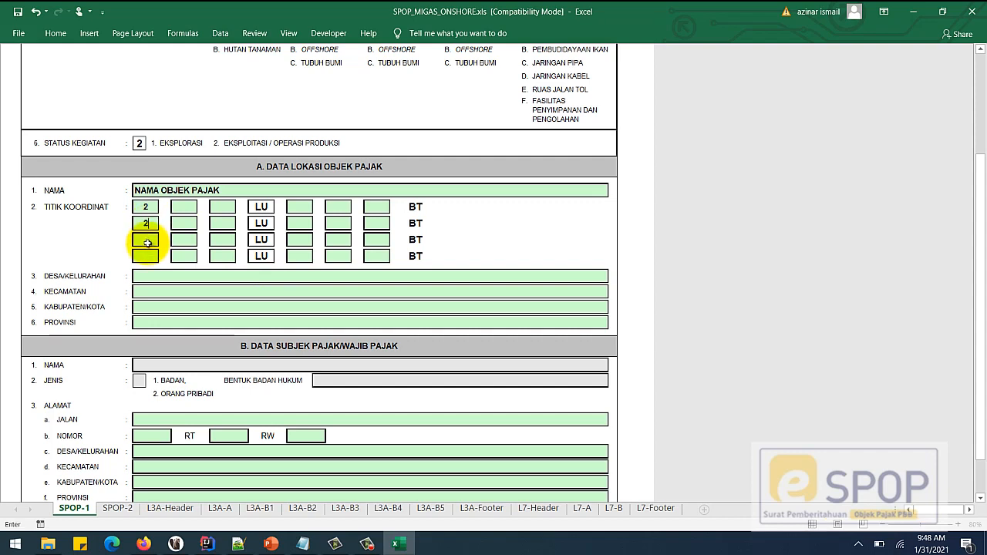
key(Return)
text(2)
key(Return)
text(2)
- Enter latitude minutes 12, 13, 12 and 13 in the four rows
click(186, 207)
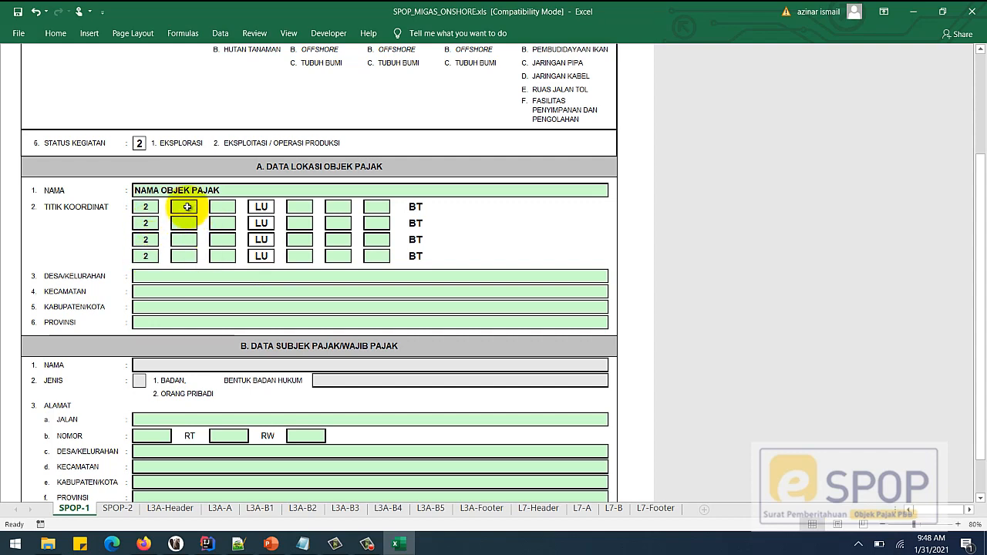
text(12)
key(Return)
text(12)
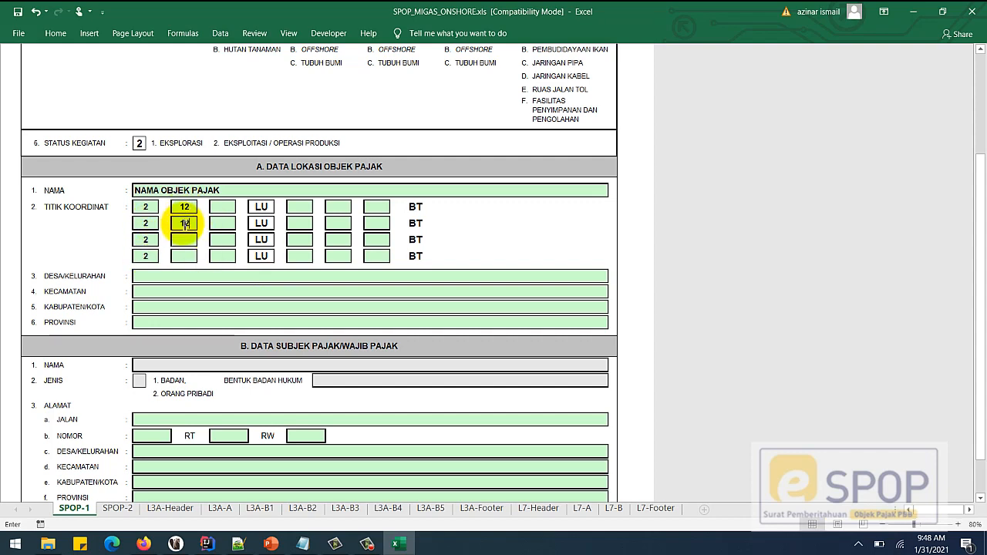
key(BackSpace)
text(3)
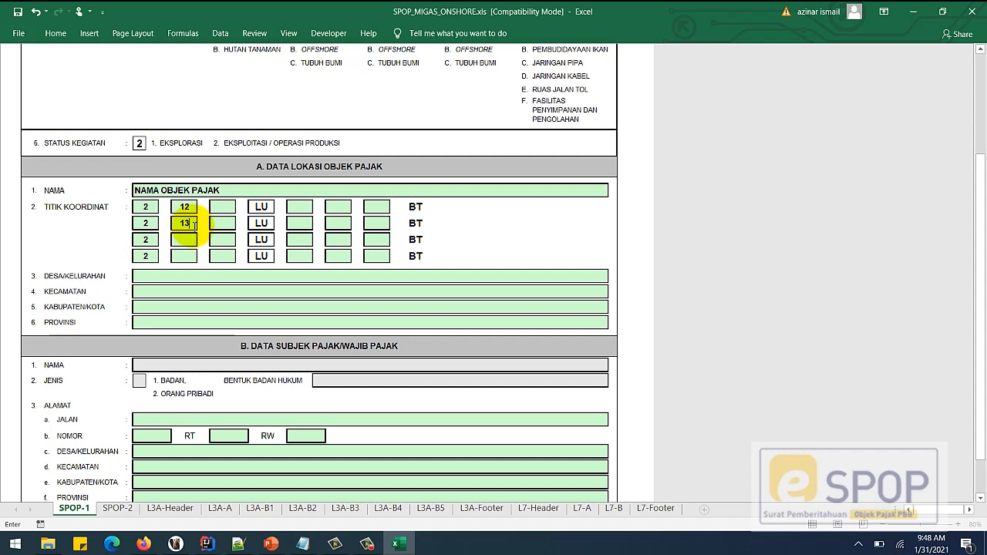
key(Return)
text(12)
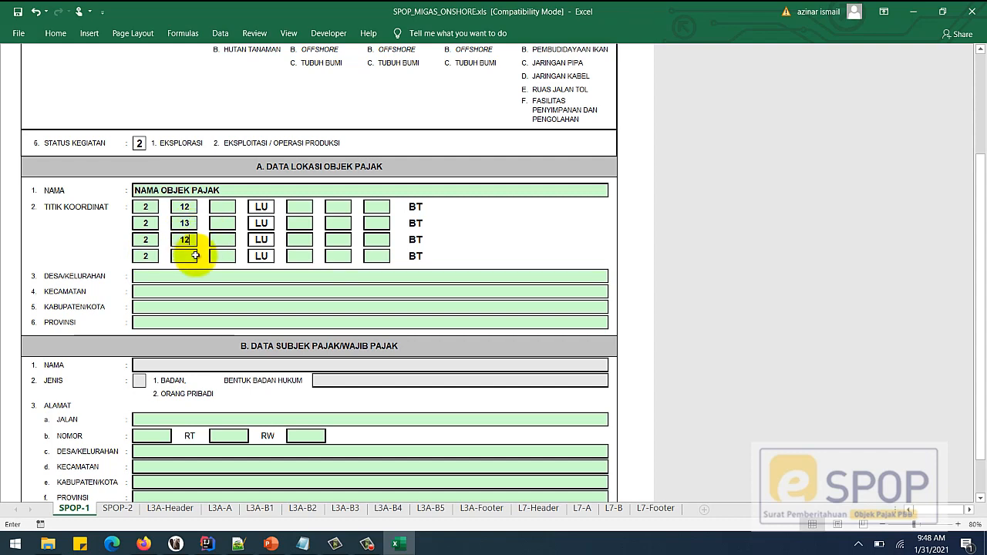
key(Return)
text(13)
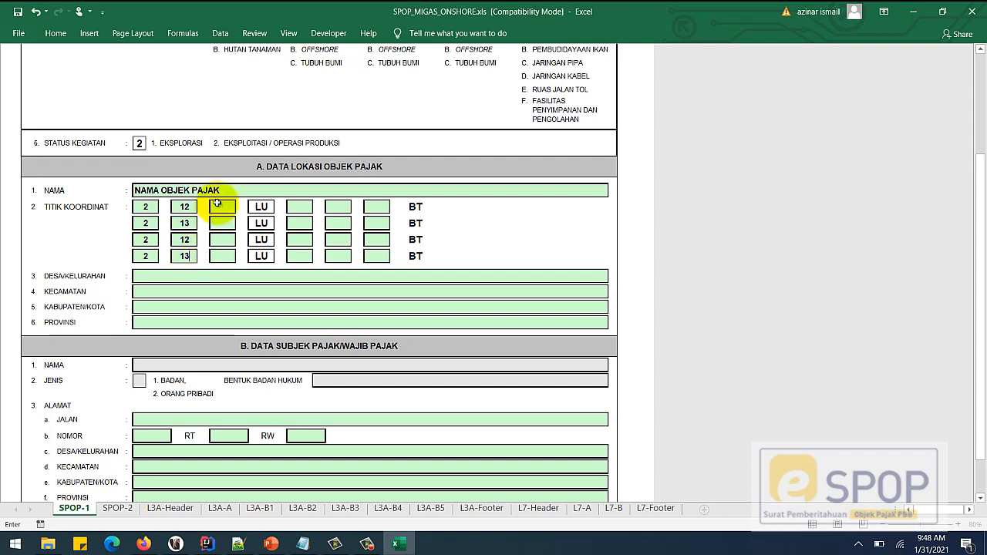
- Enter latitude seconds 23 in all four coordinate rows
click(217, 205)
text(23)
key(Return)
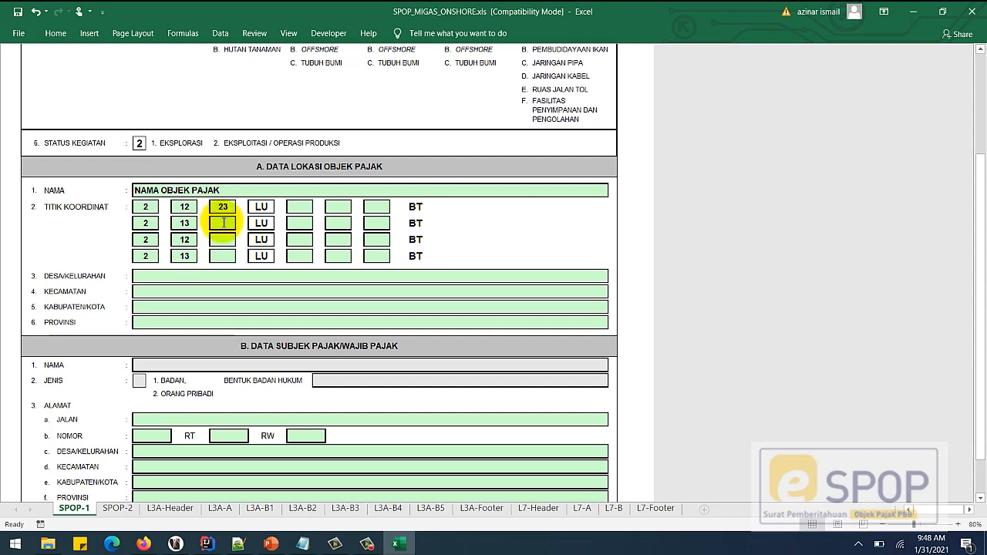
text(23)
key(Return)
text(23)
key(Return)
text(23)
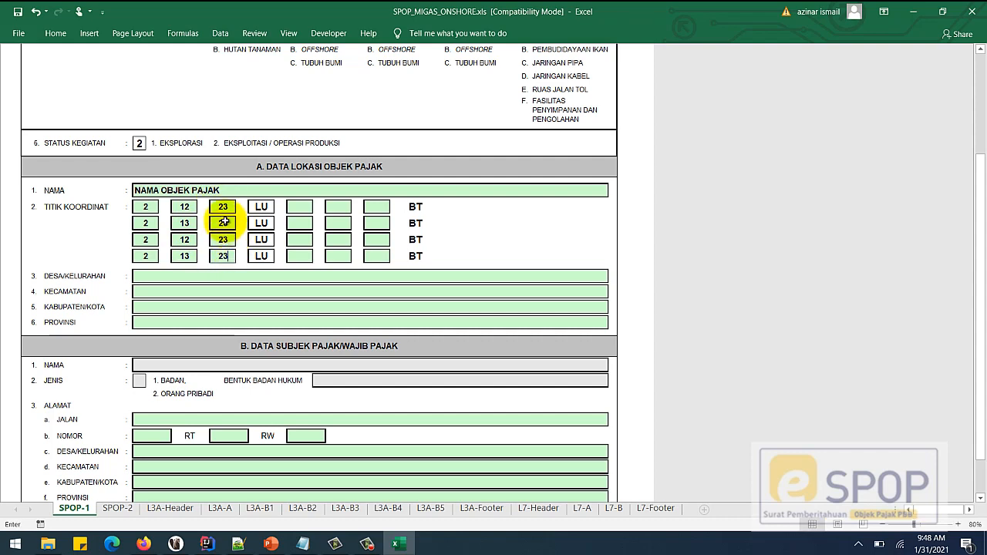
click(224, 209)
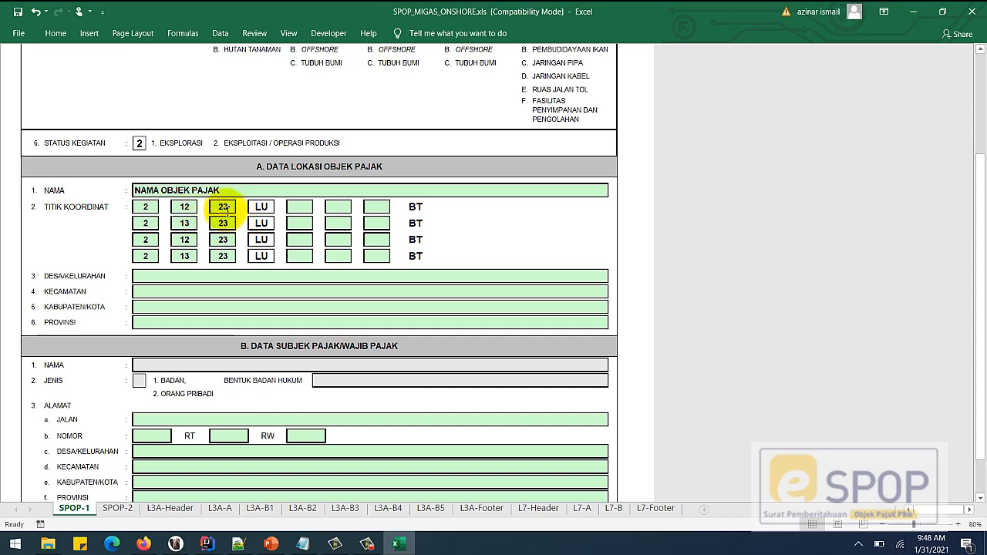
- Try 65 as row 1 seconds, dismiss the maximum-value error, then enter 59
text(65)
click(228, 226)
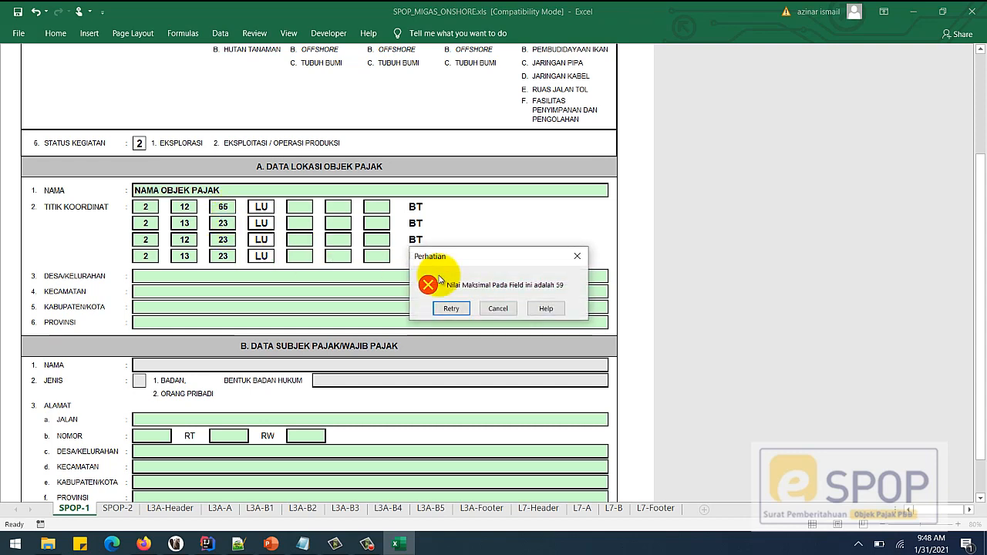
click(498, 309)
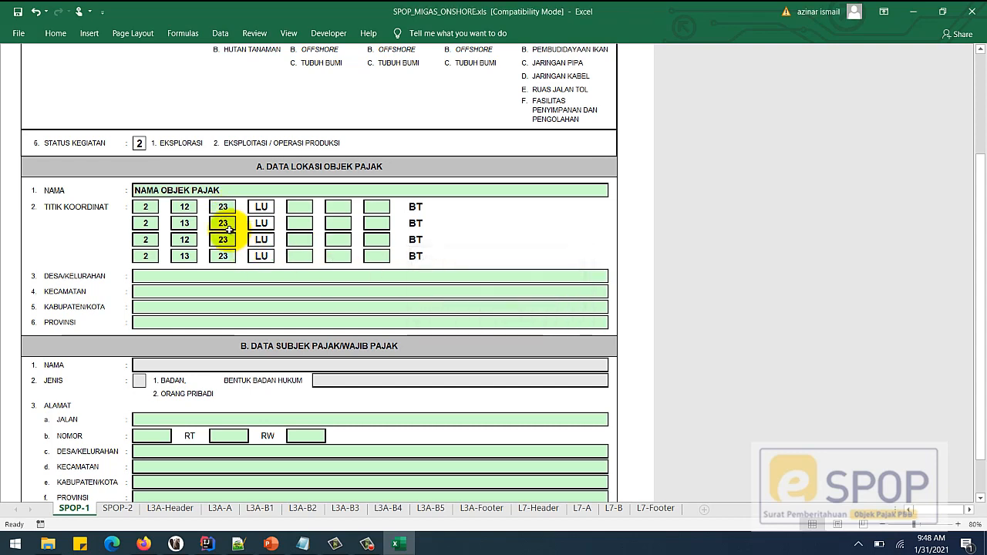
text(59)
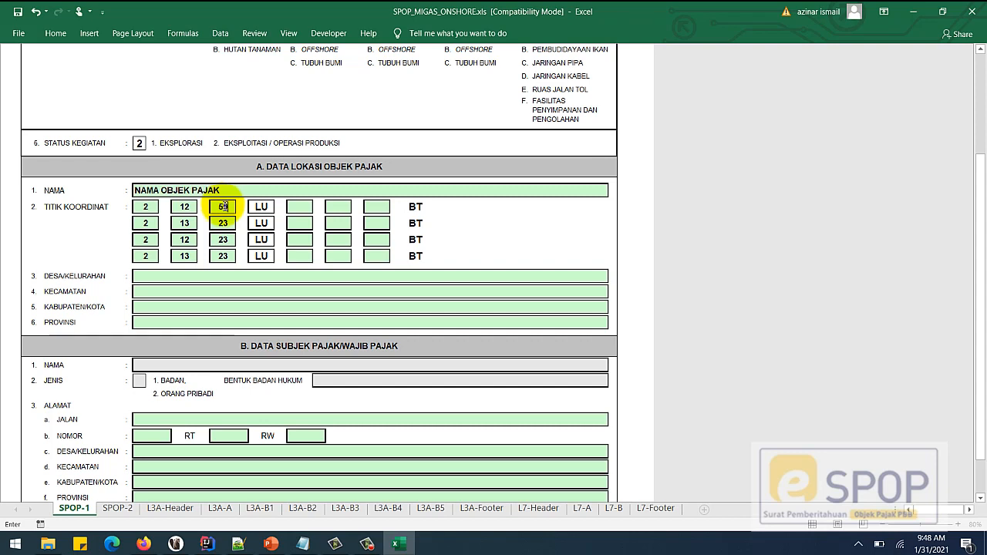
key(Return)
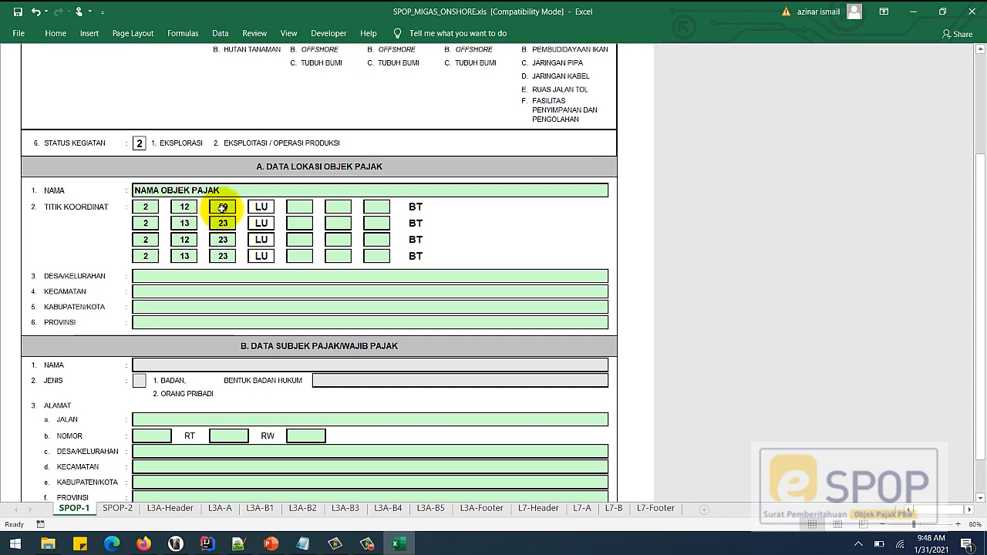
- Have 60 seconds refused, then set row 1 minutes to 13 and seconds to 0
click(232, 207)
text(60)
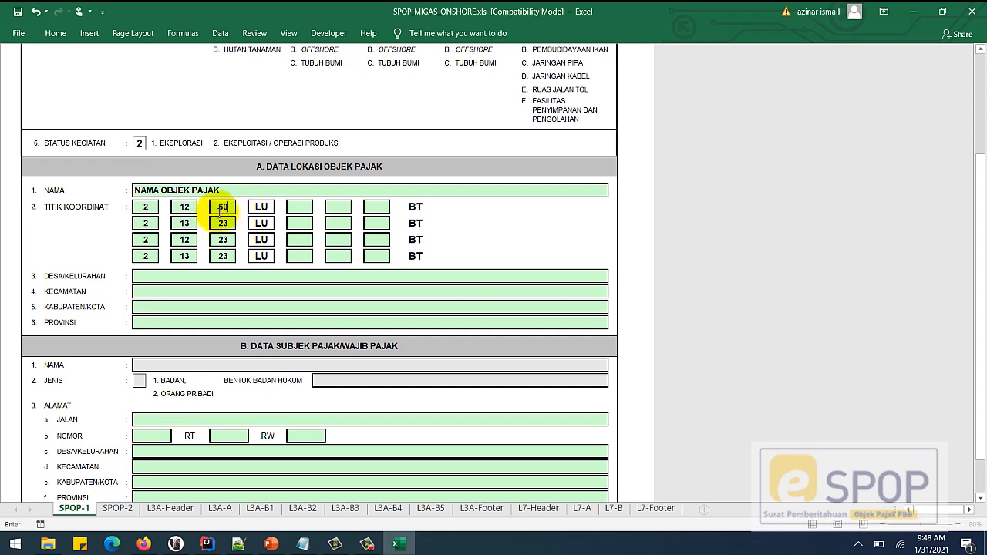
click(185, 208)
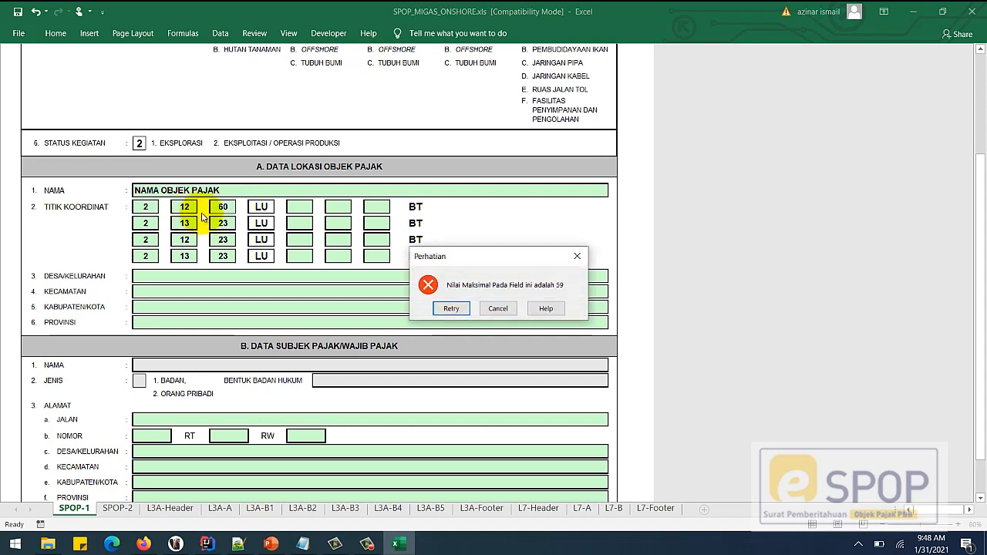
click(499, 308)
click(189, 208)
text(13)
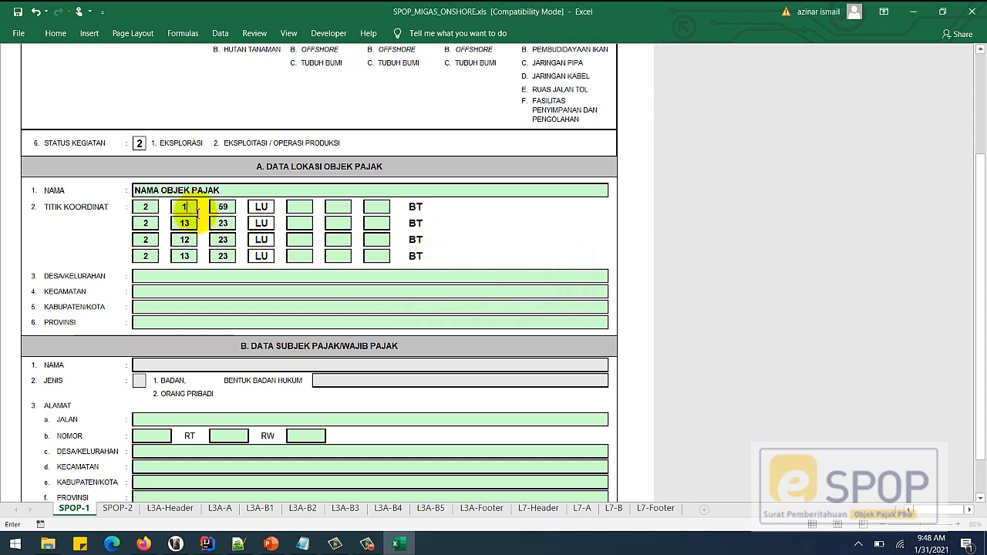
click(227, 210)
text(0)
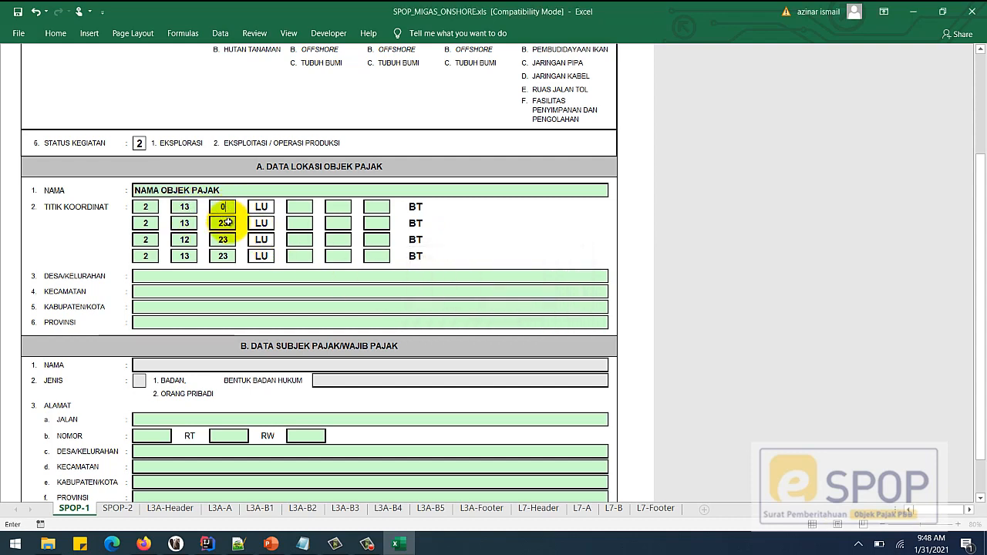
click(228, 225)
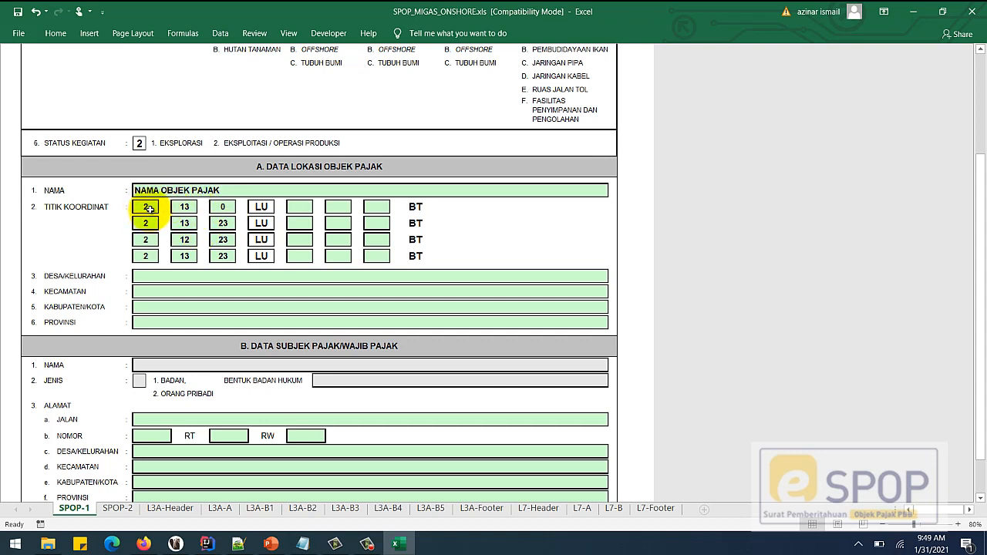
- Retry 60 seconds (refused again) and restore row 1 minutes to 12 via undo
key(BackSpace)
text(2)
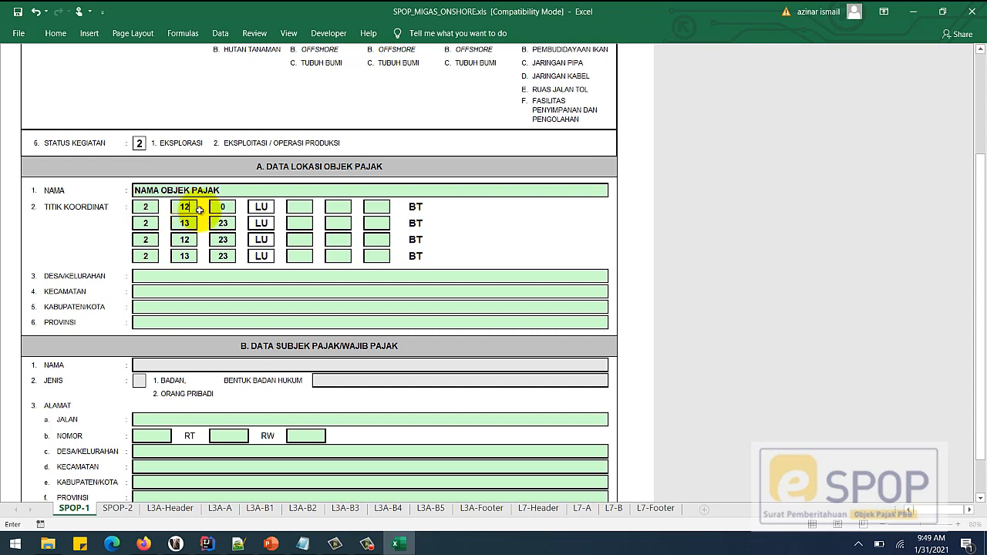
click(221, 208)
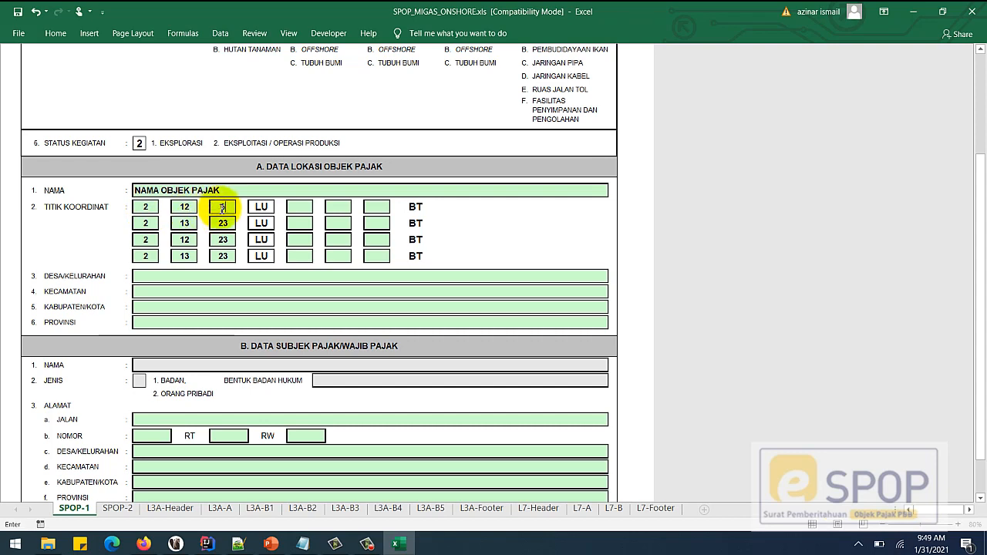
text(60)
click(221, 223)
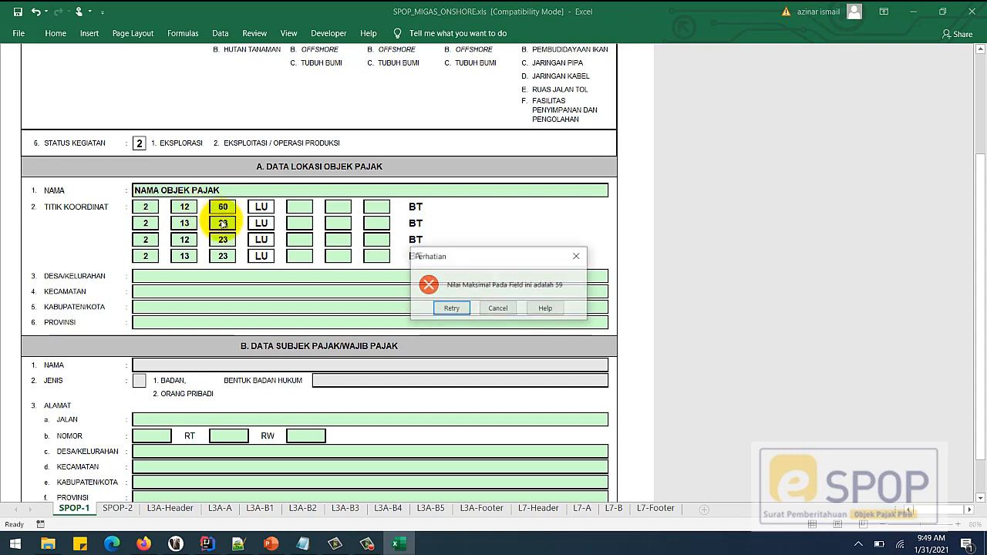
click(497, 309)
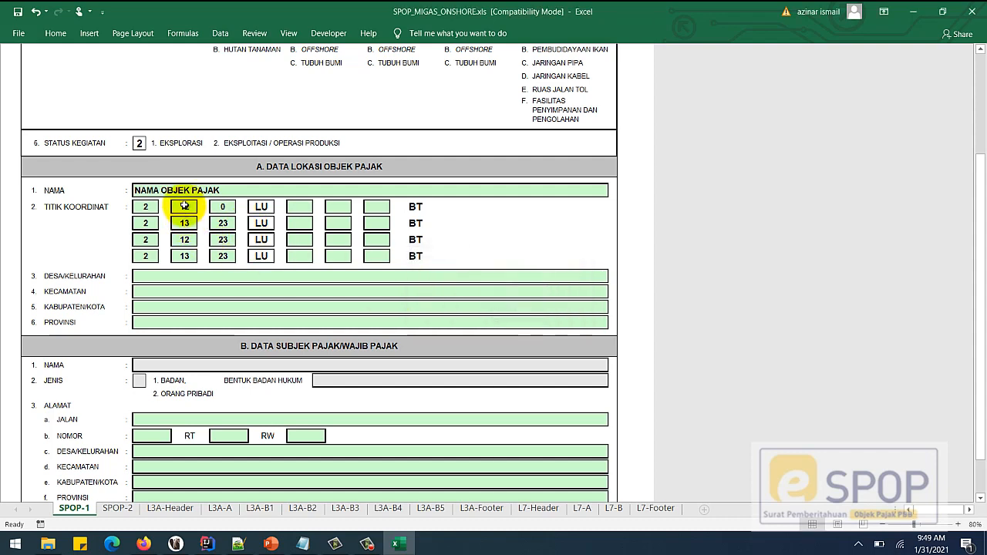
click(185, 206)
text(13)
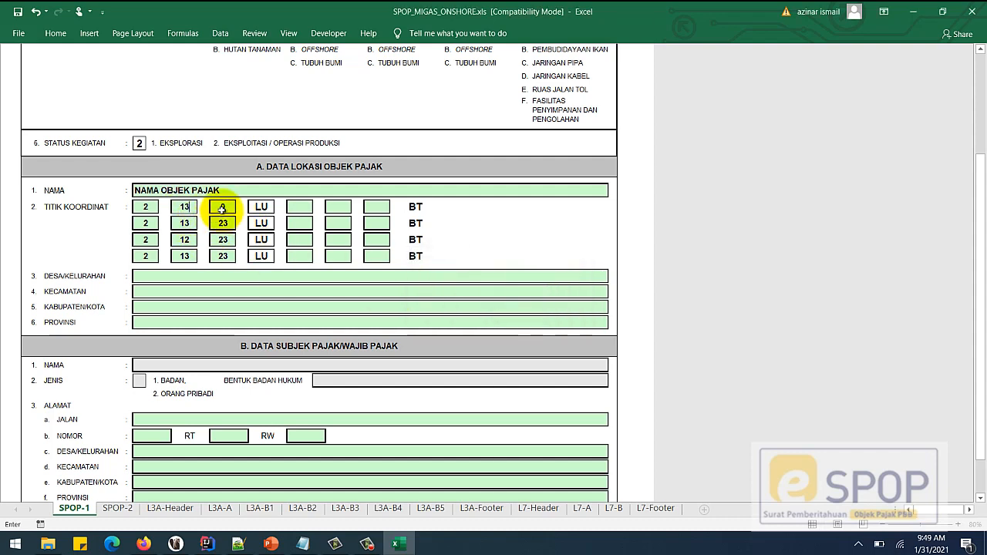
click(222, 223)
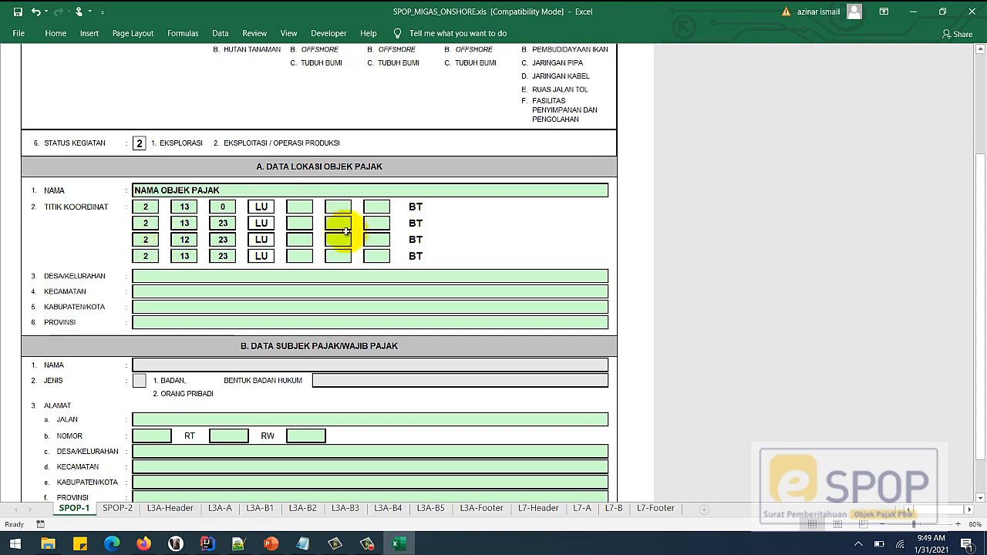
key(ctrl+z)
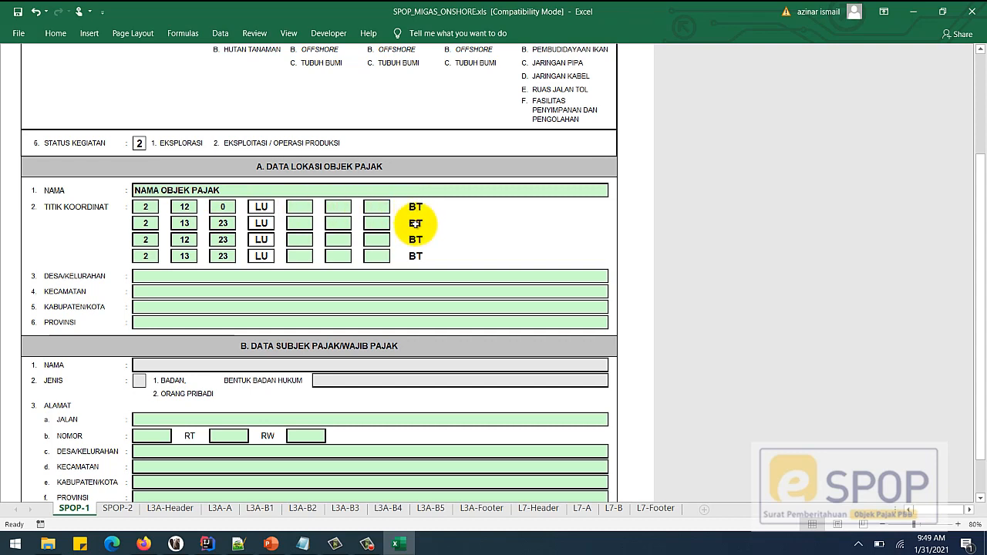
- Try 80 as row 1 longitude degrees, cancel the outside-Indonesia warning, then type 110
click(301, 208)
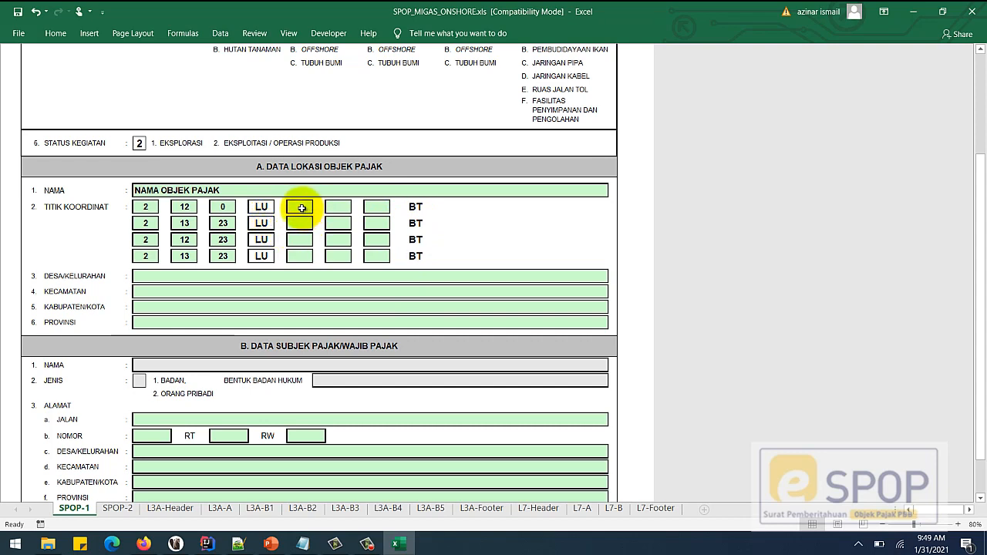
text(1)
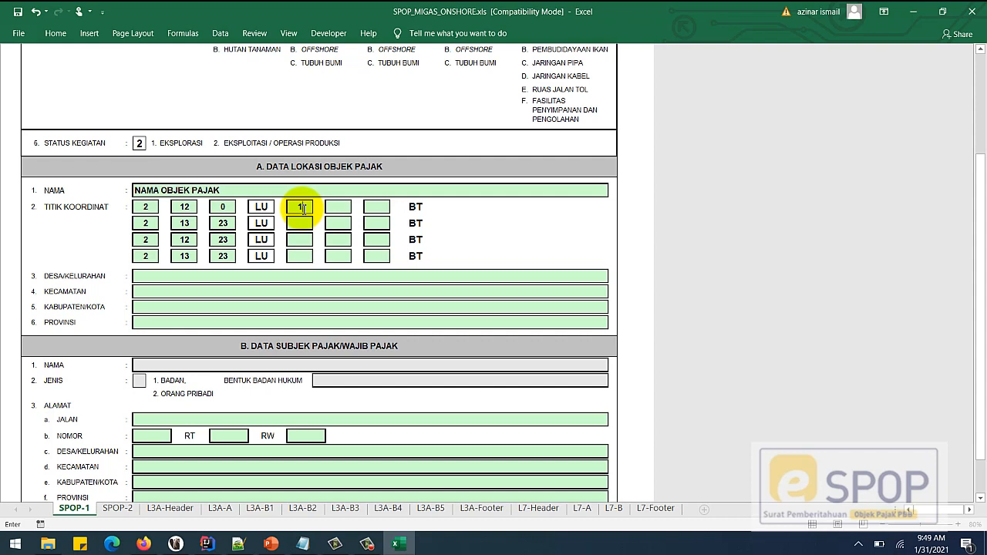
text(0)
key(BackSpace)
key(BackSpace)
text(80)
key(Return)
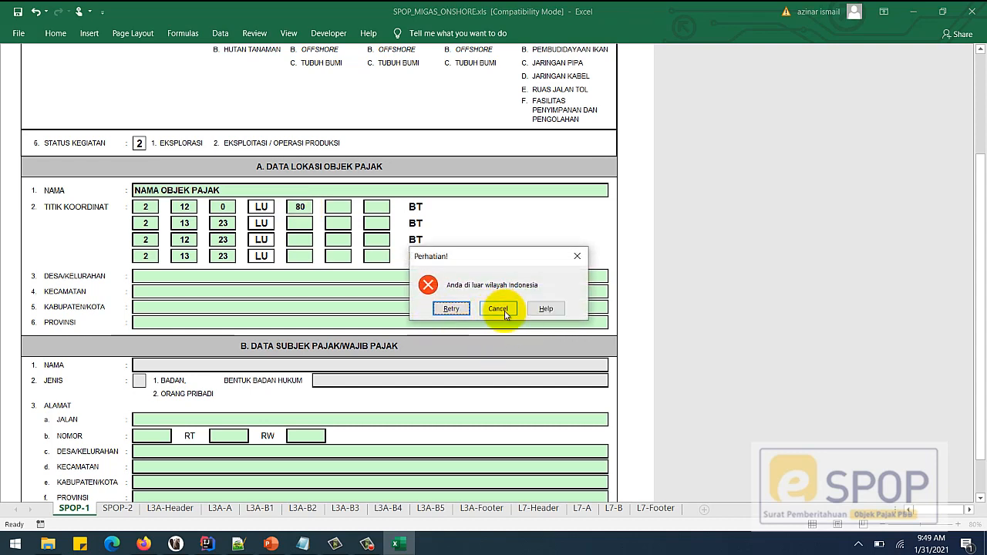
click(498, 309)
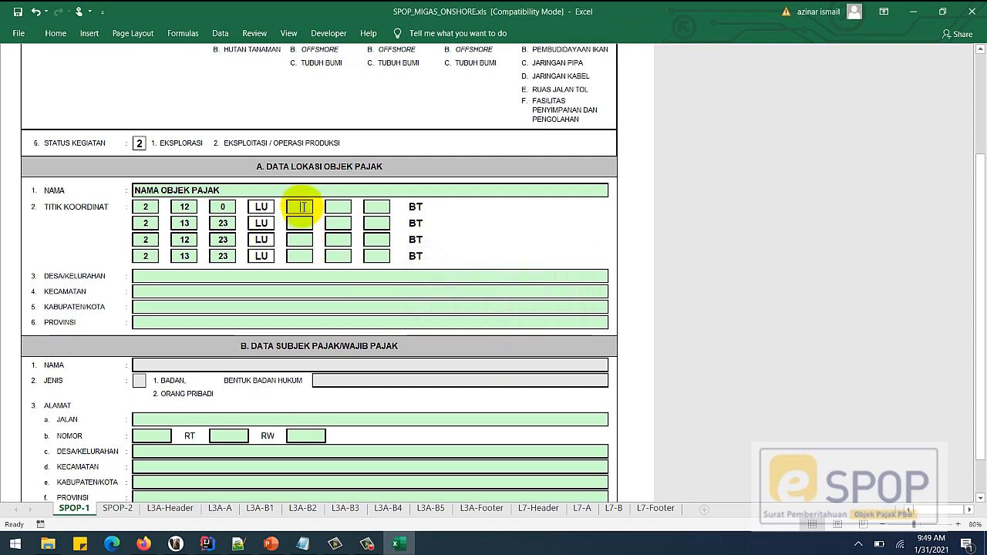
text(10110)
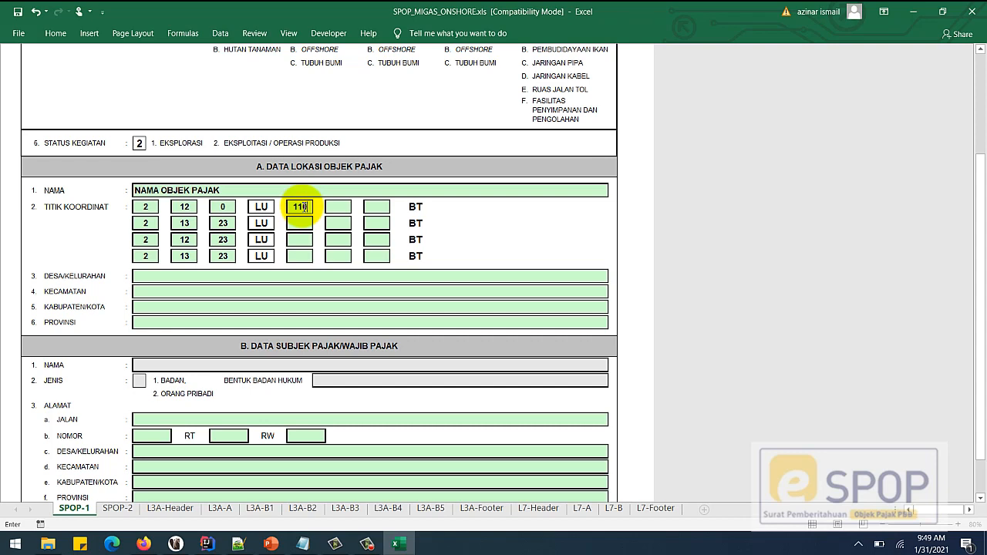
text(0)
- Enter 110 as the longitude degrees for all four coordinate rows
click(300, 223)
text(11)
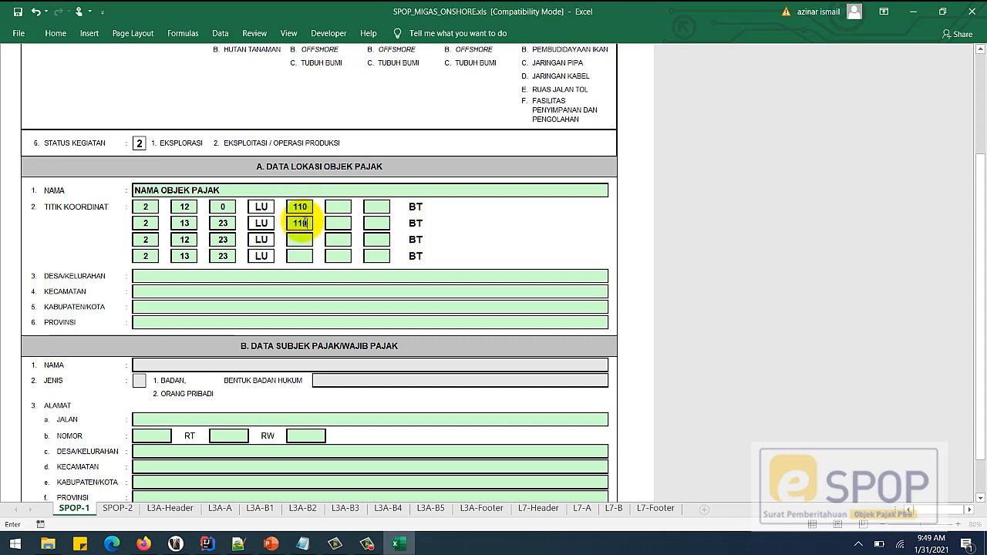
text(0)
click(299, 239)
text(110)
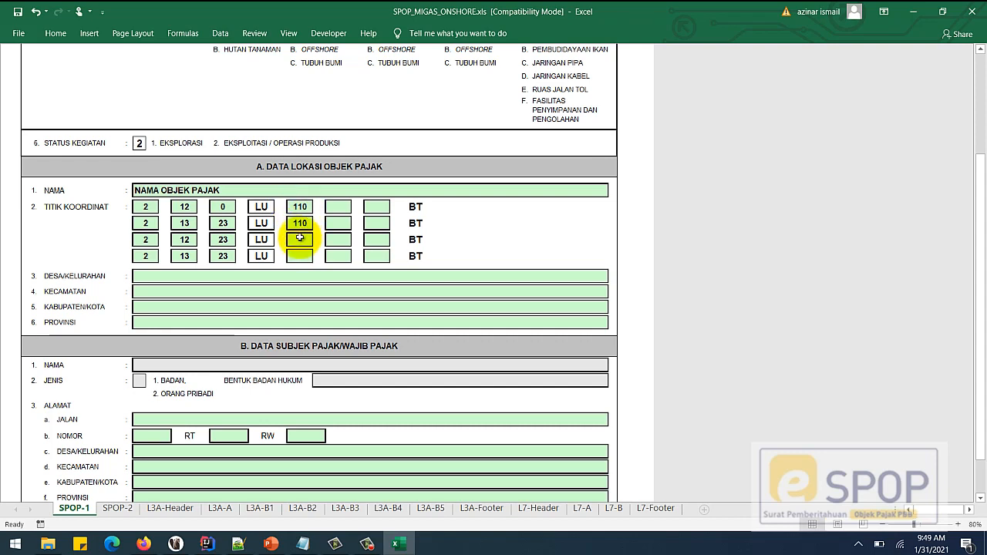
click(305, 259)
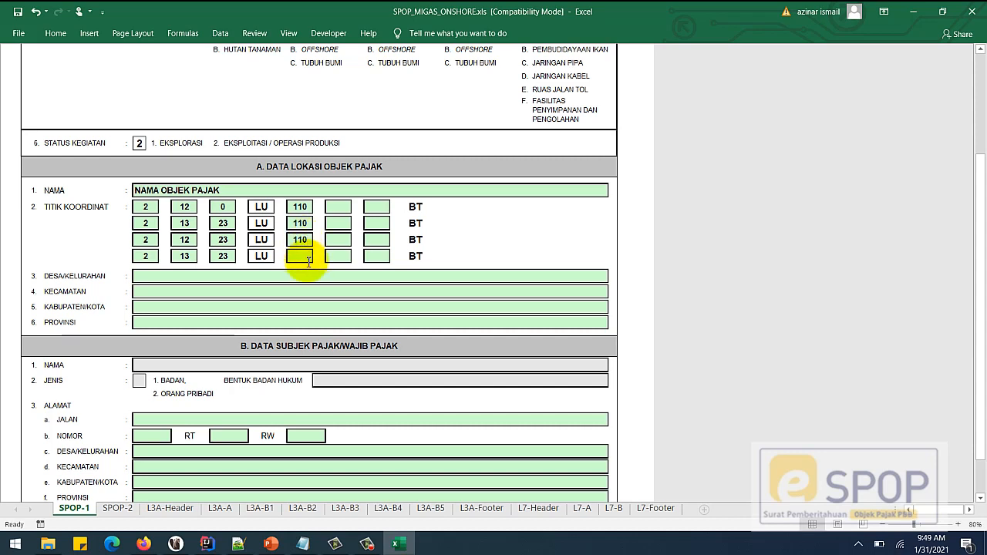
text(110)
- Enter longitude minutes 2, 3, 2 and 3 for rows 1–4
click(337, 208)
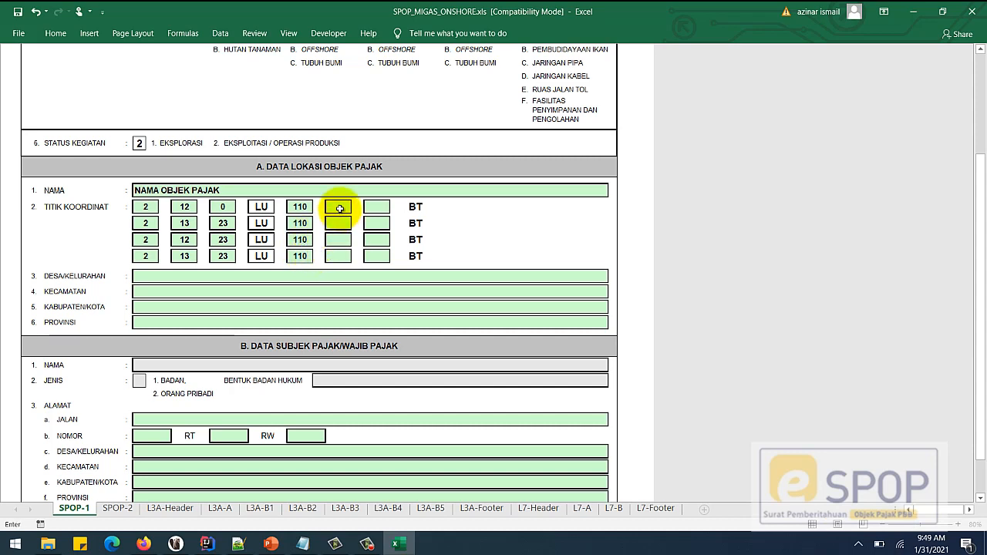
text(2)
click(339, 223)
text(2)
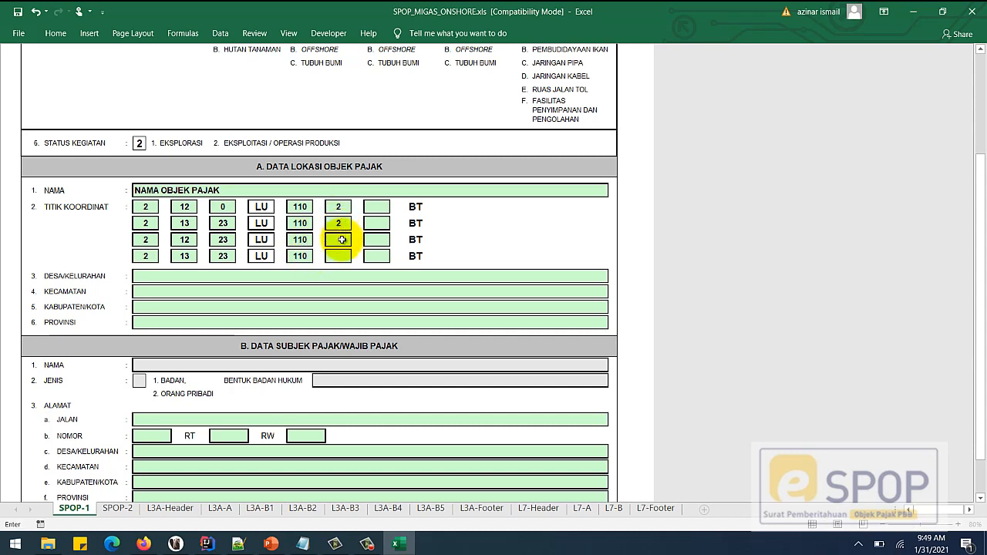
drag(344, 223, 327, 226)
text(3)
click(339, 242)
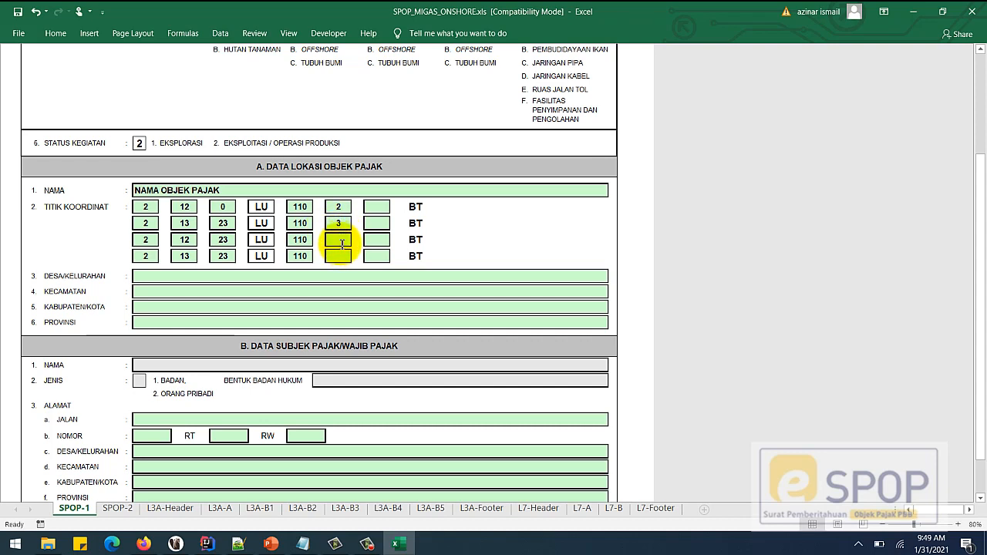
text(2)
click(338, 255)
text(3)
- Enter longitude seconds 12, 23, 23 and 23, dismissing the max-59 warning after a mistaken 343
click(377, 208)
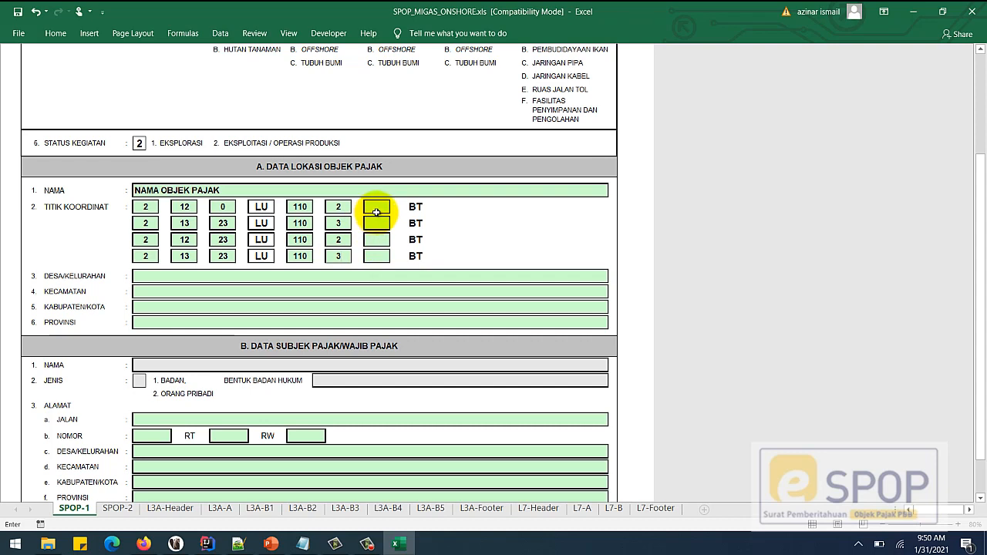
text(12)
click(376, 223)
text(343)
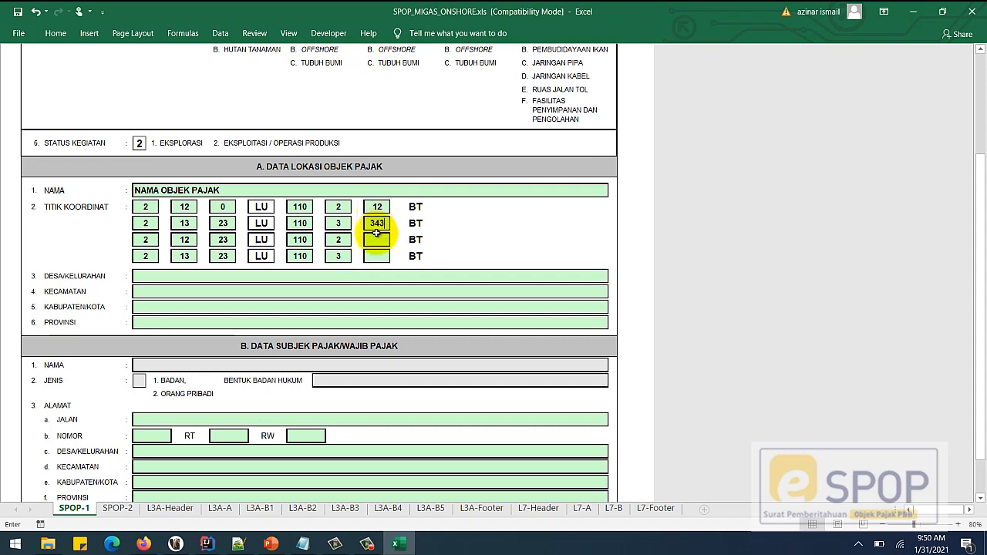
click(376, 239)
click(498, 306)
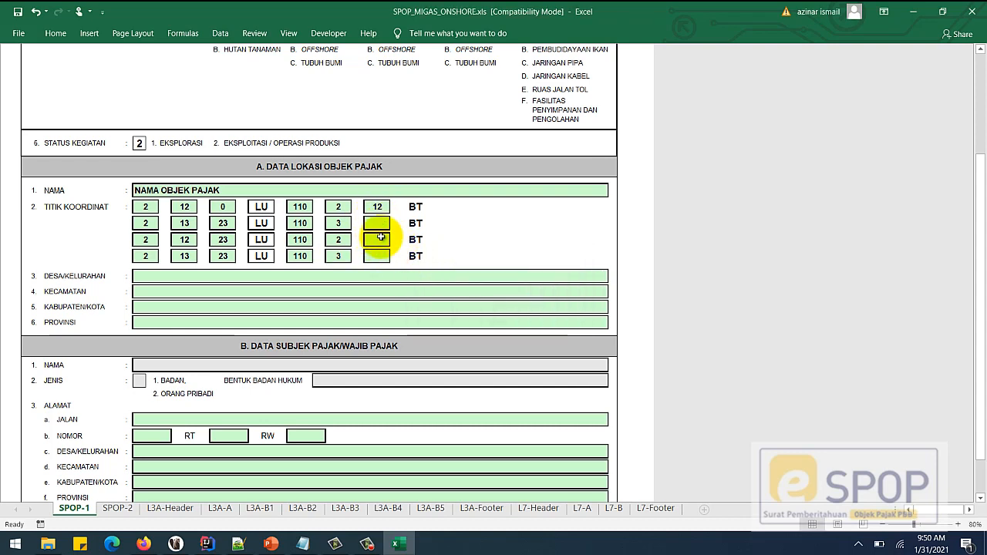
click(376, 223)
text(2)
click(380, 240)
text(23)
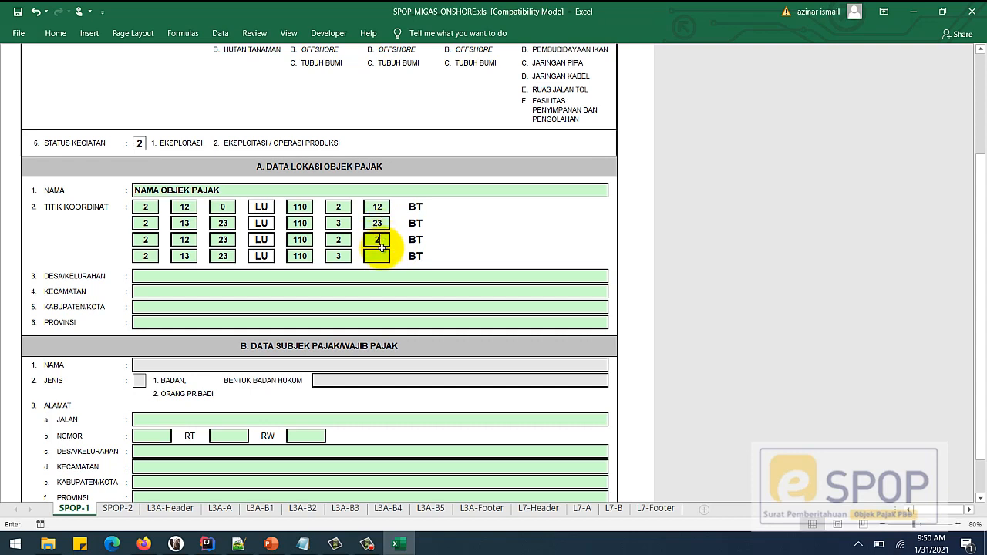
click(384, 256)
text(23)
click(383, 276)
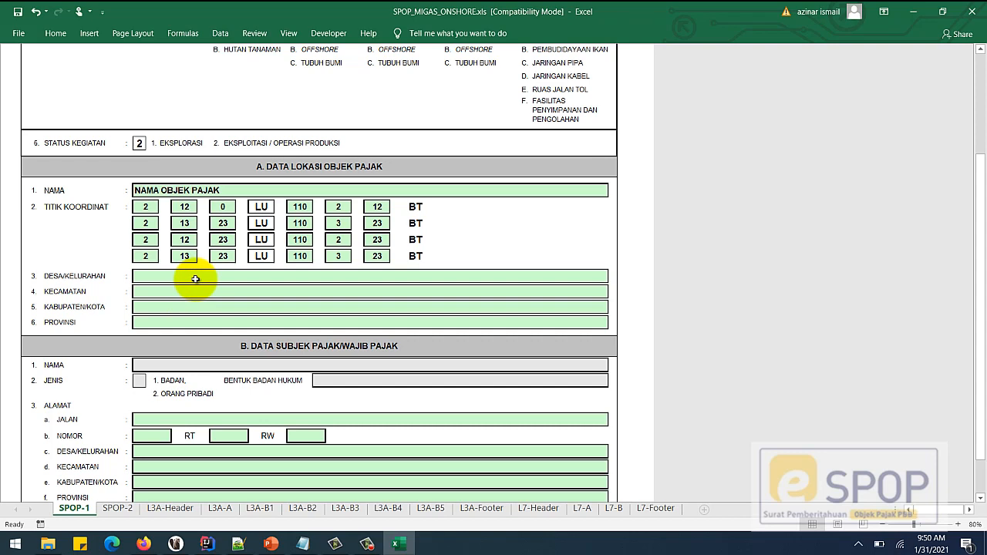
- Fill the object location's village, district (KECAMATAN) and regency (KABUPATEN/KOTA) fields
text(DESA)
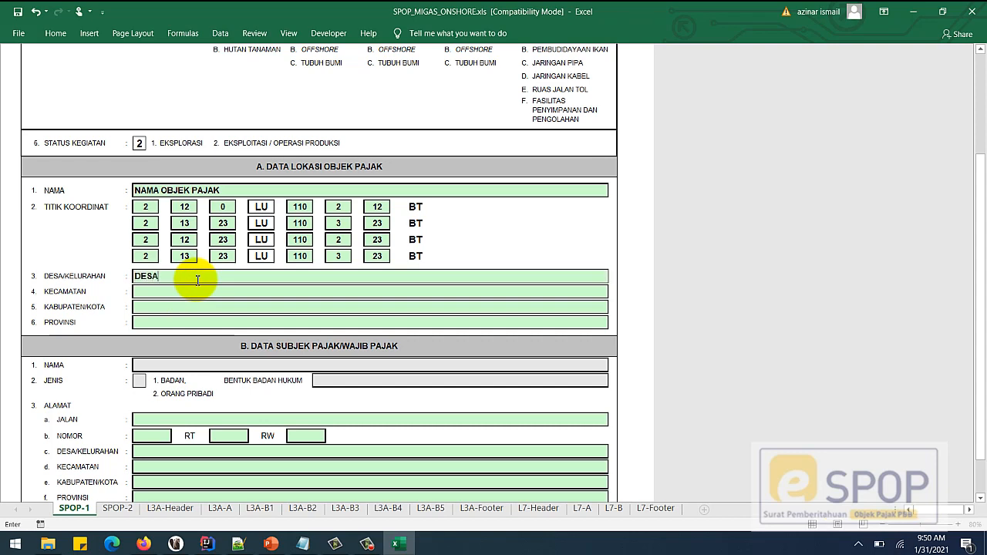
text( ABD)
text(DESA DEF, DESA EFG)
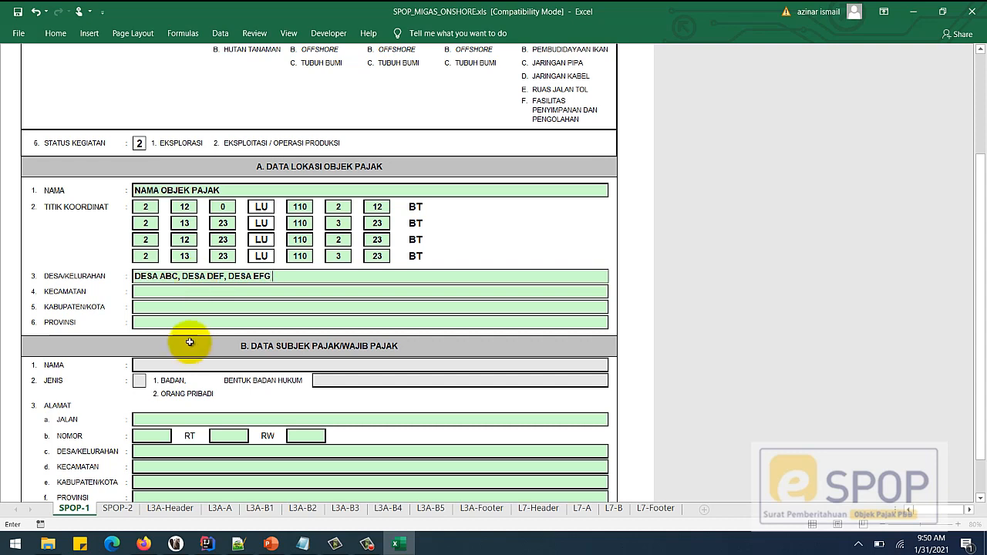
click(187, 293)
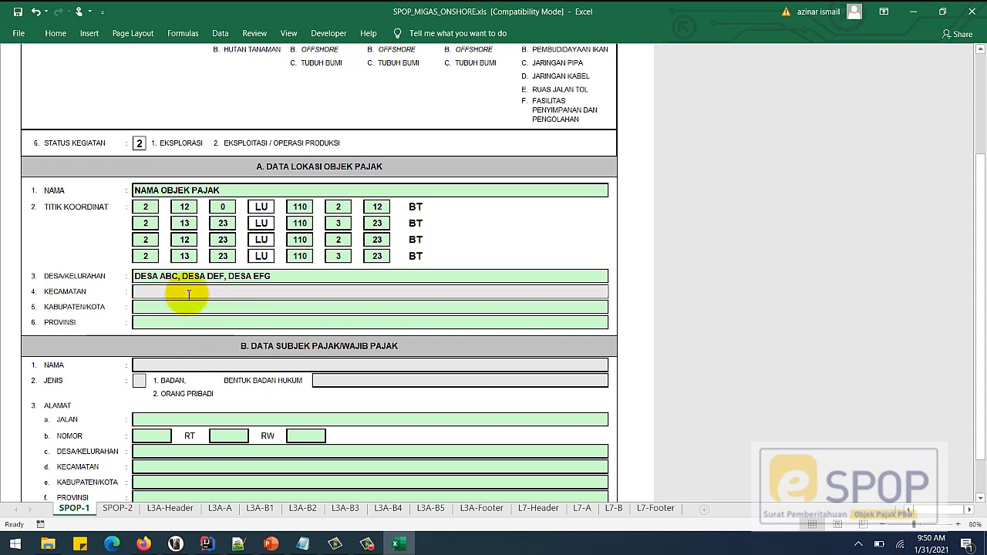
text(KECA)
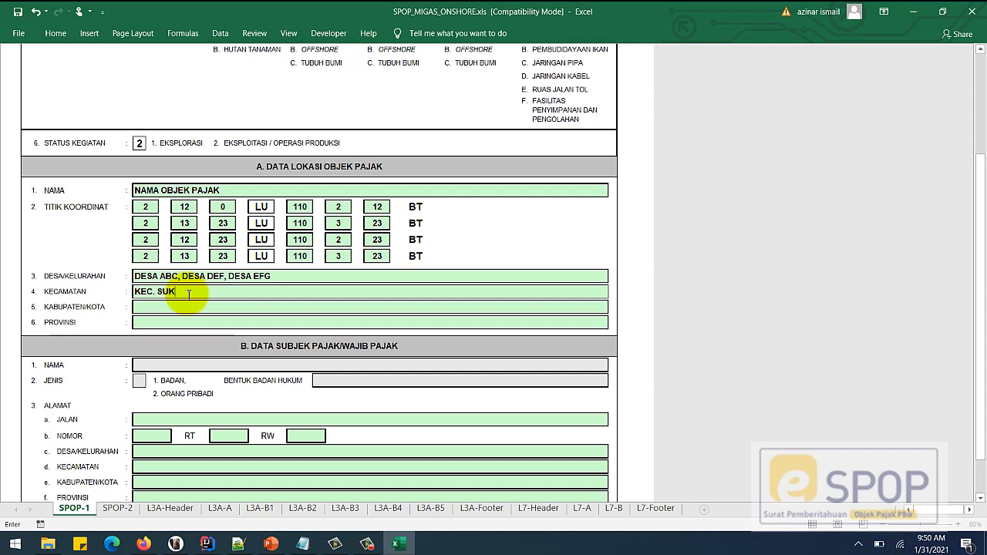
text(SUKA SUKA)
click(167, 307)
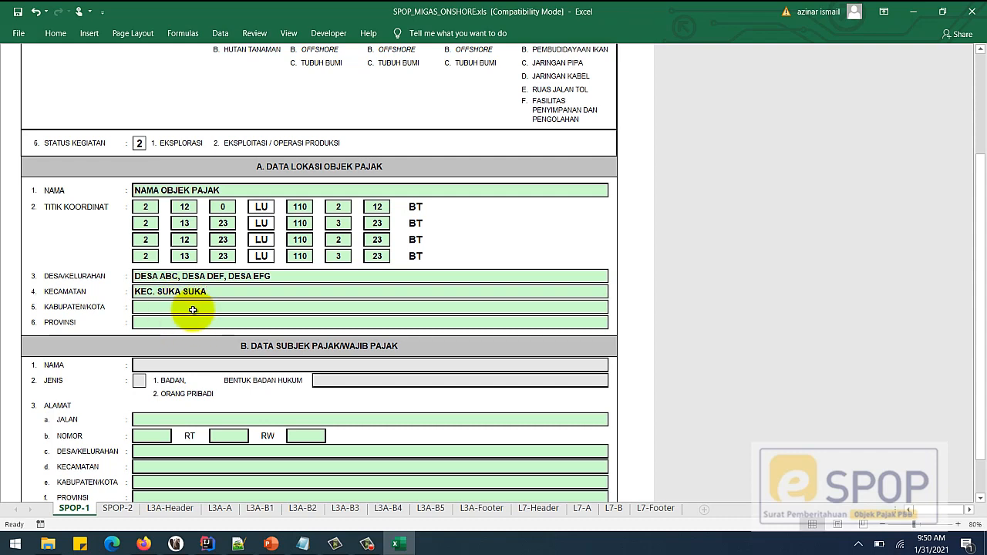
text(KAB)
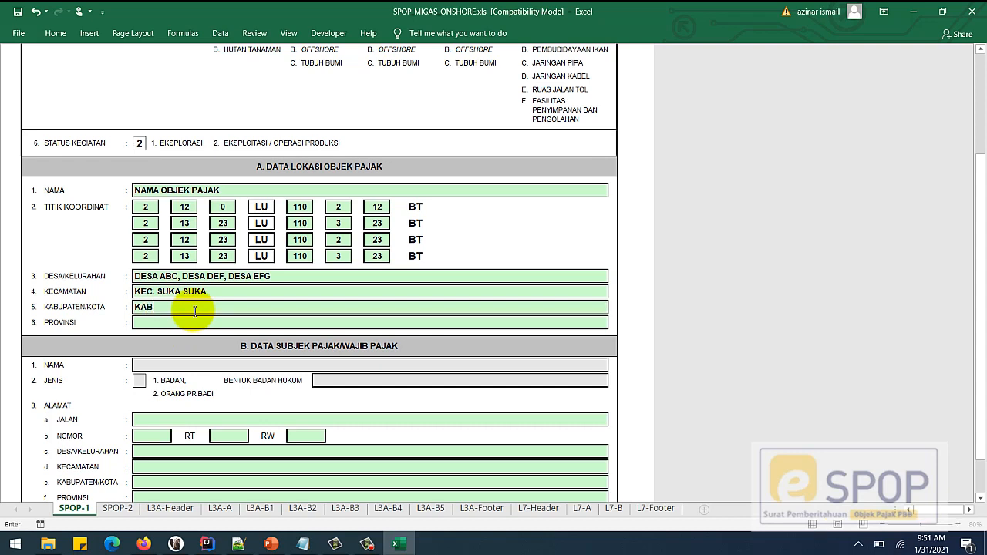
text( SATU SAJA)
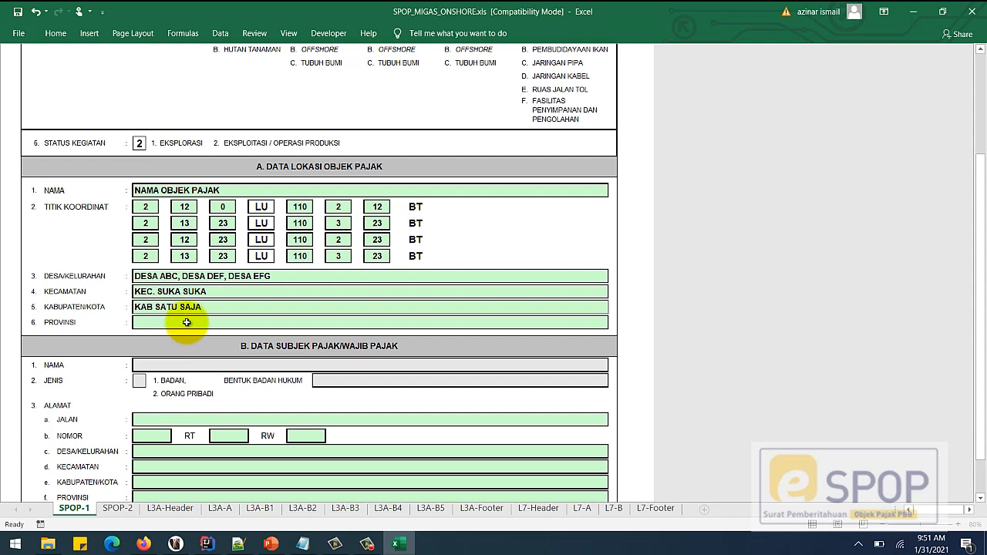
- Begin entering PROVINSI in the location's province field, removing the typo
click(188, 322)
text(PROVIBSI)
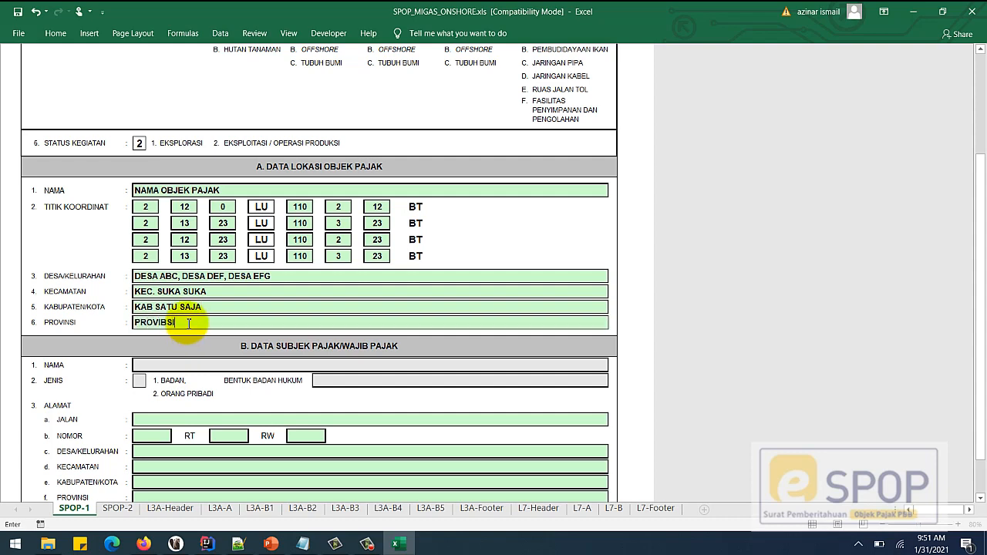
key(BackSpace)
key(BackSpace)
key(BackSpace)
- Finish the location's province, then enter the taxpayer's street name and house number
text(NSI)
scroll(357, 212, down, 2)
scroll(358, 212, down, 2)
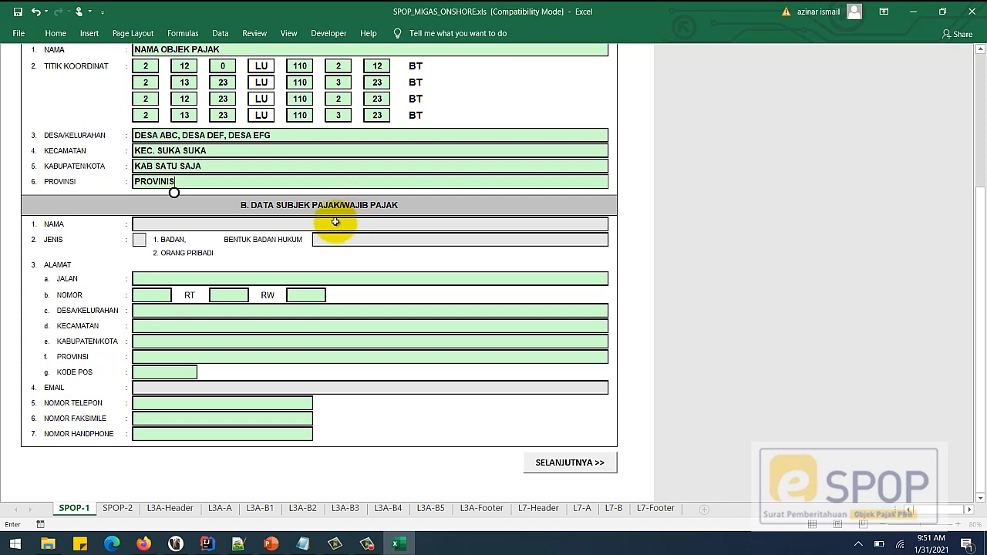
click(145, 276)
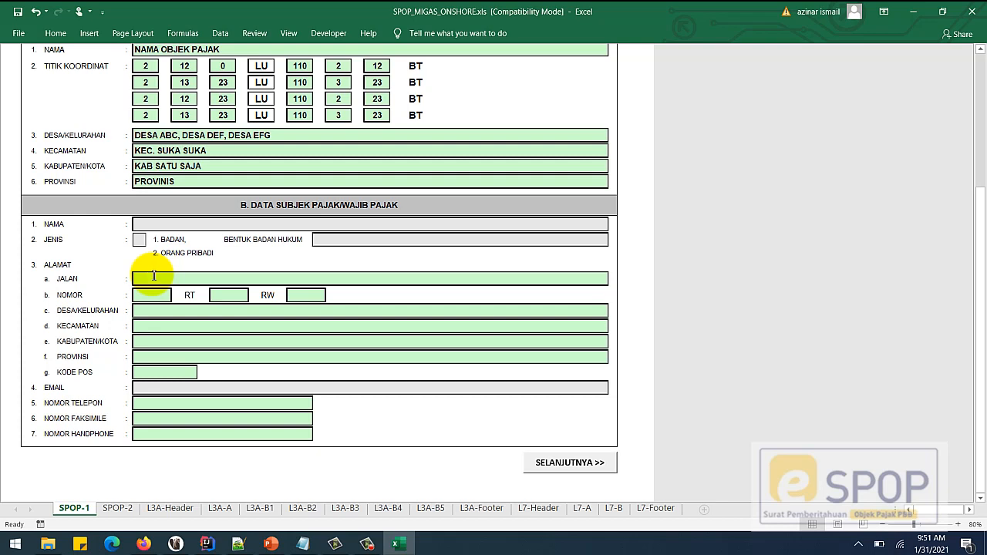
text(JL. J)
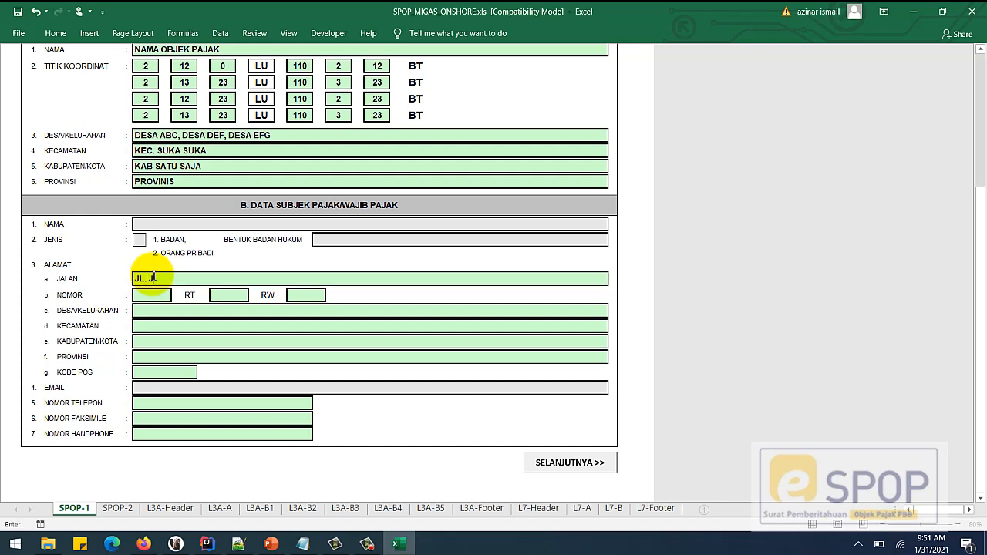
text(ALAN)
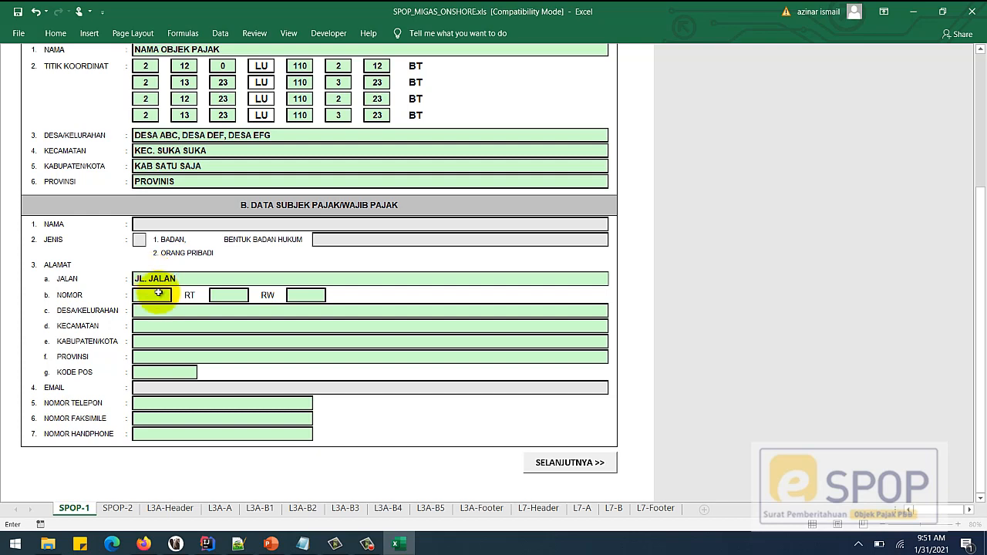
click(162, 298)
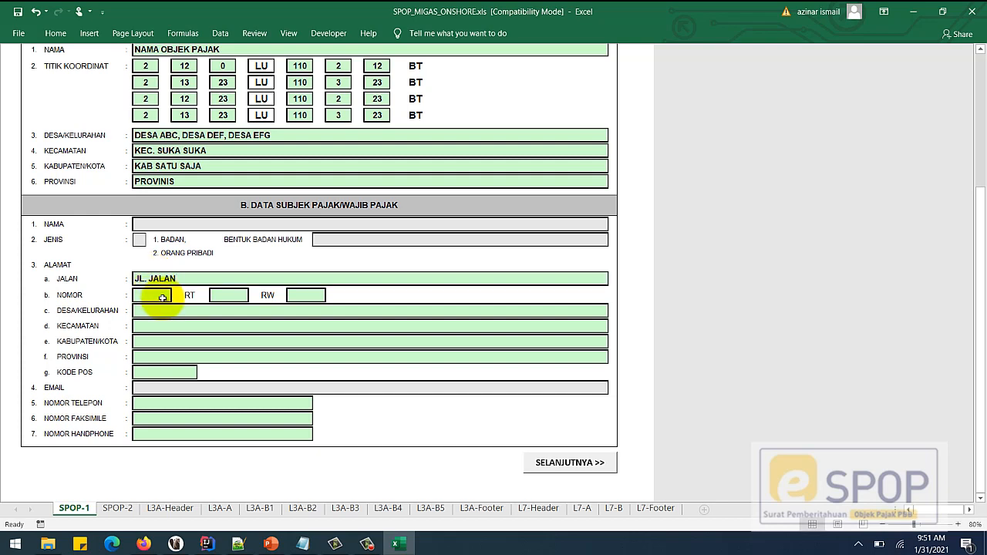
text(B)
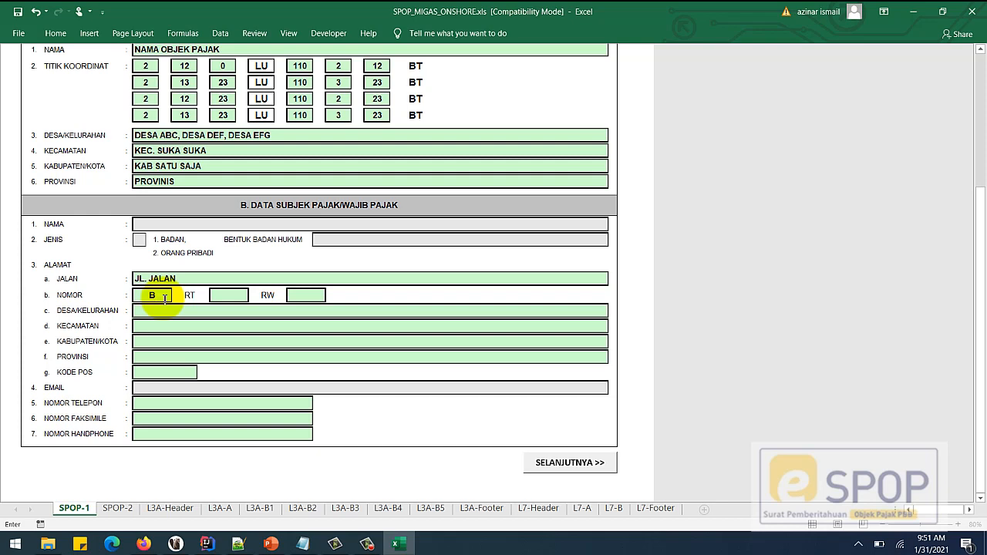
text(12)
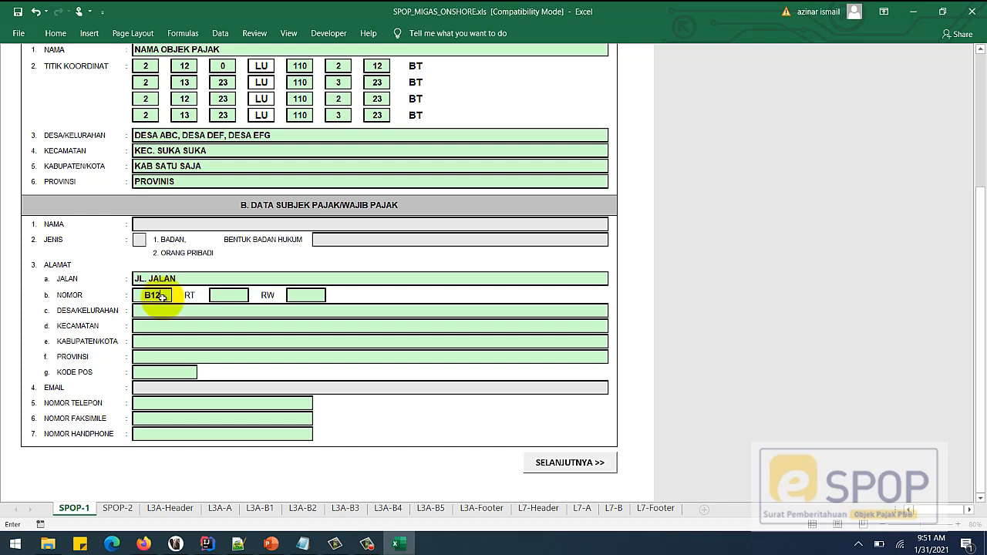
- Fill the address's RT and RW fields and re-enter the house number
click(245, 296)
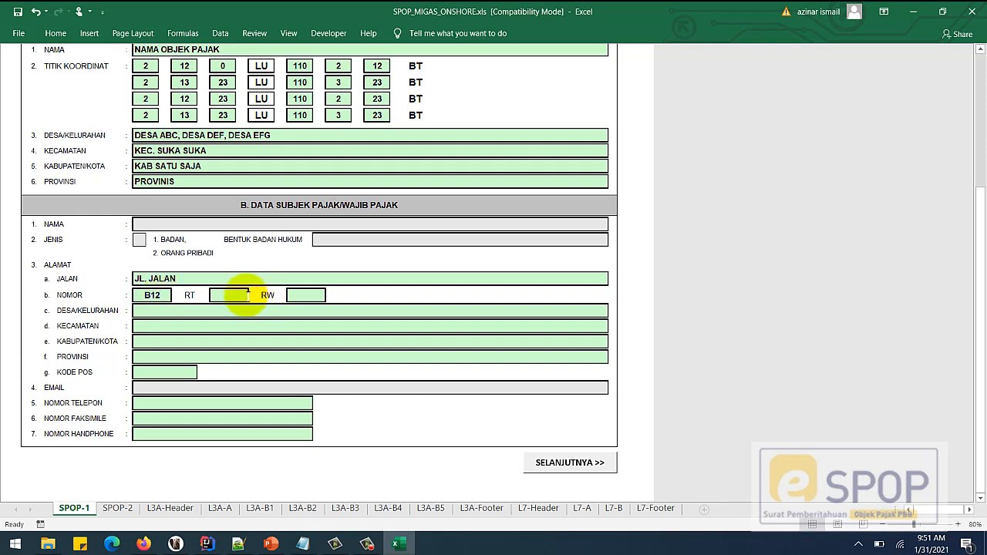
text(002)
key(Return)
text(001)
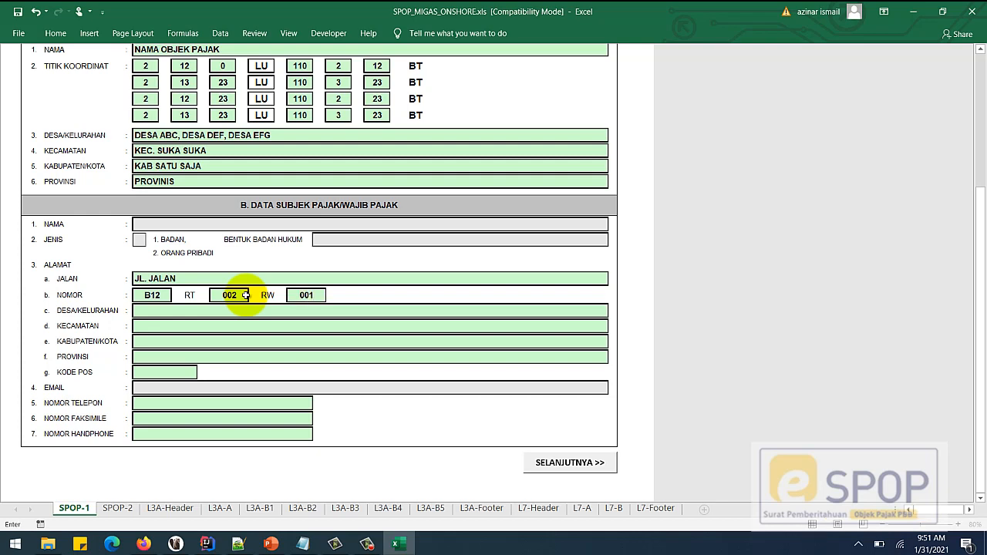
key(Return)
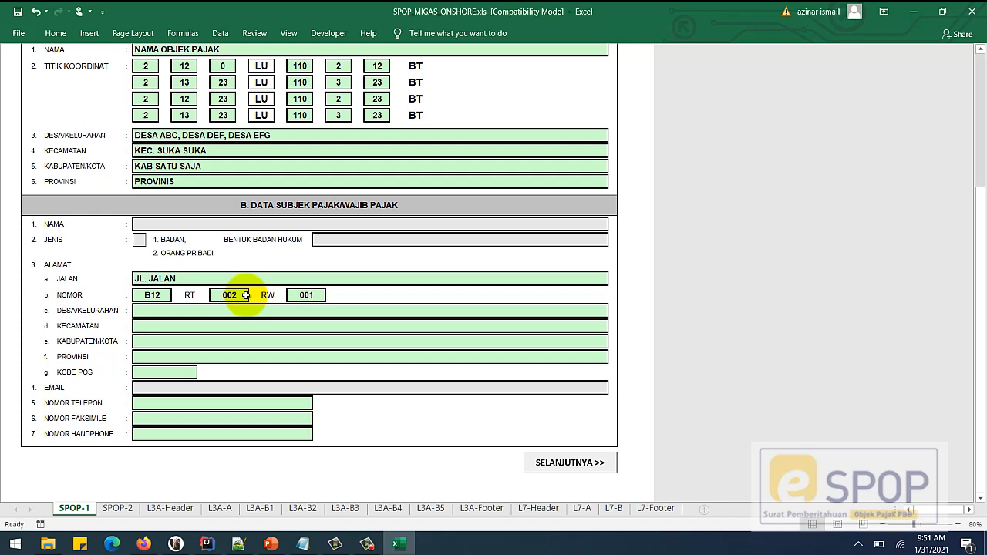
text(D)
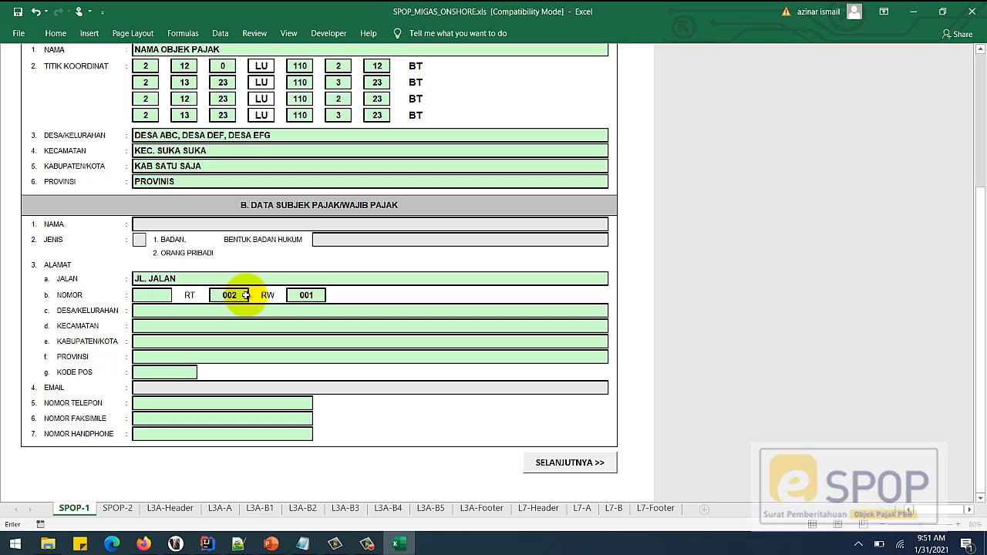
text(B12)
click(245, 296)
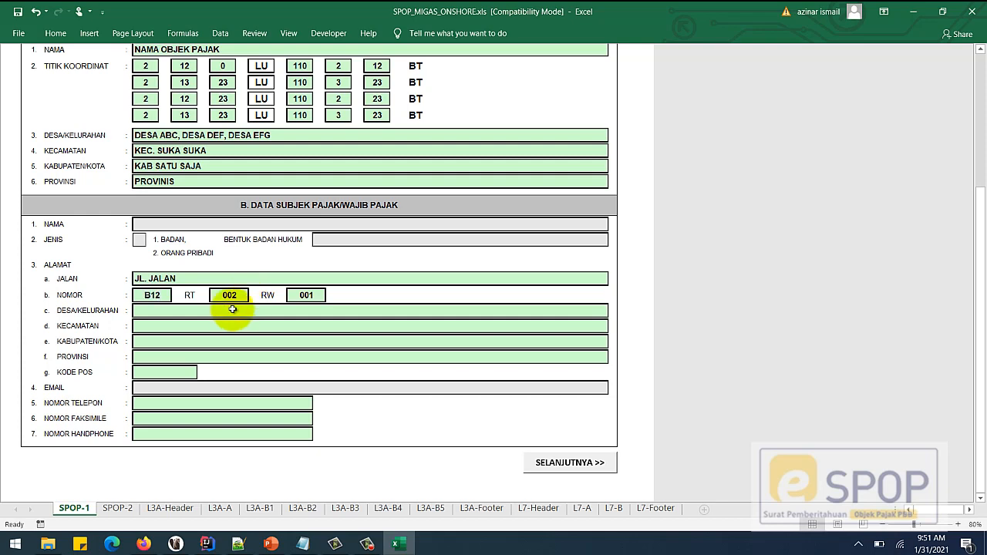
- Fill the taxpayer address's village, district, regency and province fields
click(233, 309)
text(DESA)
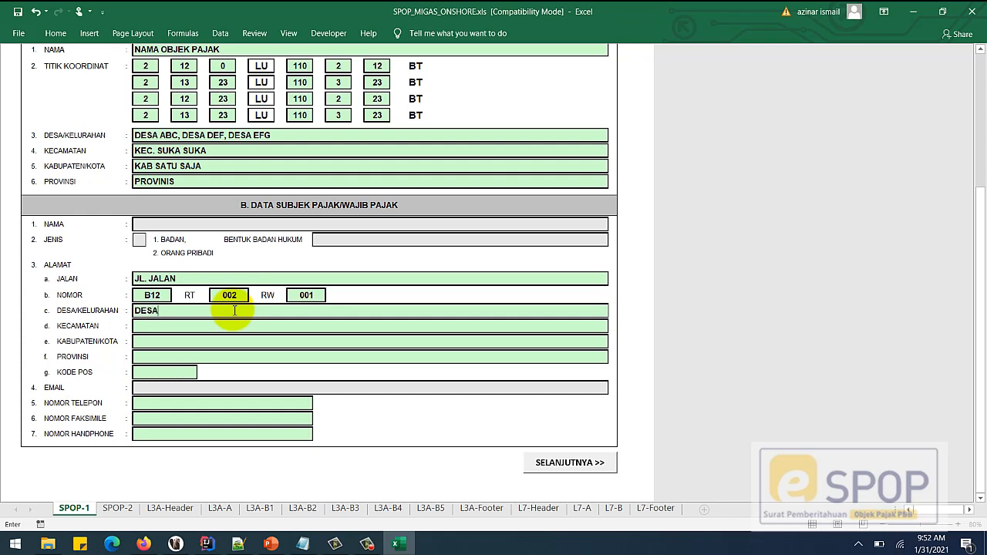
click(221, 325)
text(KE)
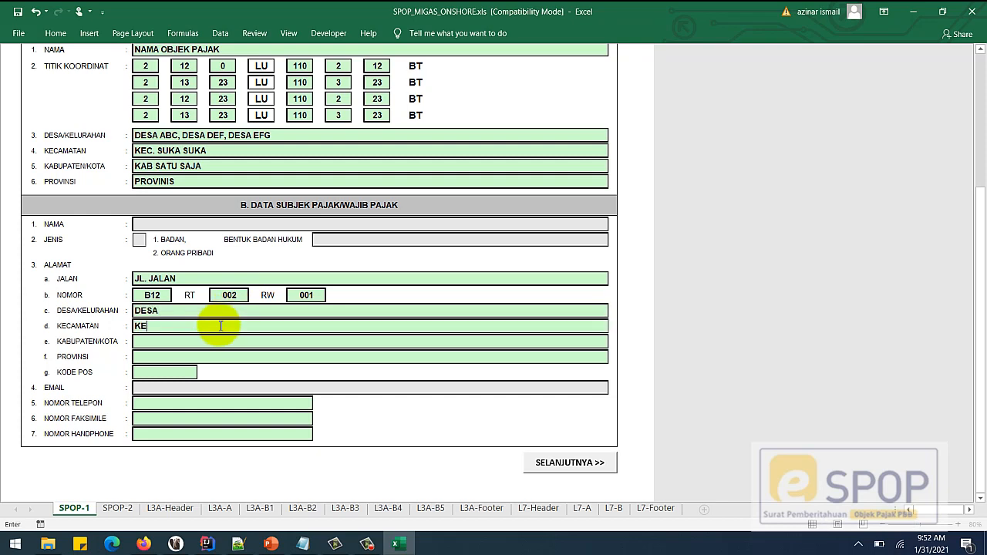
text(CAMATAN)
key(Return)
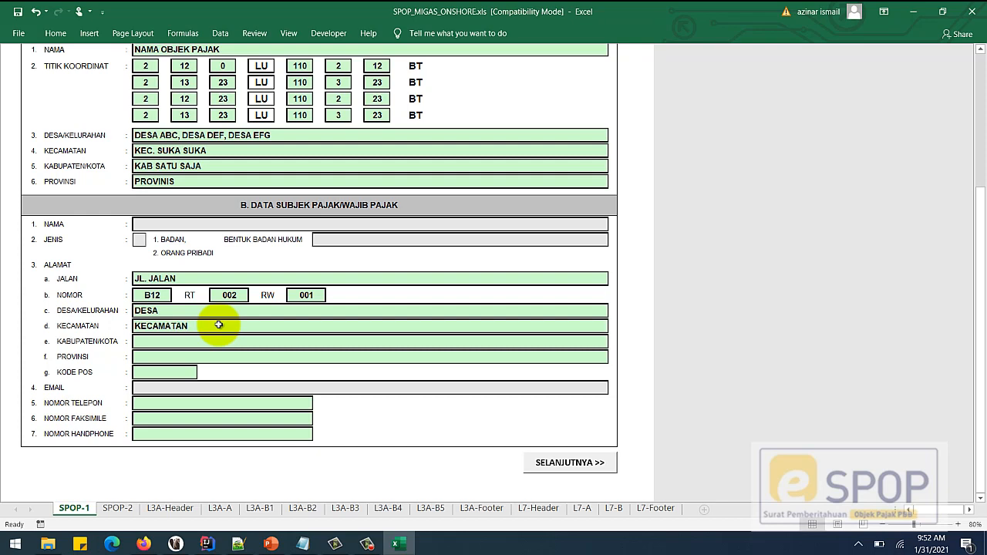
text(KE)
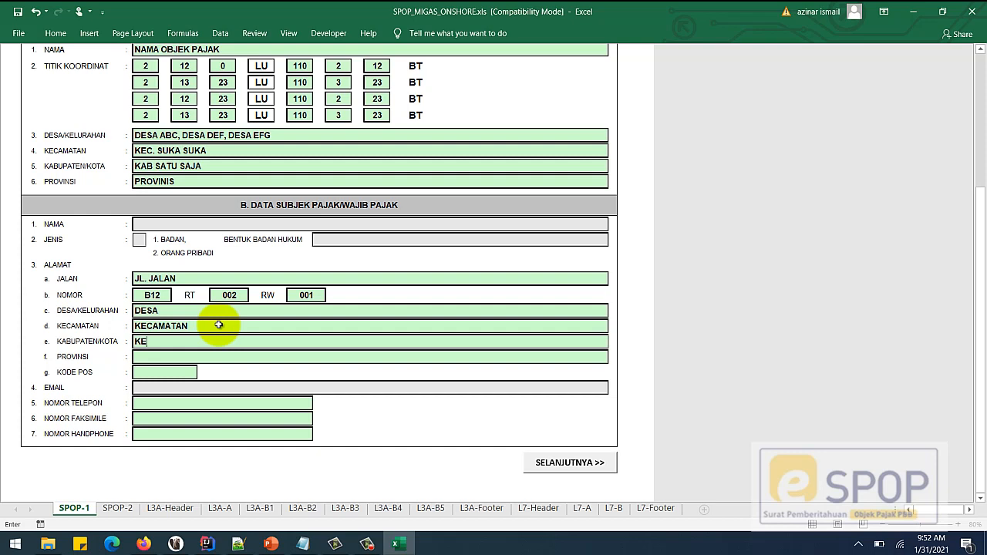
key(BackSpace)
text(ABUPATEN)
key(Return)
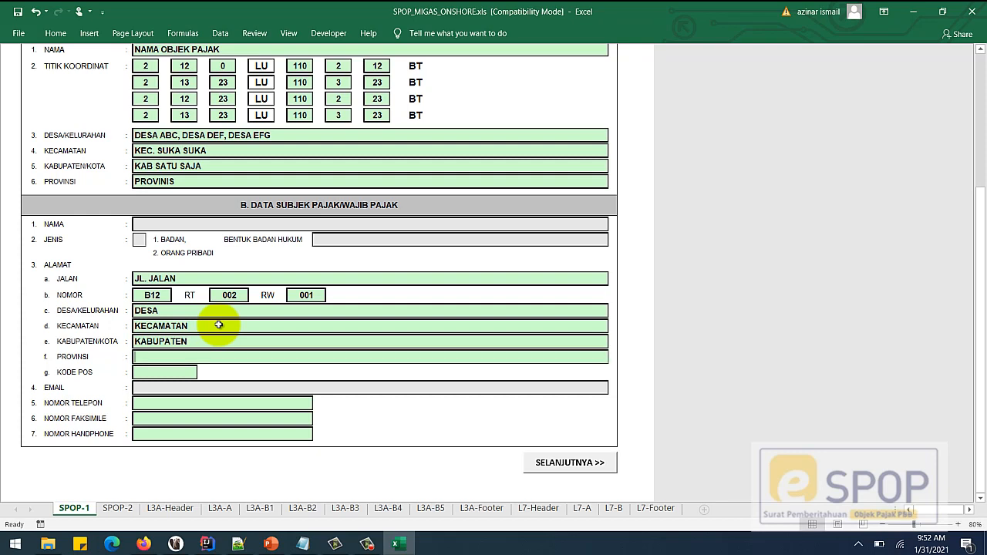
text(PROVINSI)
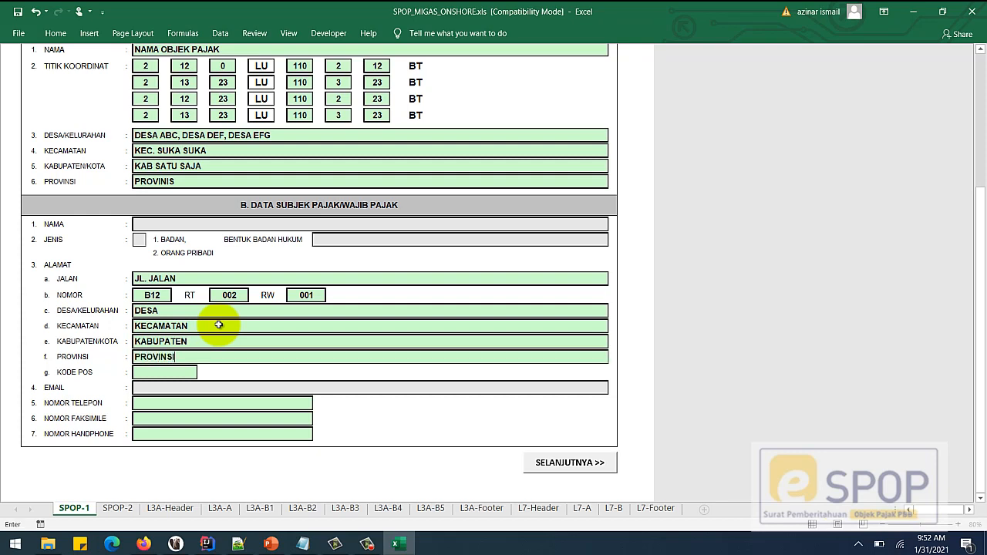
key(Return)
- Enter the postal code and the taxpayer's phone, fax and mobile numbers
scroll(218, 324, up, 6)
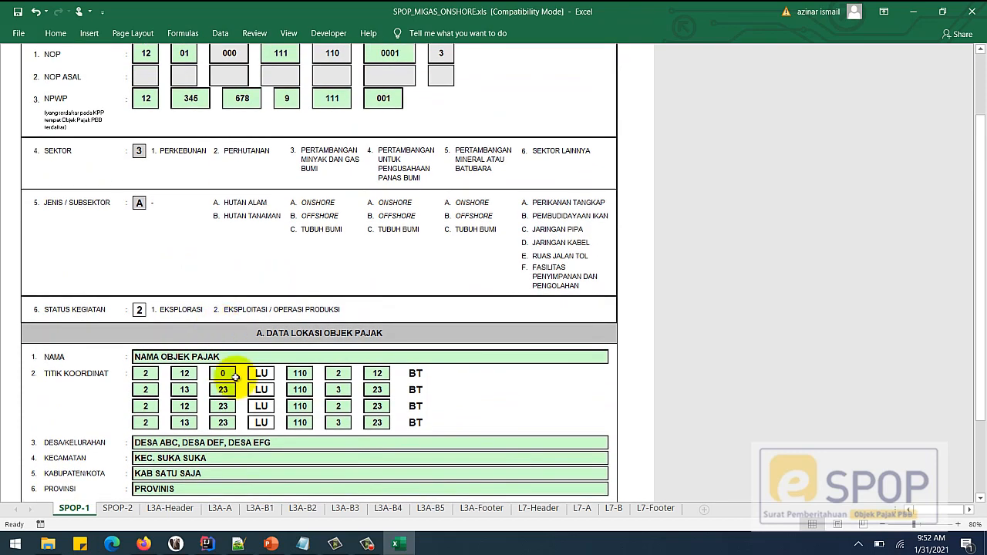
scroll(235, 377, down, 8)
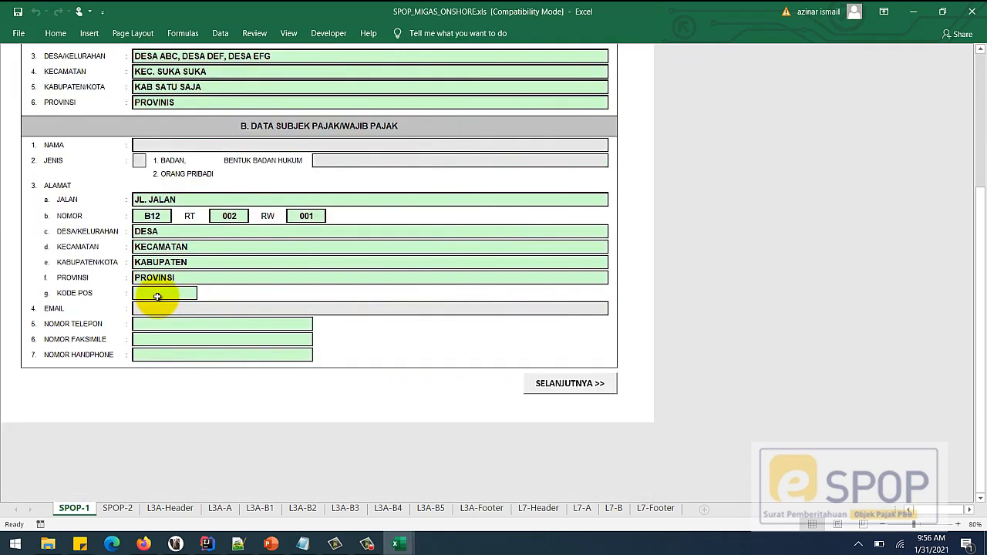
click(157, 296)
text(112)
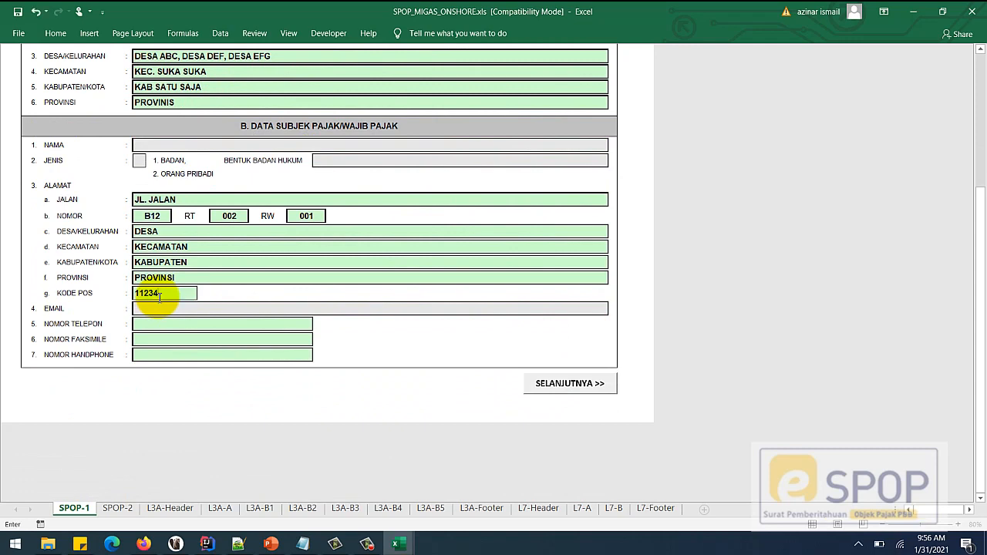
text(34)
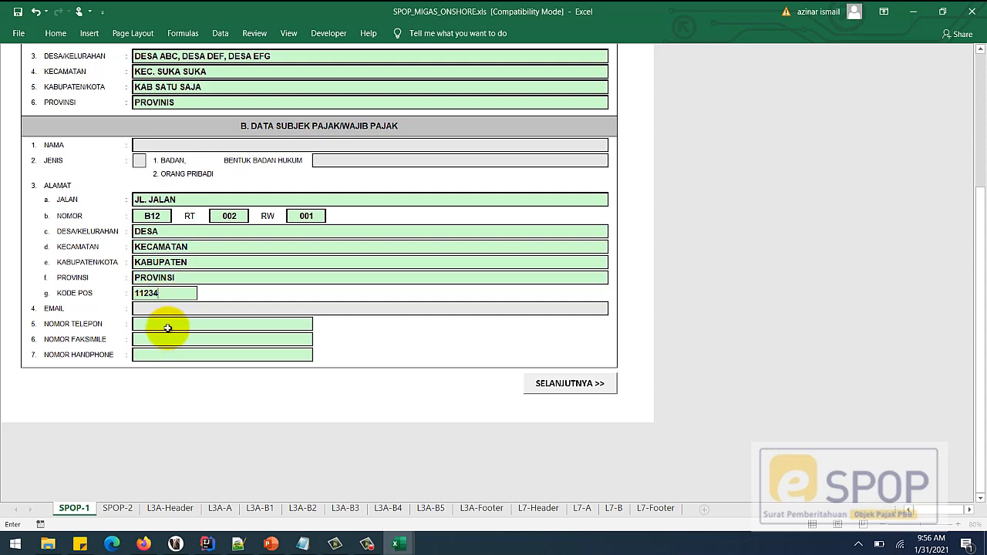
click(167, 327)
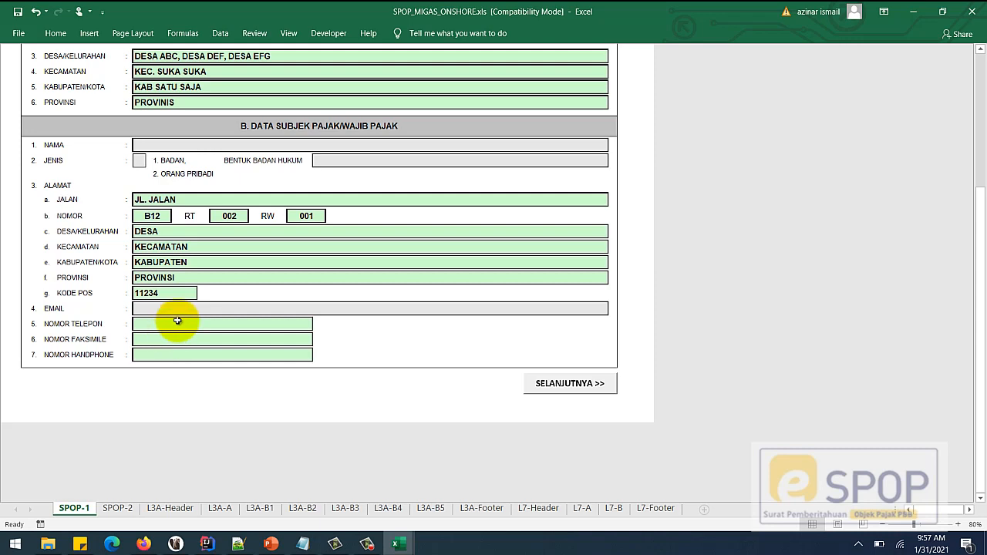
text(021)
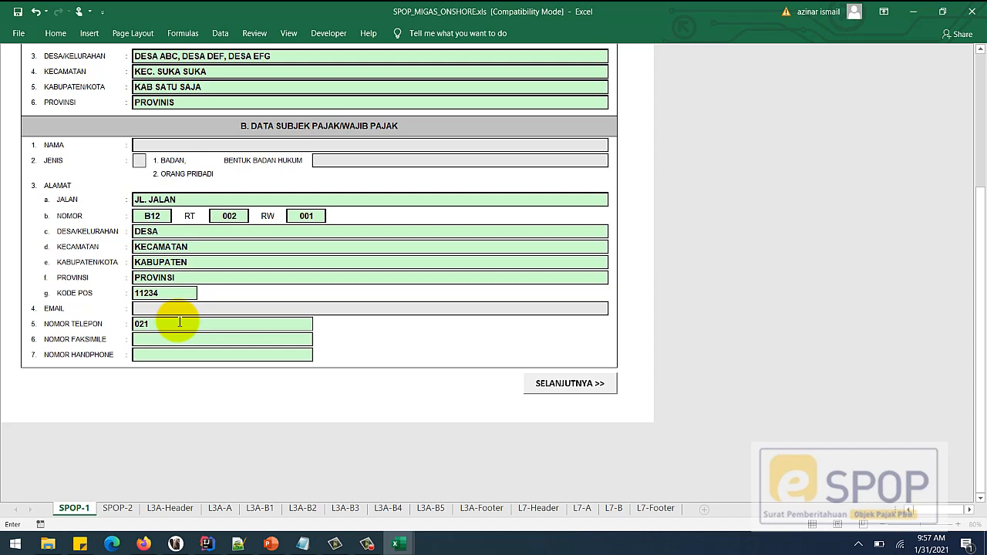
text(-567888)
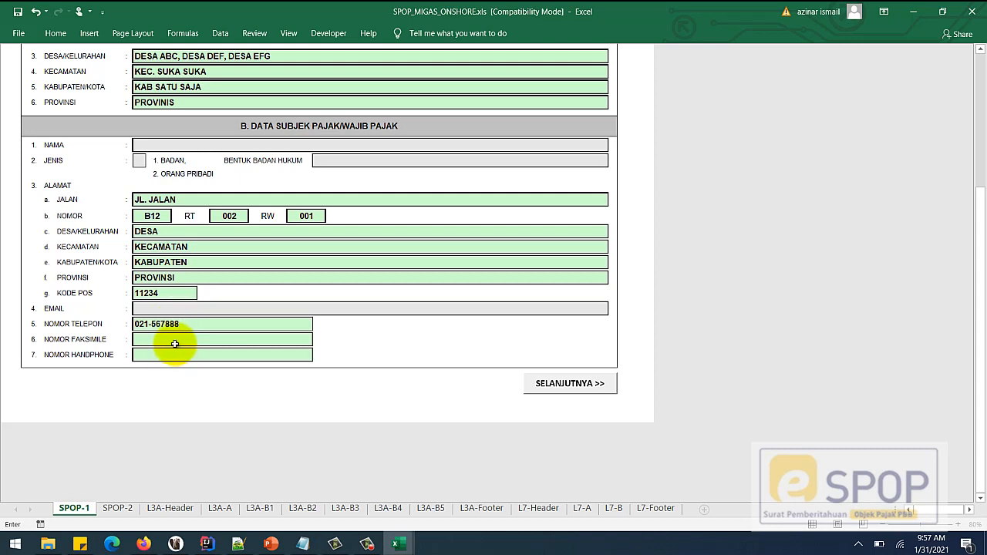
click(176, 341)
text(021)
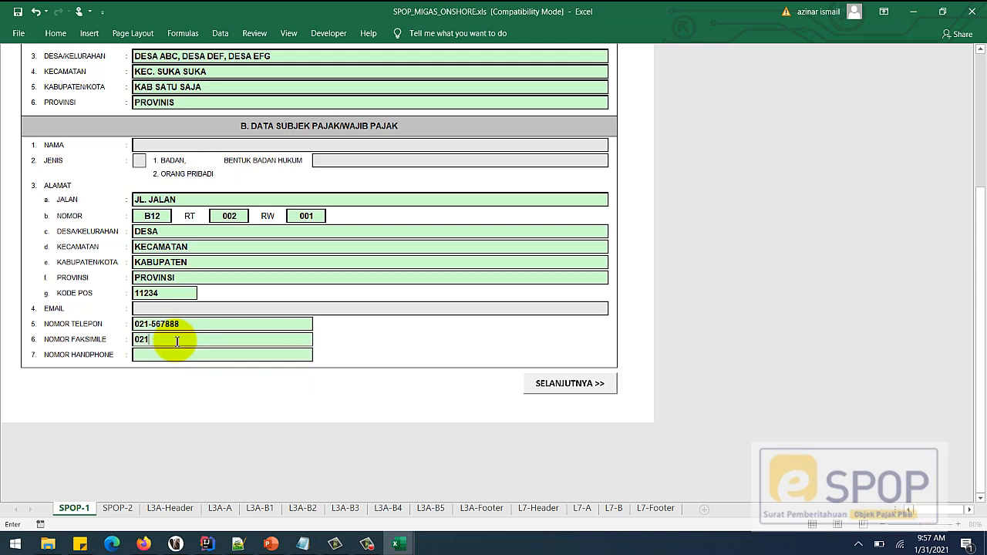
text(-567998)
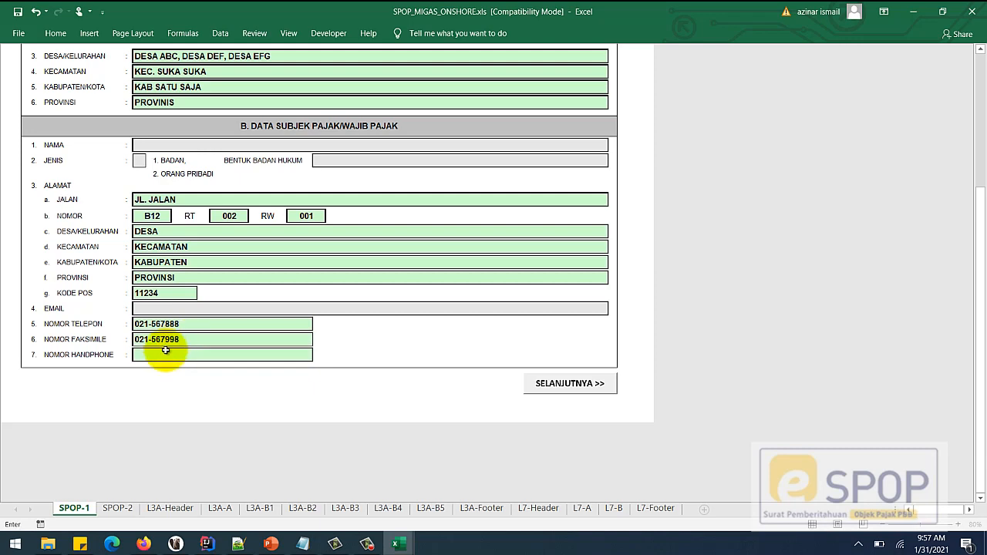
click(164, 354)
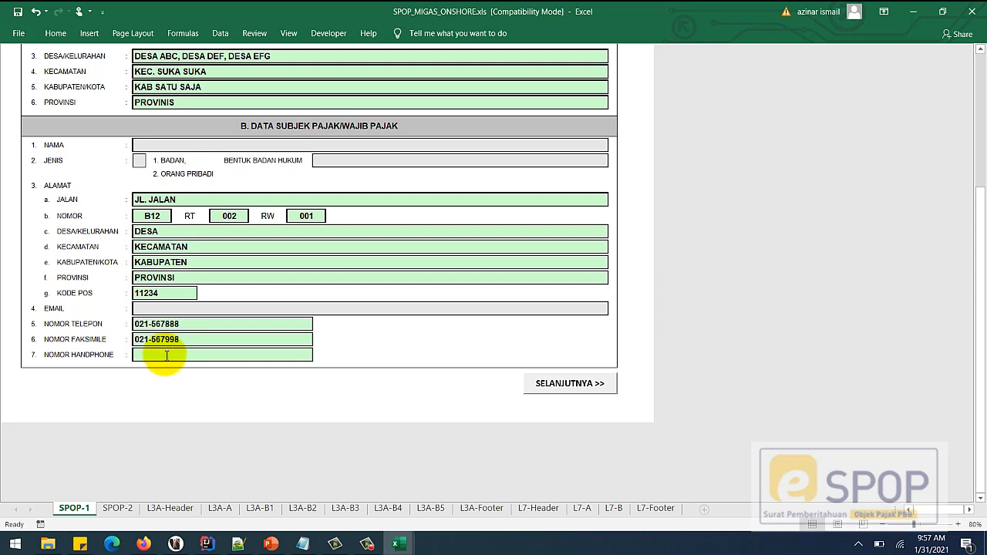
text(01)
key(BackSpace)
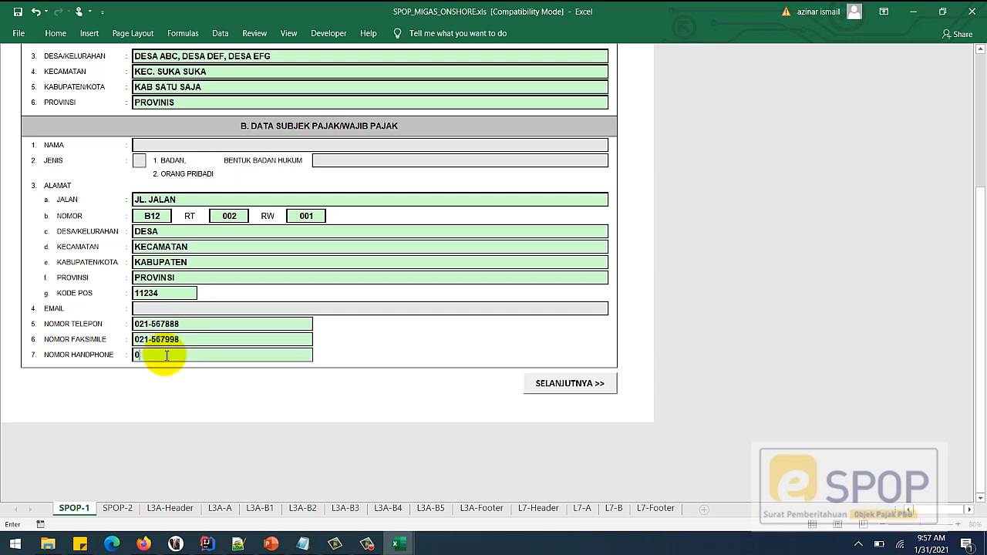
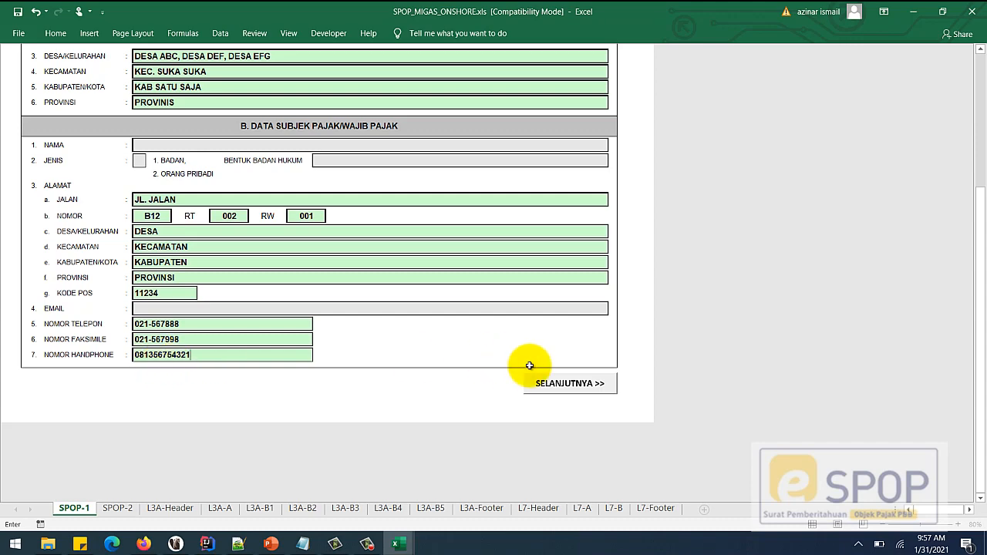
click(540, 389)
- On SPOP-2, mark DOKUMEN KONTRAK KERJA SAMA and the gas sales contract with X
click(541, 390)
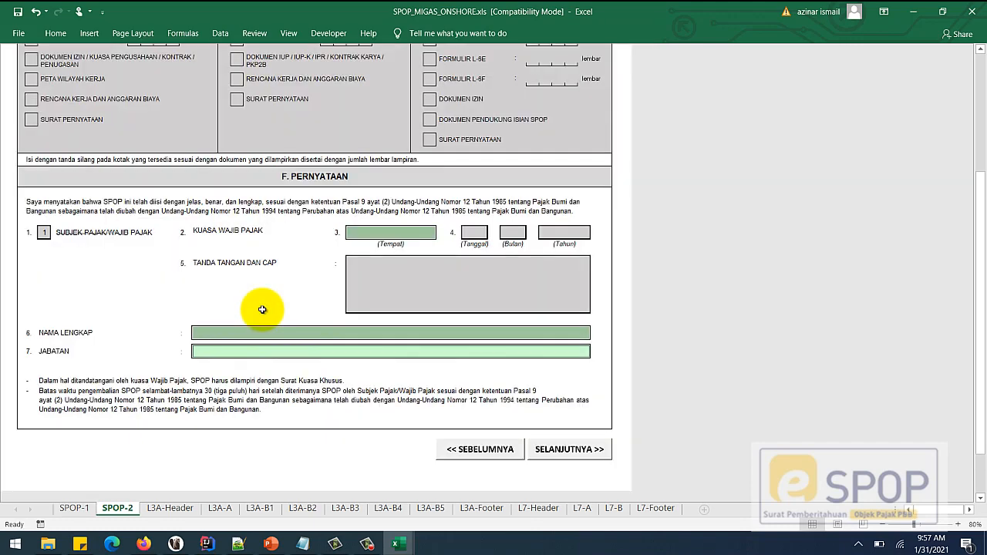
scroll(262, 300, up, 10)
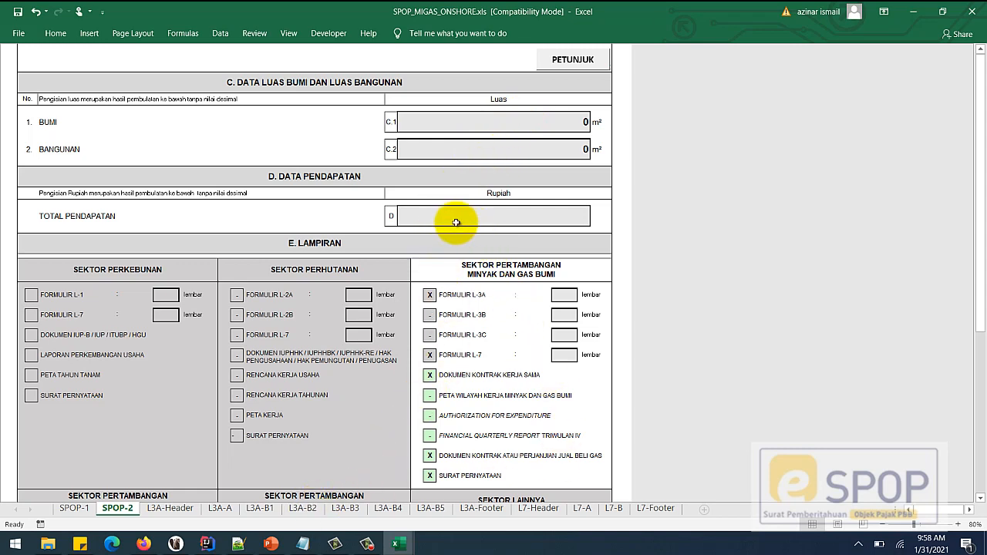
scroll(453, 222, down, 2)
scroll(456, 223, down, 1)
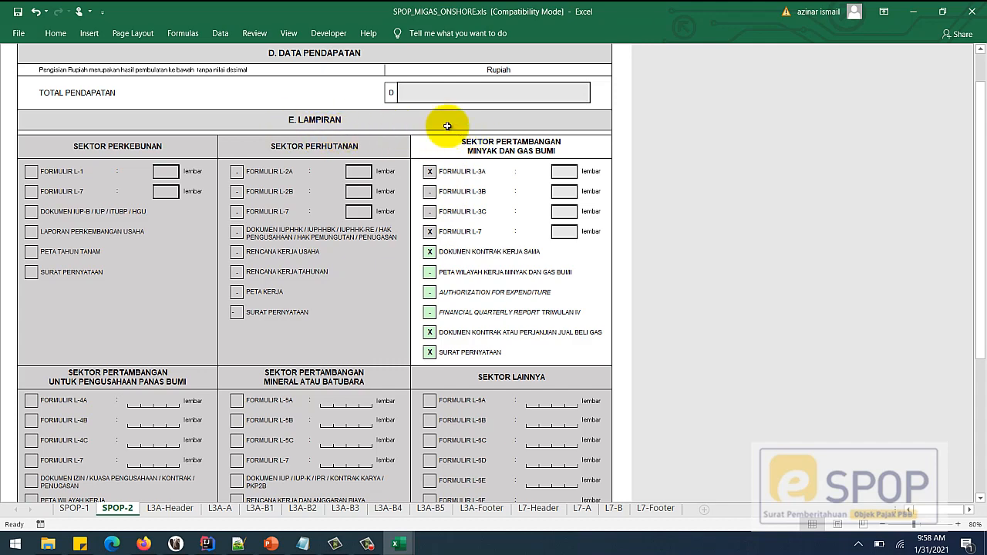
scroll(447, 254, down, 1)
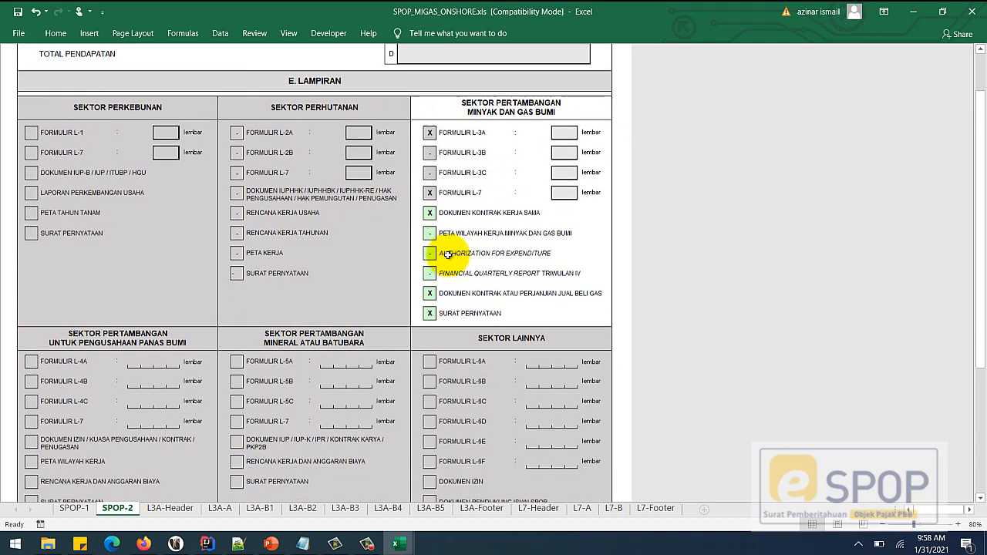
click(431, 215)
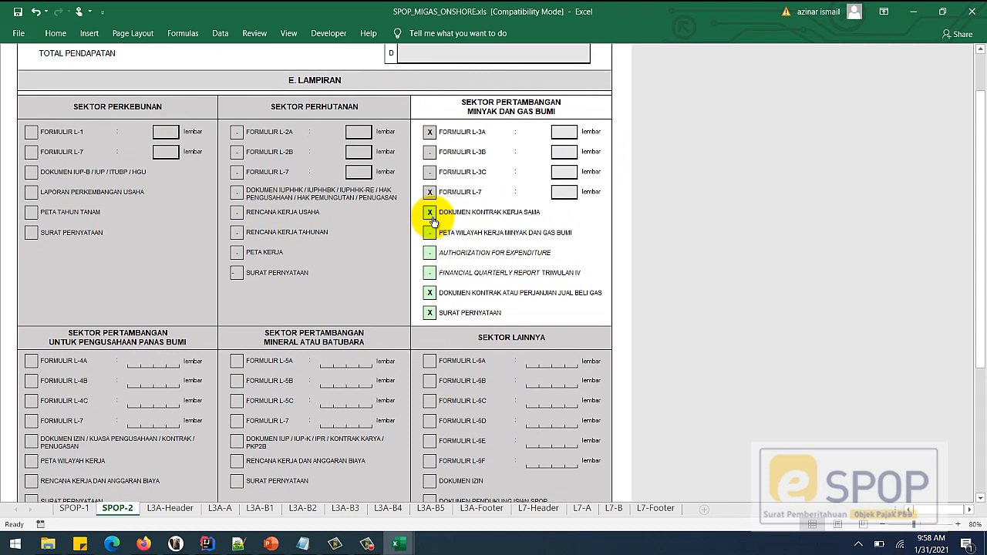
click(442, 213)
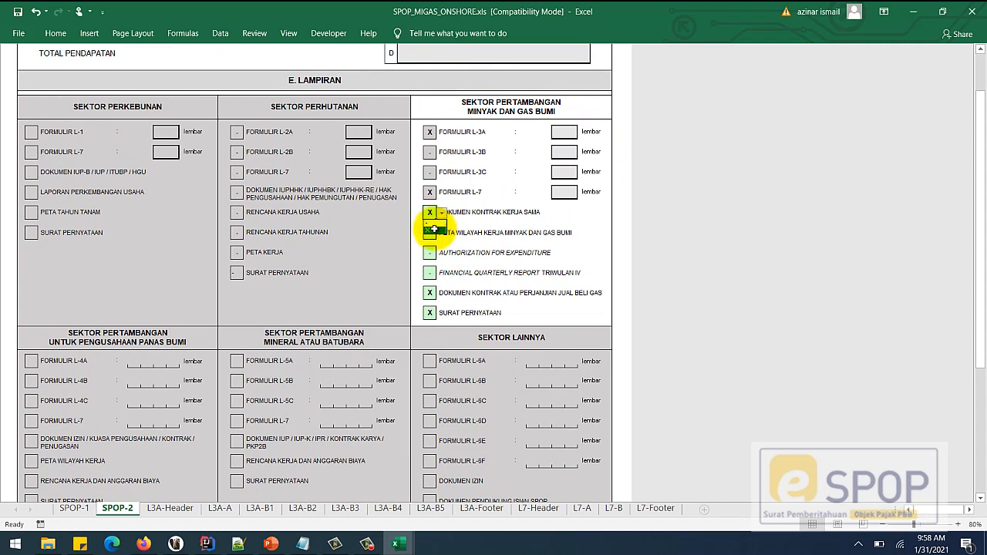
click(430, 229)
click(428, 293)
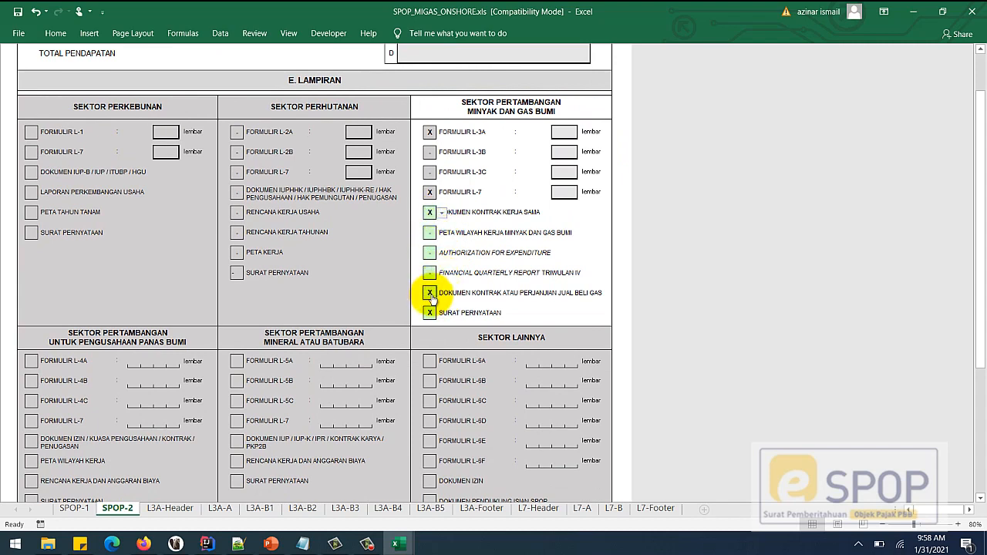
click(442, 293)
click(436, 312)
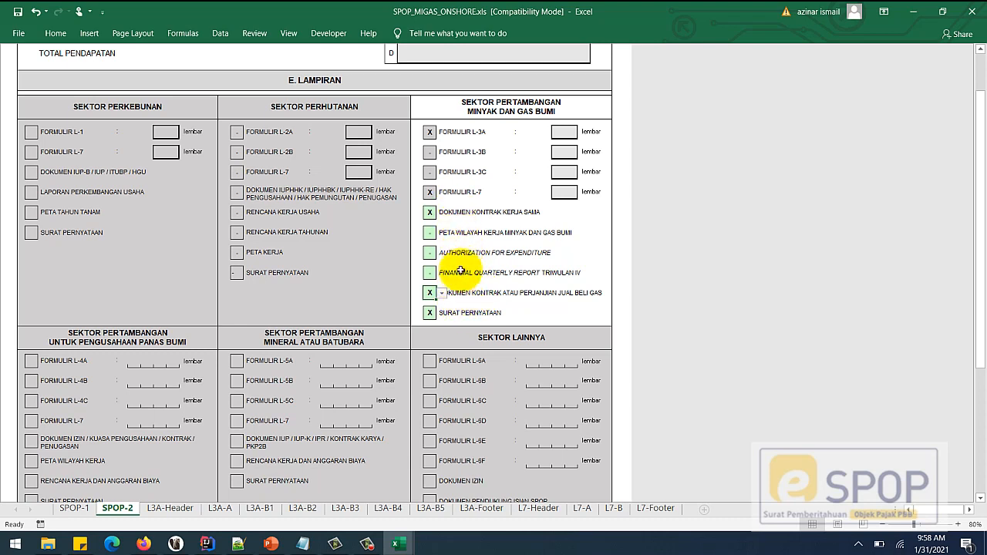
- Adjust the remaining attachment boxes so SURAT PERNYATAAN is marked X
click(431, 231)
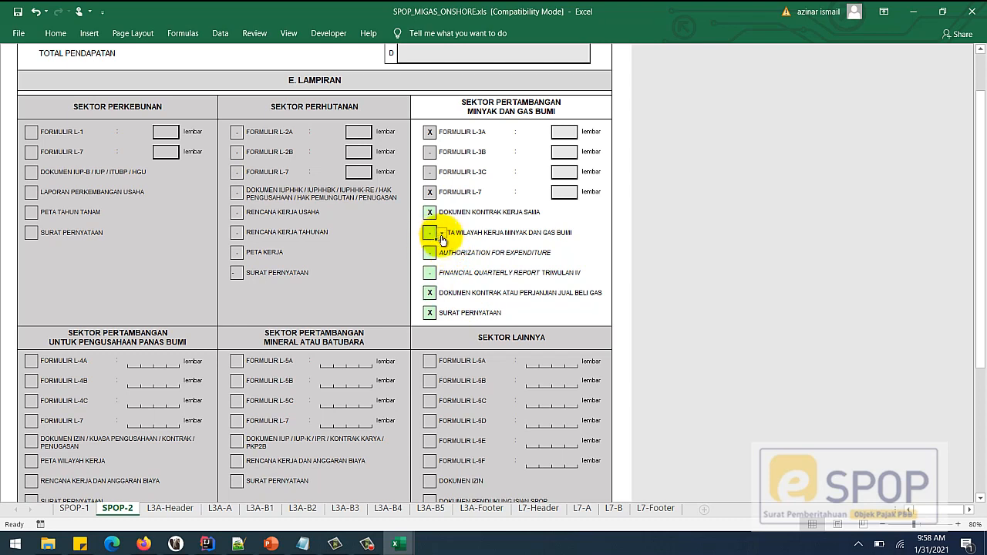
click(430, 315)
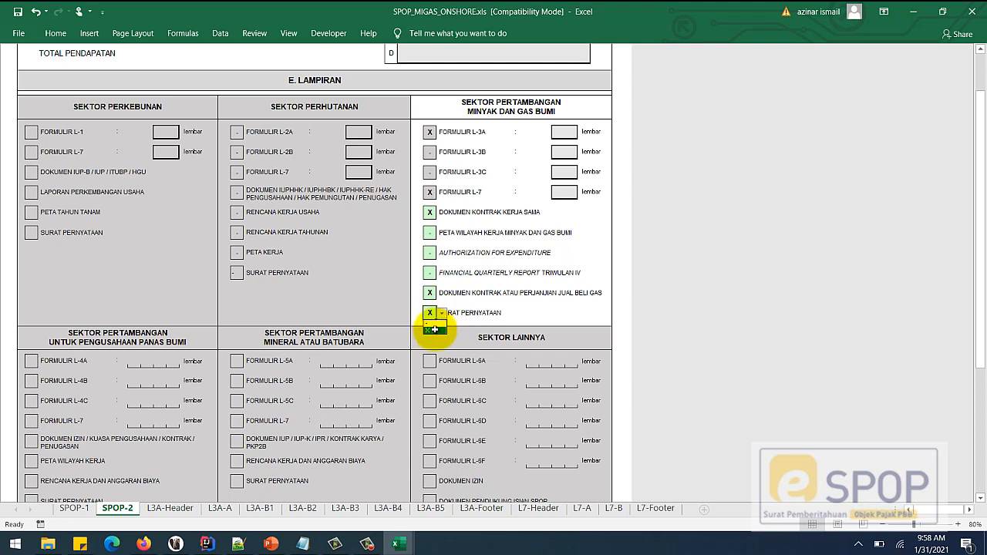
click(431, 232)
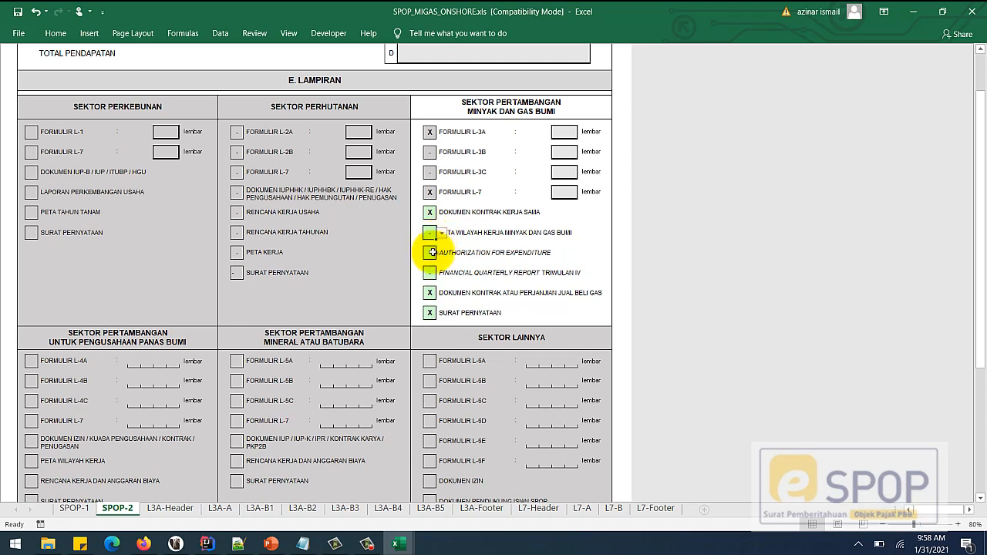
click(435, 254)
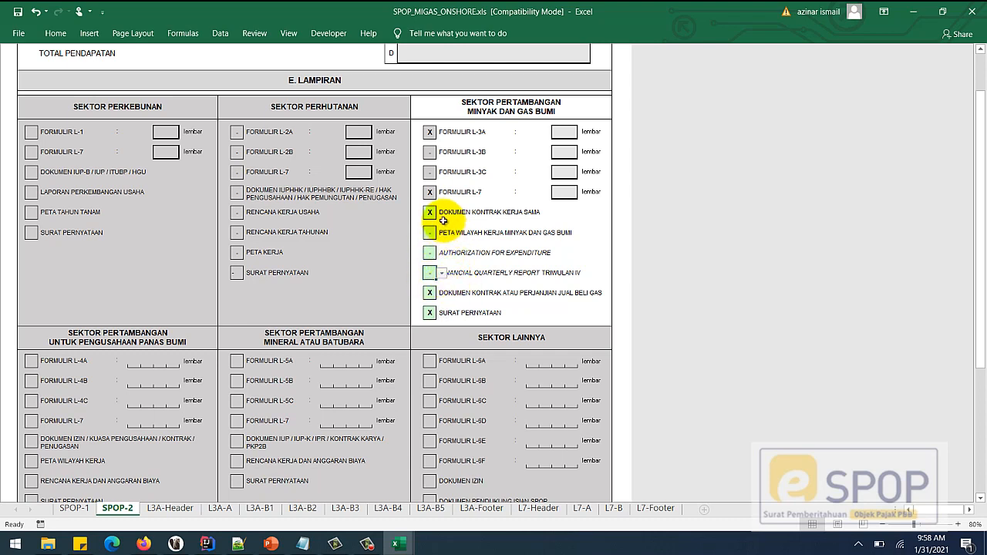
click(430, 311)
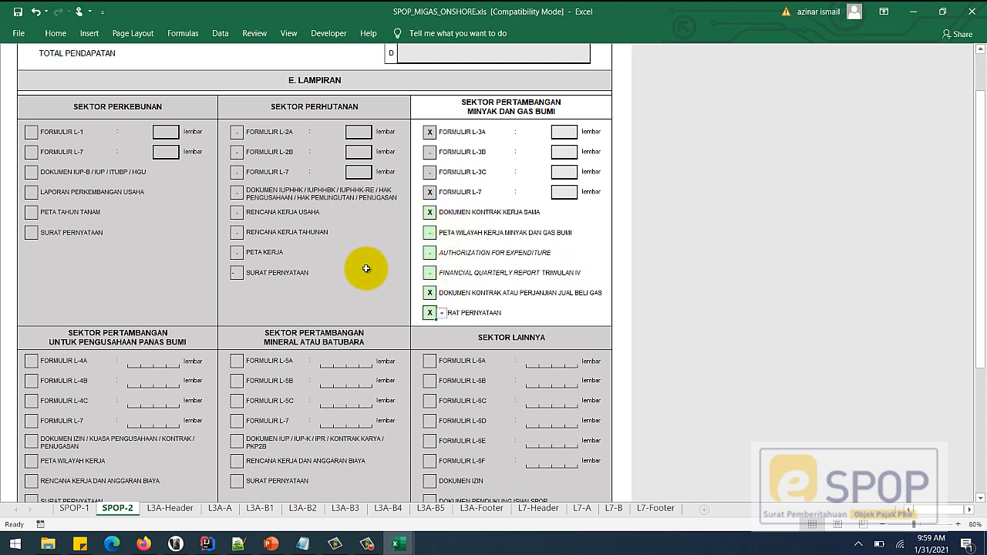
scroll(363, 272, down, 5)
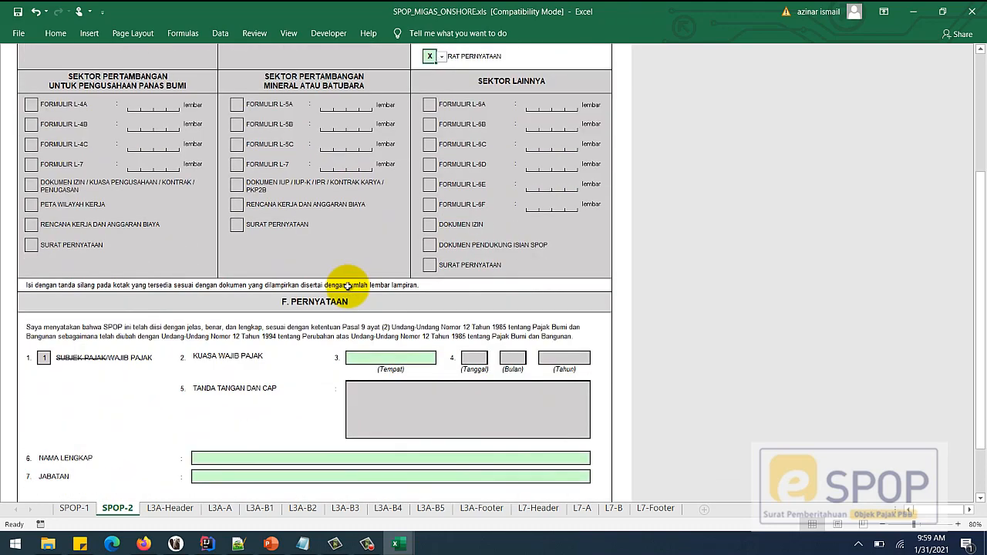
- Fill the declaration place JAKARTA and the signer's full name
scroll(348, 286, down, 1)
click(406, 291)
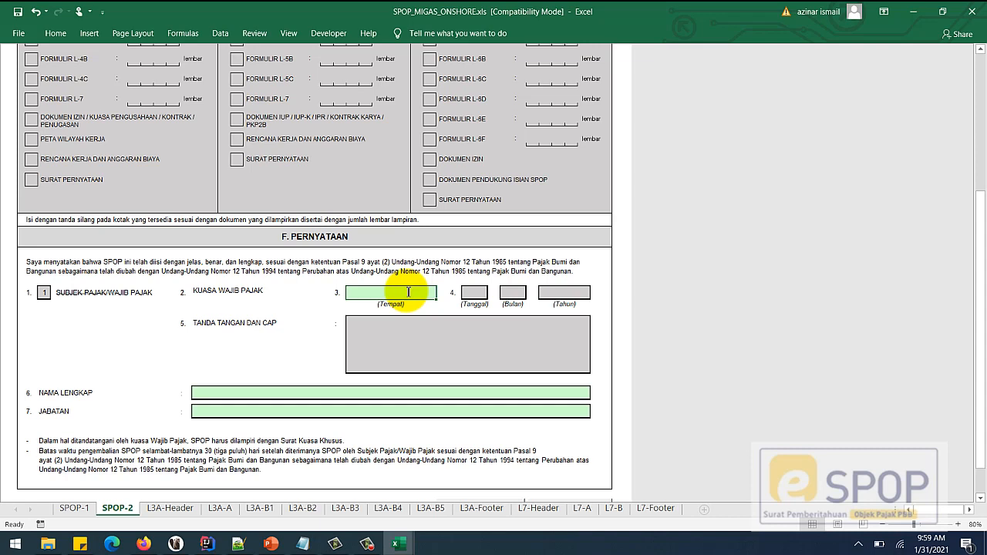
text(JAKARTA)
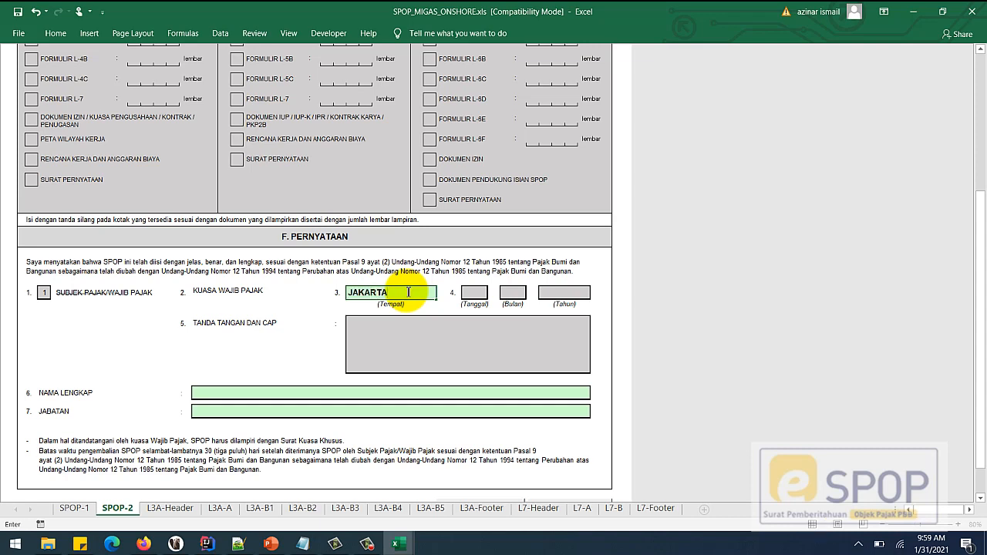
click(301, 393)
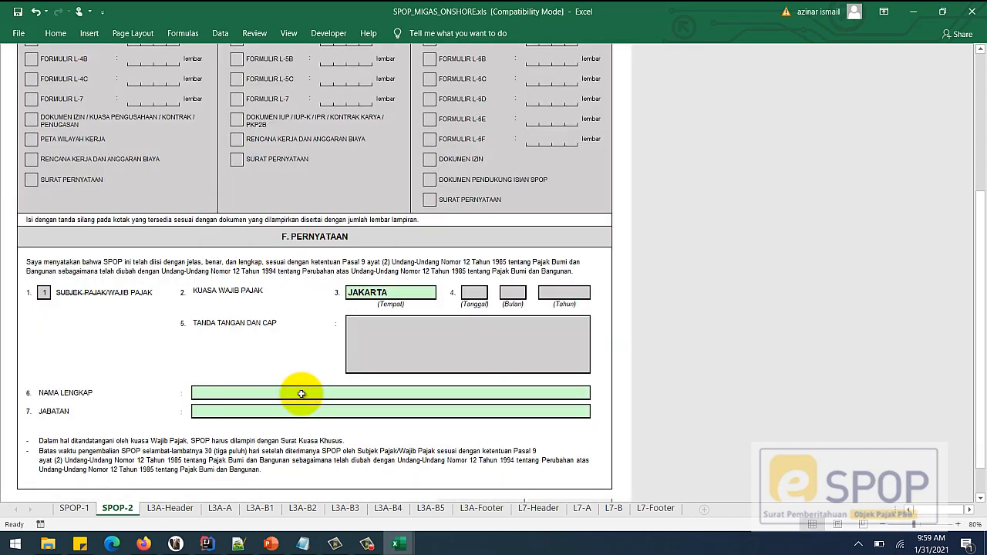
text(PAMAN)
key(BackSpace)
key(BackSpace)
key(BackSpace)
text(I)
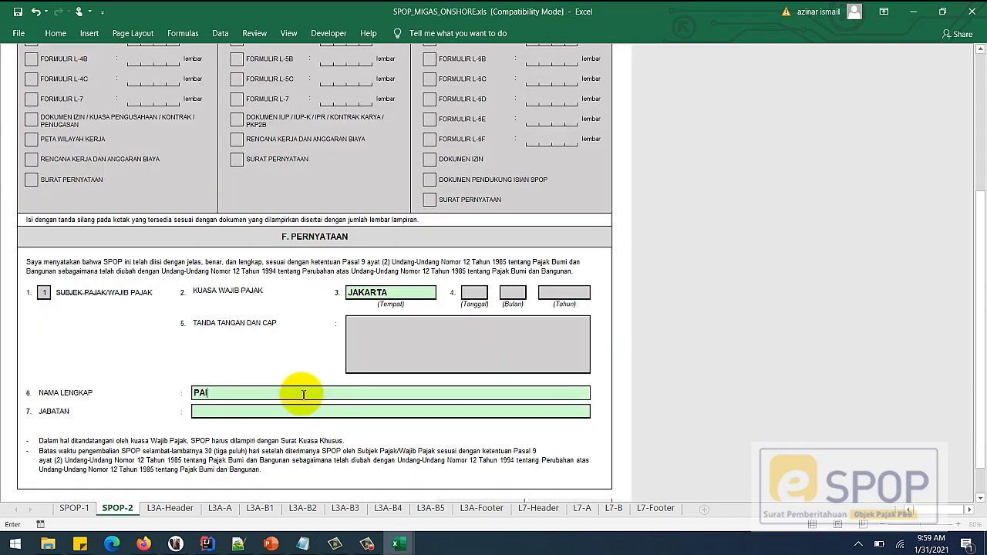
text(JO)
key(BackSpace)
key(BackSpace)
key(BackSpace)
key(BackSpace)
key(BackSpace)
text(BUDIMAN)
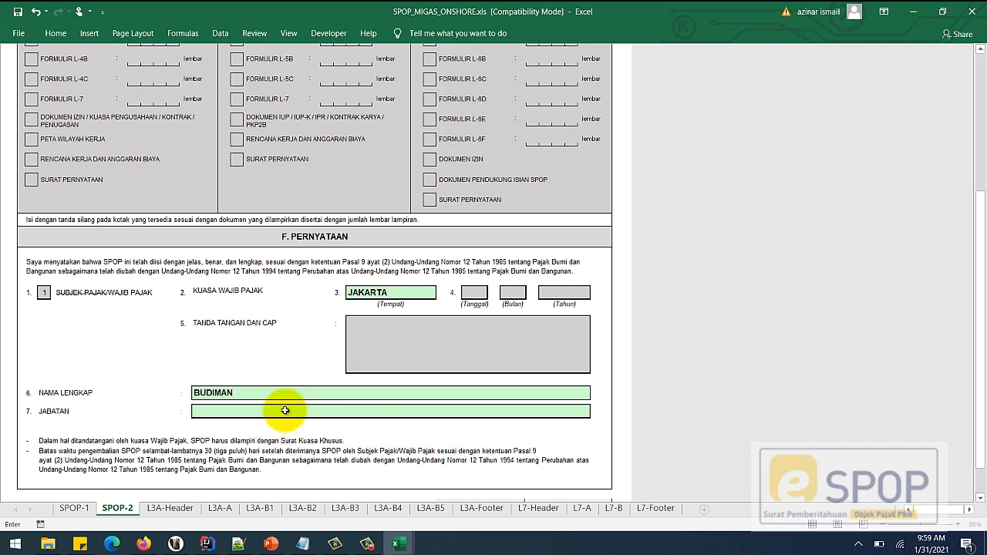
- Set Jabatan to DIREKTUR and proceed to the L3A-Header sheet
click(286, 410)
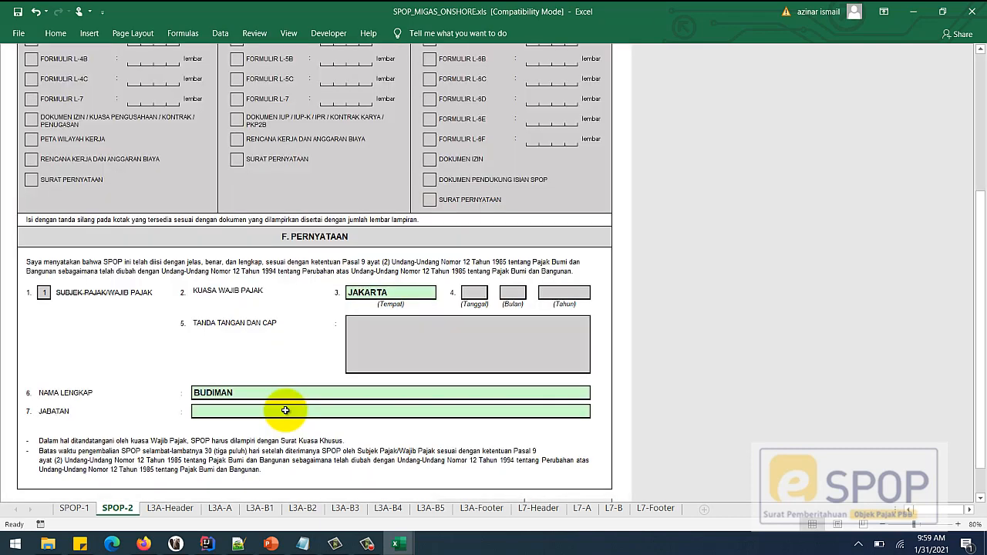
text(DIREKTUR)
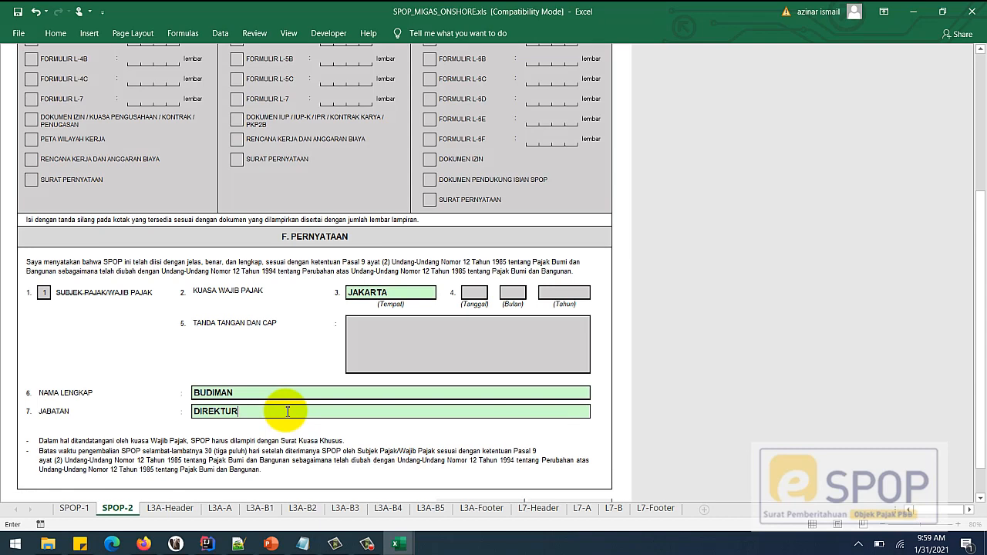
scroll(637, 209, down, 1)
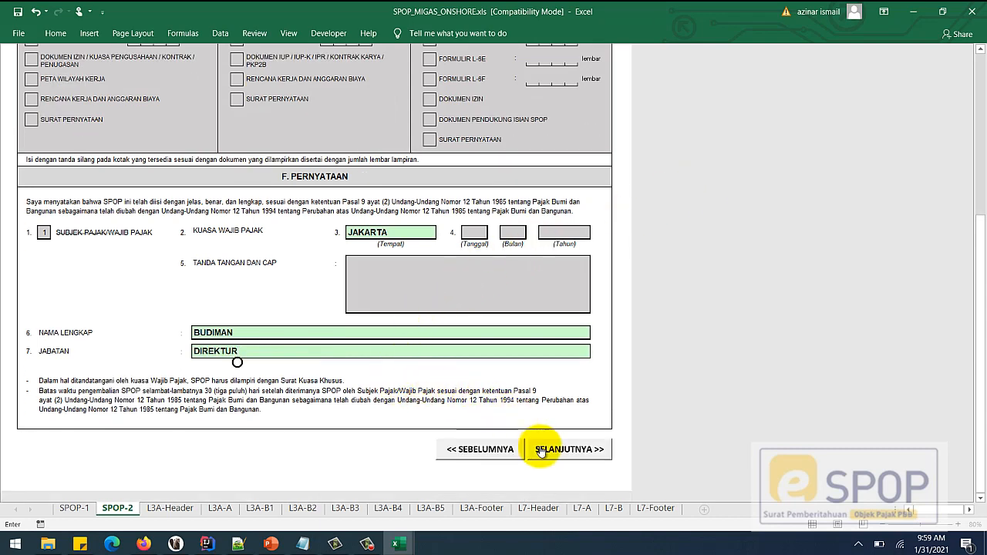
click(570, 455)
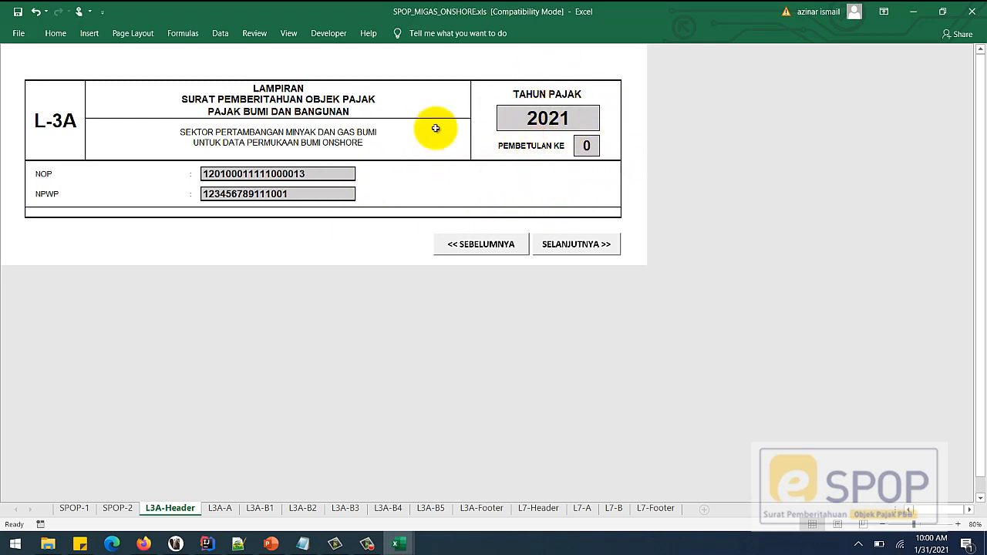
- Move on to L3A-A and enter the contract number in NOMOR KONTRAK
click(569, 252)
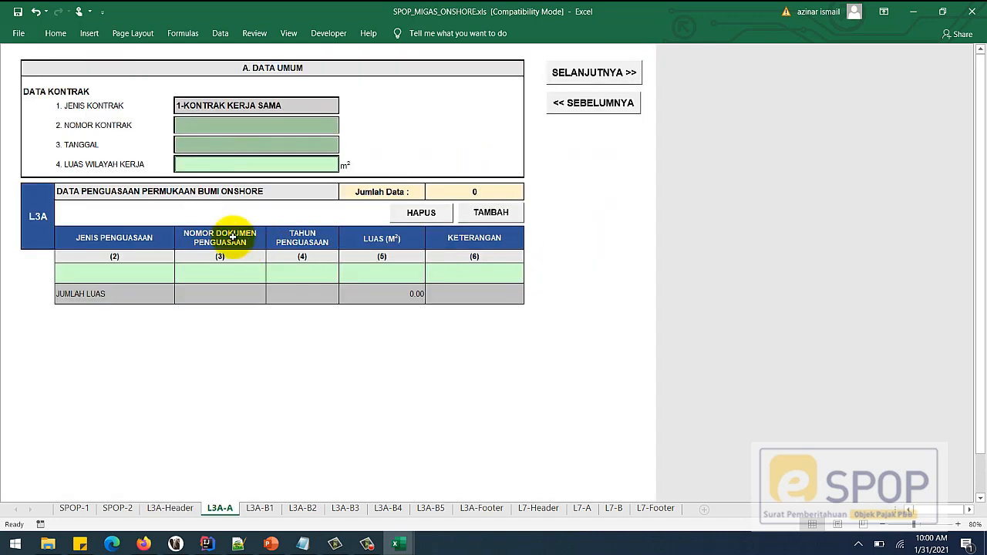
click(267, 132)
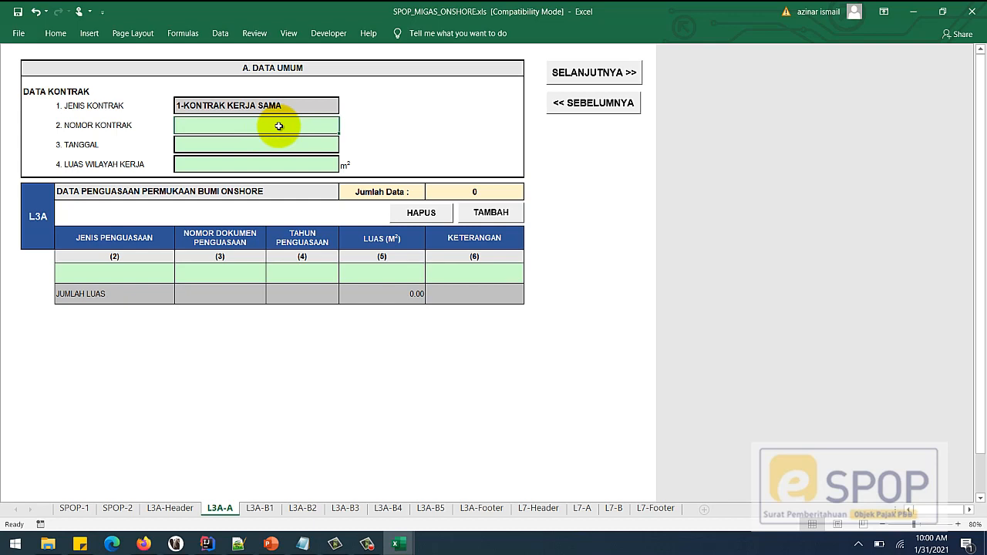
text(H)
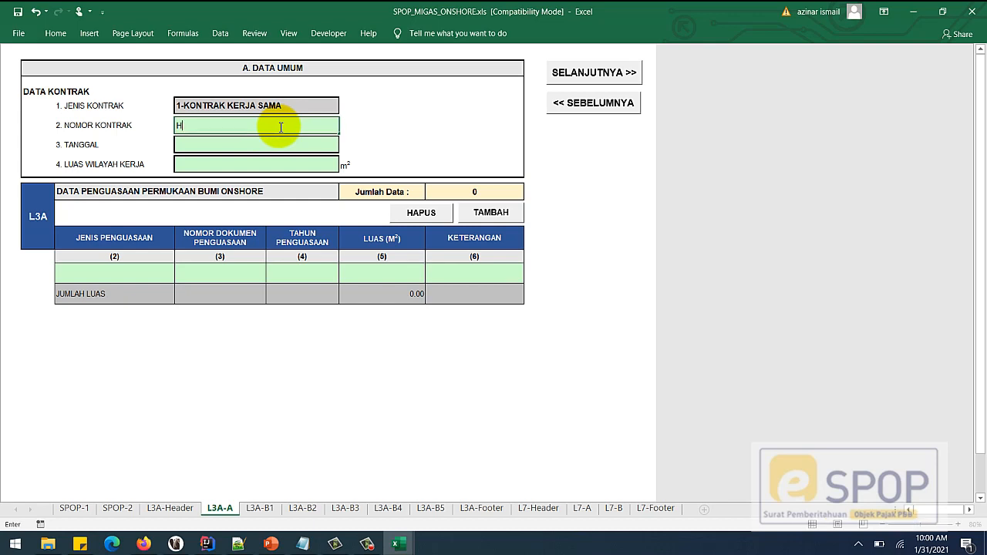
text(J-*)
text(78/87/2000)
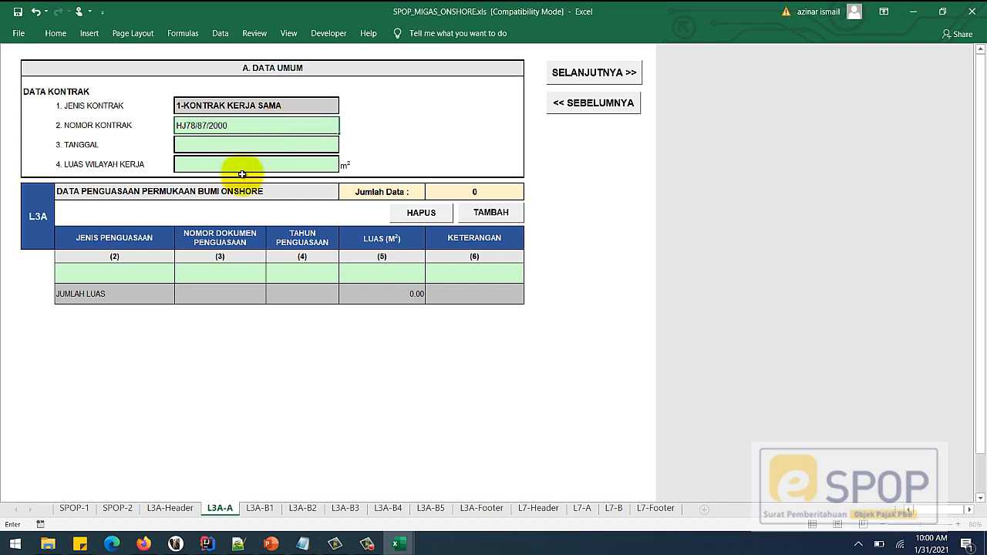
click(241, 146)
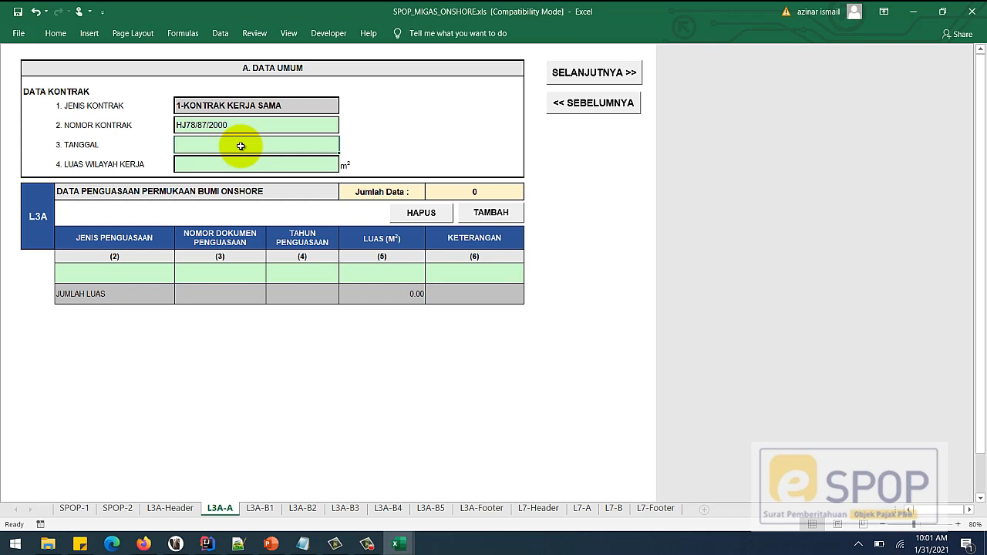
- Enter the contract date 02/15/2000 in the TANGGAL field
text(15)
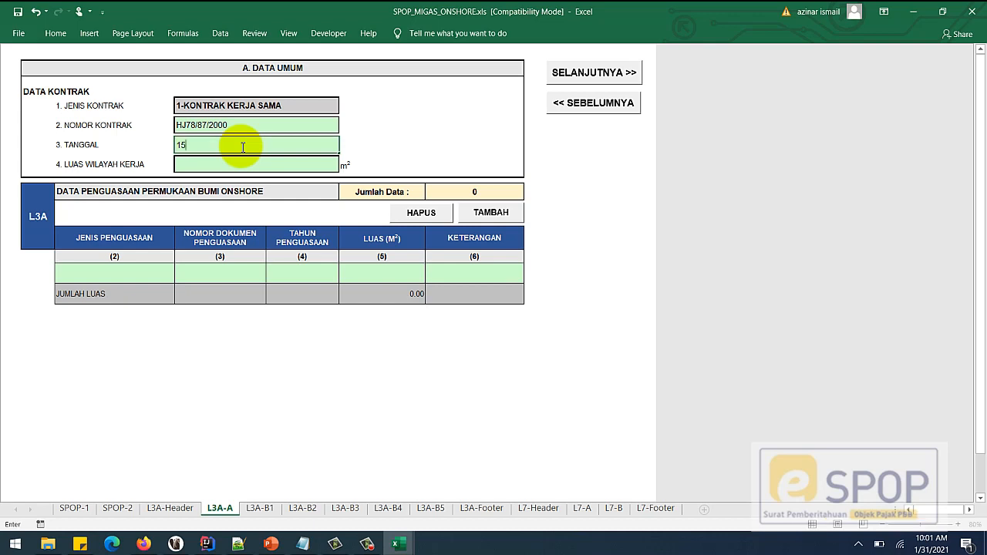
key(BackSpace)
key(BackSpace)
text(02)
text(/)
text(15)
text(/2000)
key(Return)
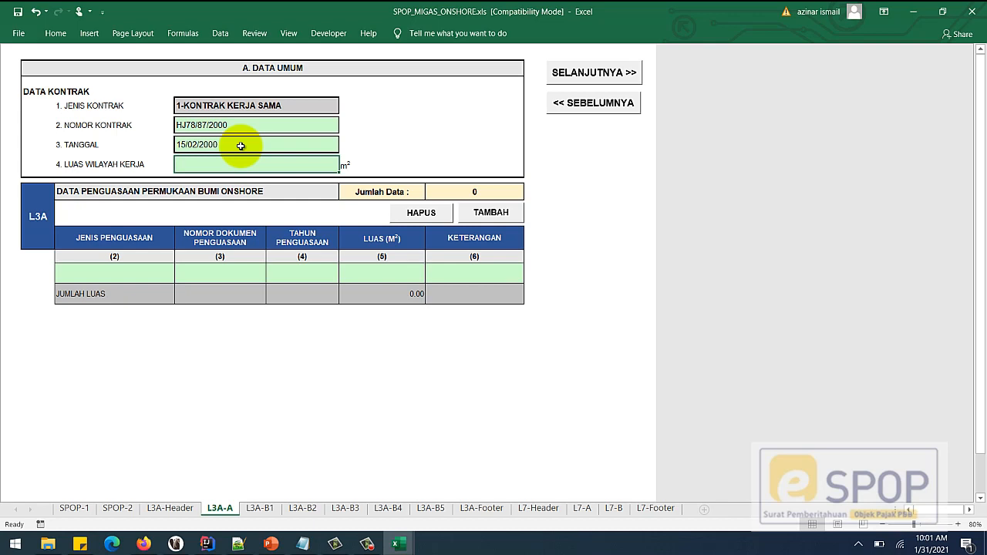
- Re-enter the date as 15 feb 2000 (15/02/2000) and set LUAS WILAYAH KERJA to 56756.78
text(15/02/)
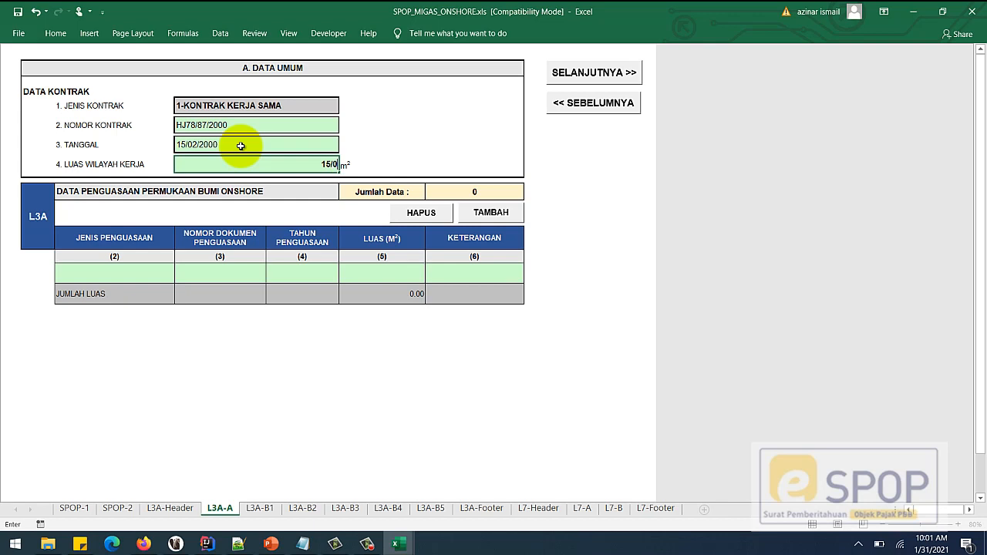
key(BackSpace)
key(BackSpace)
key(BackSpace)
key(BackSpace)
key(BackSpace)
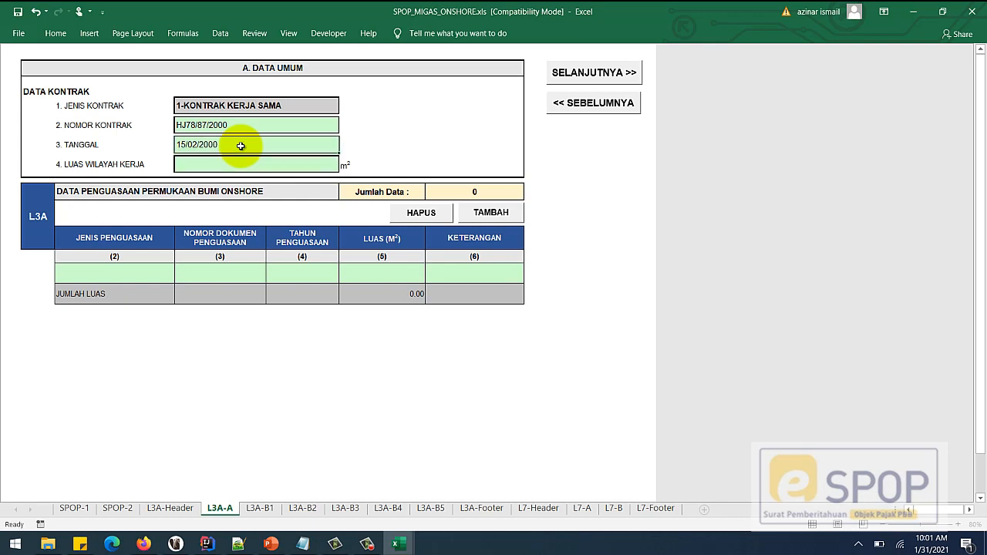
key(BackSpace)
key(BackSpace)
key(BackSpace)
key(BackSpace)
key(BackSpace)
key(BackSpace)
key(BackSpace)
key(BackSpace)
text(/02/2000)
key(BackSpace)
key(BackSpace)
key(BackSpace)
key(BackSpace)
key(BackSpace)
key(BackSpace)
key(BackSpace)
key(BackSpace)
key(BackSpace)
key(BackSpace)
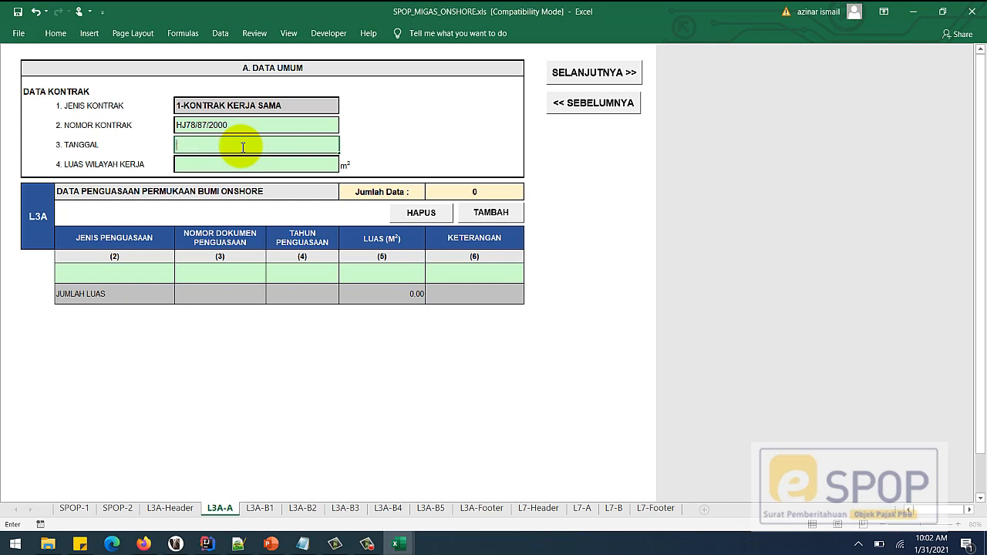
text(02/15)
text(/)
text(2000)
key(BackSpace)
key(BackSpace)
key(BackSpace)
key(BackSpace)
key(BackSpace)
key(BackSpace)
key(BackSpace)
key(BackSpace)
key(BackSpace)
key(BackSpace)
text(15 feb 2000)
key(Return)
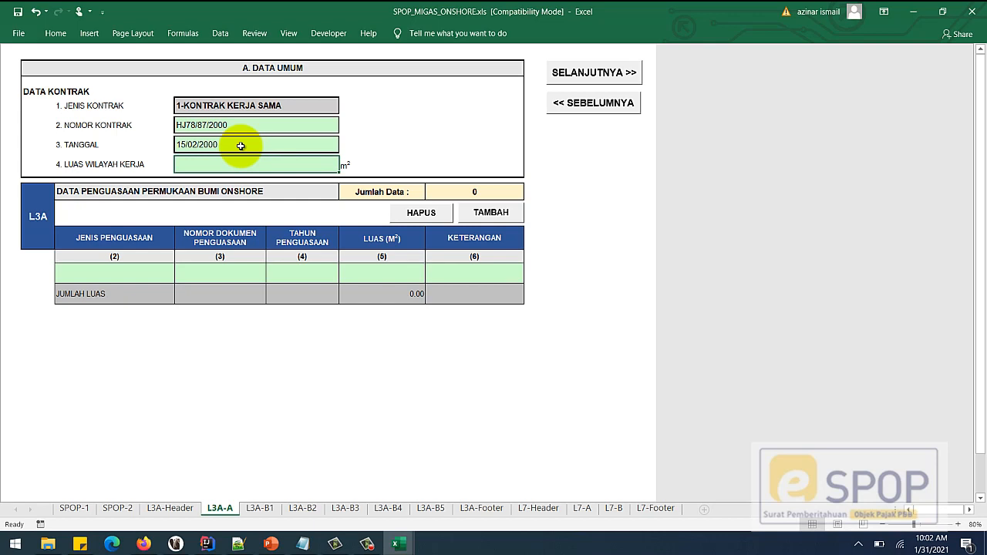
text(56756.78)
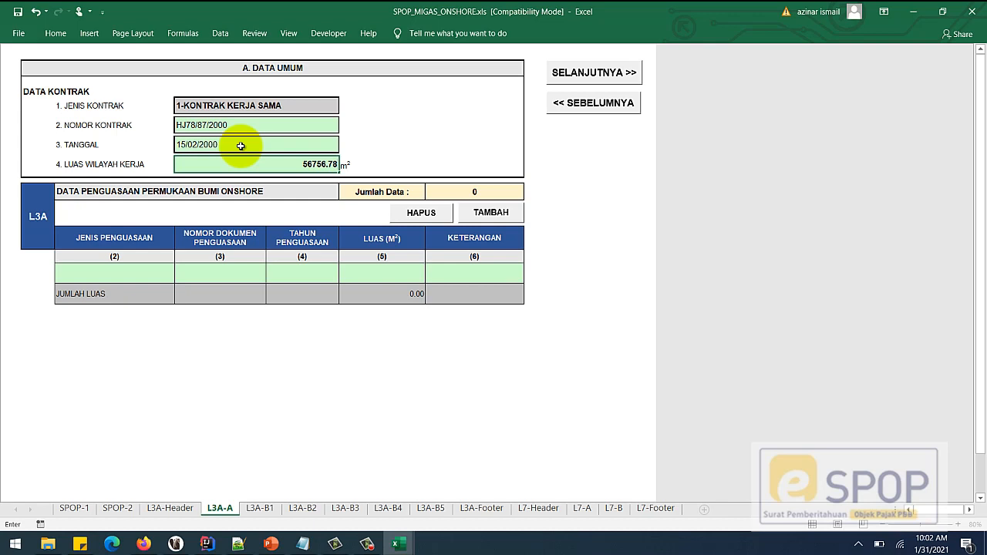
key(Return)
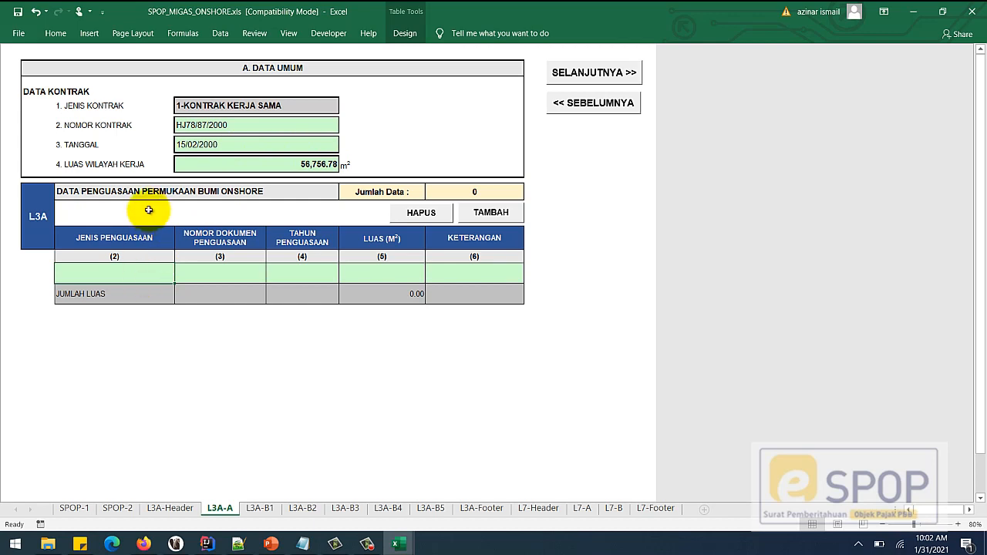
- Enter IUP as the first table row's JENIS PENGUASAAN
click(185, 274)
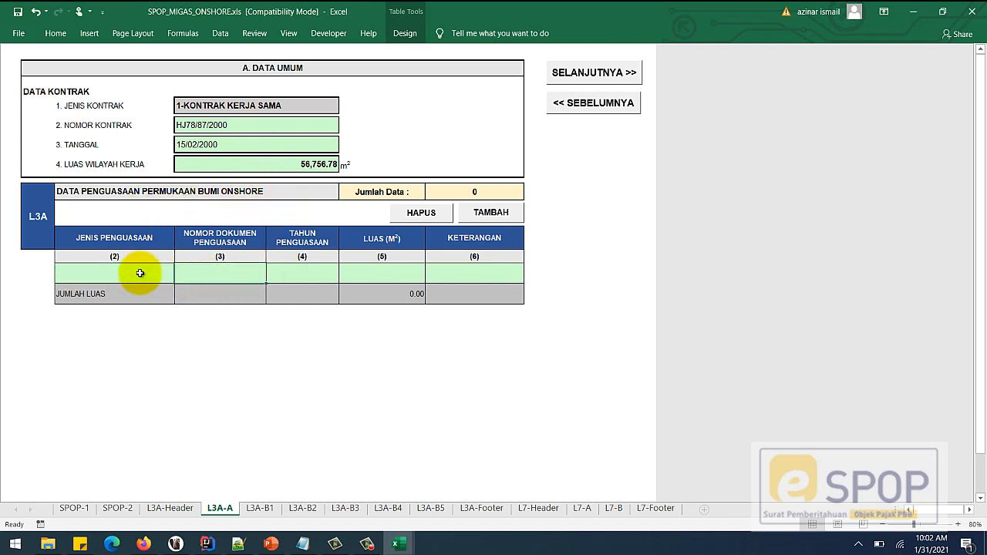
click(140, 273)
click(206, 274)
click(300, 276)
click(370, 276)
click(472, 275)
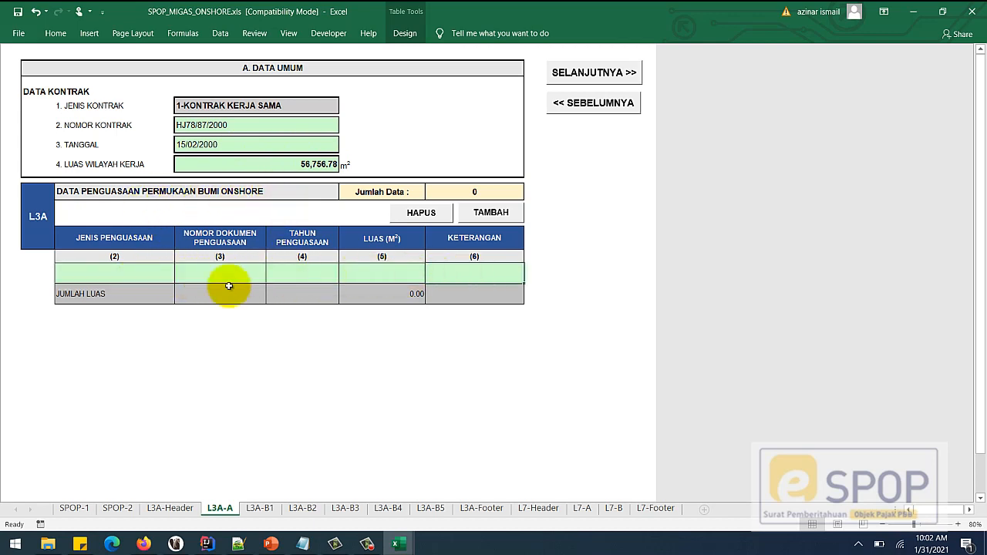
click(125, 271)
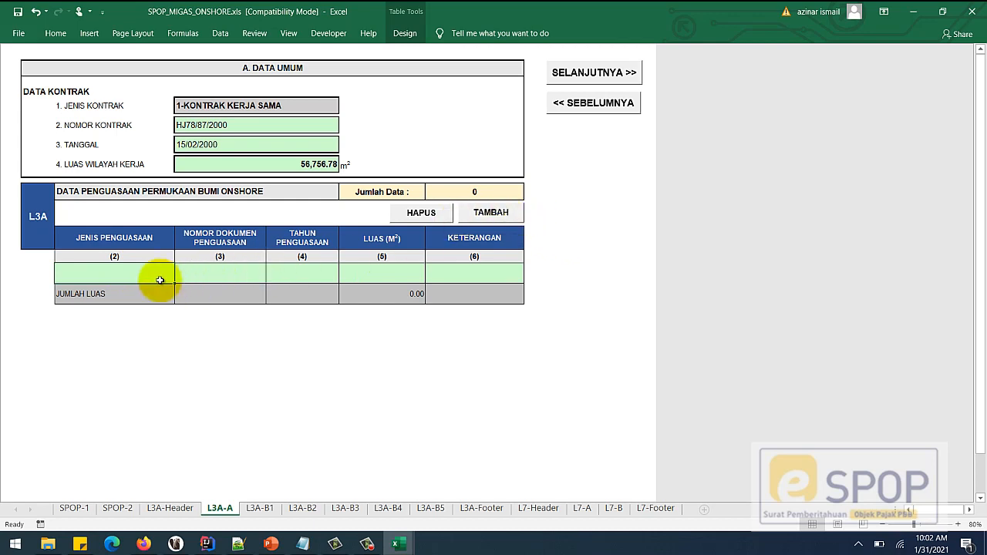
text(IU)
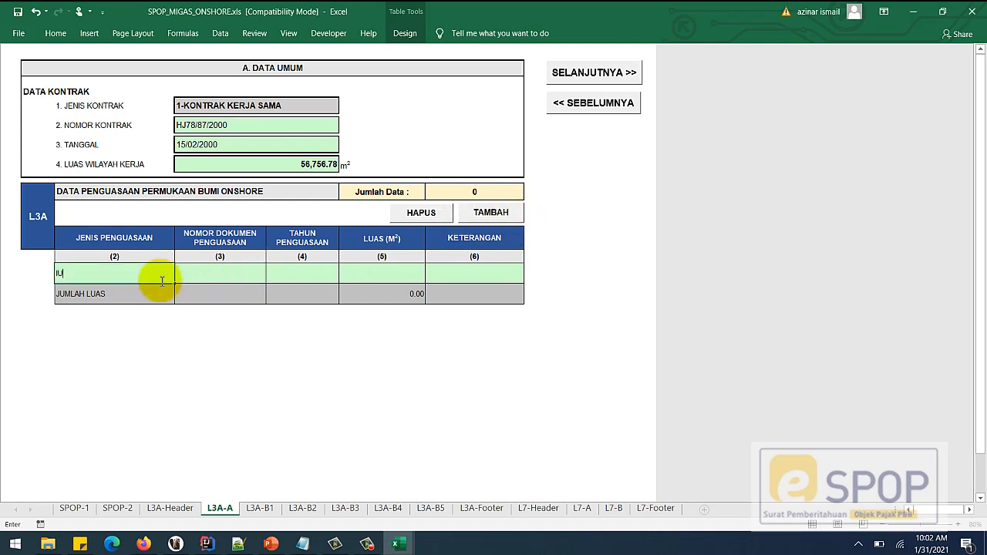
text(P)
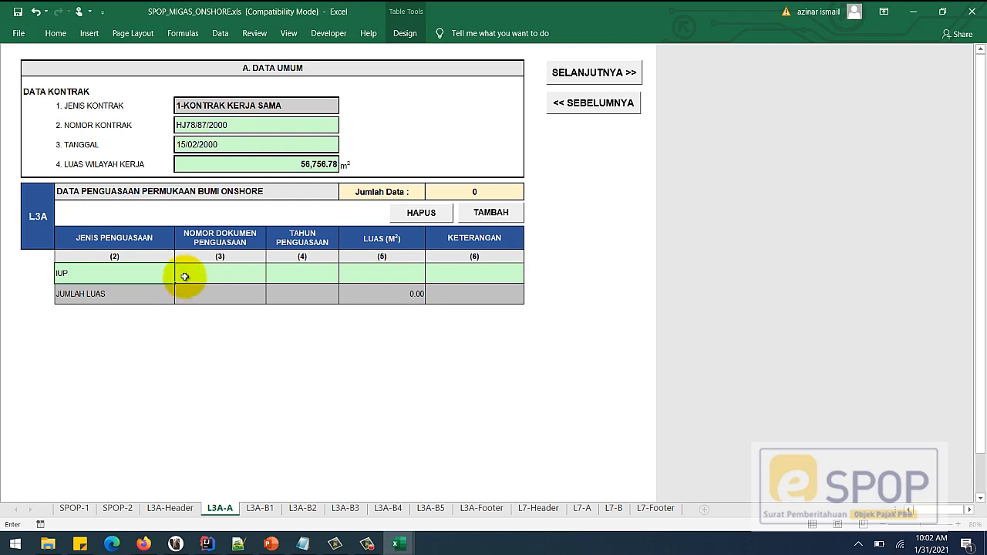
- Fill the row with IUP-001, year 2000, area 242342.45 and remarks IUP SATU
click(241, 276)
text(IUP-001)
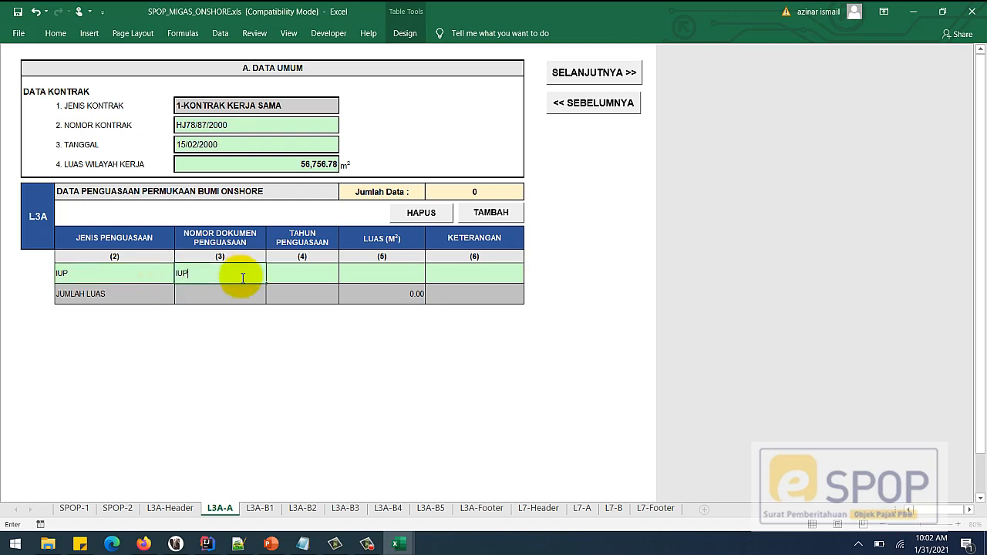
click(314, 272)
text(2000)
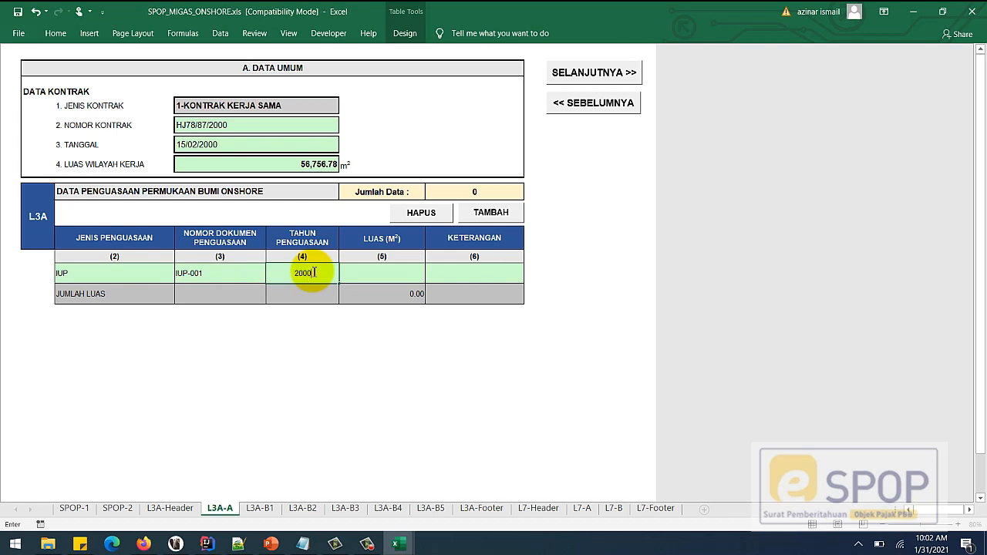
key(Tab)
text(2423)
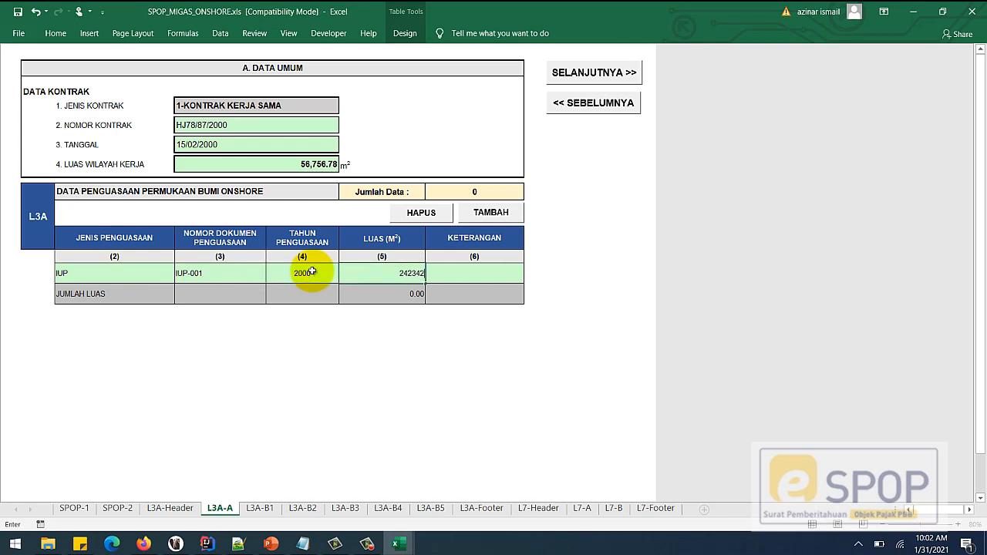
click(440, 274)
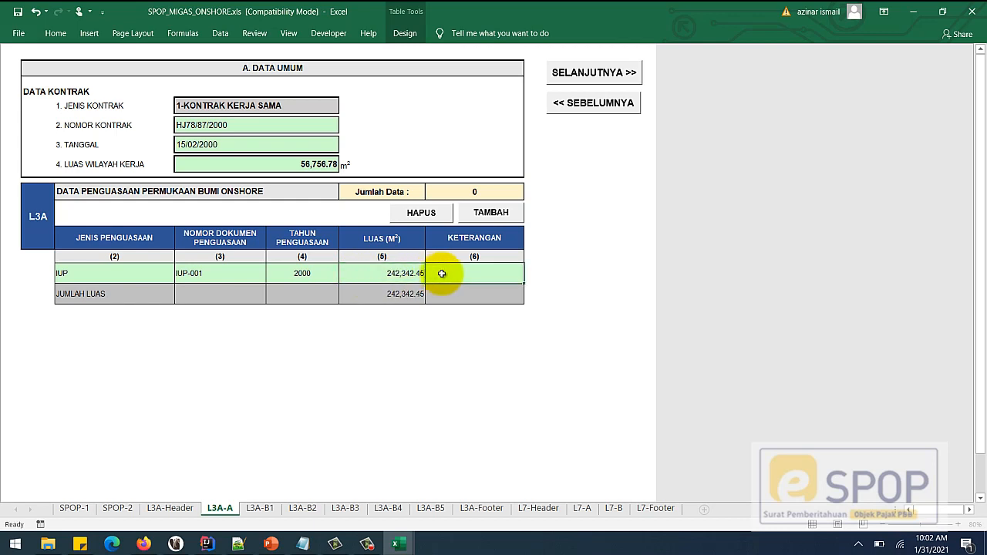
text(()
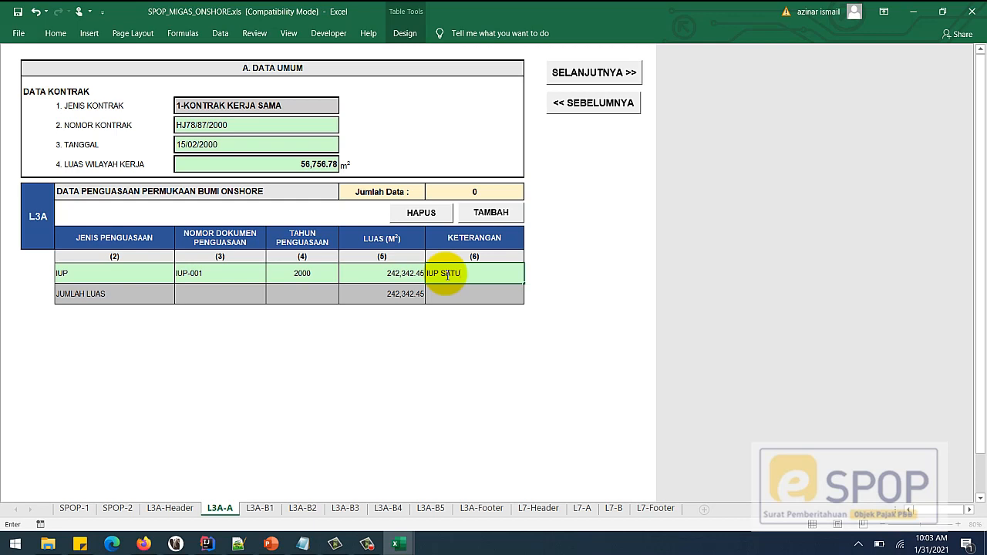
- Select the completed IUP row and review its cells
drag(132, 275, 470, 273)
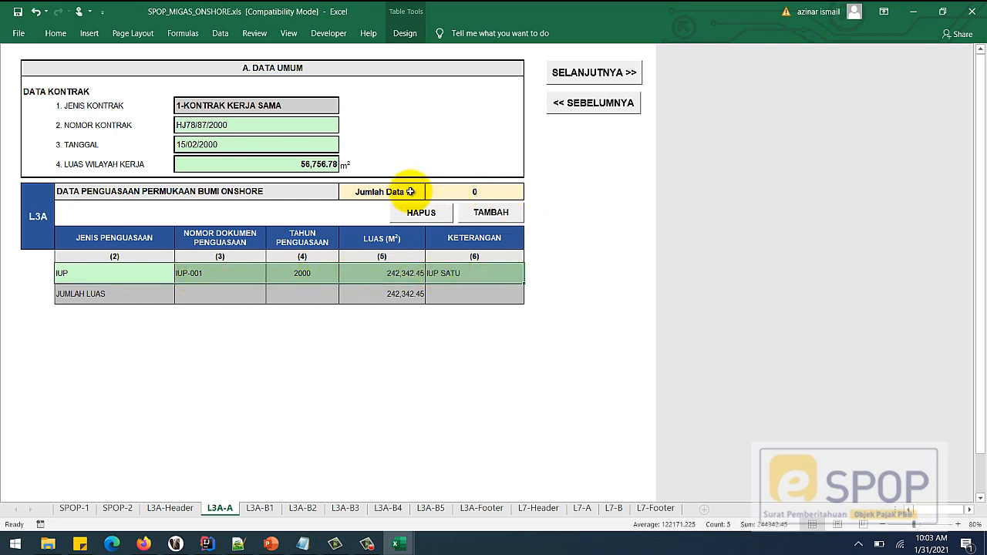
click(373, 275)
click(307, 276)
click(210, 274)
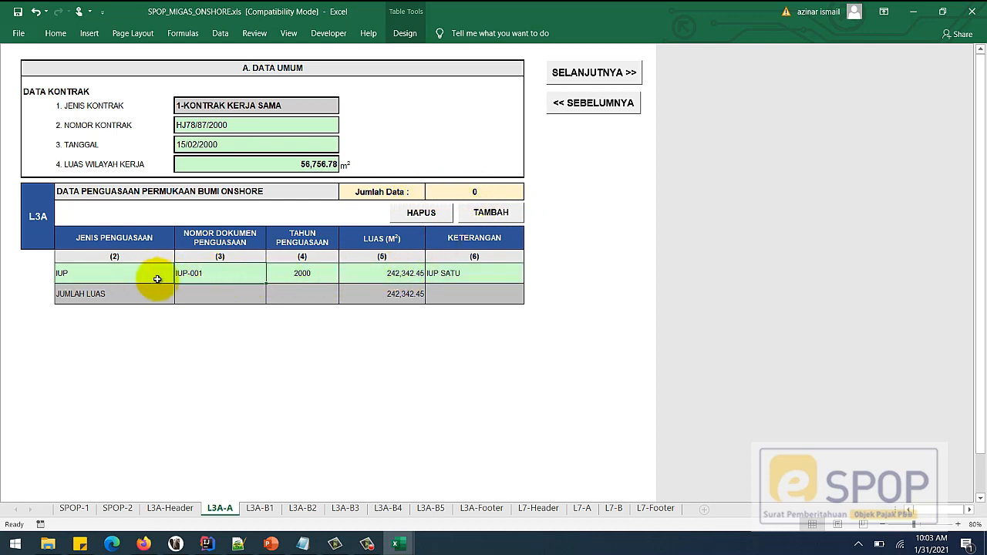
click(96, 276)
click(244, 276)
click(297, 276)
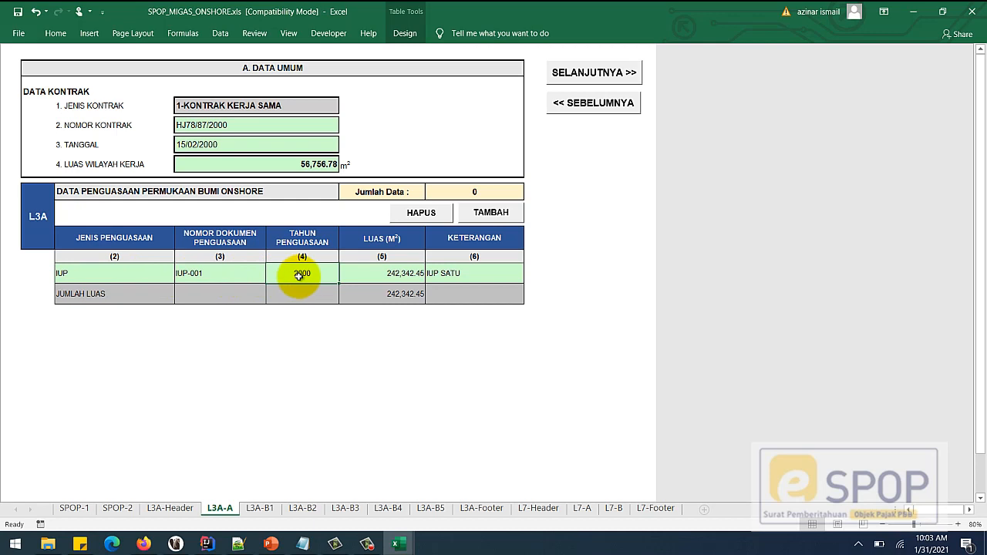
- Add an empty row below the IUP row, then delete it again
click(499, 211)
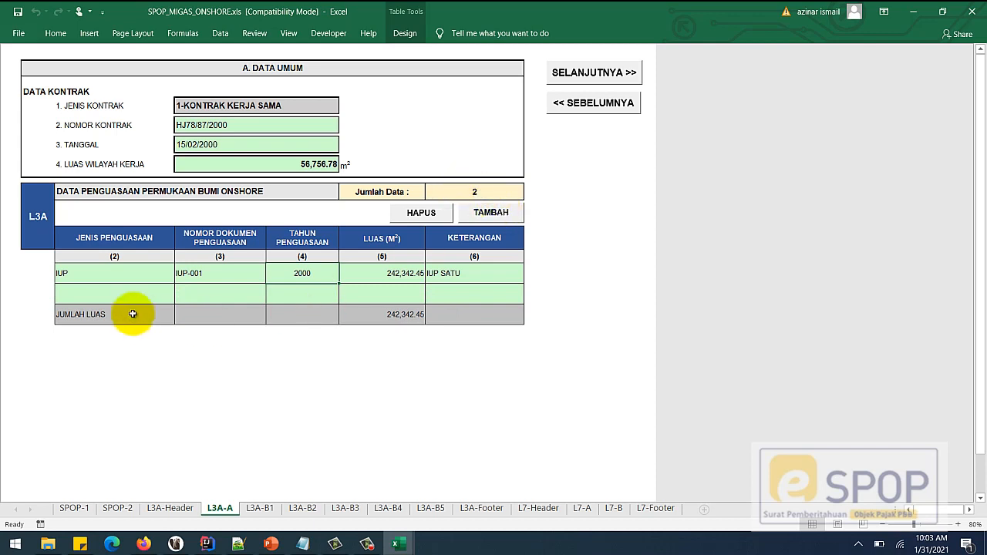
drag(131, 275, 465, 271)
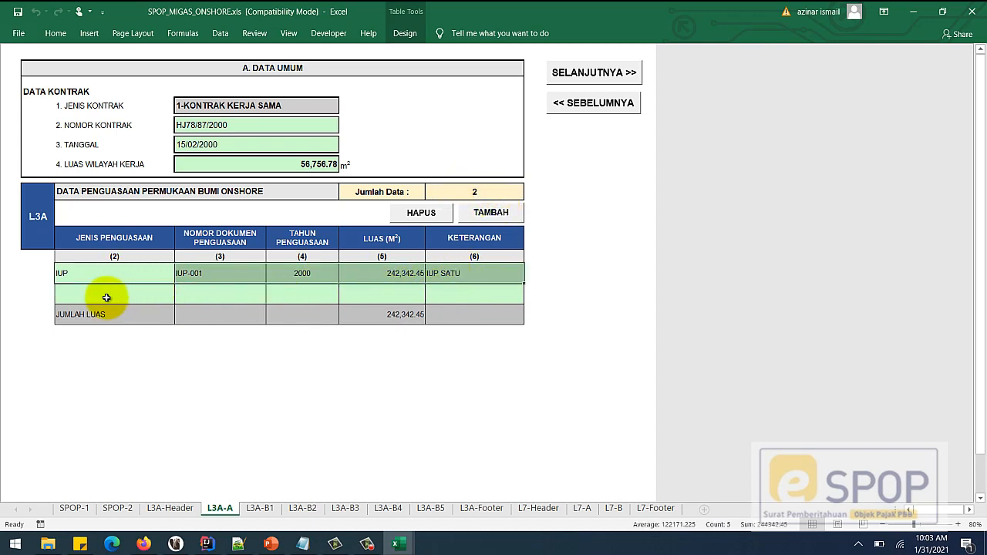
drag(103, 294, 450, 300)
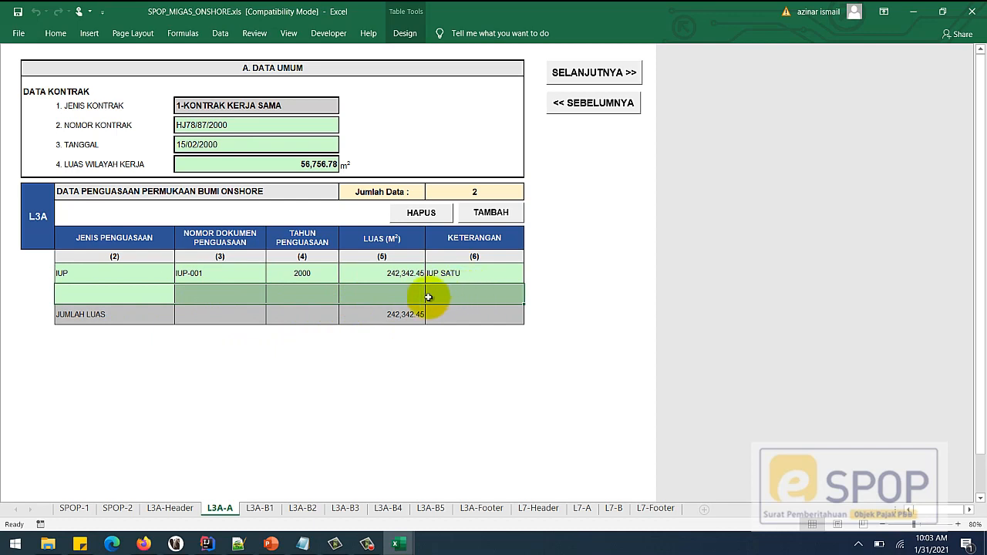
click(387, 295)
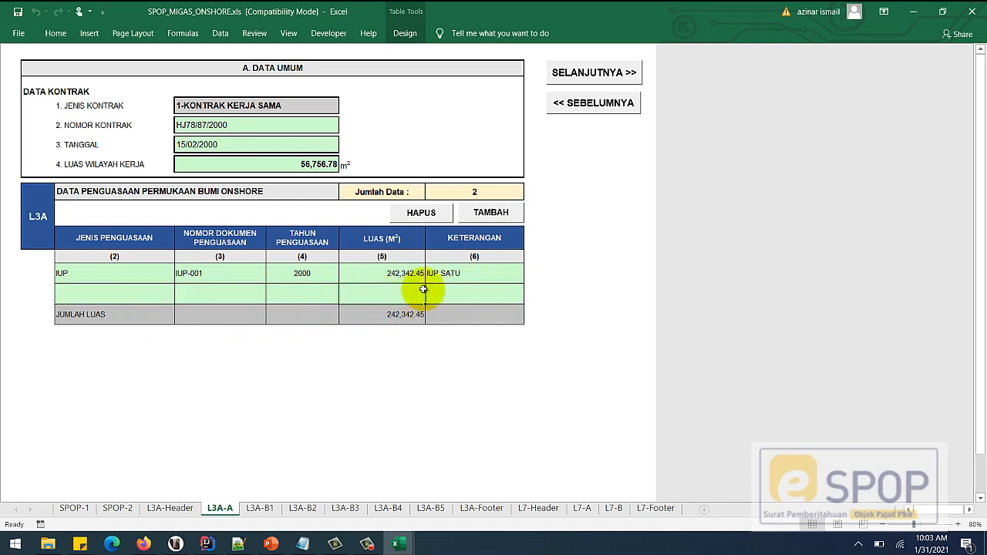
click(437, 216)
- Add and remove another empty row, then advance to the L3A-B1 sheet
click(491, 212)
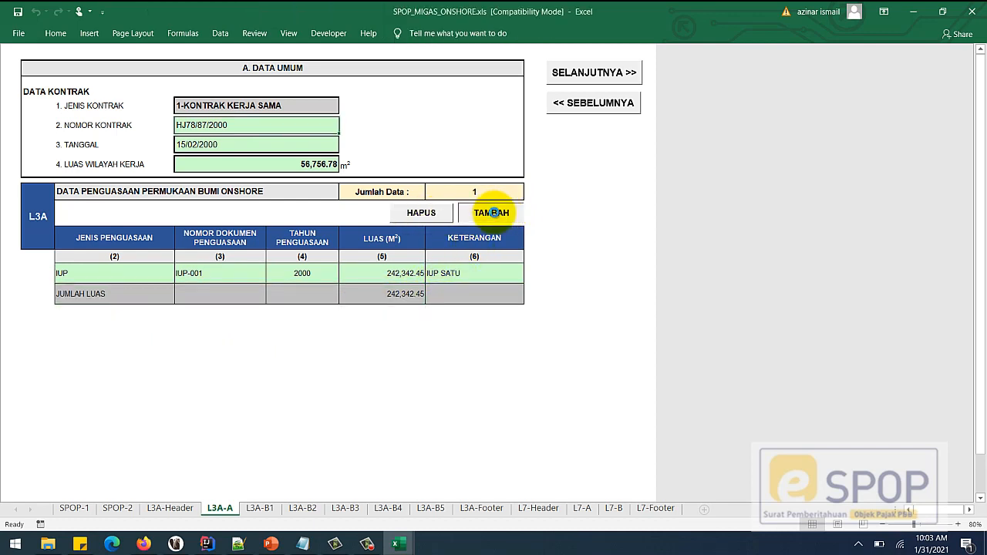
drag(91, 293, 479, 287)
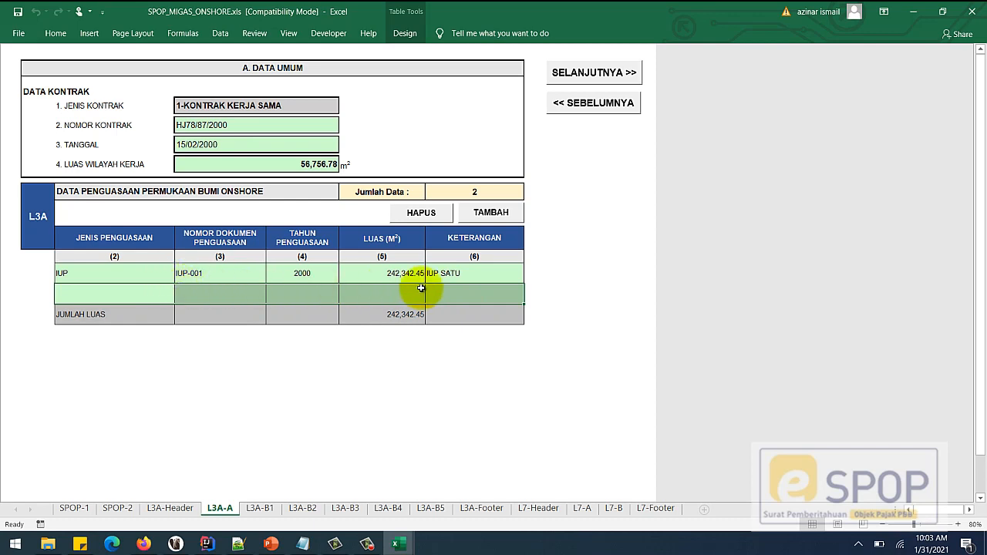
click(479, 273)
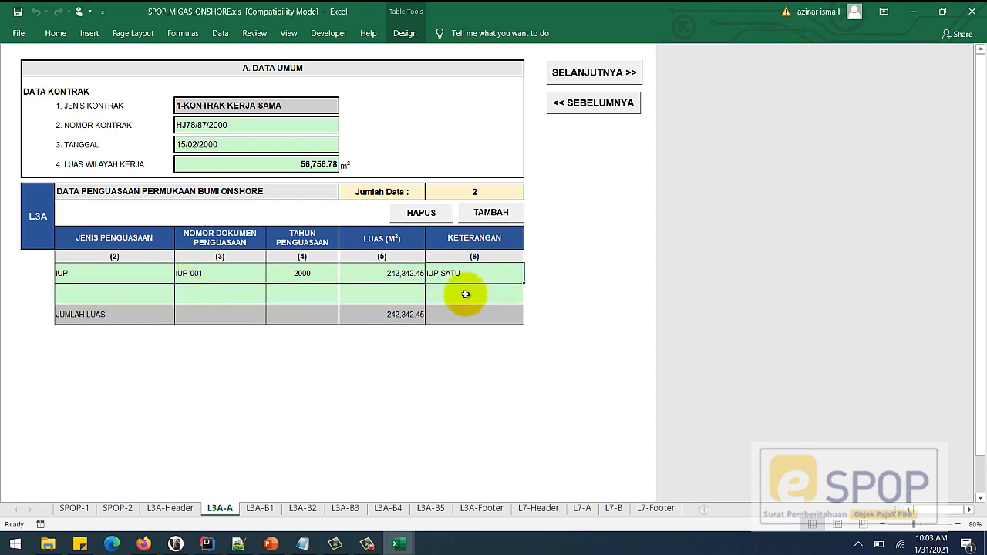
click(465, 295)
click(436, 214)
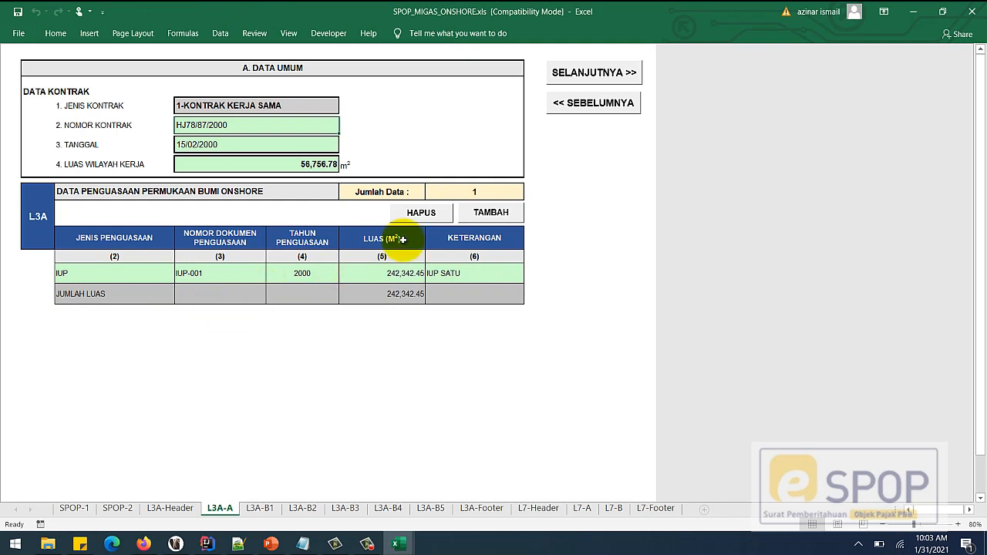
click(595, 74)
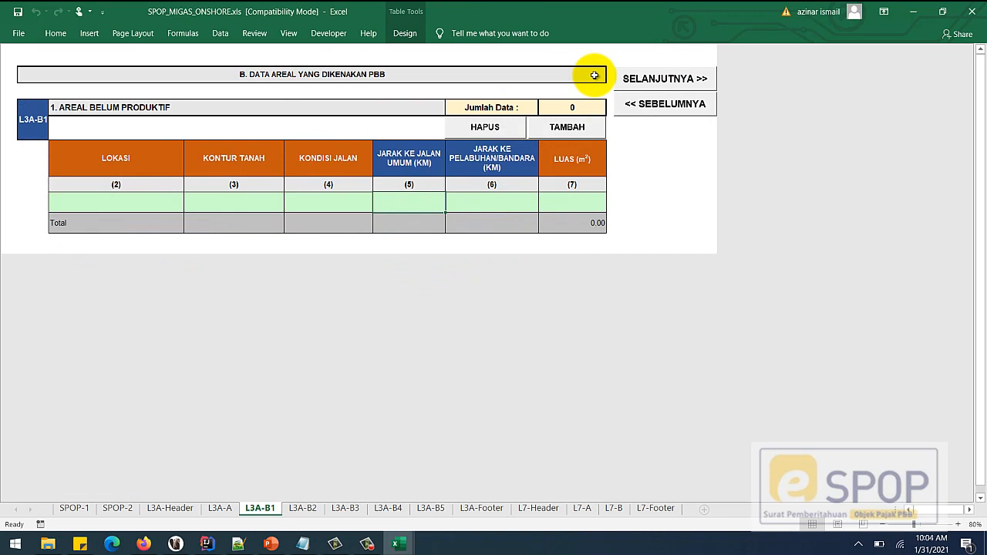
click(682, 87)
click(656, 88)
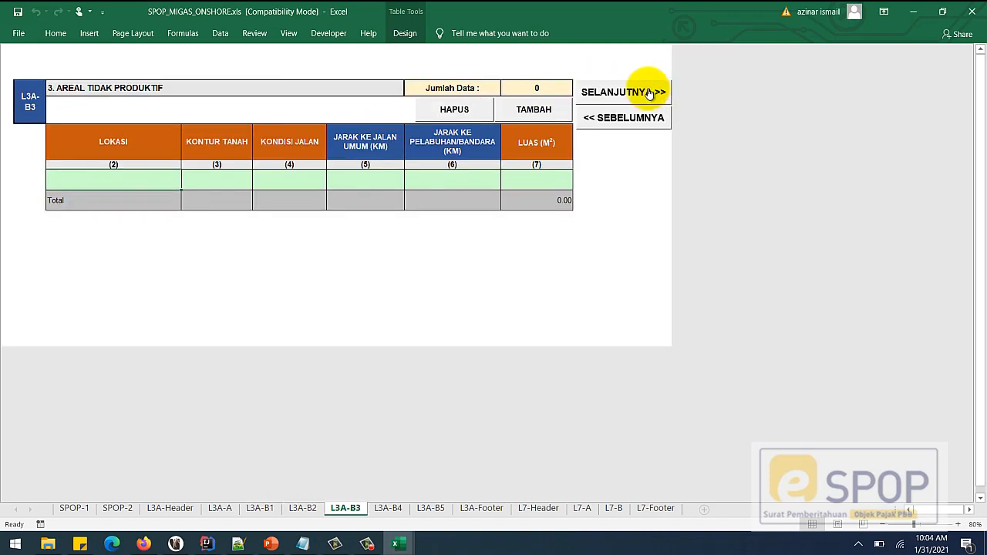
click(650, 93)
click(649, 89)
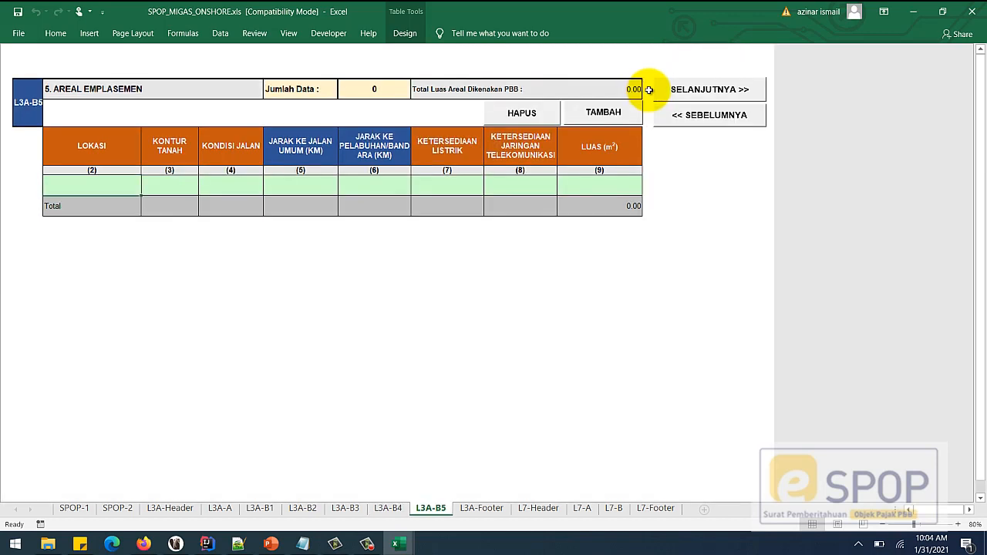
click(713, 123)
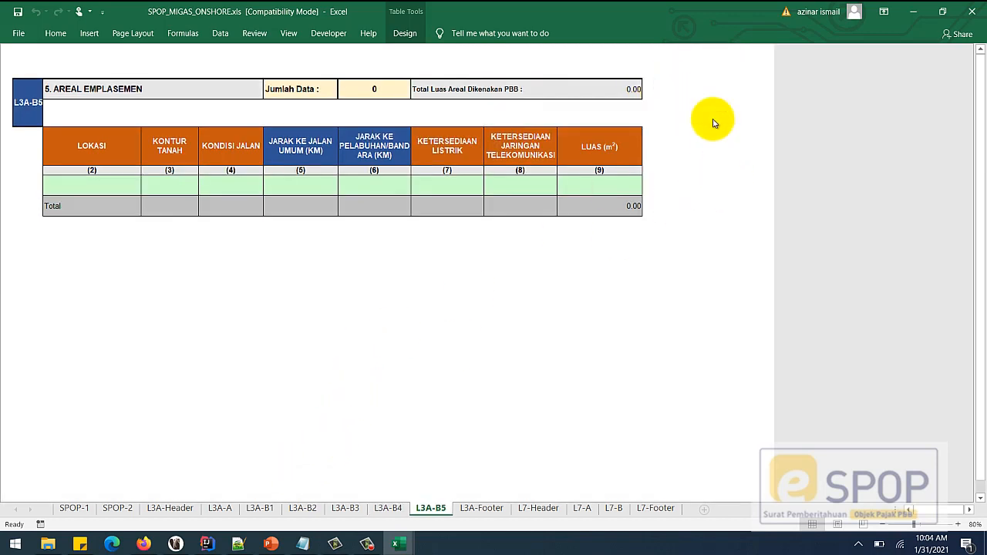
click(647, 116)
click(650, 118)
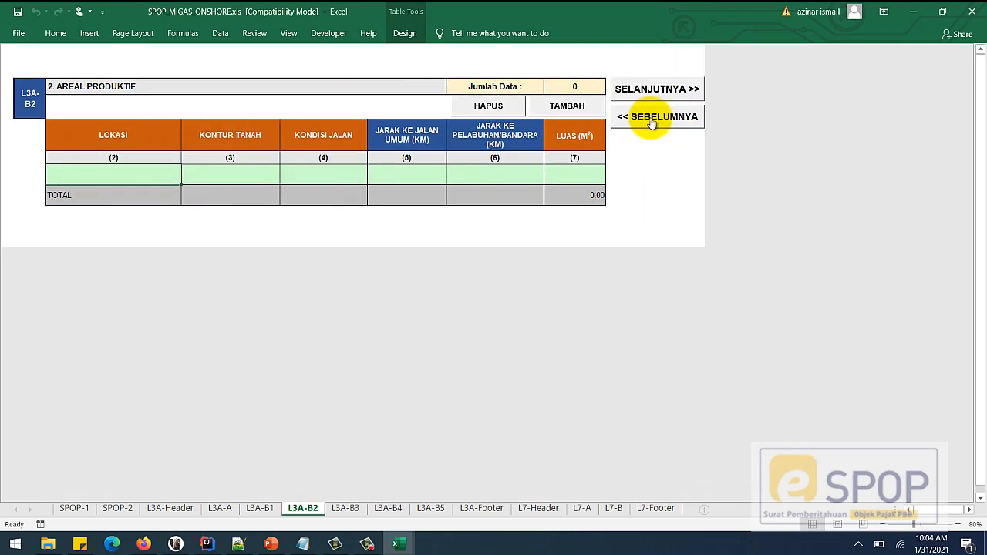
click(650, 120)
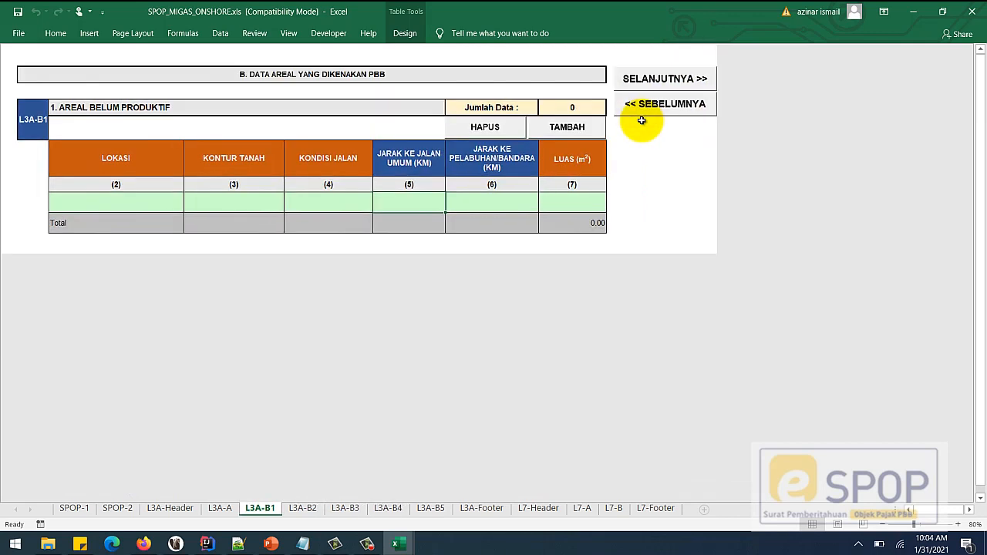
- Enter LOKASI 1 with KONTUR TANAH 2-BERBUKIT and KONDISI JALAN 3-SEDANG
click(153, 203)
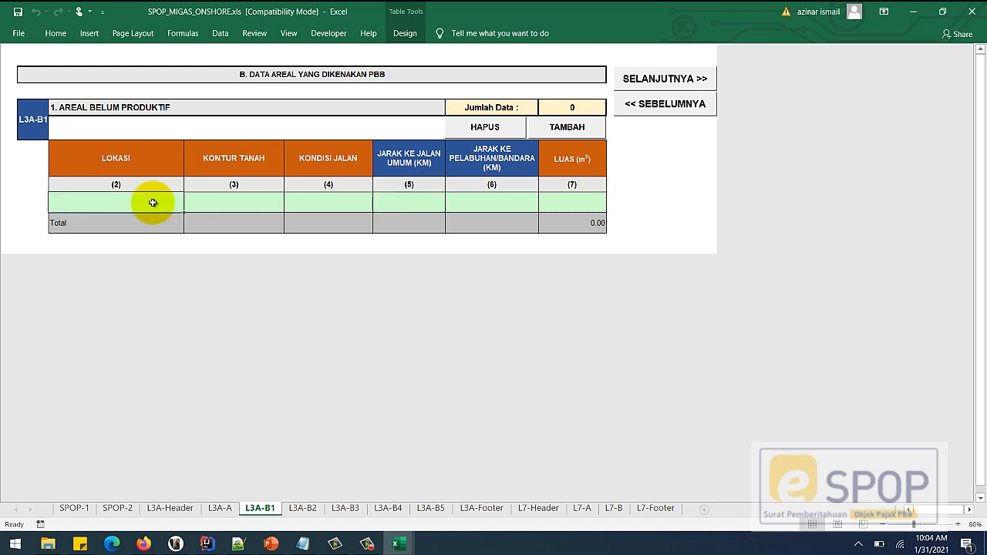
text(LOKASI 1)
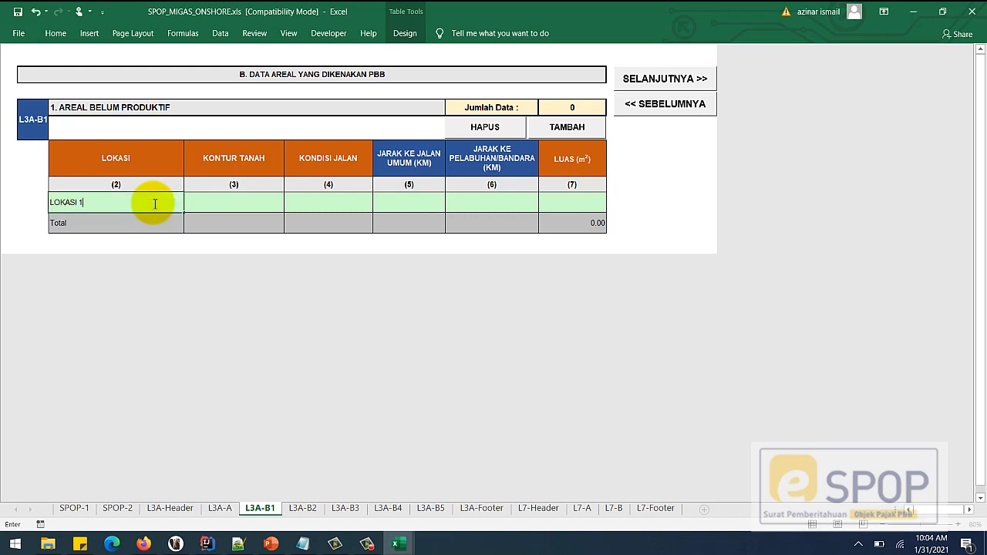
key(Tab)
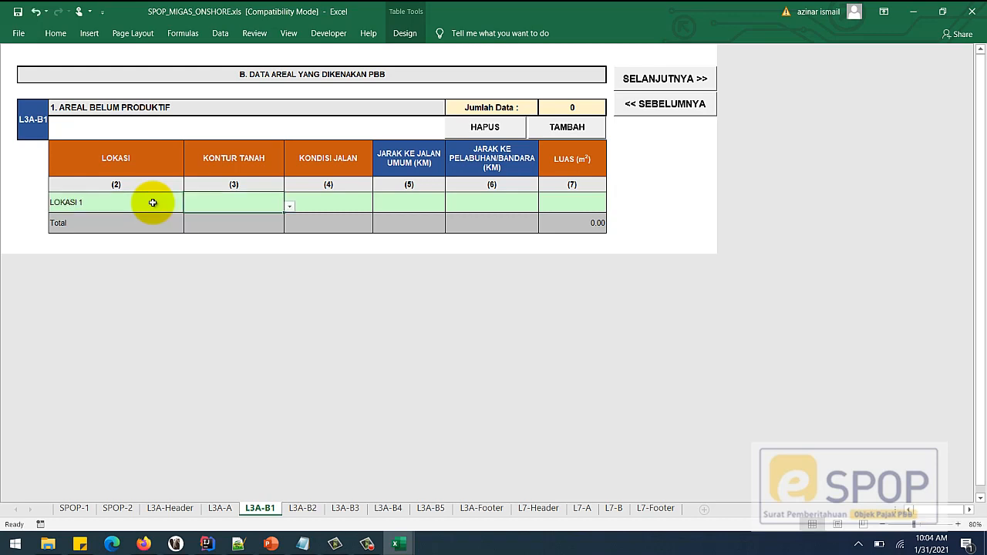
click(290, 207)
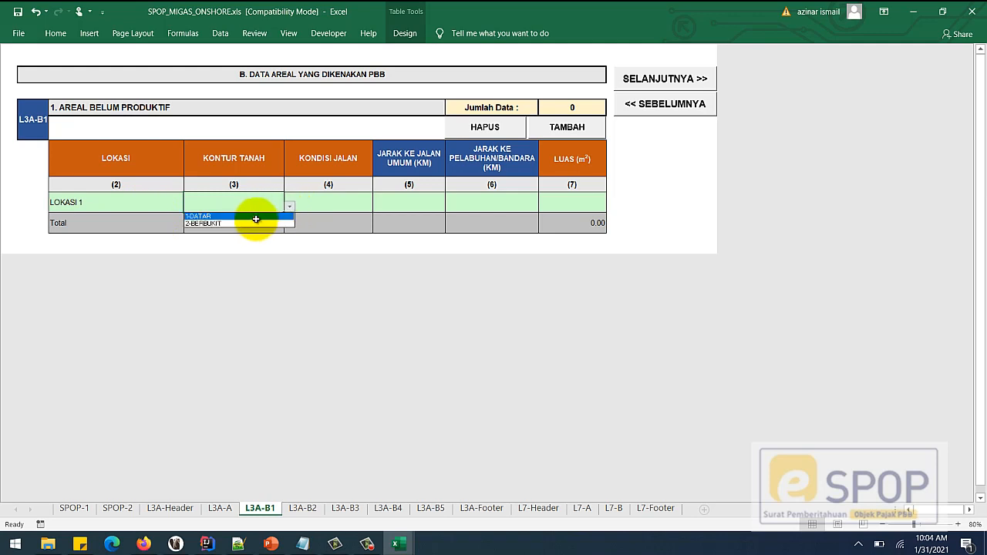
click(244, 229)
click(288, 208)
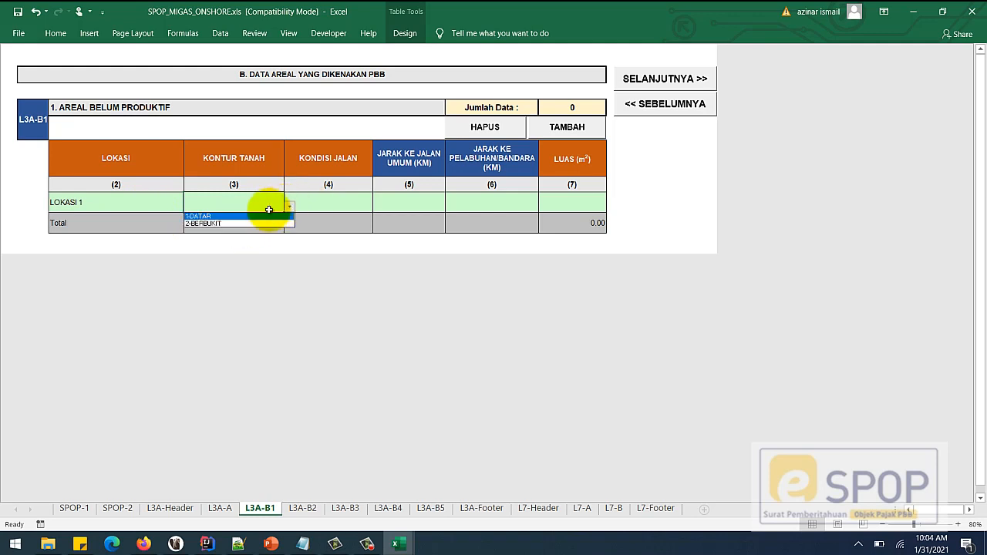
click(229, 223)
click(314, 201)
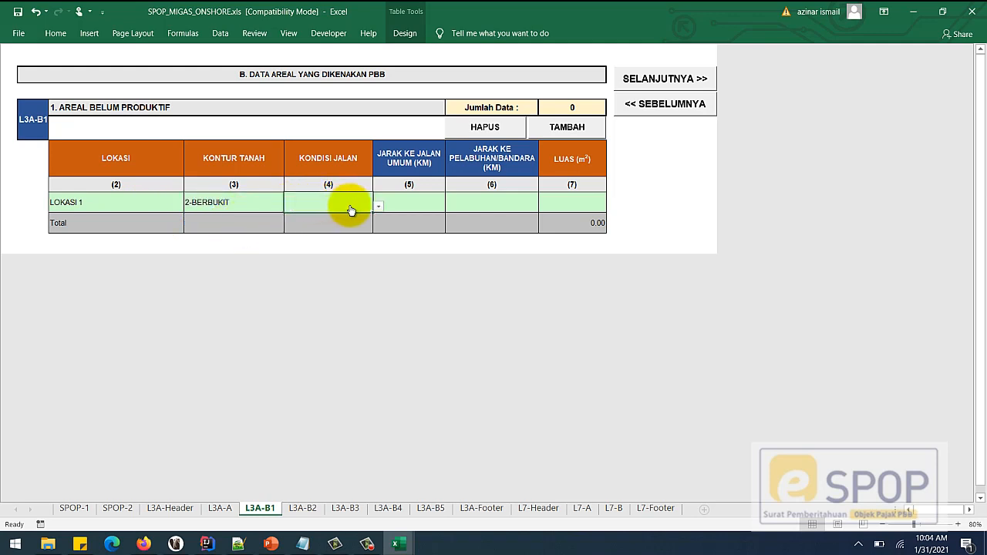
click(384, 210)
click(326, 230)
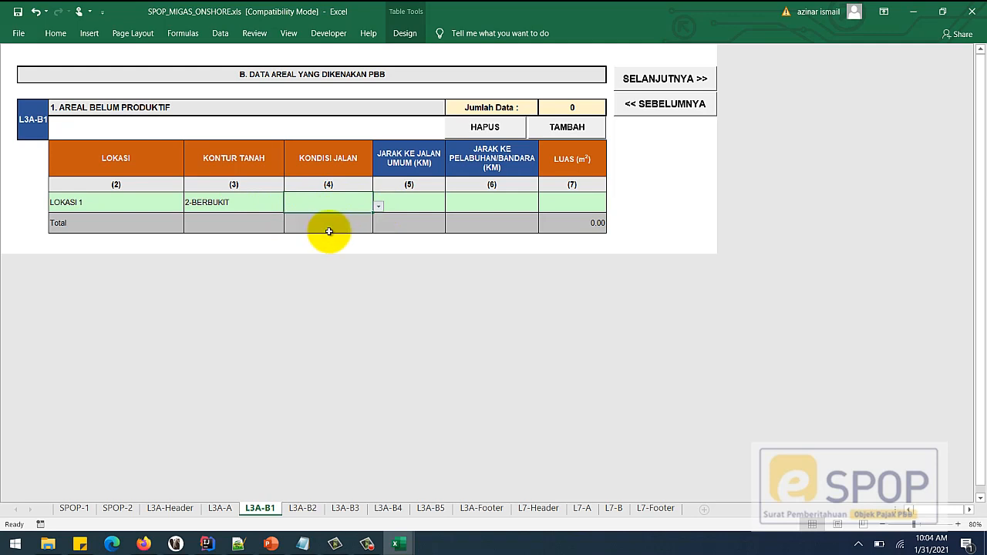
- Set the distances to 5.00 and 3.00 and the LUAS to 234,324.67
click(402, 201)
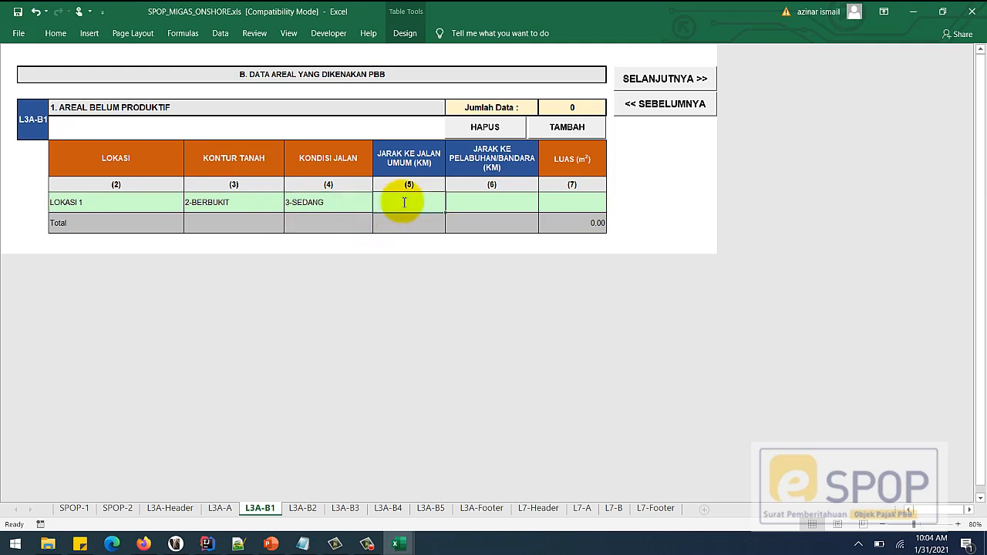
text(5)
click(488, 206)
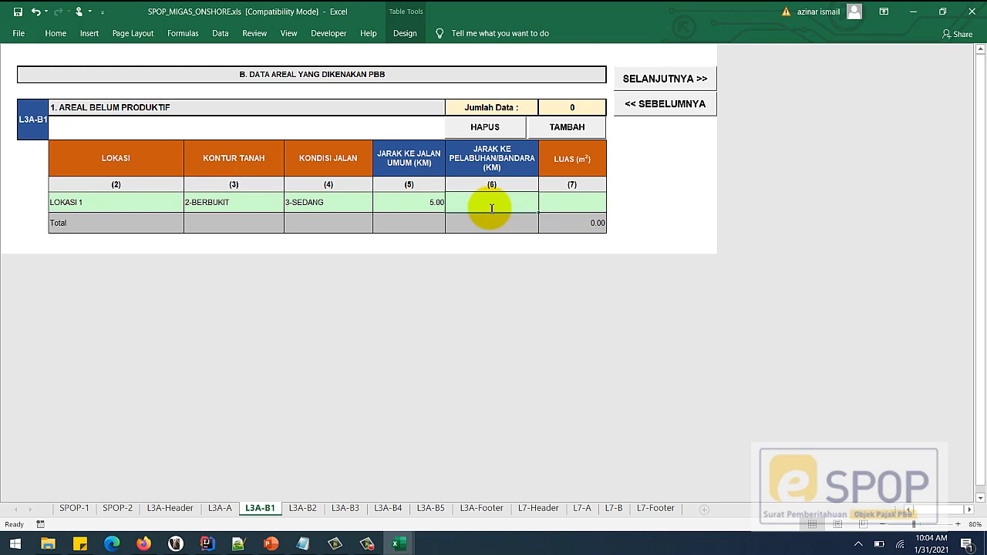
text(3)
click(561, 207)
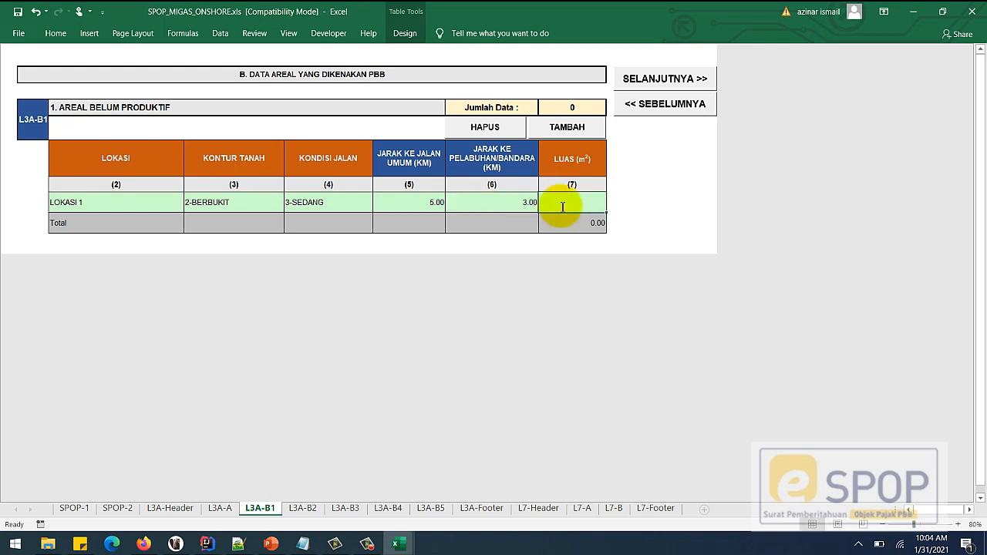
text(234324.67)
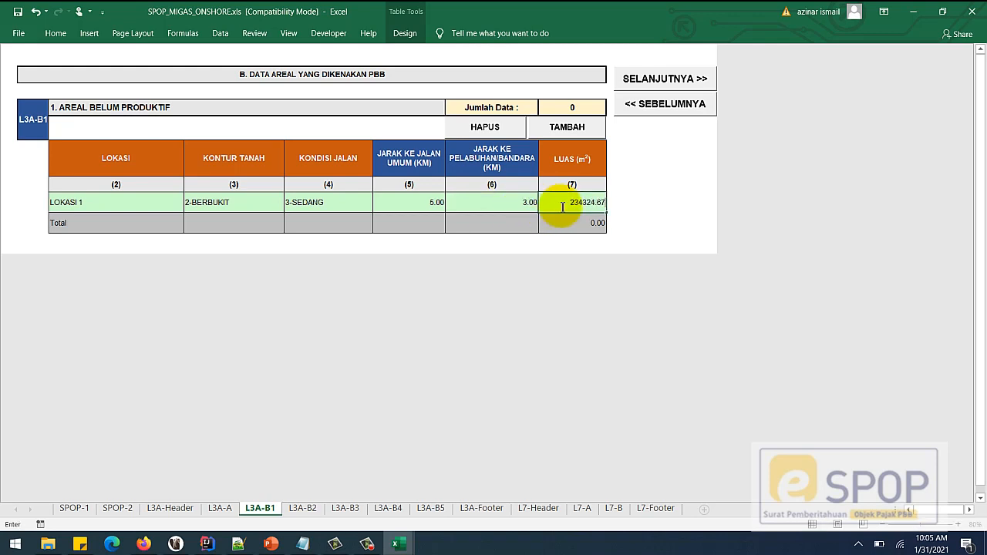
click(502, 203)
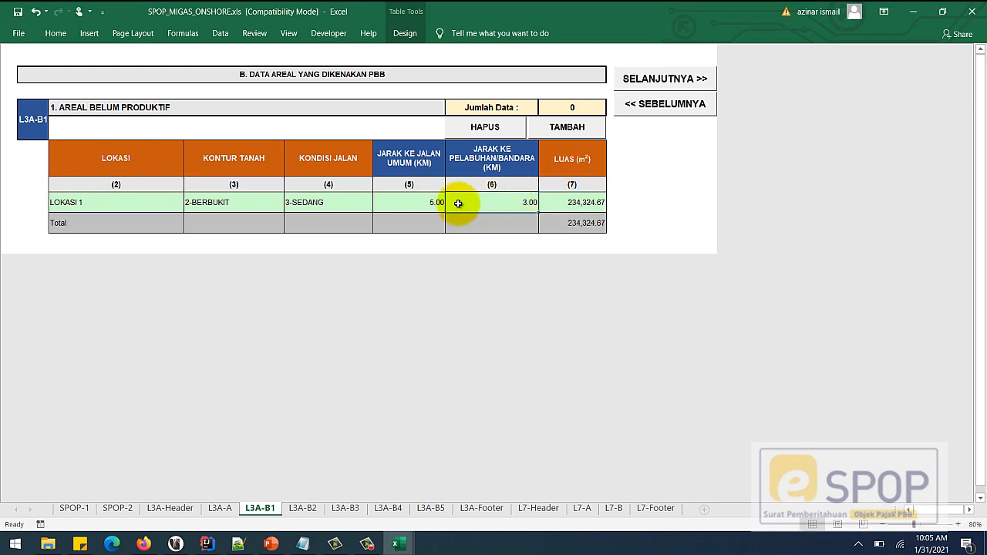
- Add three rows and copy the LOKASI 1 row into rows 2–4
click(575, 130)
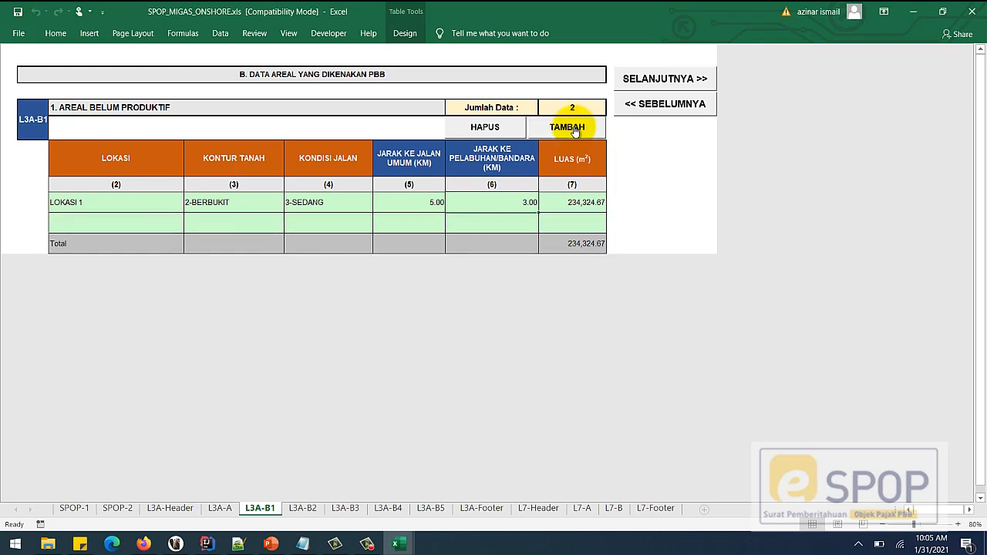
click(574, 130)
click(574, 131)
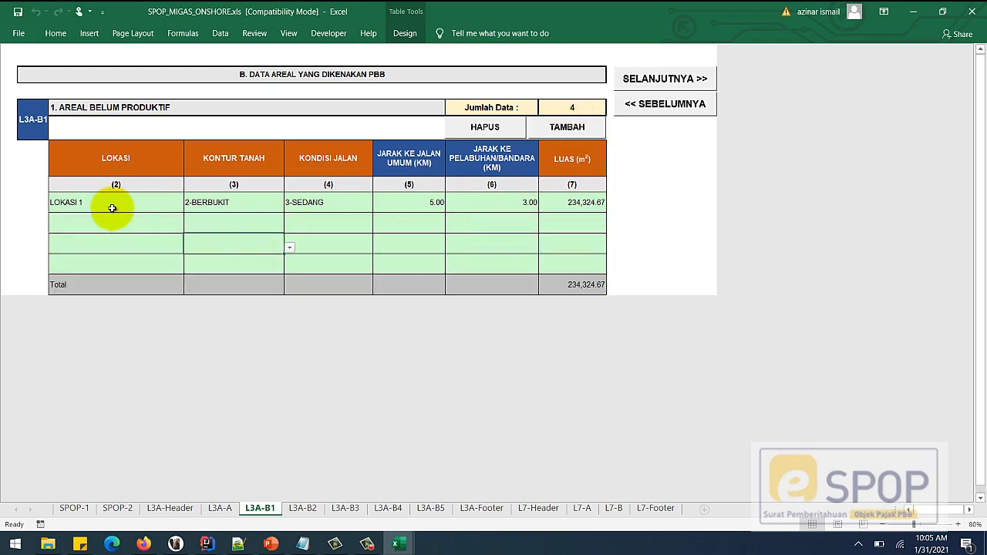
drag(110, 203, 562, 204)
key(ctrl+c)
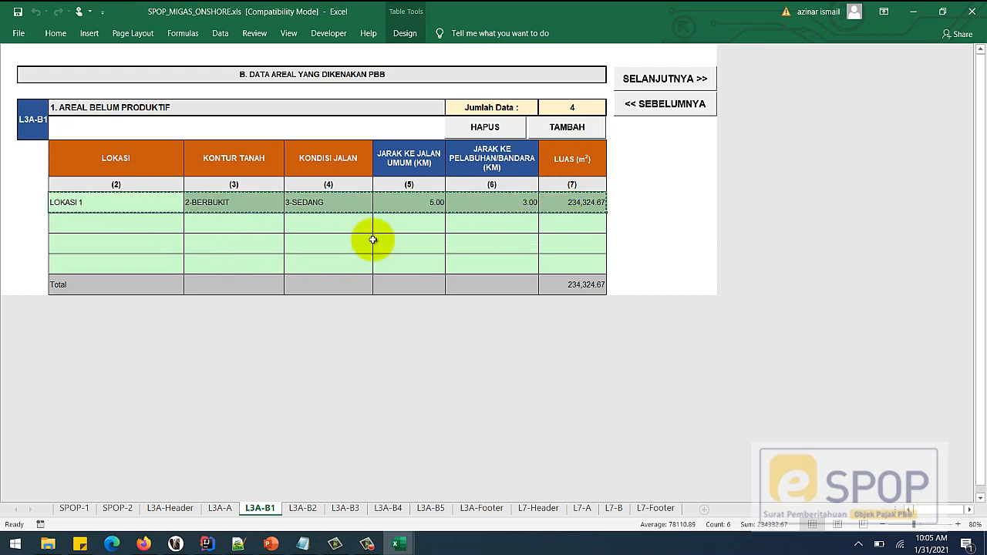
drag(131, 243, 134, 266)
key(ctrl+v)
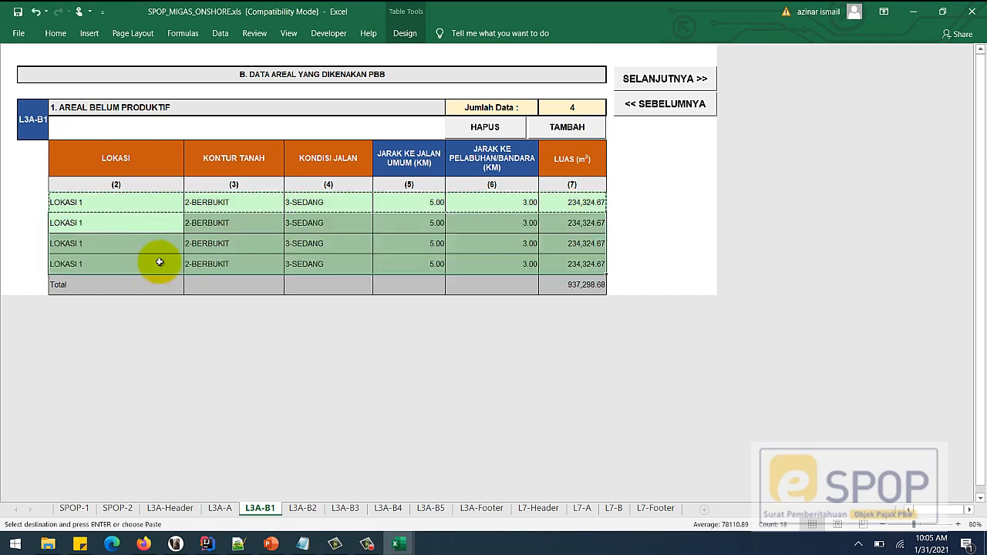
- Change KONTUR TANAH to 1-DATAR in rows 2, 3 and 4
click(308, 228)
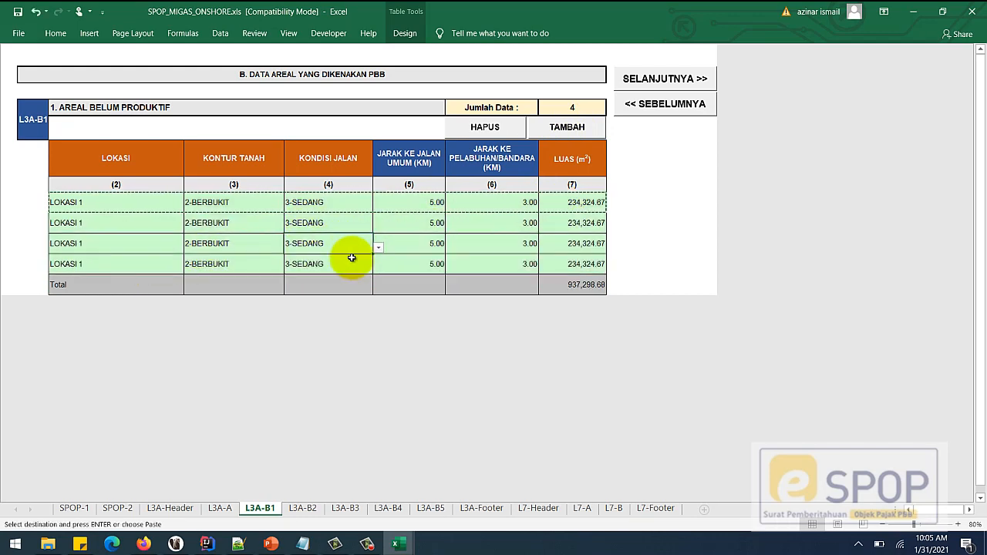
click(250, 264)
click(290, 268)
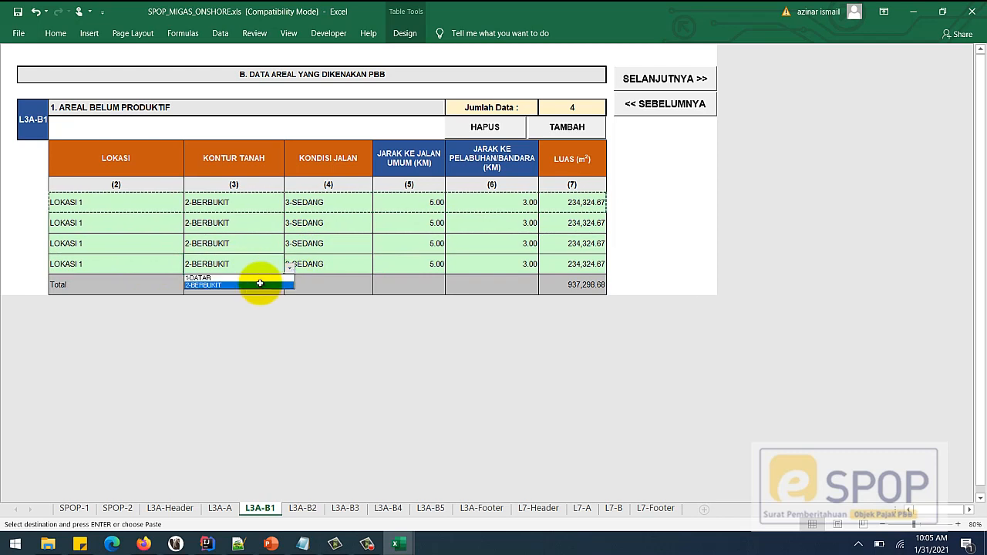
click(256, 278)
click(263, 248)
click(289, 247)
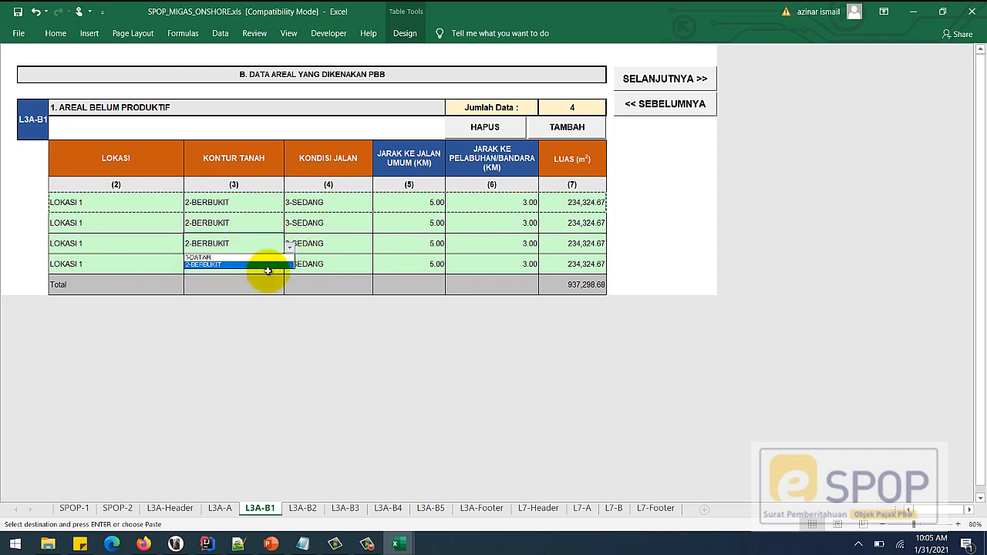
click(258, 256)
click(270, 229)
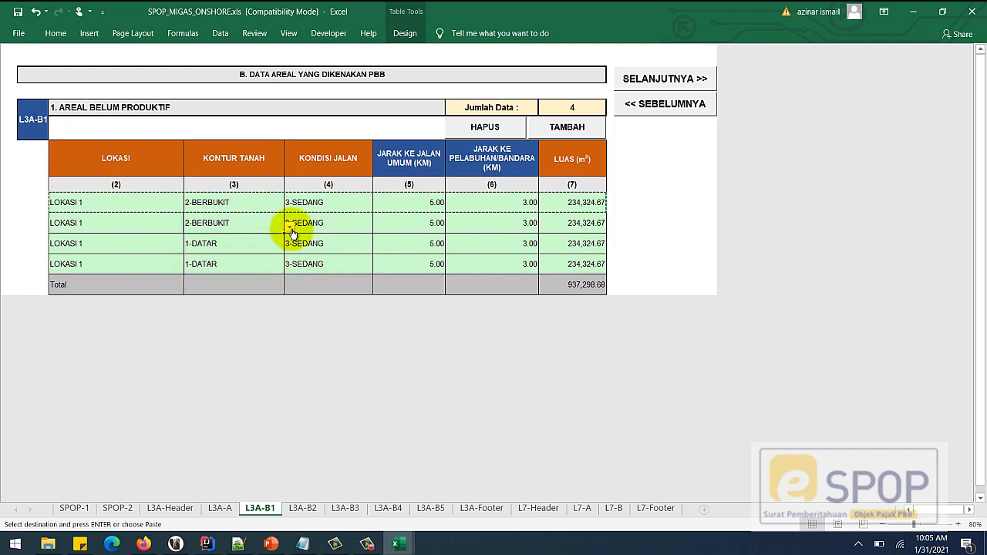
click(290, 226)
click(257, 238)
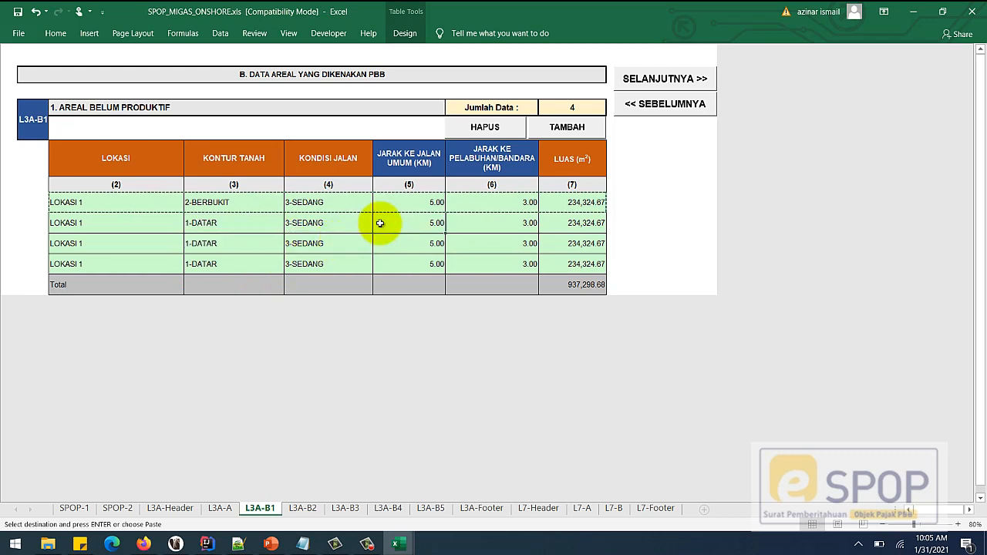
- Set the LUAS of rows 3, 4 and 2 to 45,654, 456 and 65
click(574, 245)
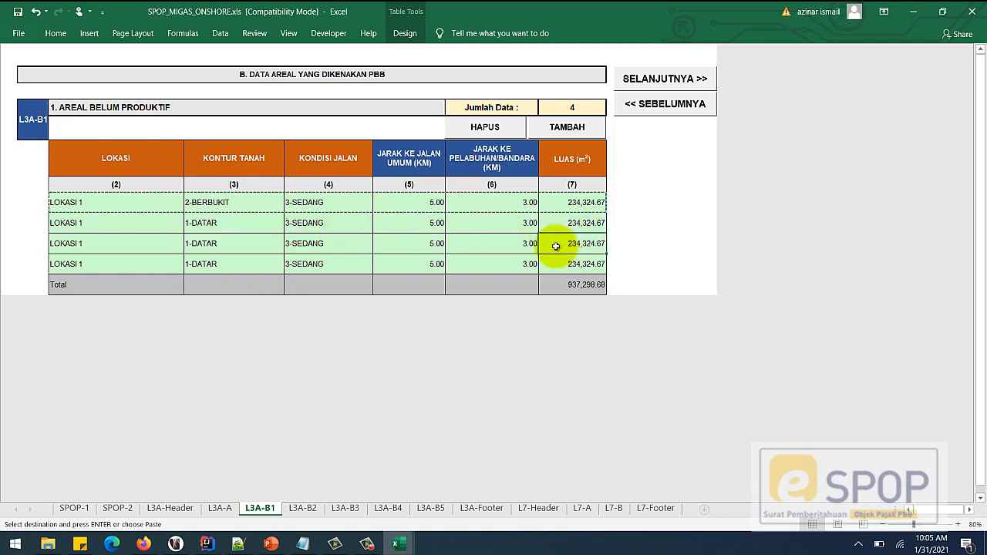
text(45654)
key(Return)
text(456)
click(575, 222)
text(65)
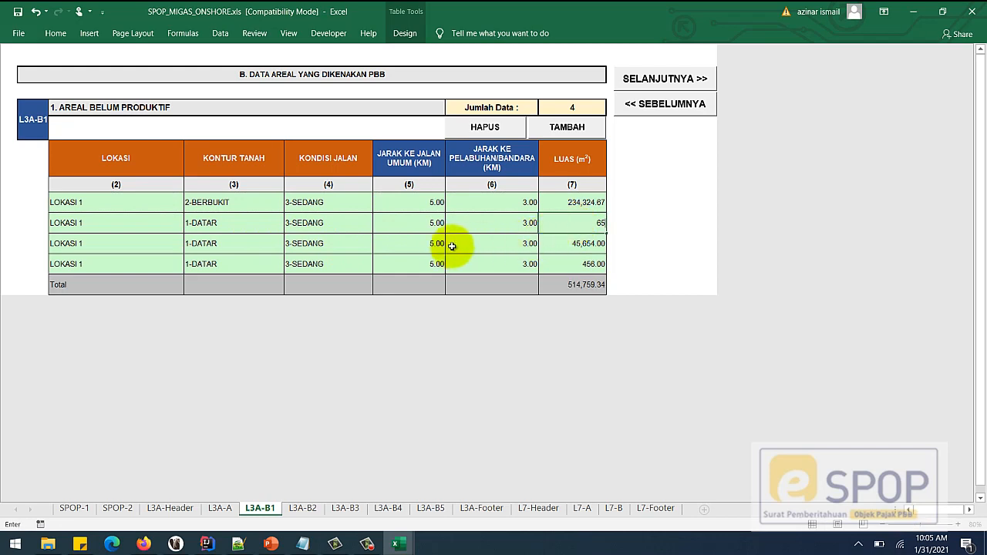
click(440, 252)
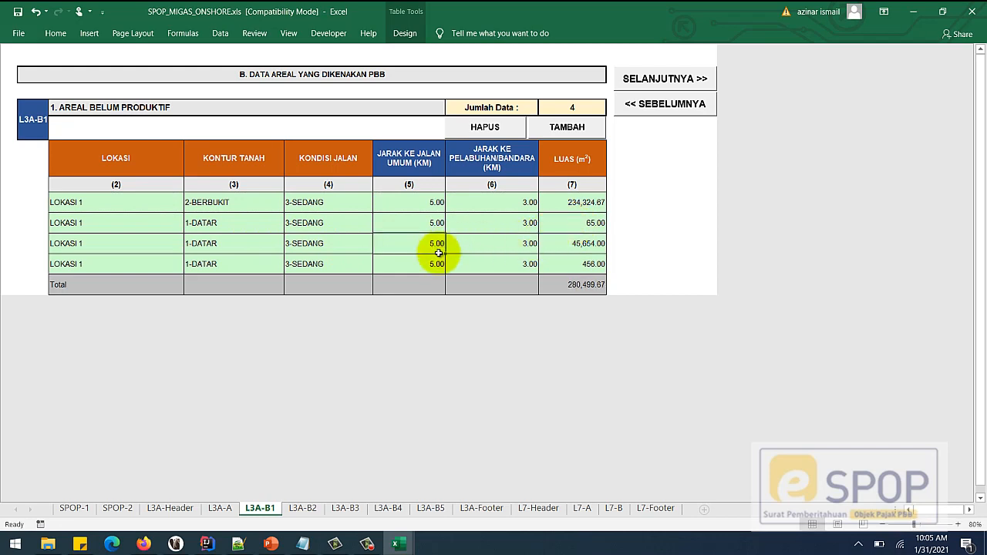
click(498, 253)
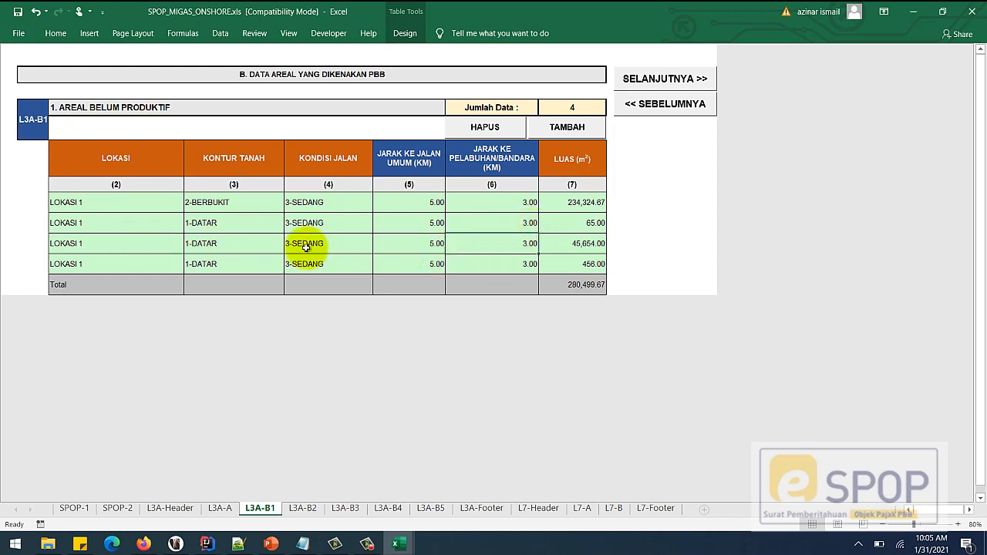
- Delete the three extra rows with HAPUS, keeping only the LOKASI 1 row
click(434, 247)
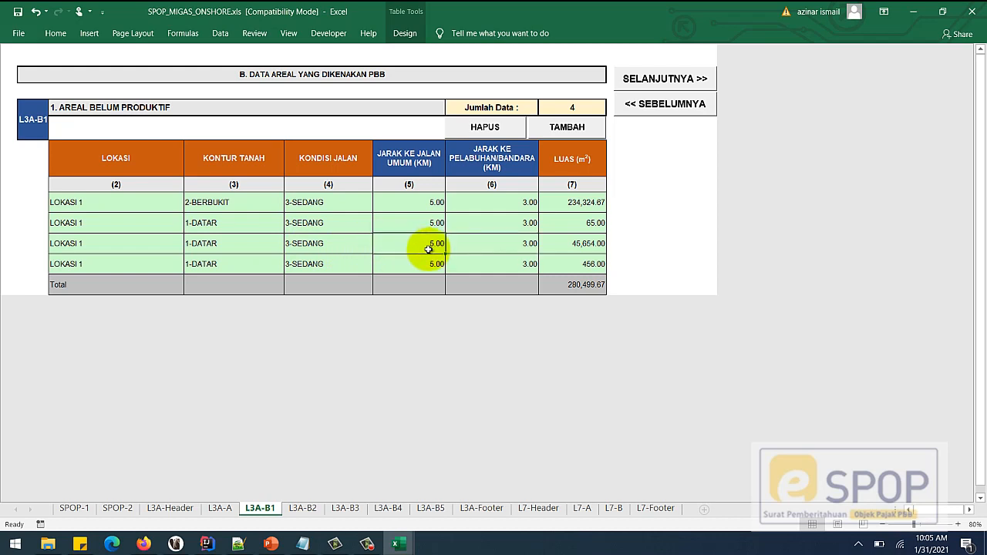
click(485, 126)
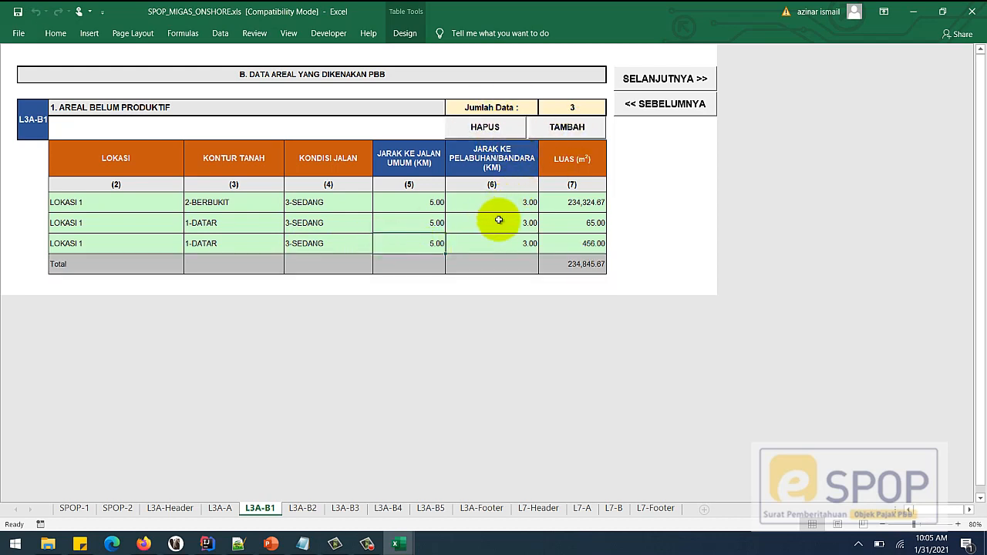
click(485, 128)
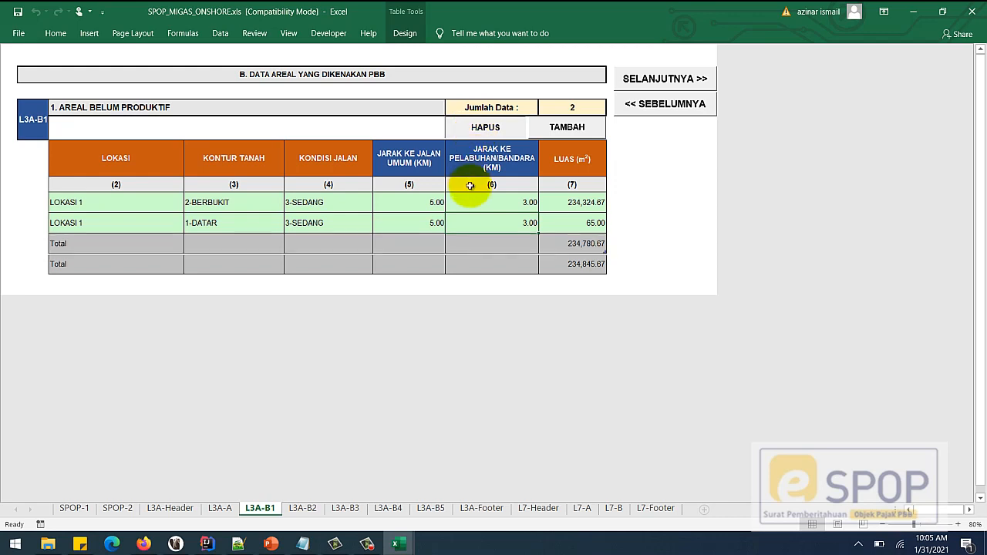
click(421, 222)
click(485, 127)
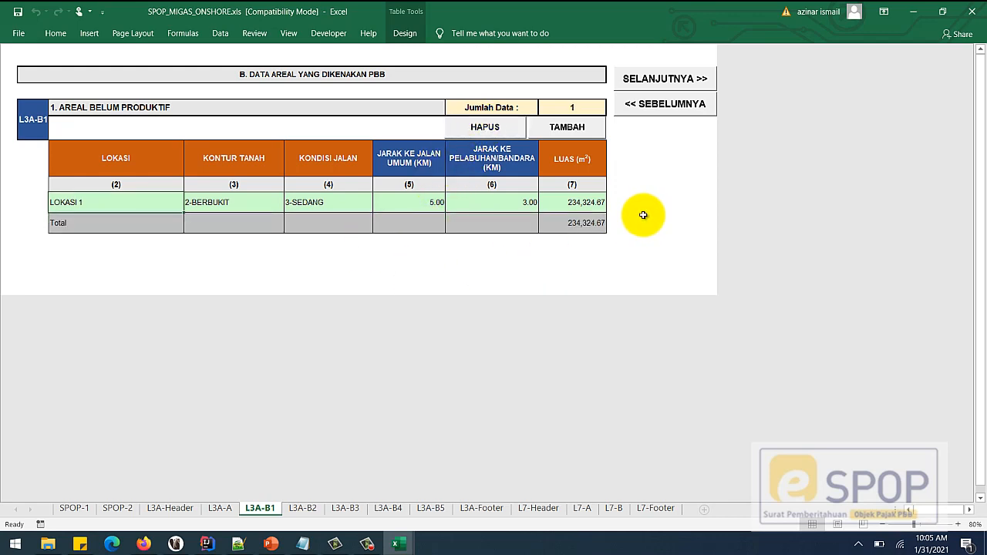
drag(189, 202, 562, 214)
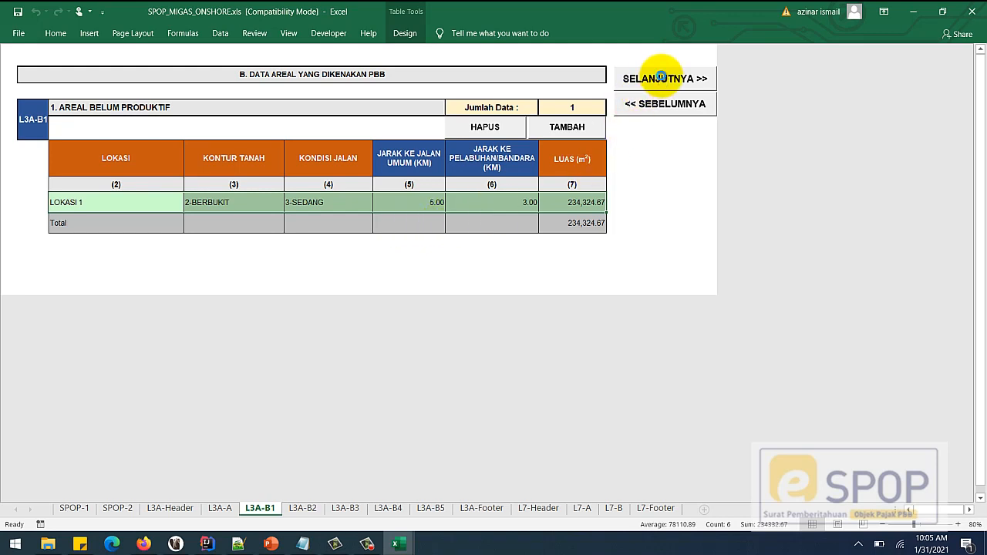
- On sheet L3A-B2, enter LOKASI SATU with 2-BERBUKIT contour and 1-SANGAT BAIK road
click(661, 78)
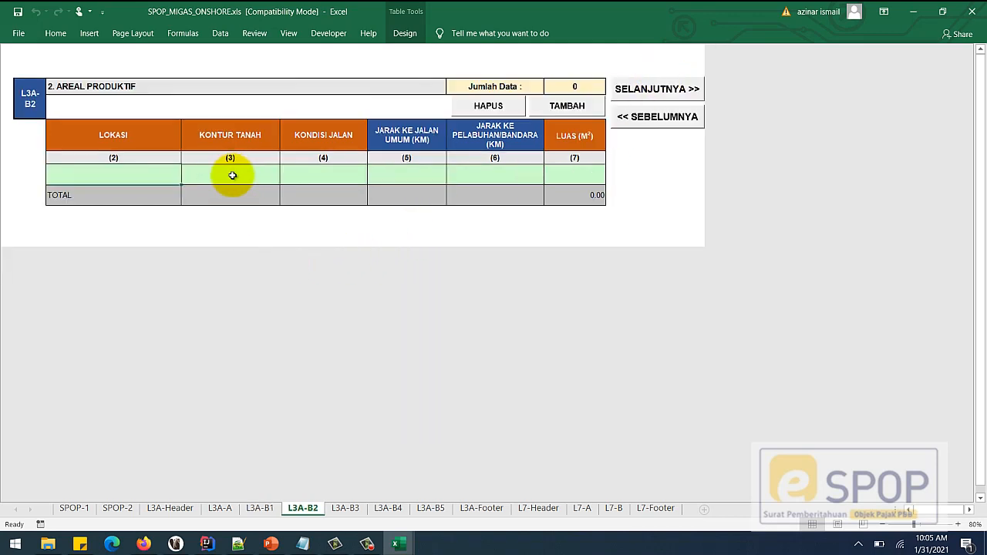
click(148, 180)
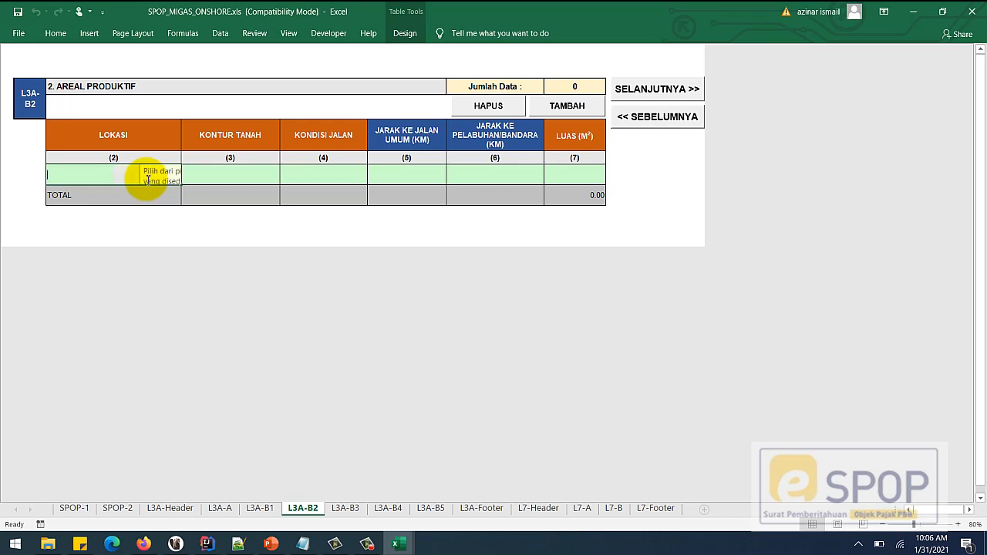
text(LOKA)
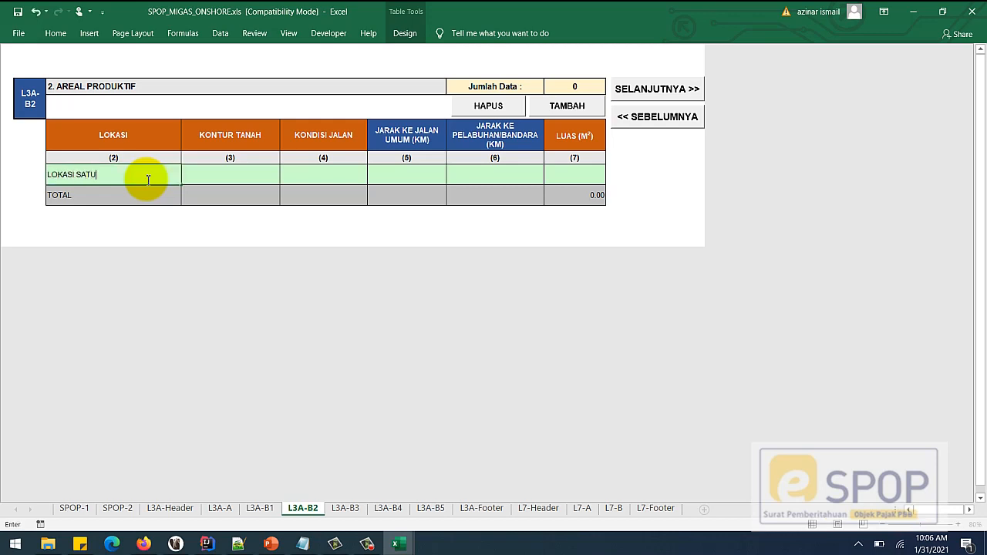
text(SI SATU)
click(249, 176)
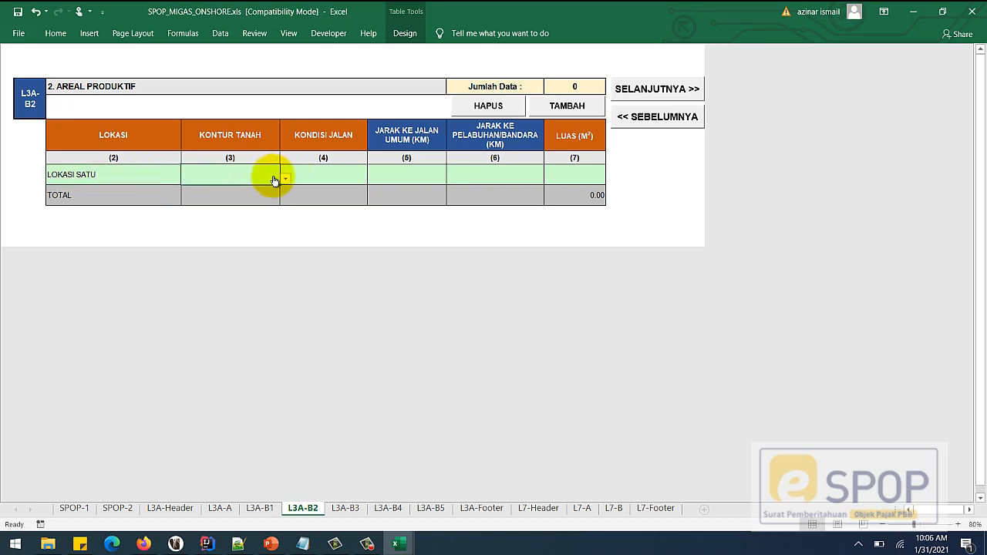
click(271, 194)
click(315, 177)
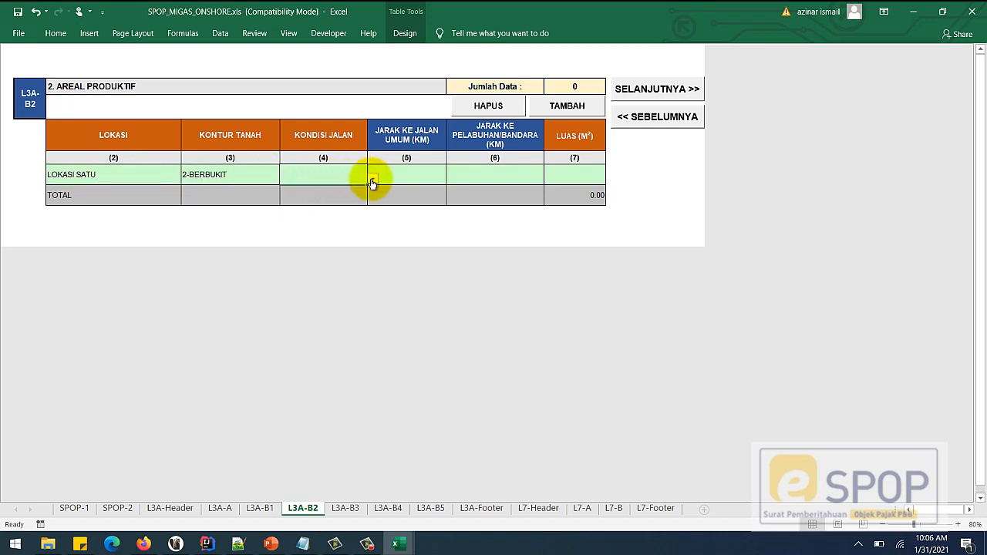
click(372, 180)
click(365, 188)
- Set the row's distances to 12 and 4 and its area to 576,757.87
click(397, 176)
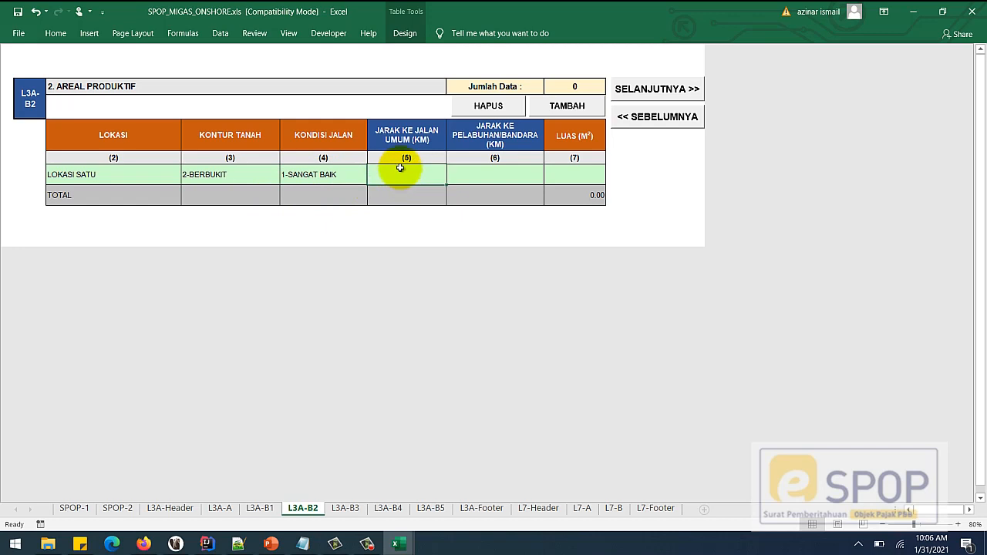
text(12)
click(483, 173)
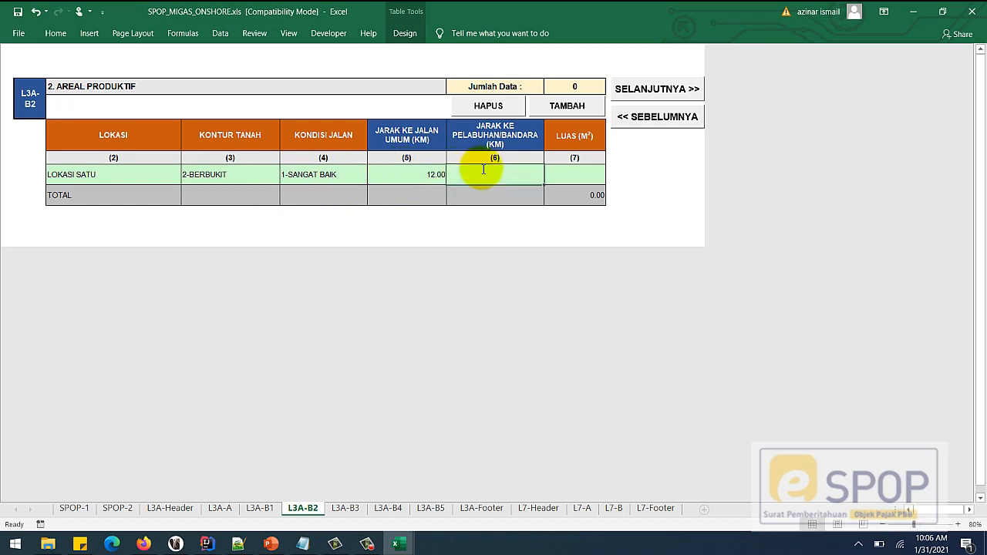
text(4)
click(569, 176)
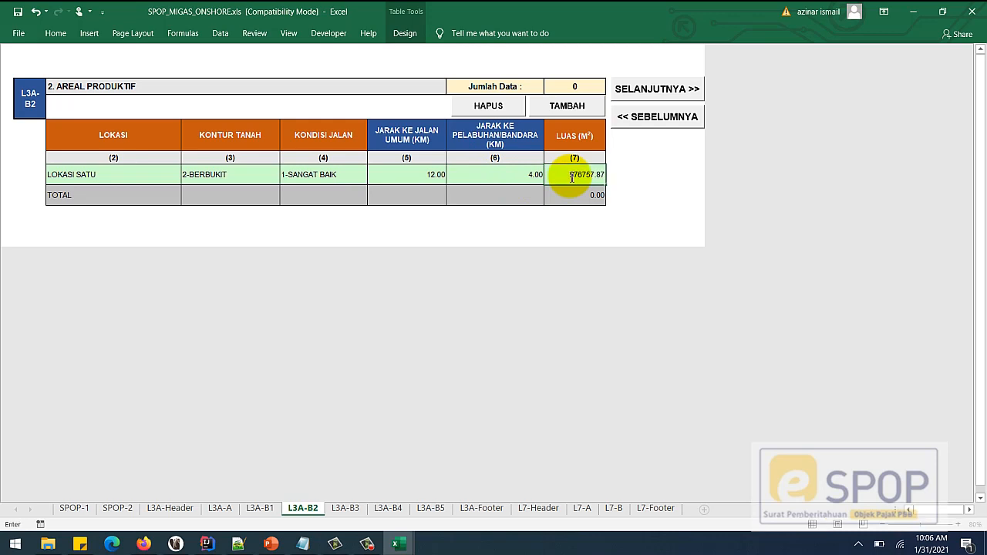
key(Return)
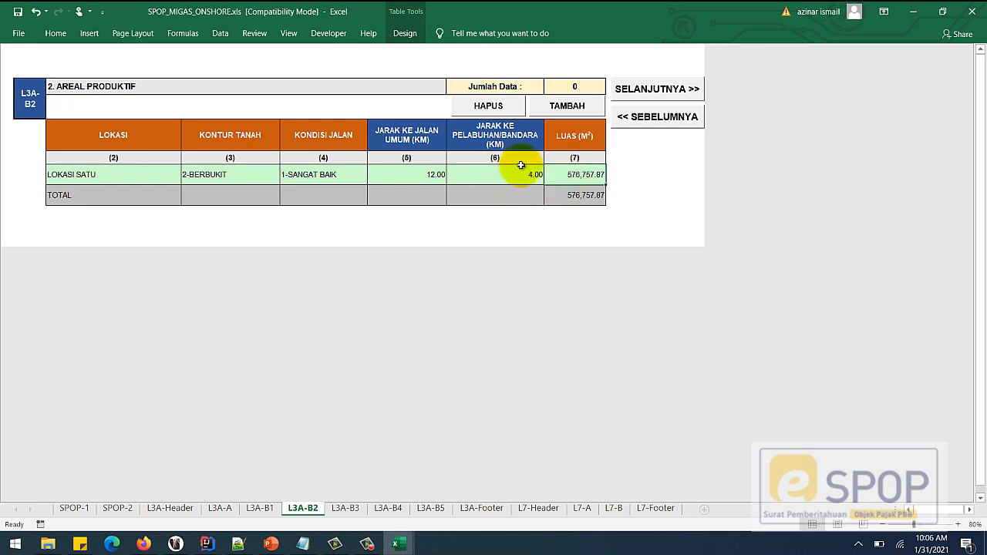
- Test adding and removing rows, clear the filled row, and reselect 2-BERBUKIT contour
click(569, 105)
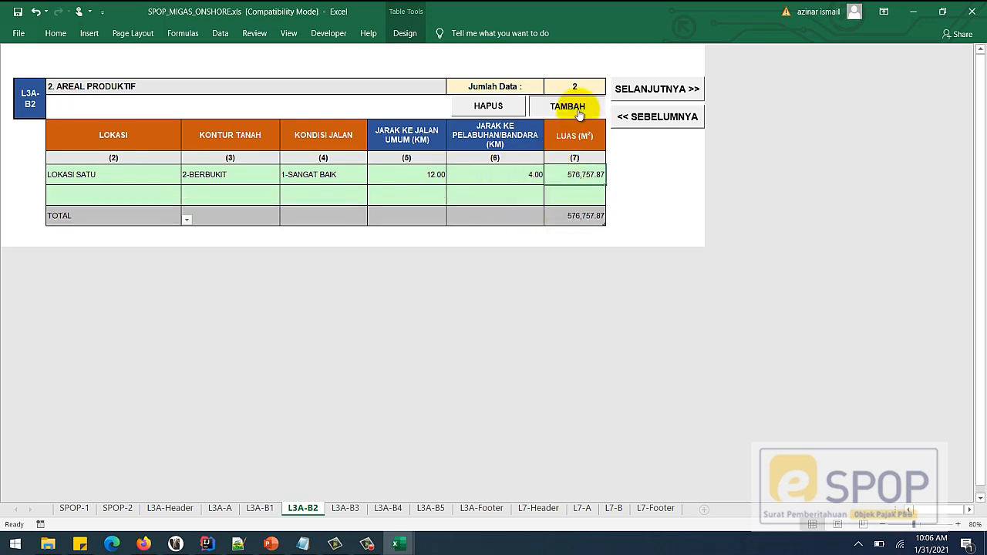
click(492, 105)
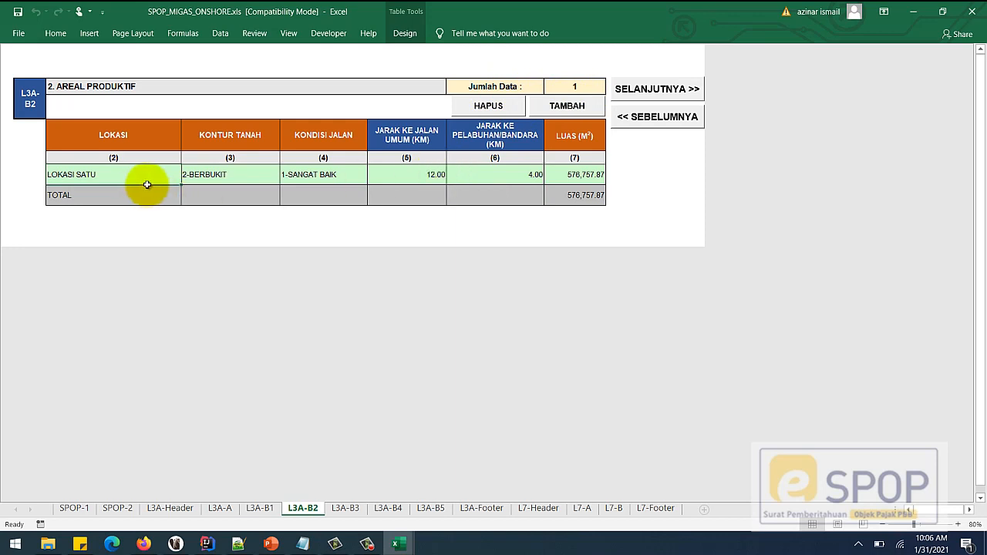
click(477, 176)
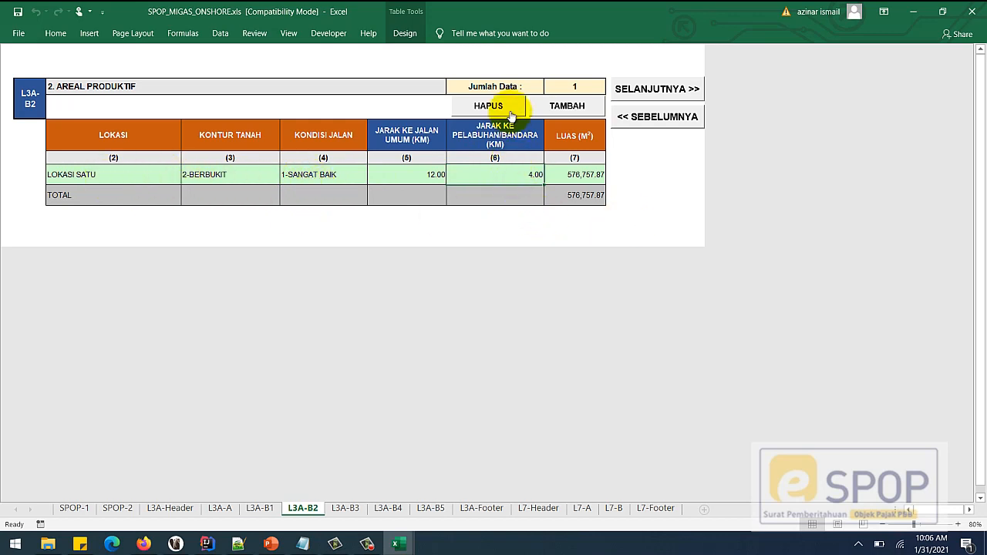
click(505, 108)
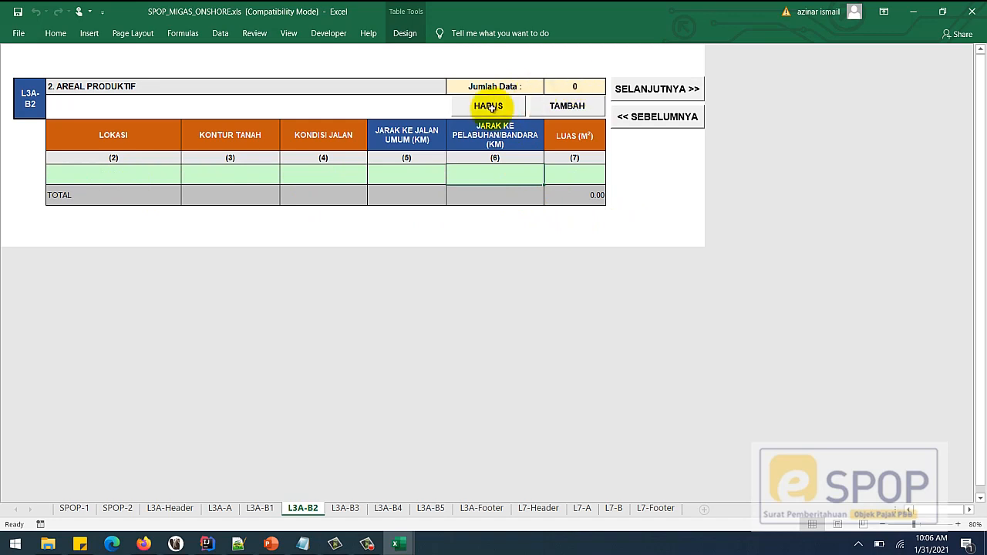
drag(103, 177, 557, 172)
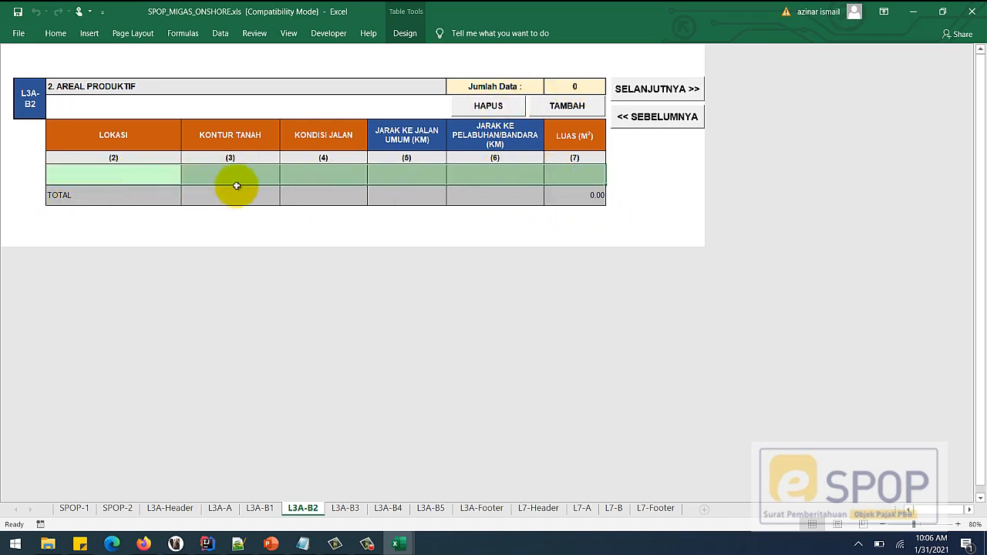
click(121, 177)
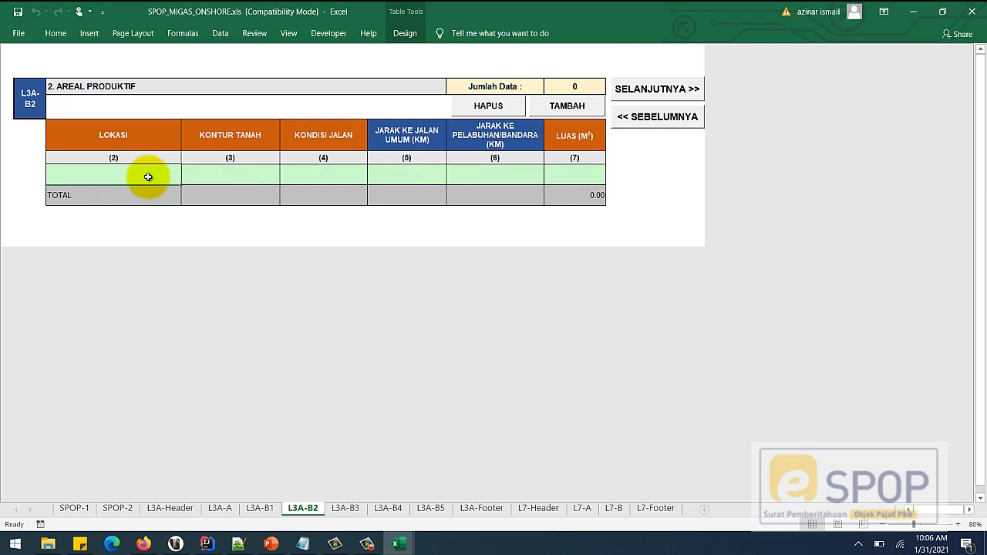
click(254, 179)
click(284, 180)
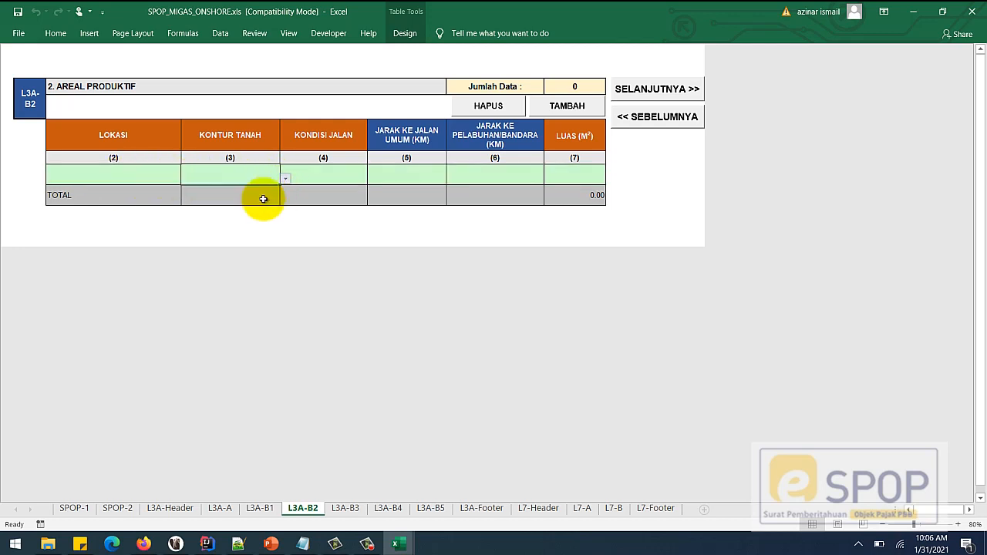
click(238, 198)
click(460, 179)
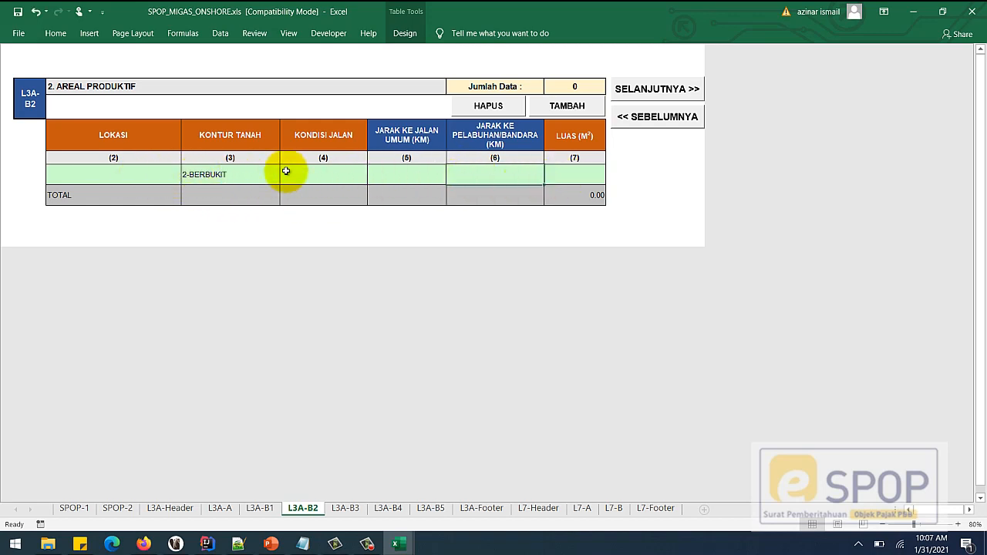
- Add a second row, then delete rows until Jumlah Data is 0
click(564, 110)
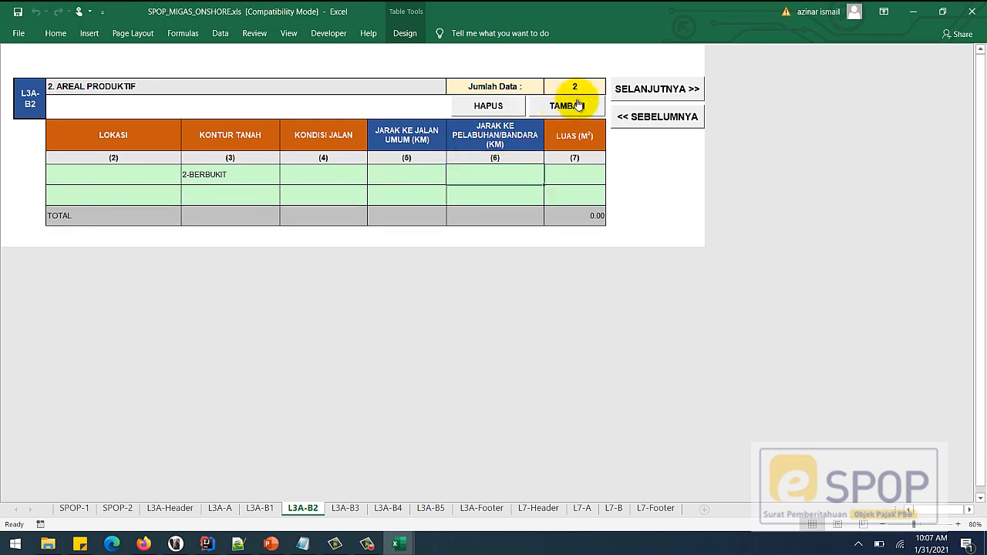
click(397, 198)
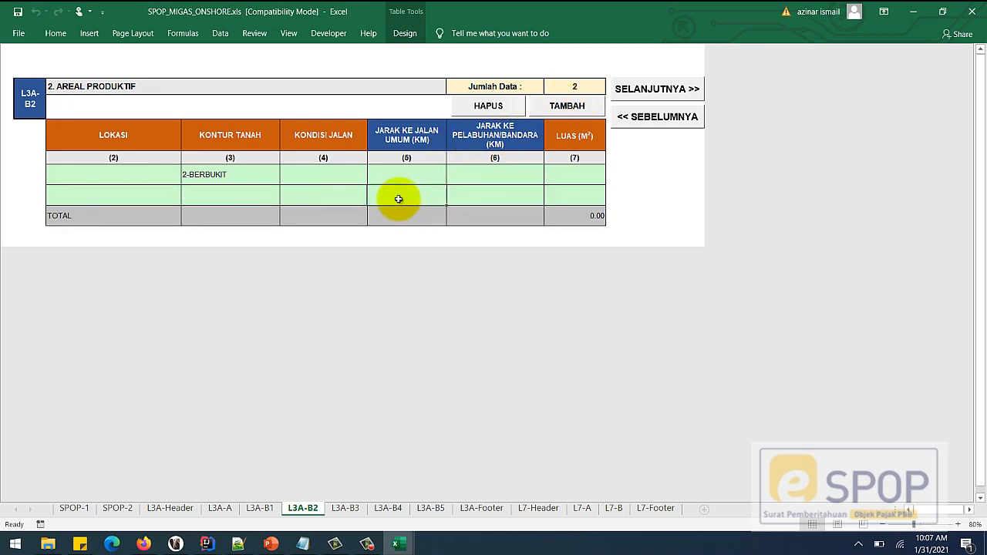
click(485, 106)
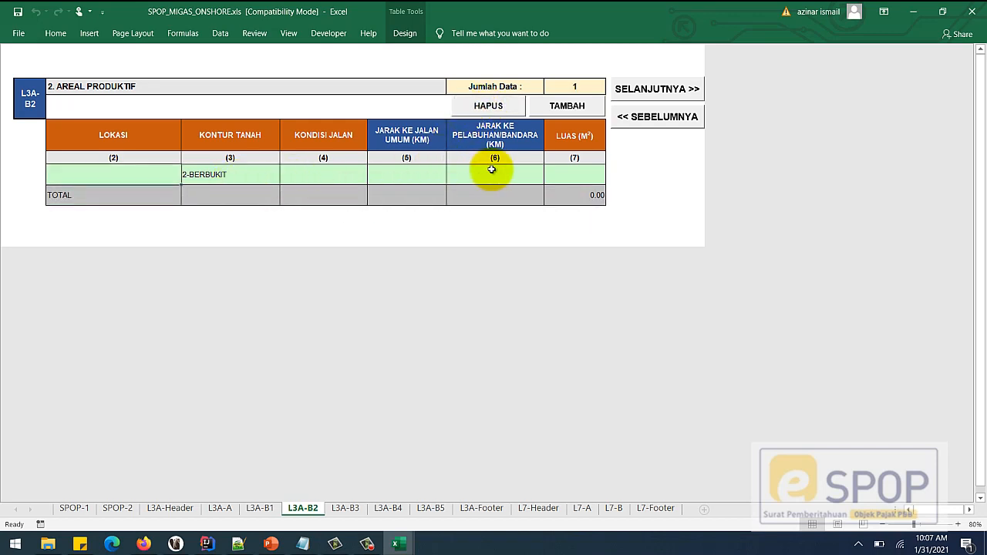
click(484, 105)
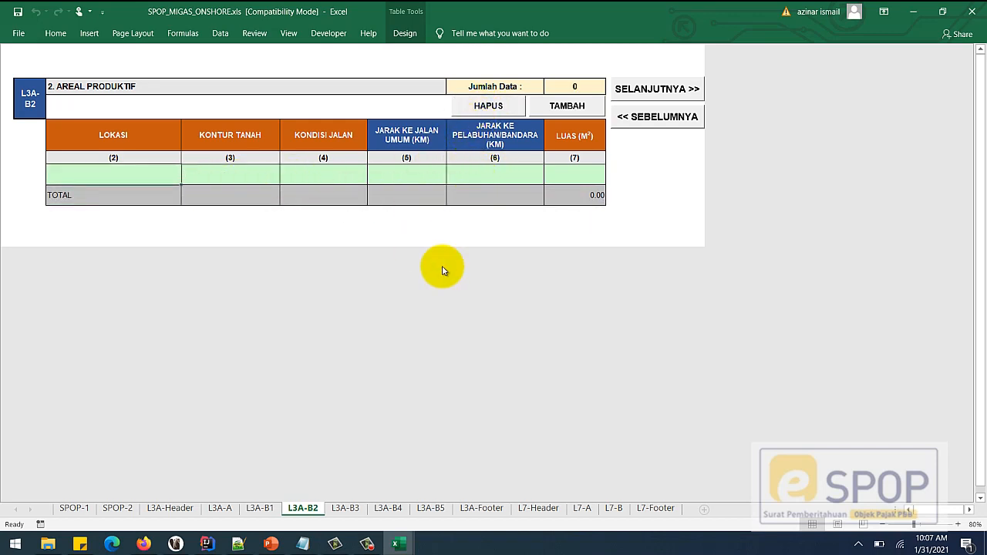
- Advance through sheets L3A-B3 and L3A-B4 to the L3A-B5 AREAL EMPLASEMEN sheet
click(655, 88)
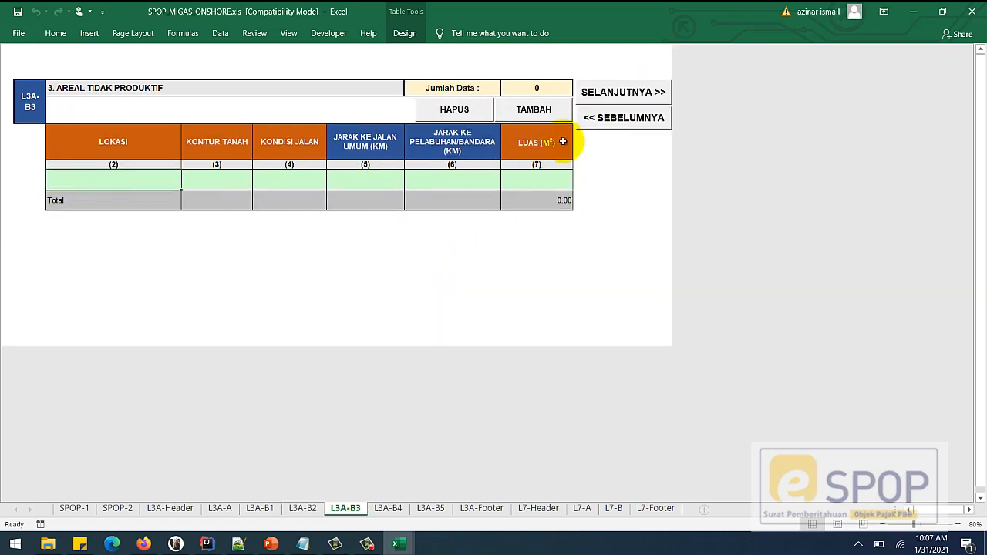
click(633, 90)
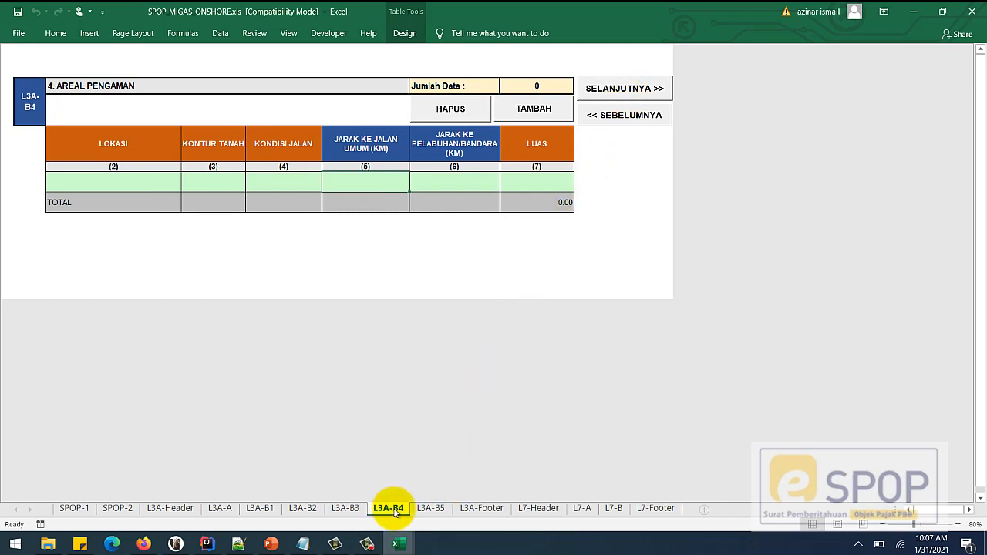
click(631, 89)
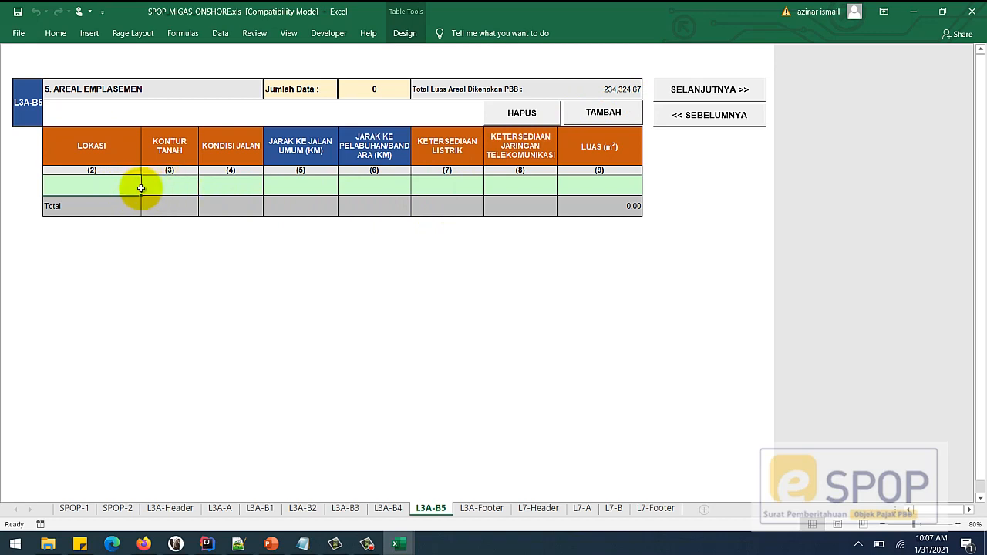
- Enter LOKASI SATU as the location, with KONTUR TANAH 2-BERBUKIT and KONDISI JALAN 3-SEDANG
double_click(104, 186)
text(LOKASI SATU)
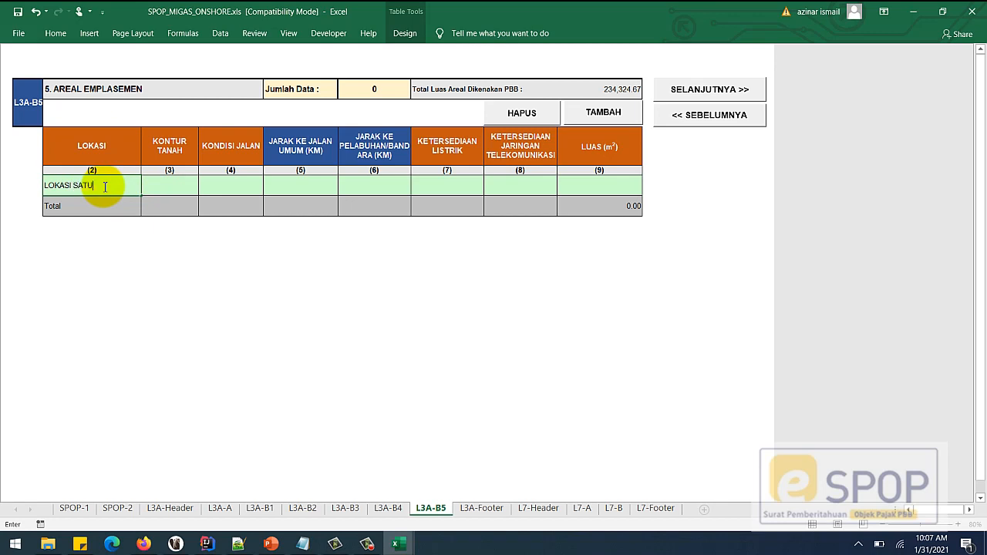
click(180, 186)
click(205, 190)
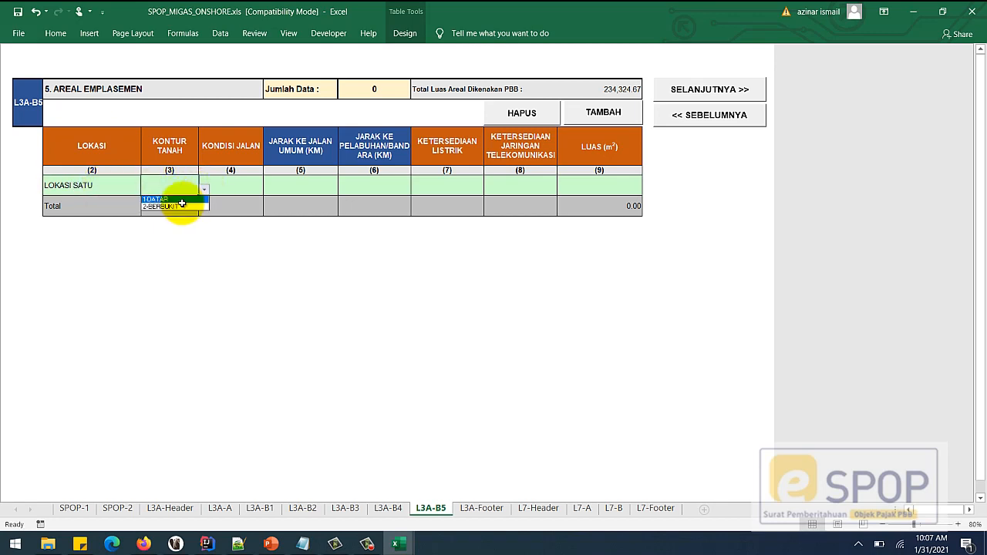
click(180, 205)
click(219, 191)
click(268, 189)
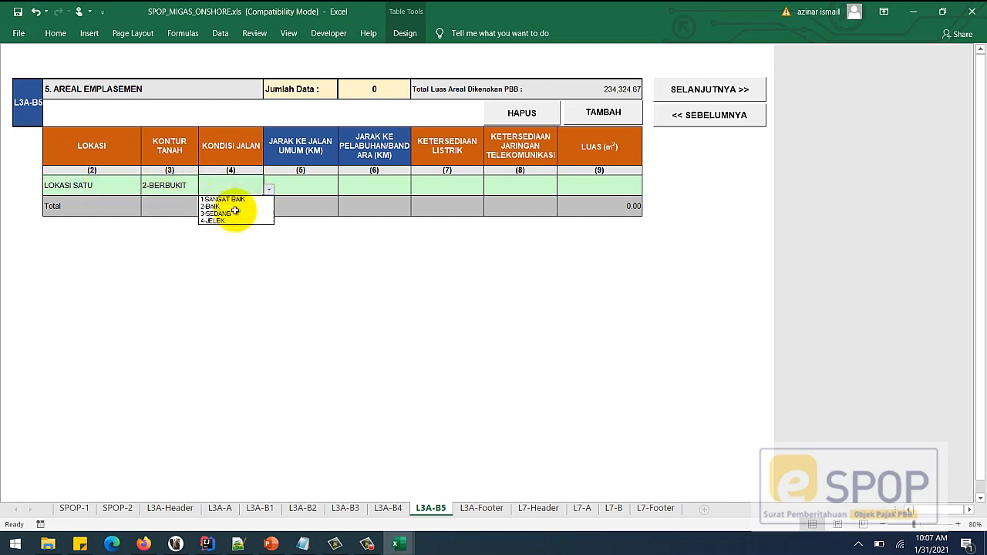
click(227, 212)
- Enter distances 12 and 3, electricity 2-SENDIRI, telecom 2-TIDAK ADA, then add the row with TAMBAH
click(295, 191)
click(379, 185)
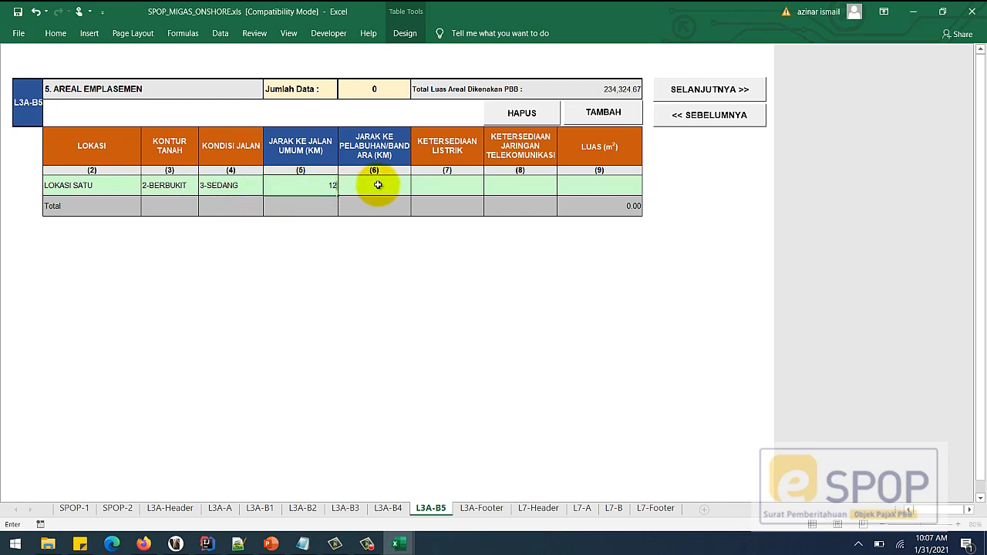
text(12)
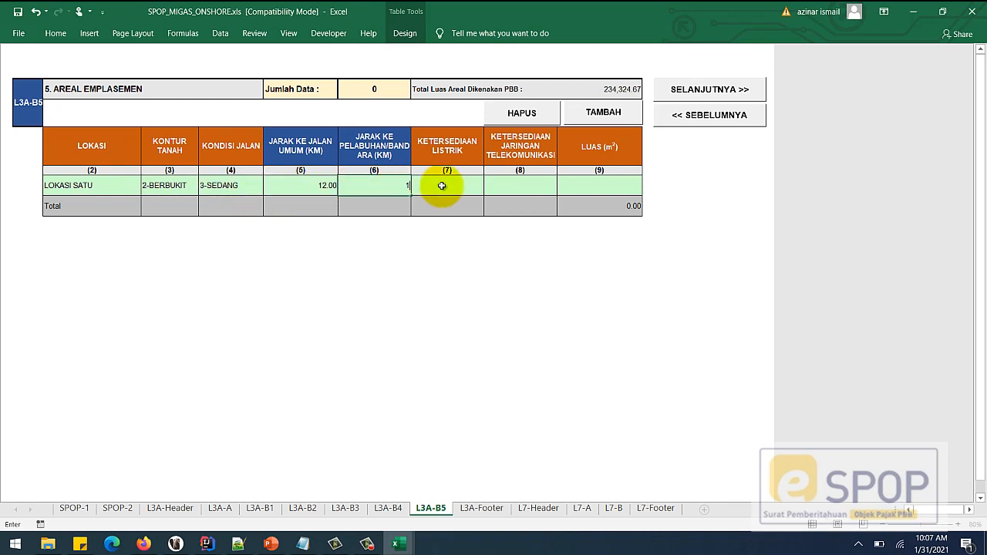
click(446, 186)
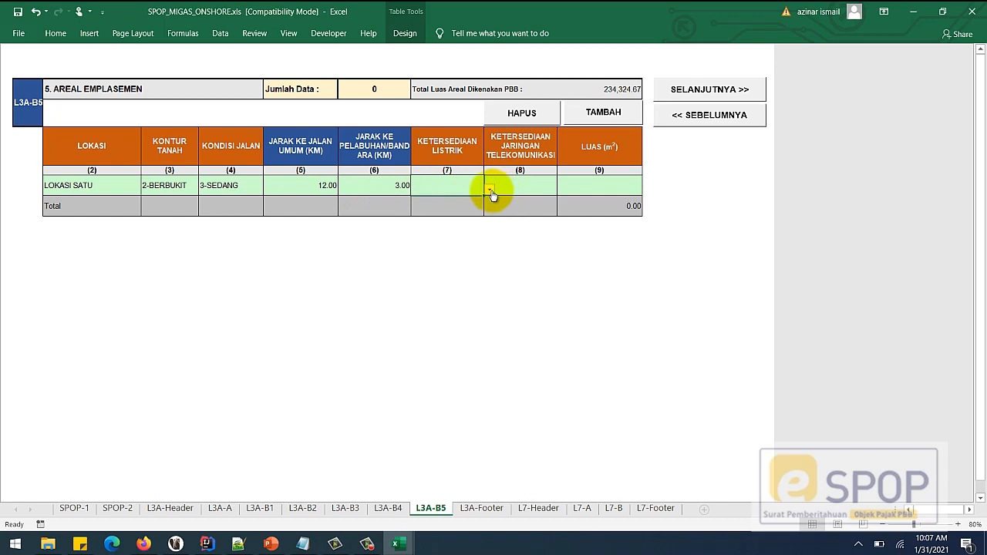
click(490, 189)
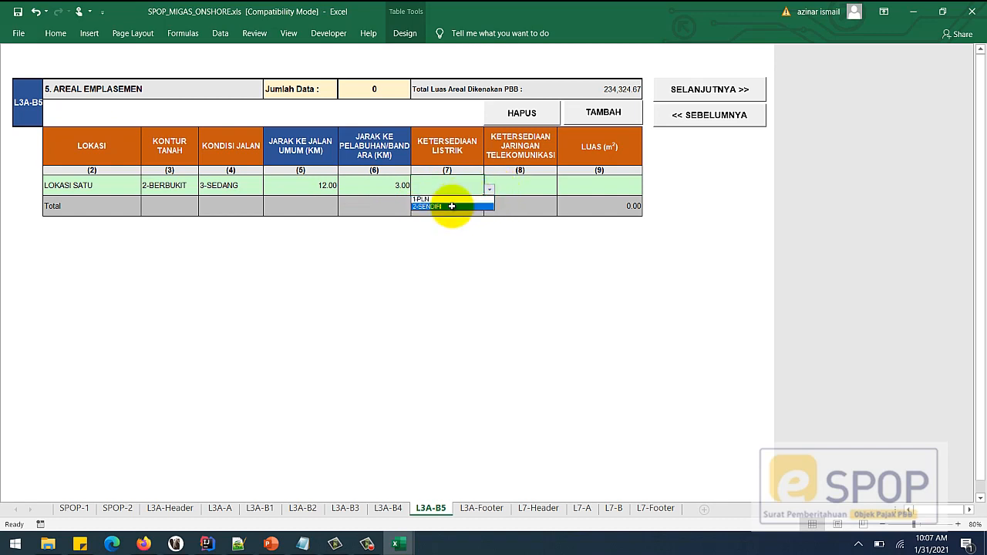
click(453, 207)
click(527, 189)
click(563, 189)
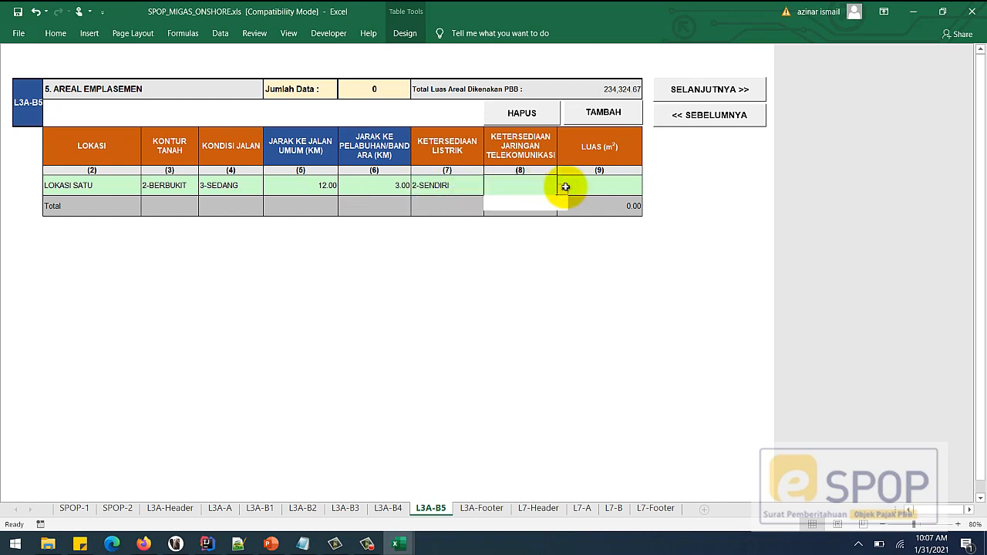
click(524, 207)
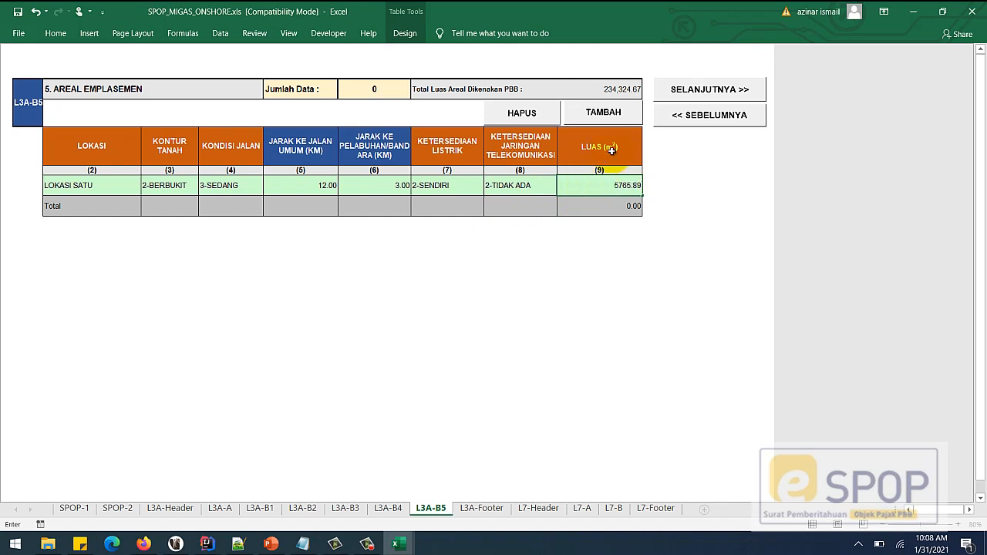
click(615, 120)
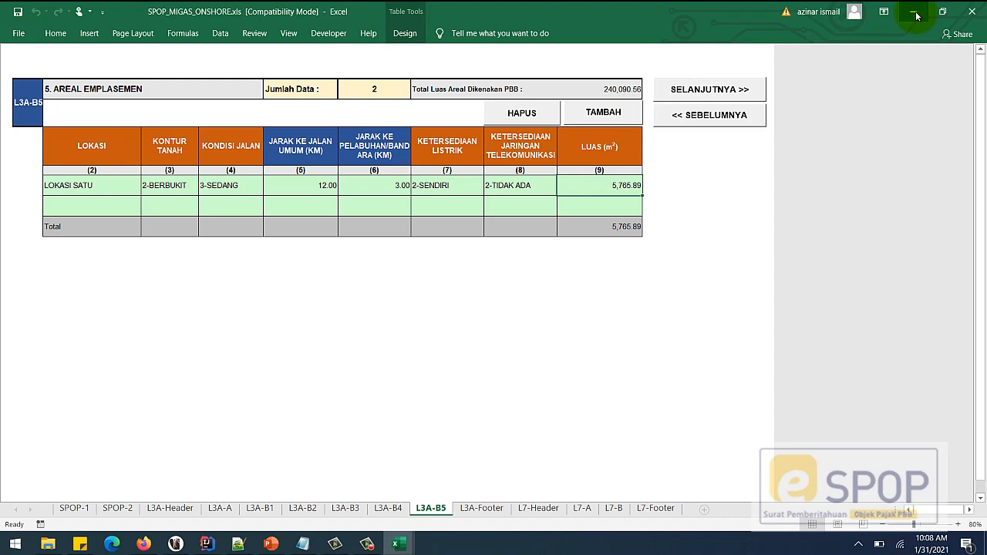
- Create a new blank workbook, Book1
click(18, 33)
click(35, 93)
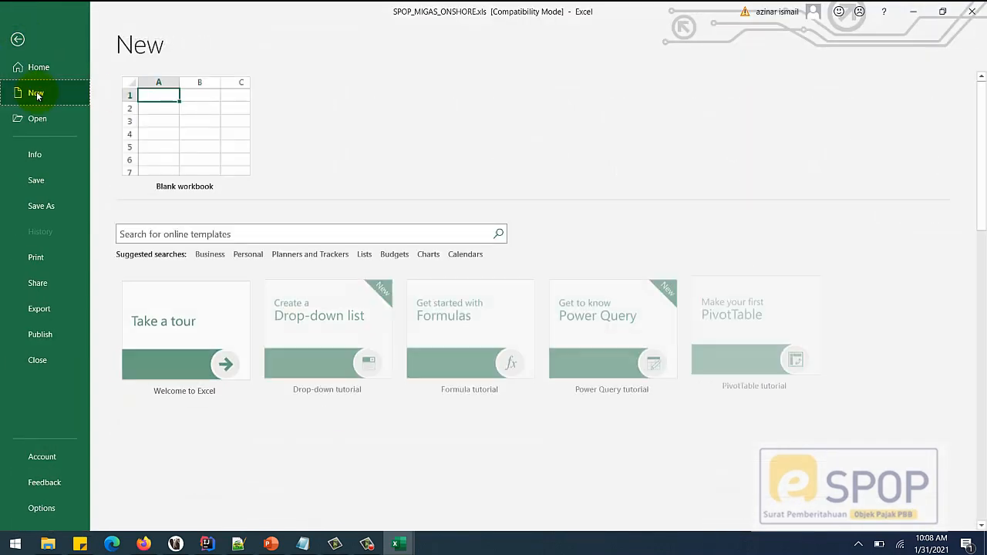
click(187, 118)
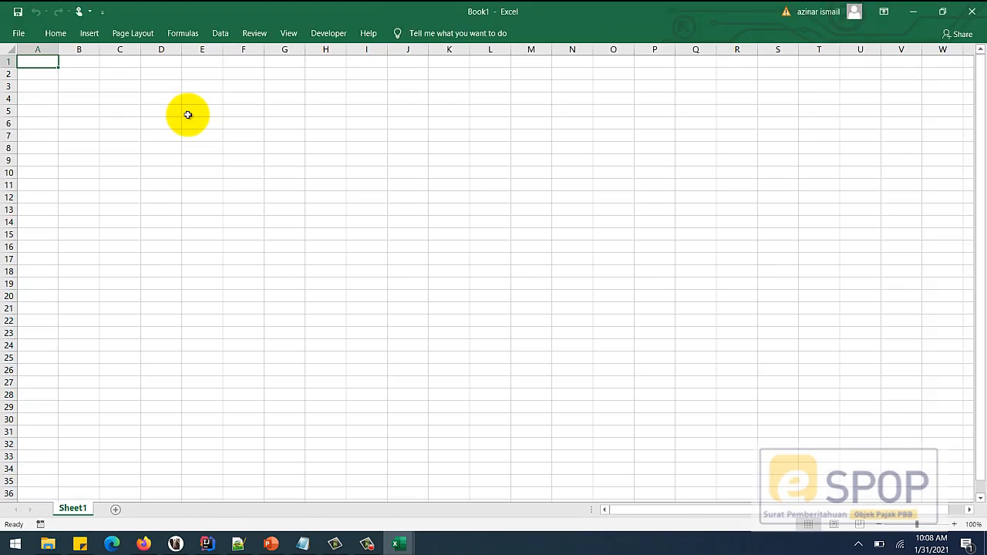
click(113, 171)
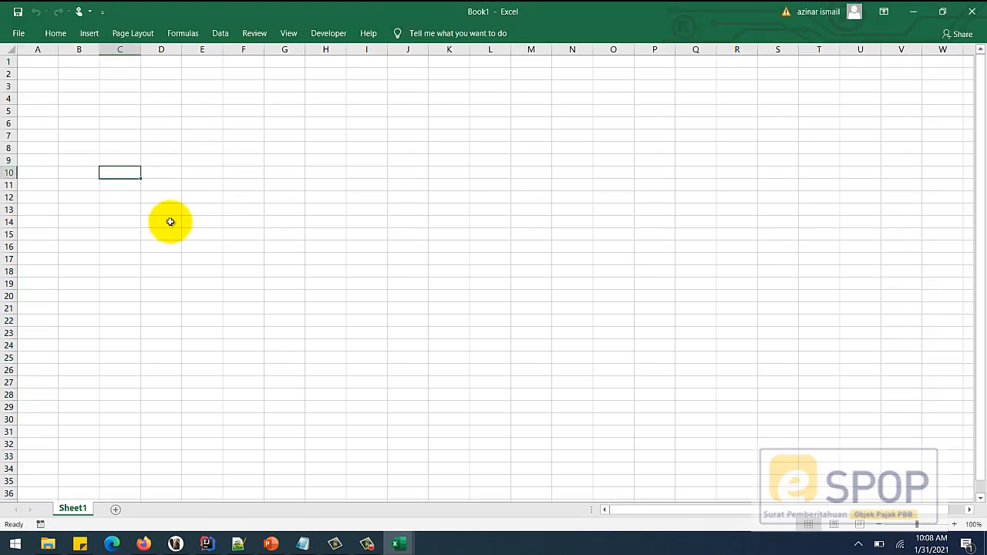
- Copy the LOKASI SATU row from the SPOP form and paste it at B5 in Book1
mouse_move(395, 546)
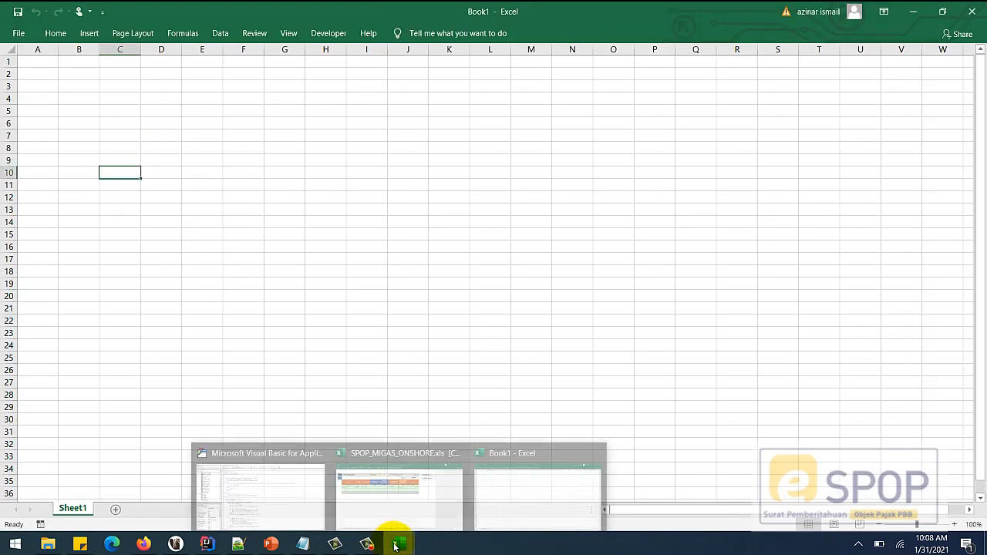
click(401, 505)
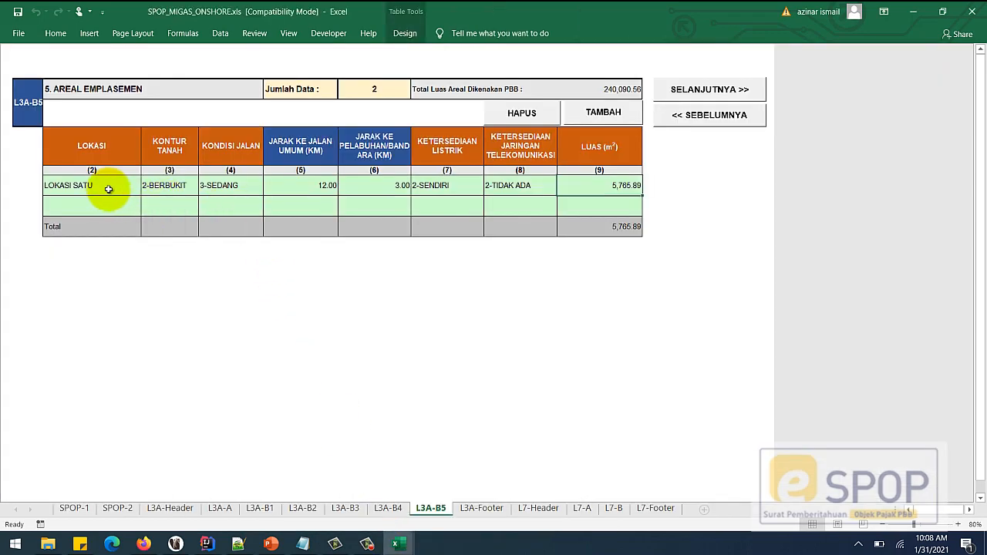
drag(109, 189, 591, 187)
key(ctrl+c)
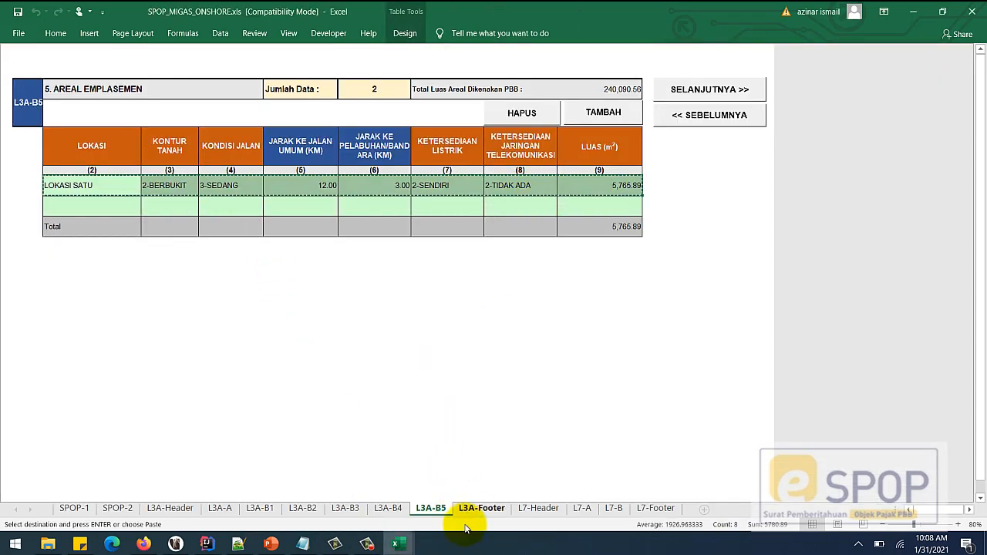
mouse_move(397, 542)
click(518, 488)
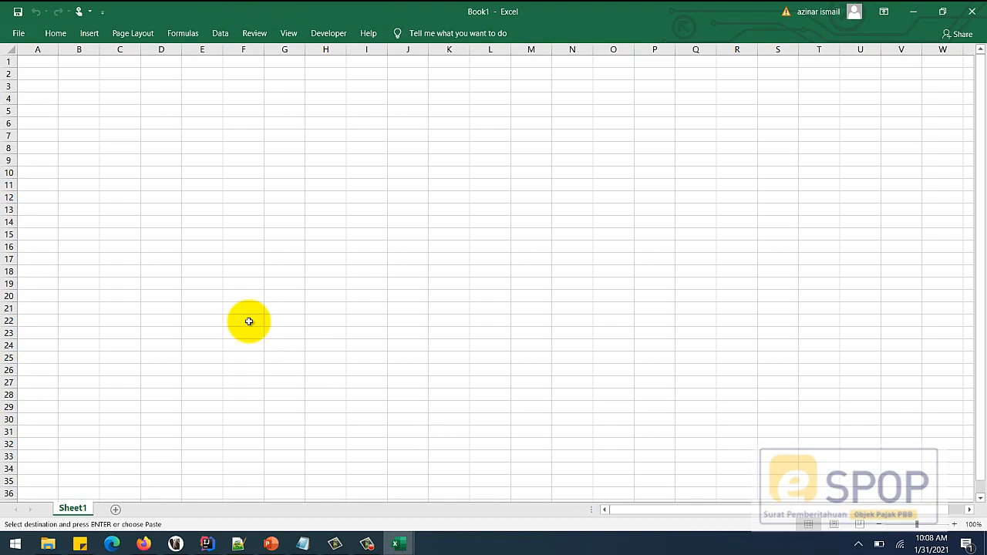
click(90, 109)
key(ctrl+v)
click(243, 195)
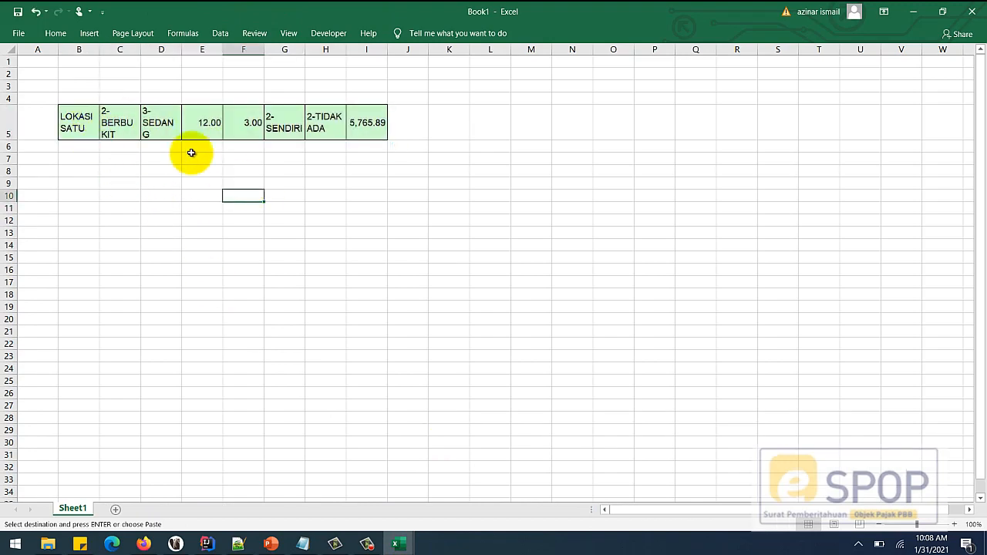
- Autofit all Book1 columns so the pasted row's text is fully visible
drag(108, 50, 325, 49)
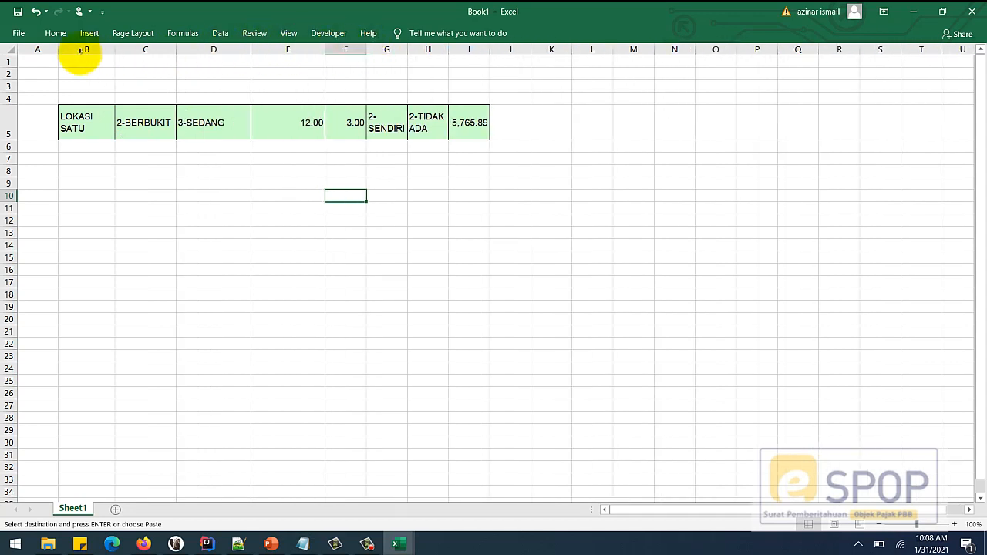
click(10, 50)
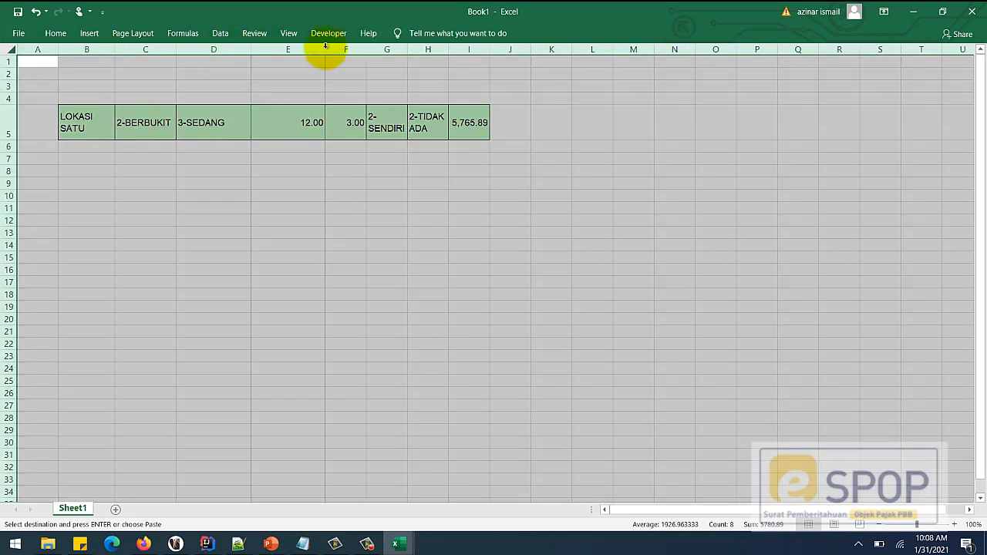
double_click(325, 48)
click(414, 199)
click(126, 180)
click(88, 170)
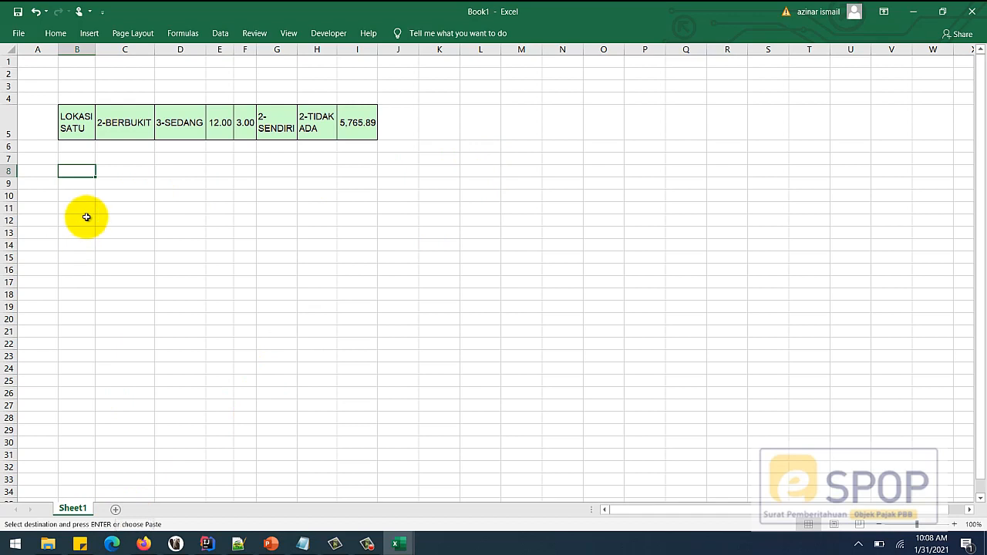
- Type headers LOKASI, KONTUR, KONDISI JALAN, JARAK1 and JARAK 2 in B8:F8
key(Escape)
text(LOKASI)
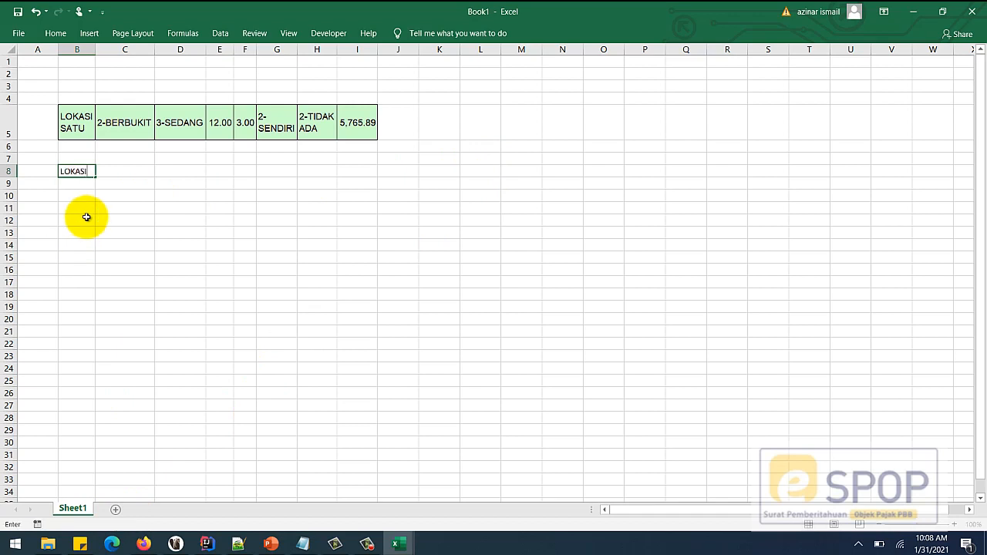
click(126, 171)
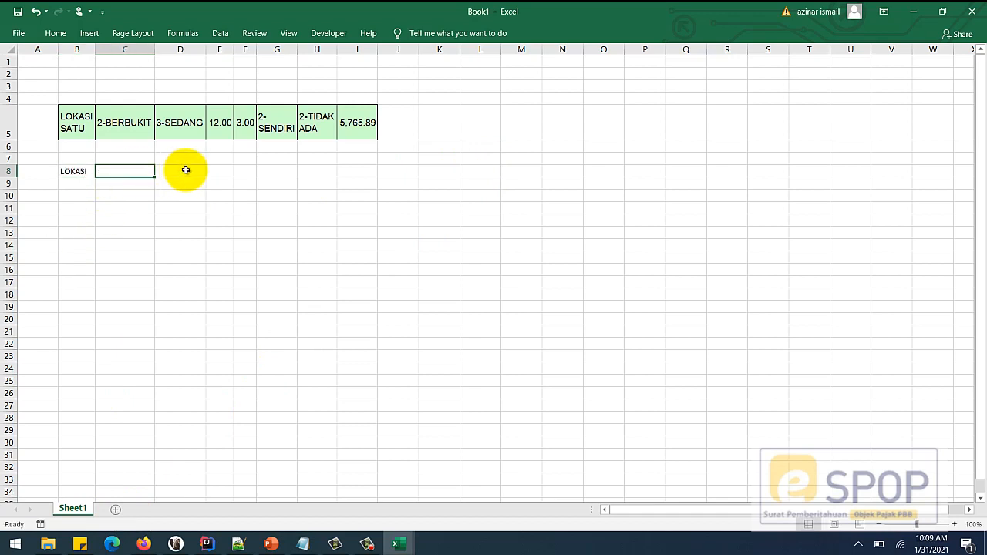
text(KONTUR)
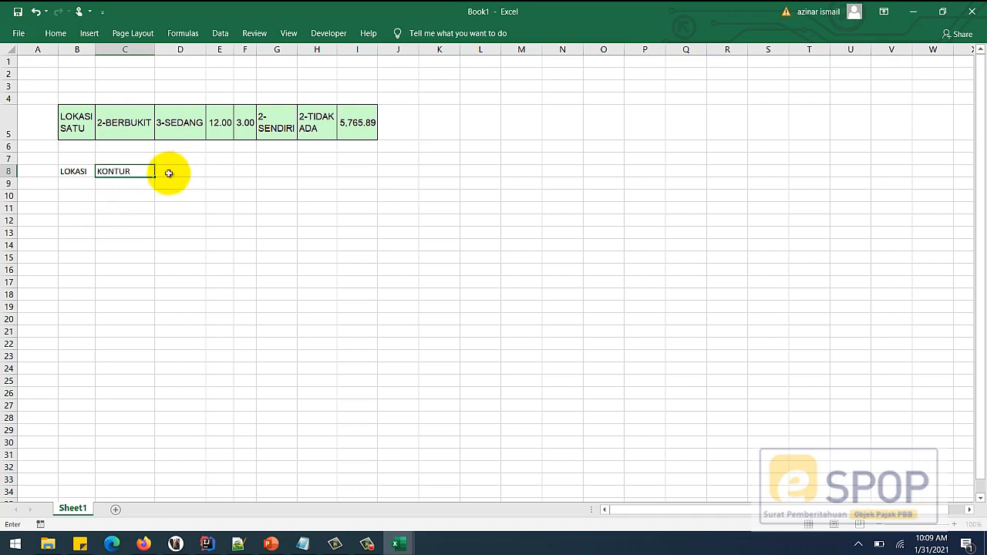
click(197, 173)
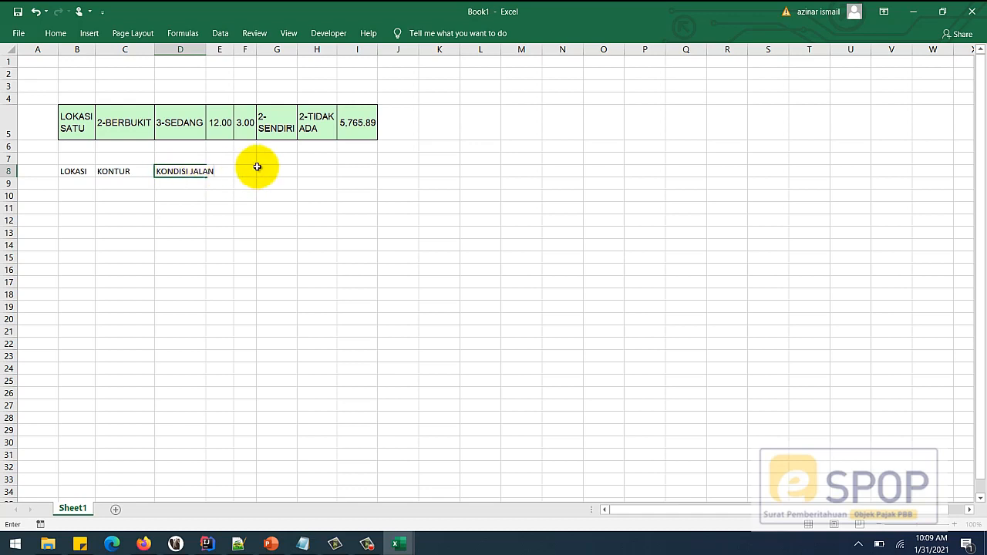
click(257, 172)
click(220, 171)
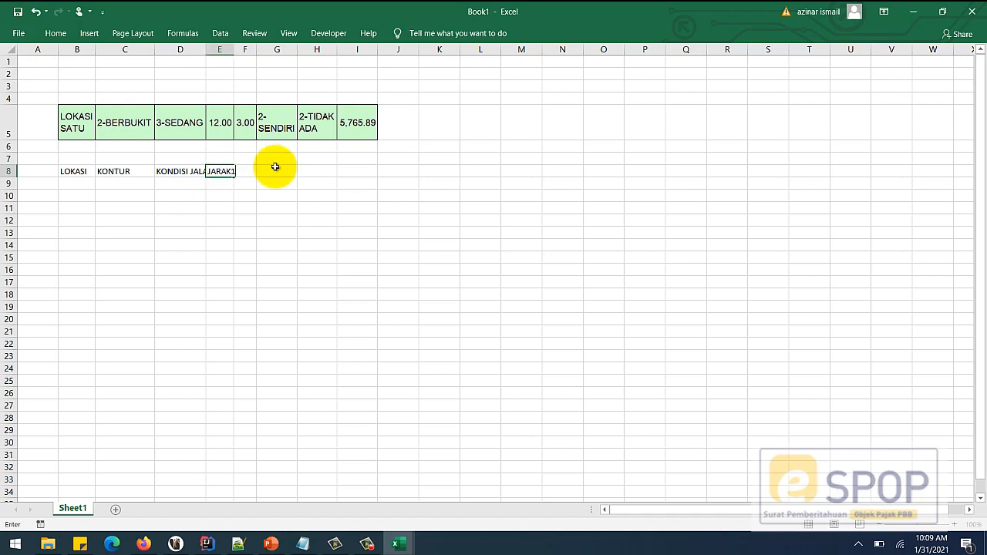
click(271, 170)
click(254, 171)
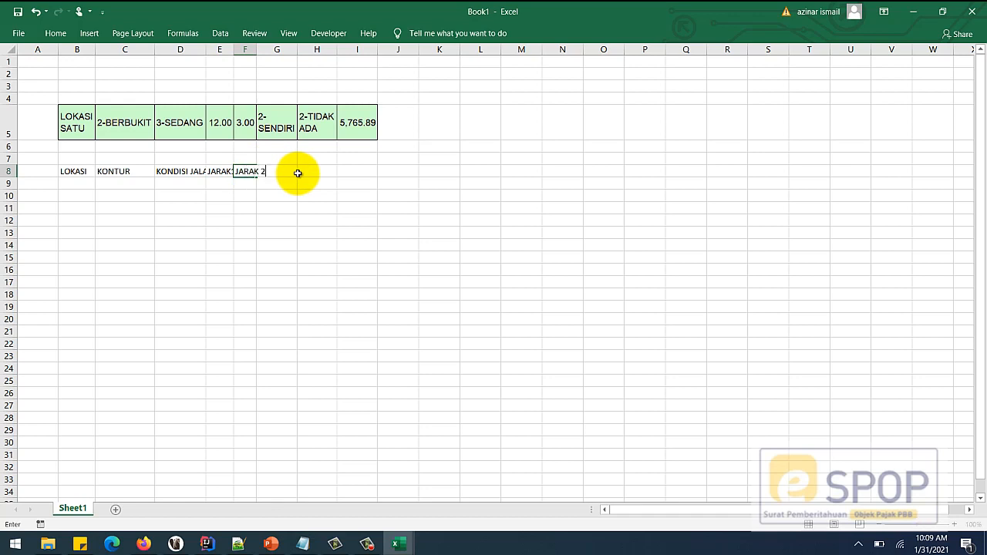
click(277, 232)
- Add headers LISTRIK, TELEKOMUNIKASI and LUAS in G8:I8, then autofit all columns
click(287, 171)
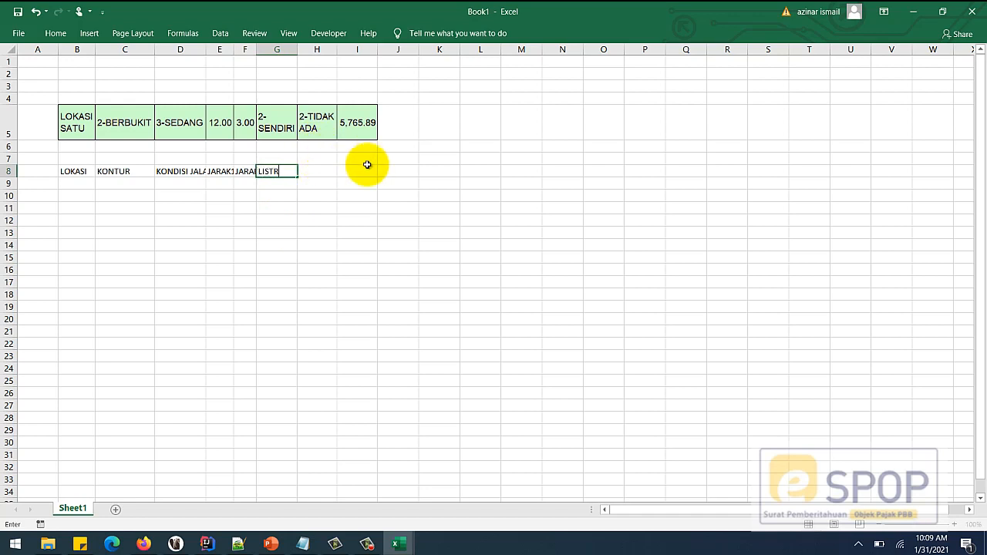
click(325, 168)
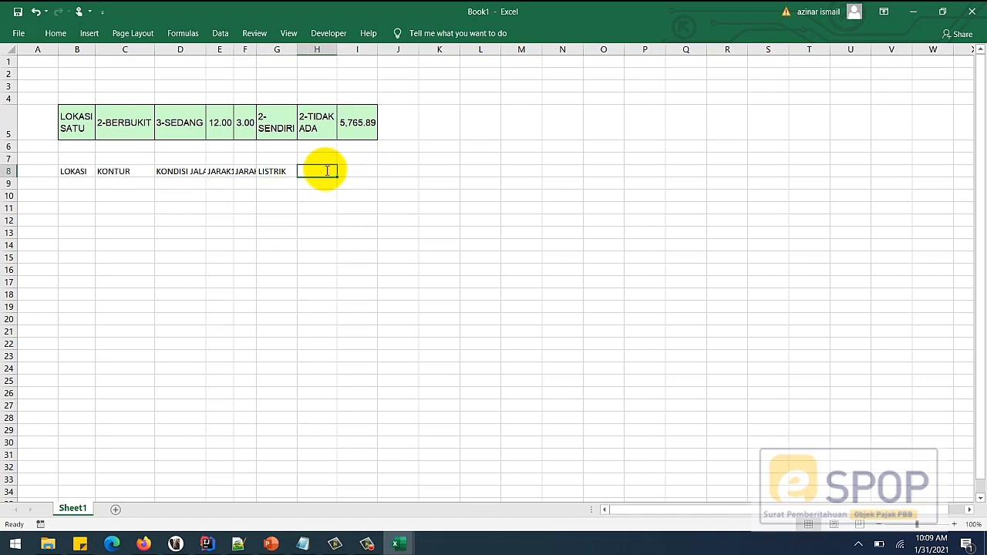
text(TELEKOMUNIKASI)
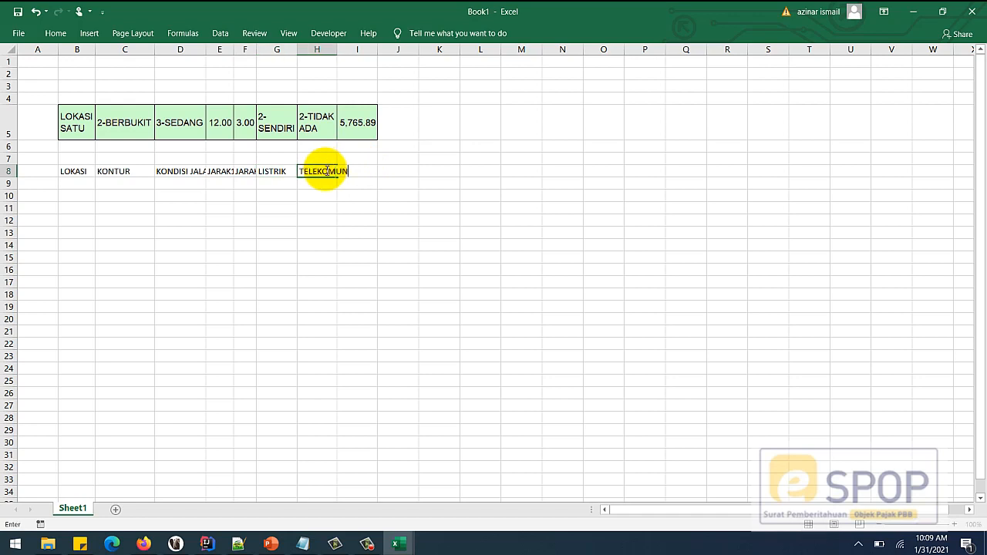
click(372, 193)
click(374, 172)
text(LUAS)
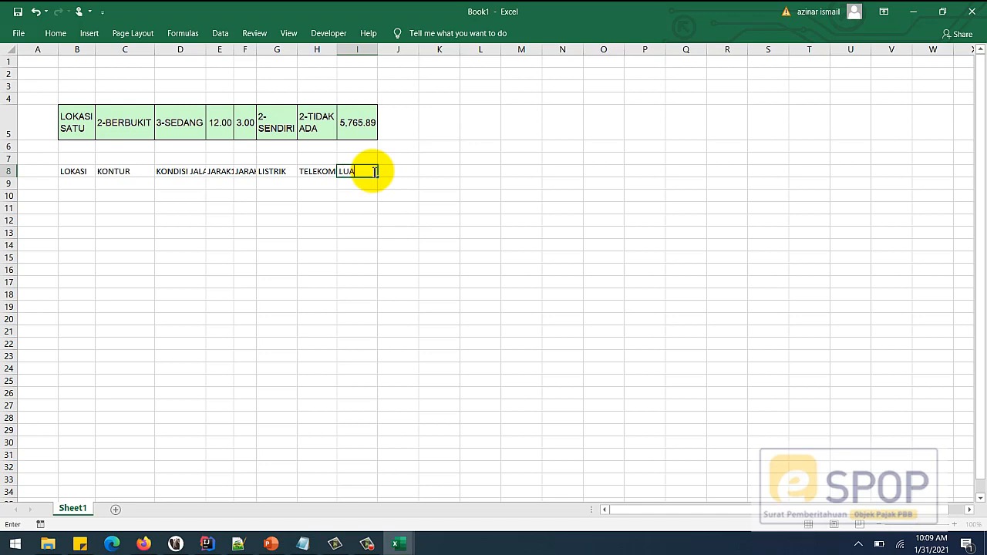
click(10, 49)
double_click(58, 49)
click(418, 264)
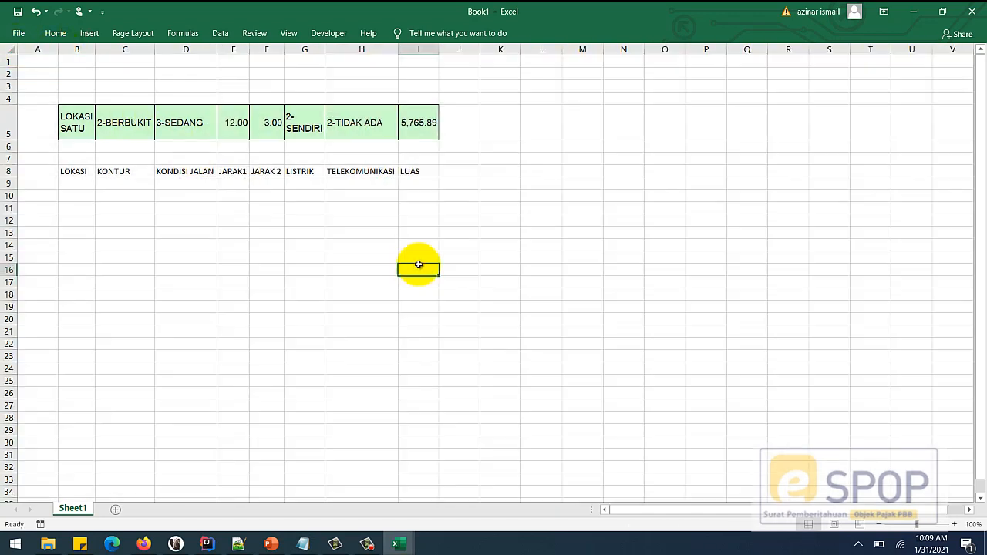
- Enter ADSD, 2 and 3 in B9, C9 and D9
click(141, 236)
click(81, 185)
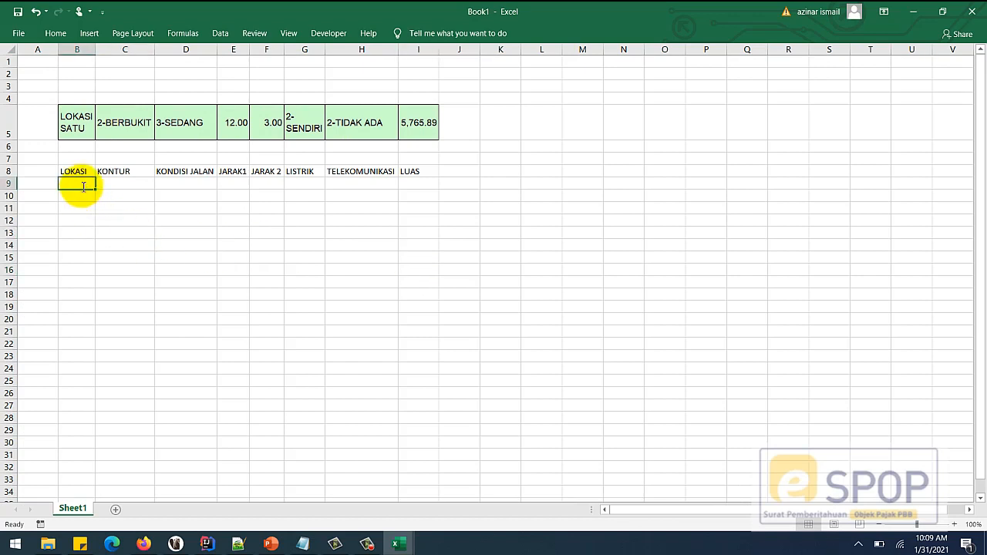
text(ADSD)
click(135, 186)
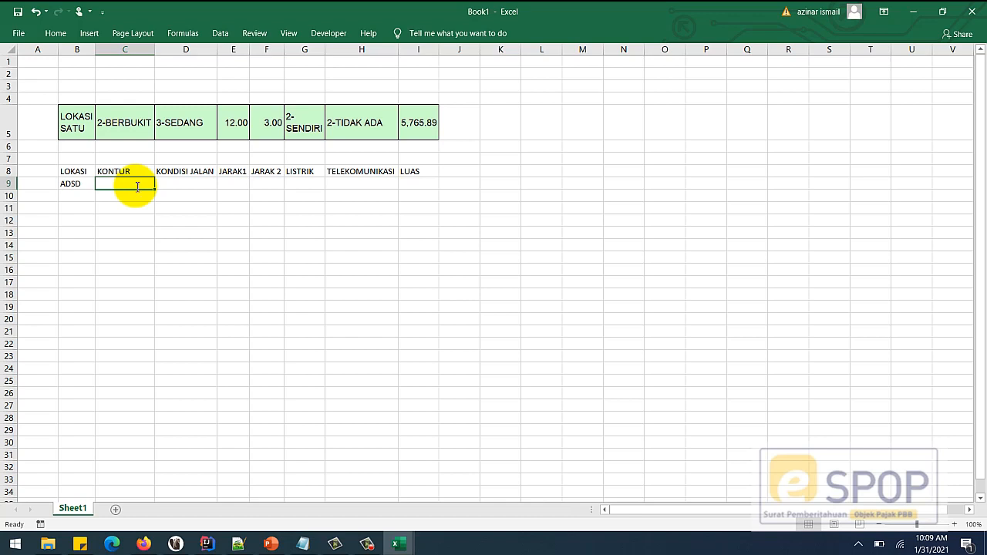
text(2)
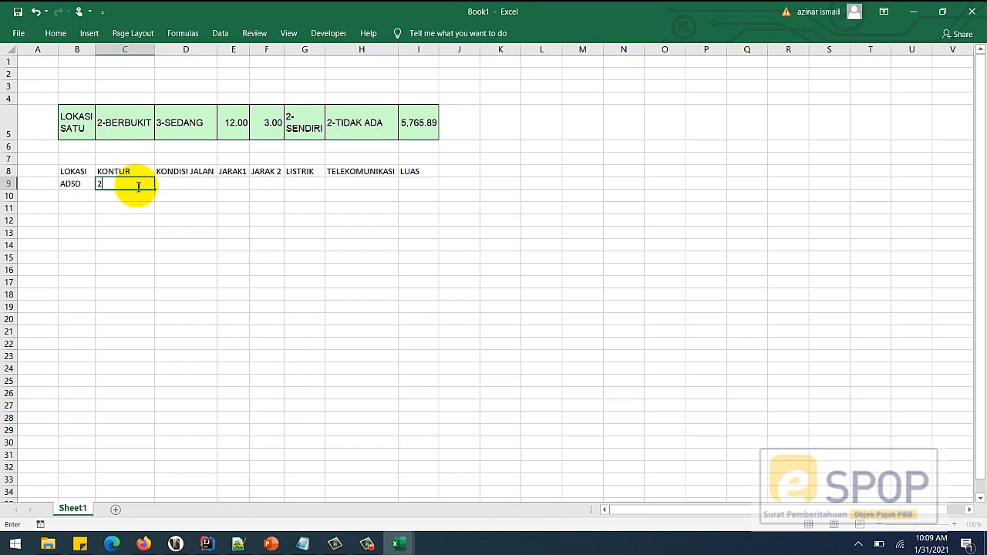
click(189, 185)
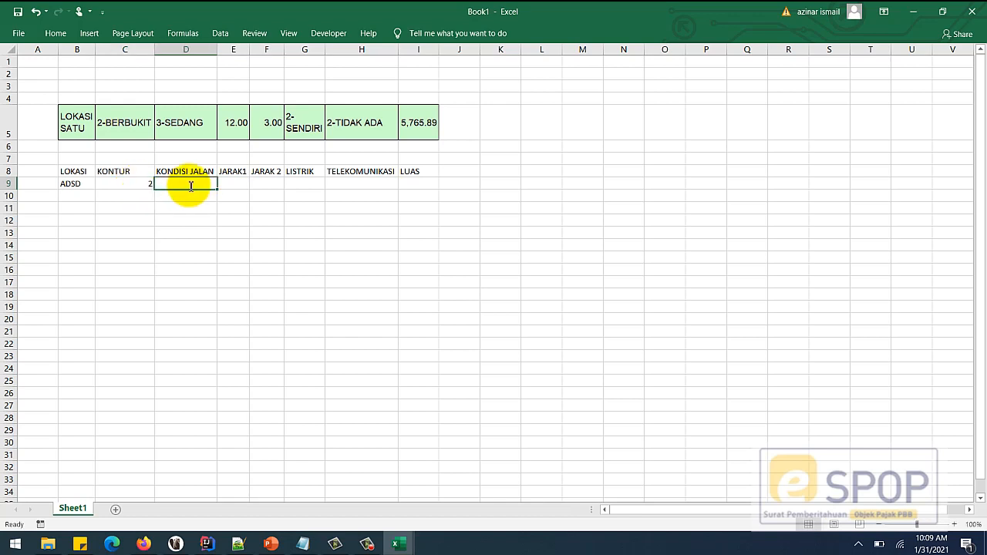
text(3)
key(Return)
- Enter 2 under LISTRIK in G9 and 2 under TELEKOMUNIKASI in H9
click(234, 183)
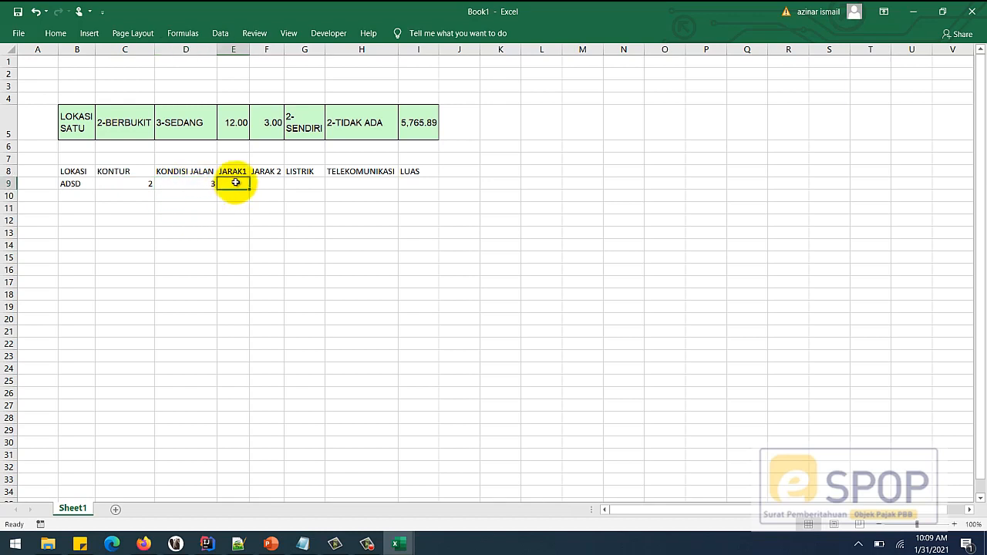
click(308, 183)
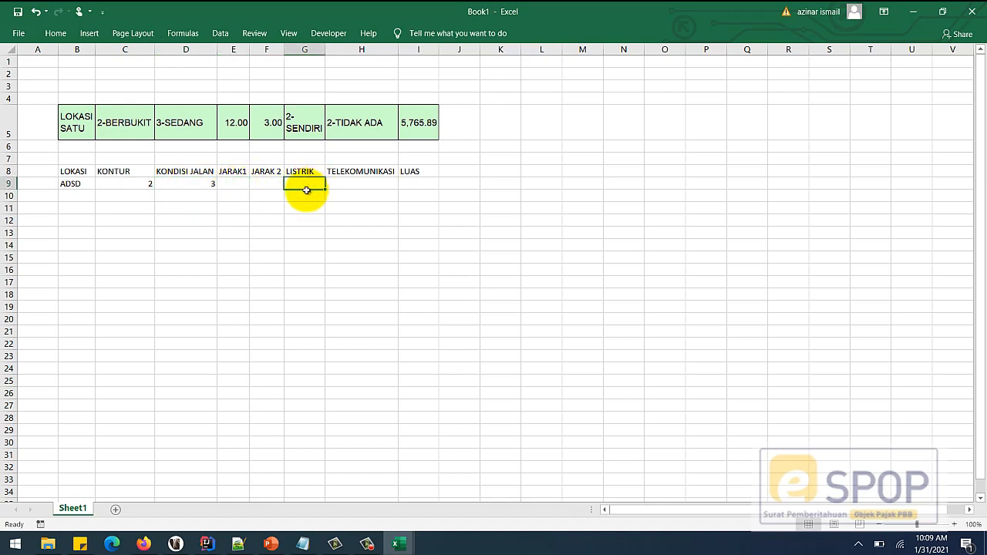
text(1)
click(364, 184)
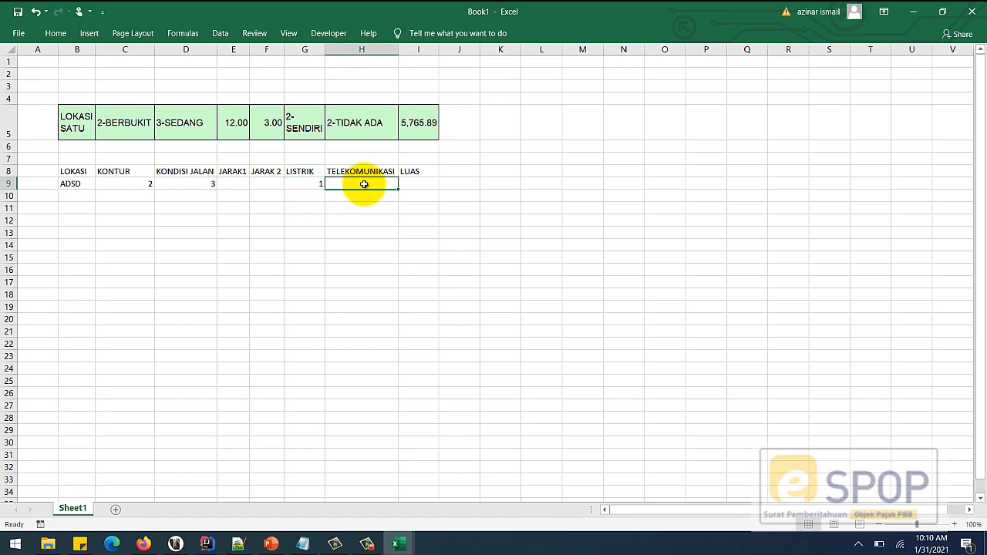
click(318, 184)
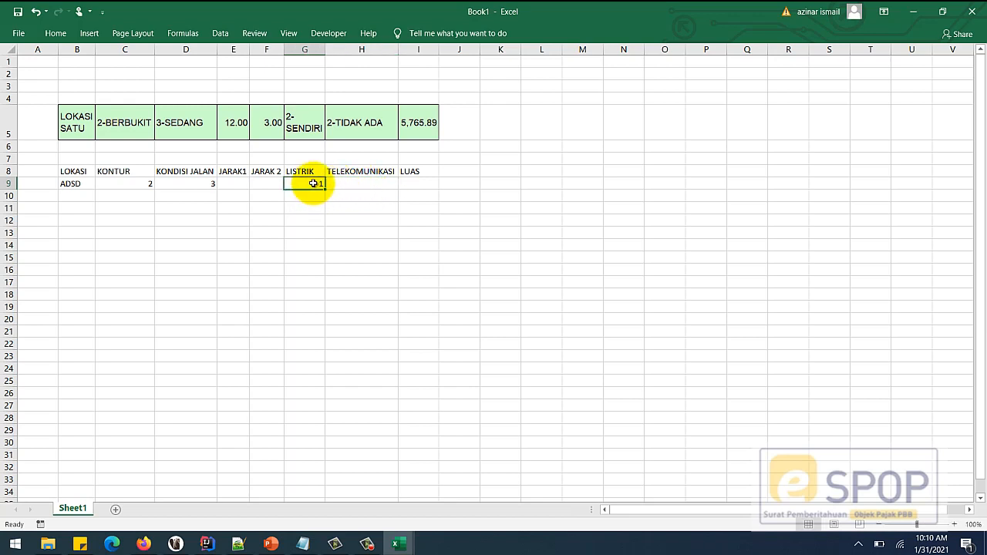
key(Delete)
text(2)
click(381, 186)
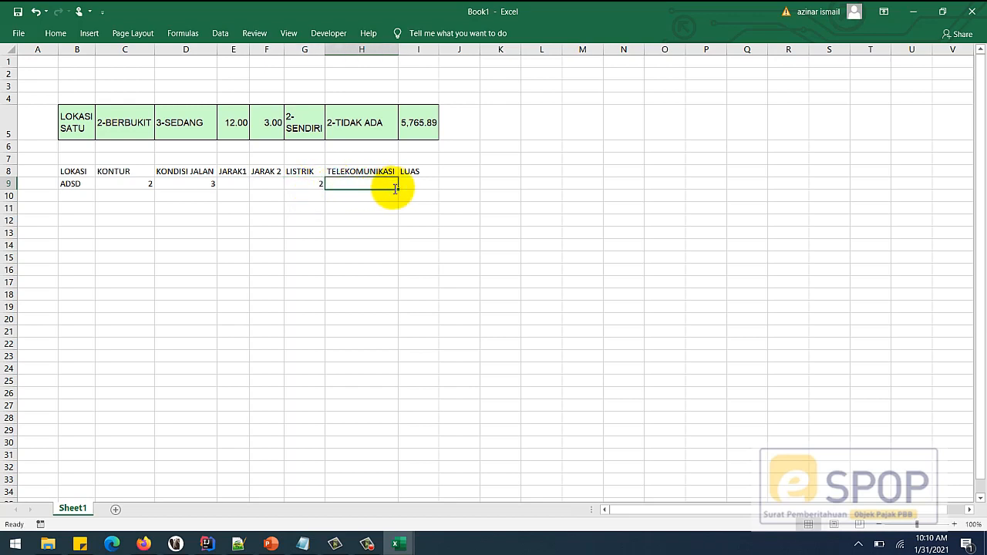
text(2)
click(419, 181)
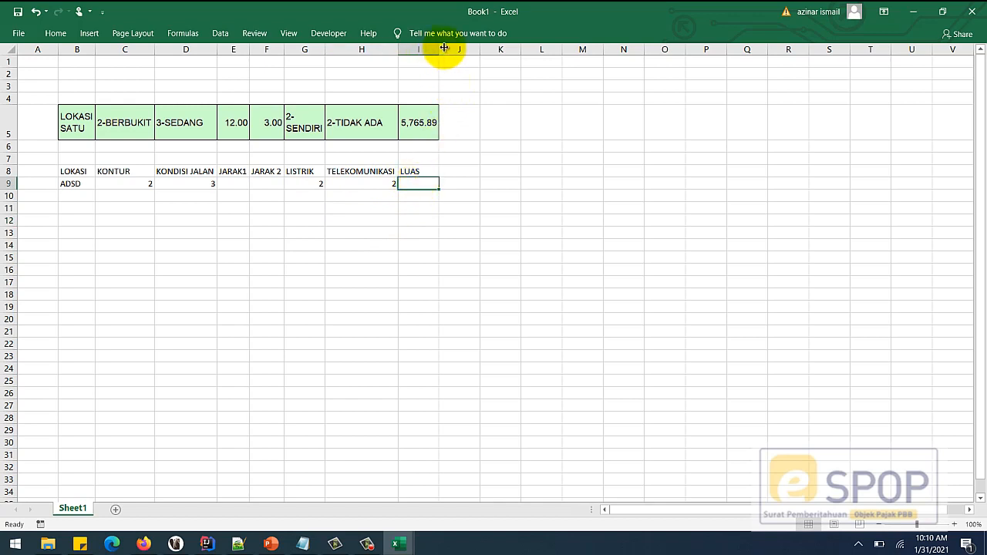
- Widen column I and copy the sample row B9:I9
drag(439, 49, 461, 49)
drag(69, 173, 439, 180)
key(ctrl+c)
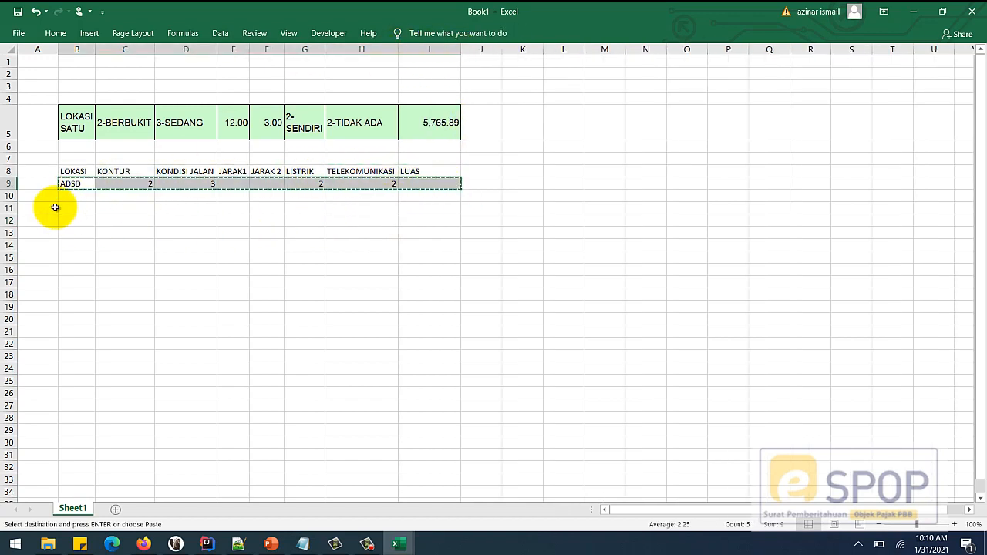
- Paste the ADSD sample row into rows 10–18, giving ten identical data rows
drag(73, 198, 84, 299)
key(ctrl+v)
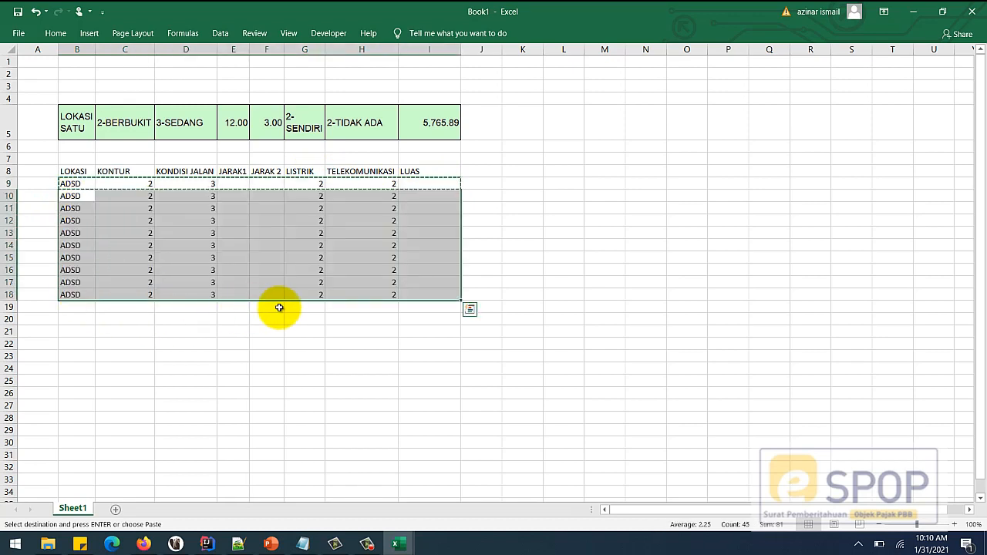
click(275, 304)
click(164, 220)
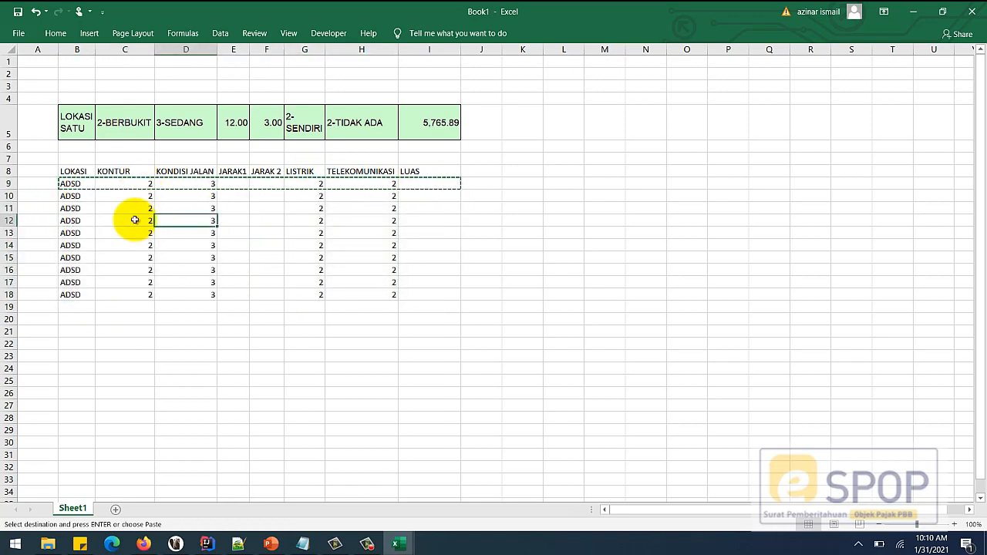
click(131, 219)
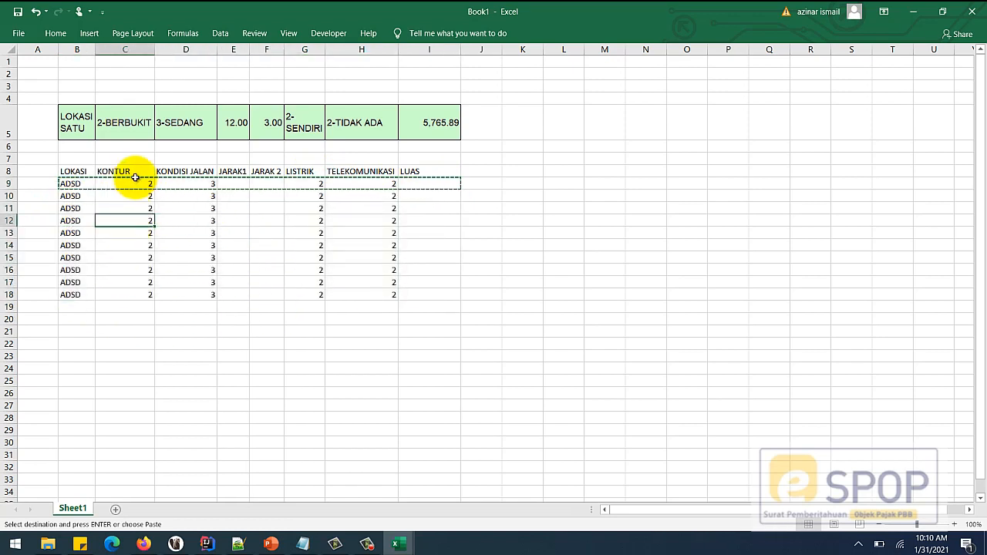
click(129, 283)
drag(132, 196, 139, 294)
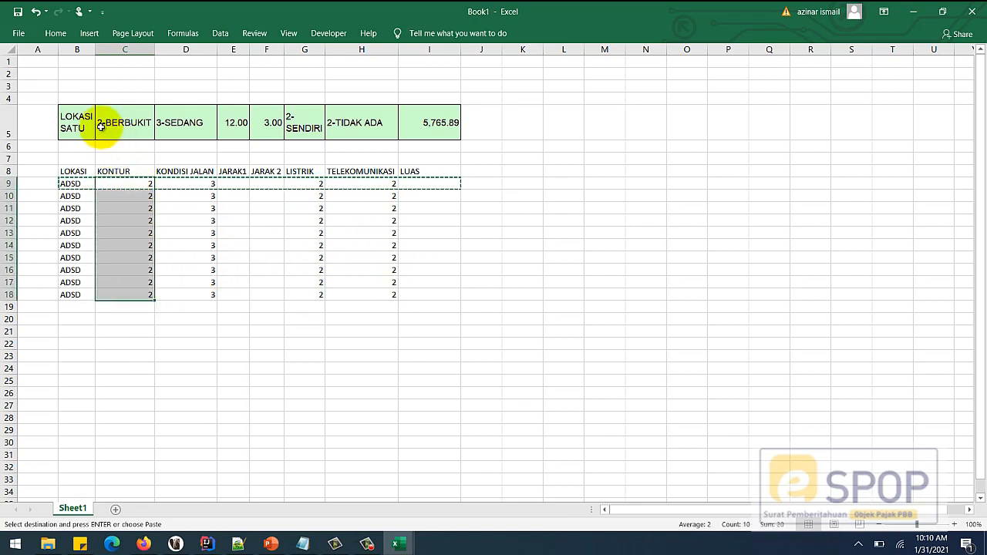
drag(88, 129, 410, 123)
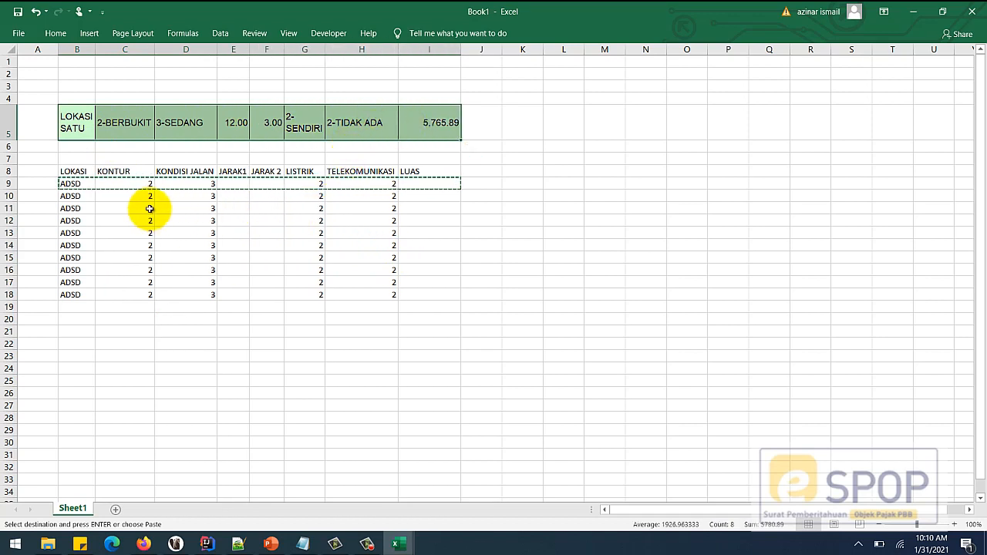
click(140, 282)
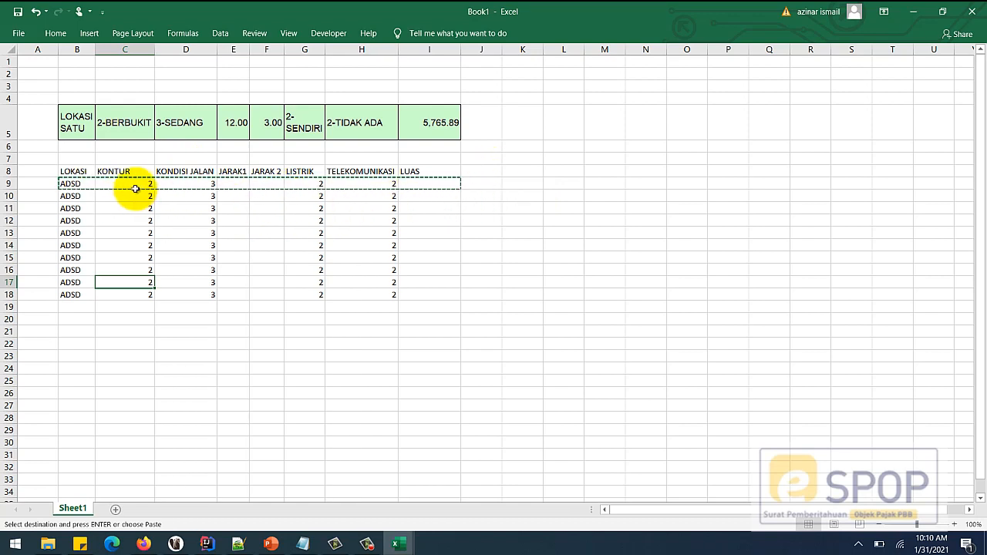
- Insert an empty column D between KONTUR and KONDISI JALAN using Home > Insert
right_click(178, 49)
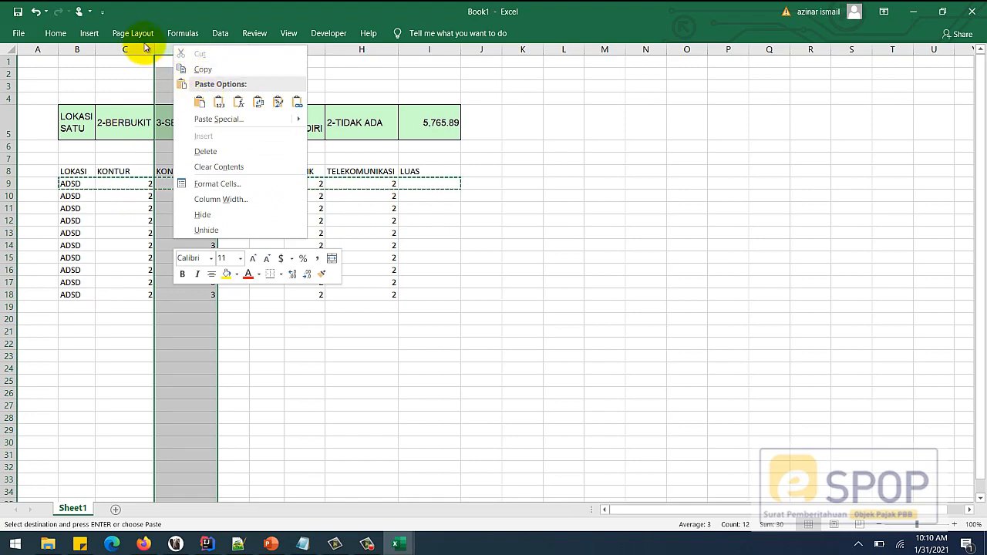
key(Escape)
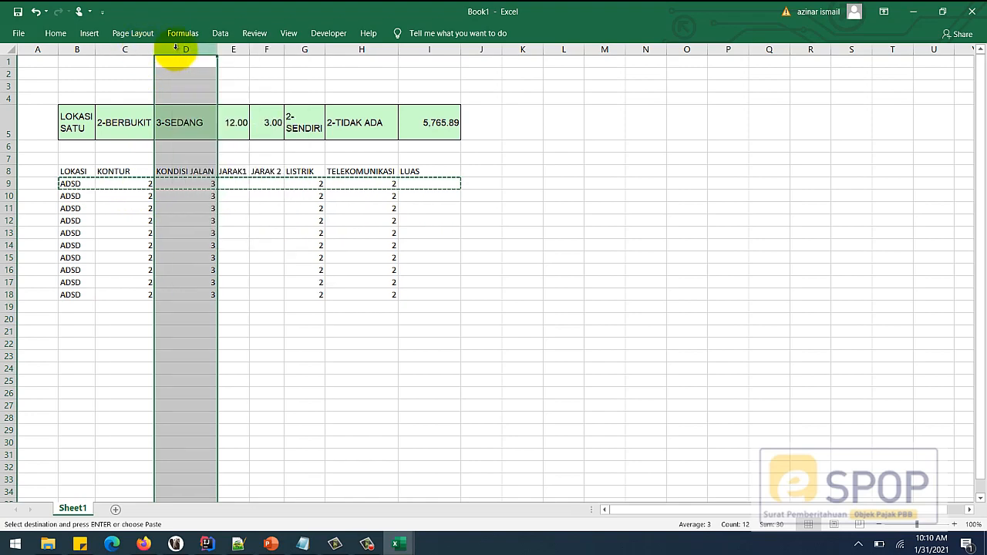
click(52, 33)
click(768, 61)
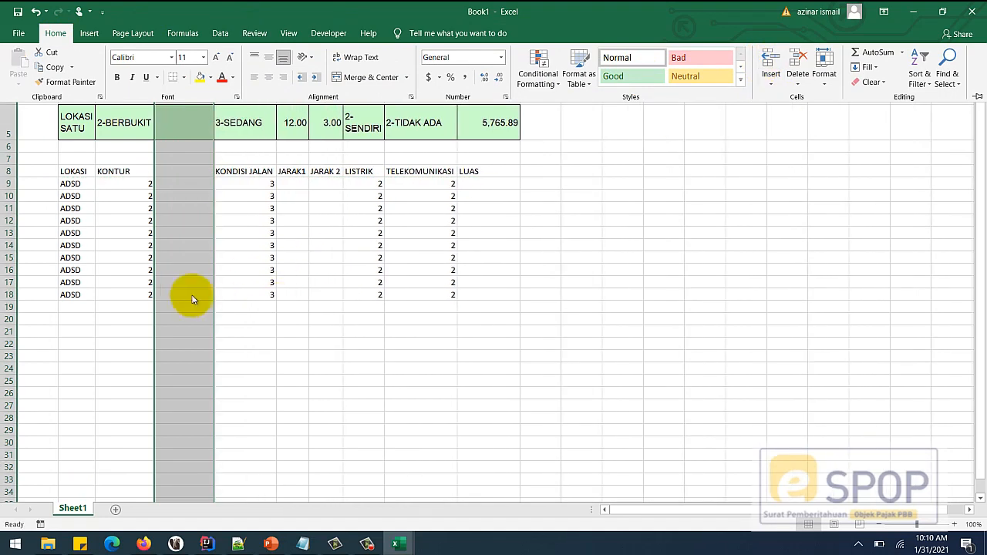
click(190, 179)
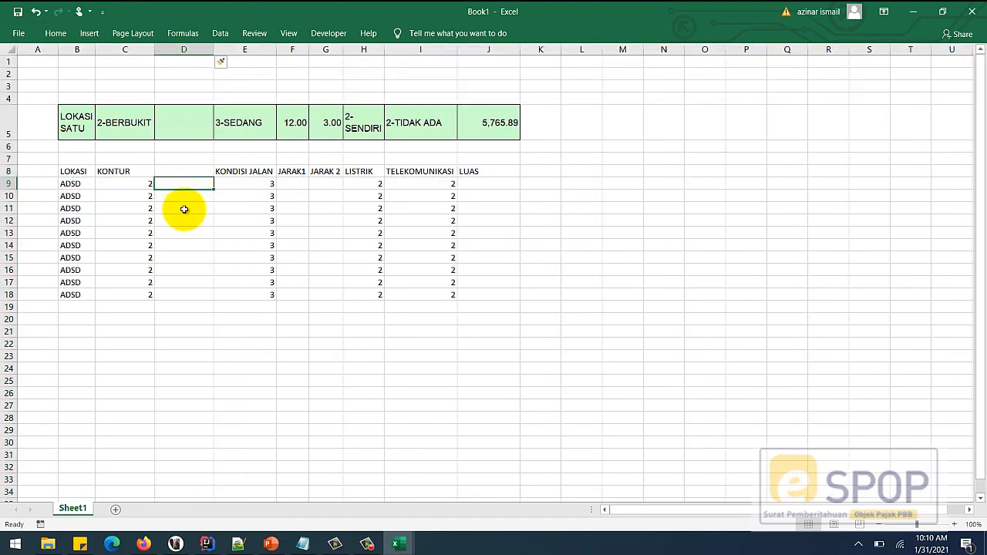
click(177, 206)
click(177, 183)
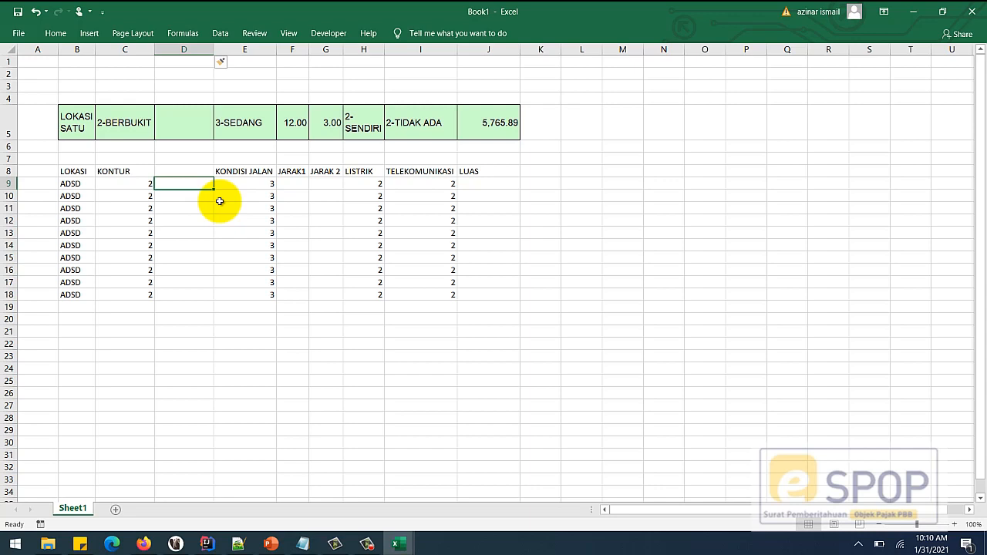
- Enter =IF(C9=2,"BERBUKIT","DATAR") in D9
text(=if)
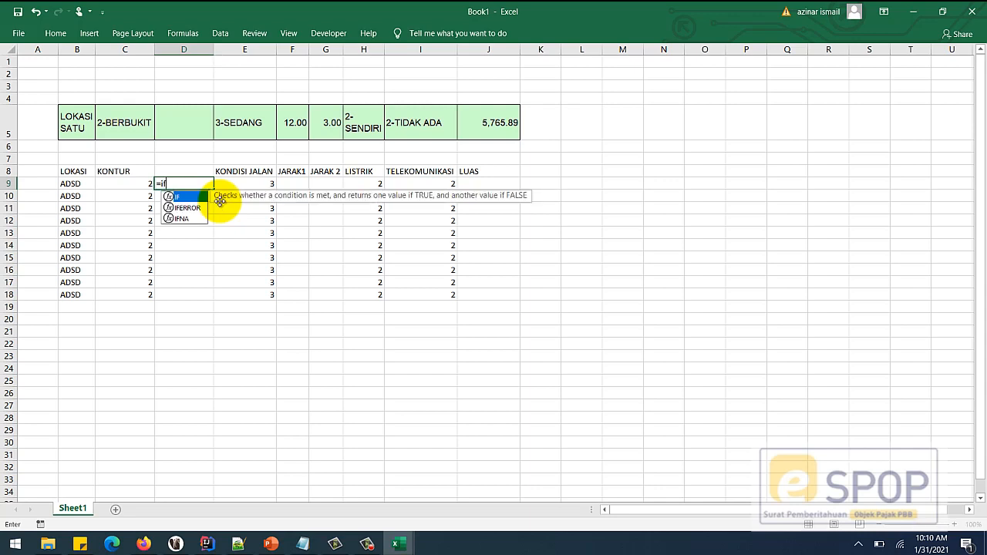
text(()
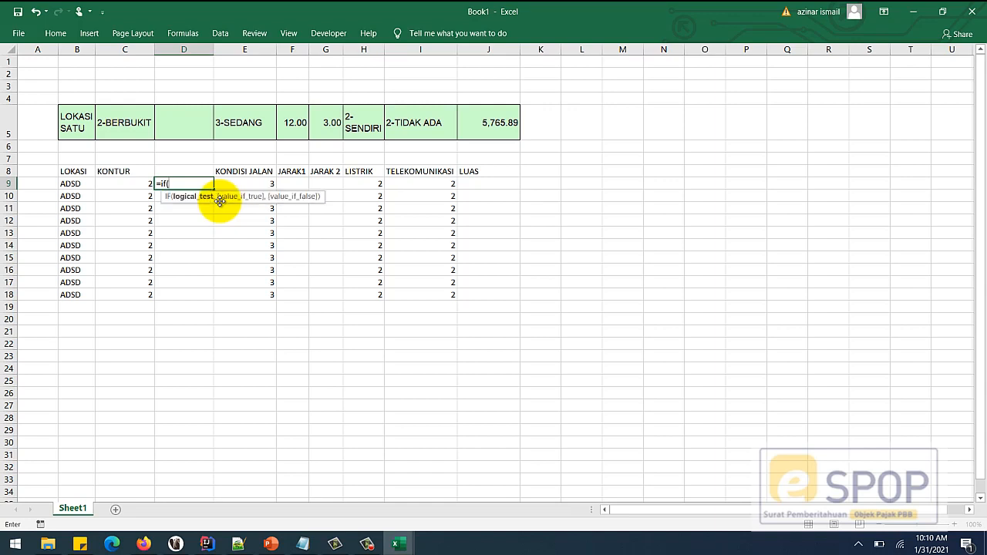
click(130, 185)
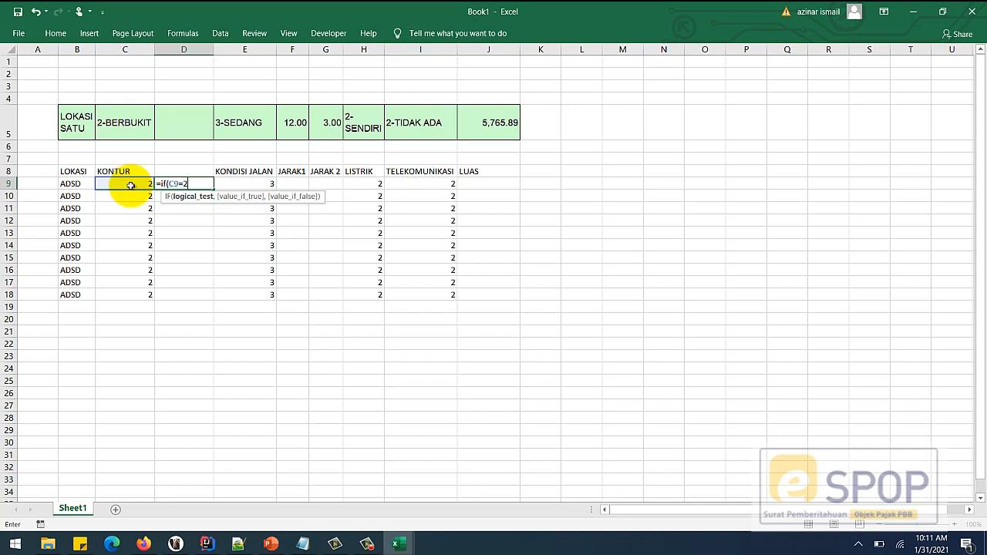
text(=2,"BERBUKIT)
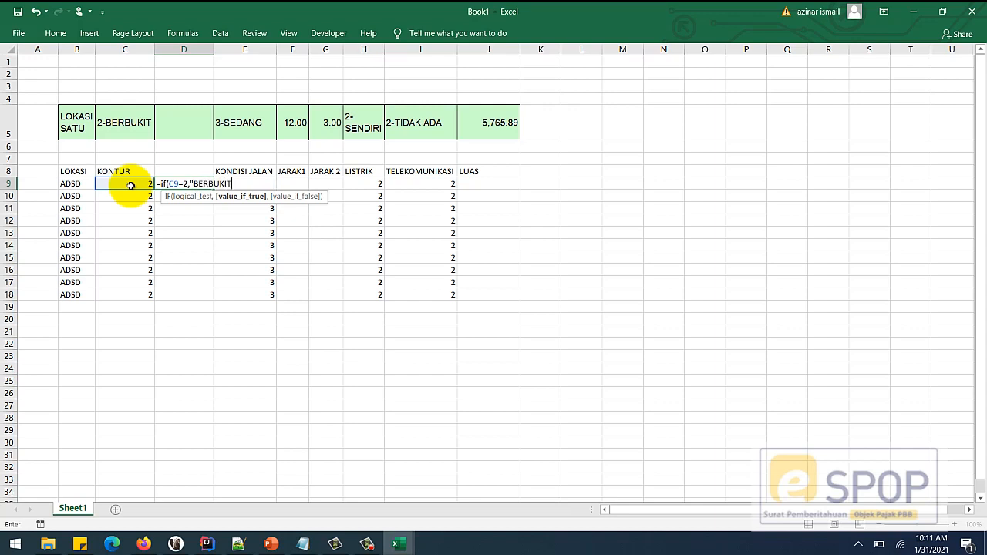
text(","DATAR)
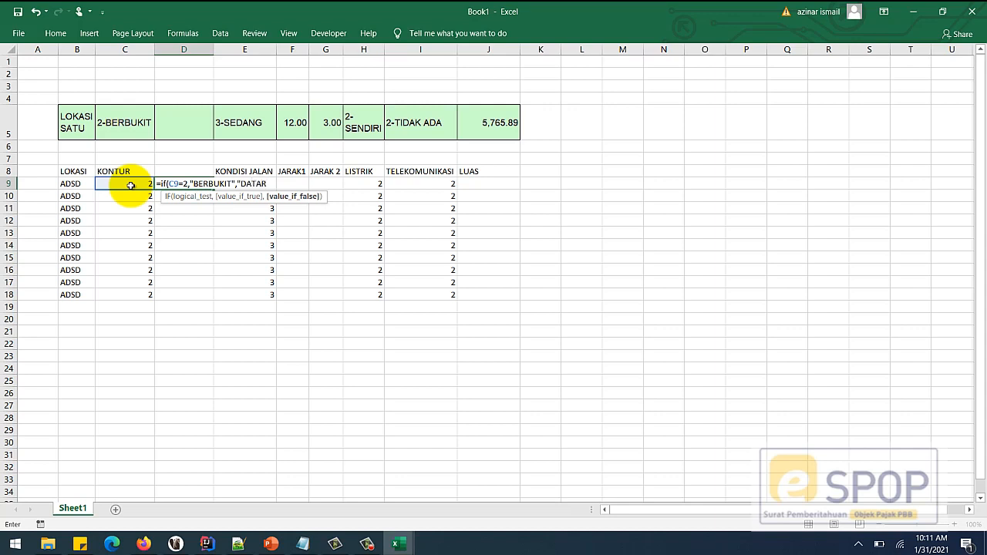
text("))
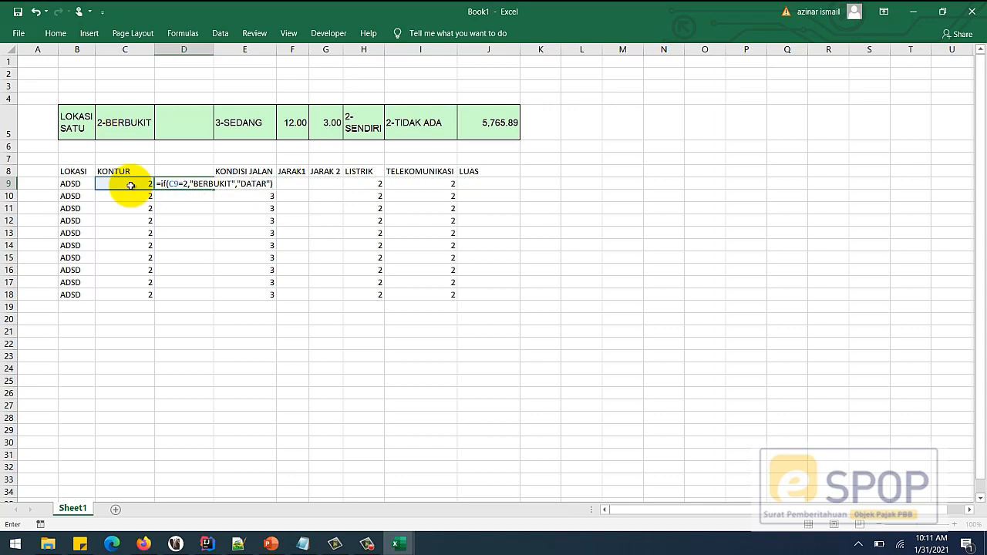
key(Return)
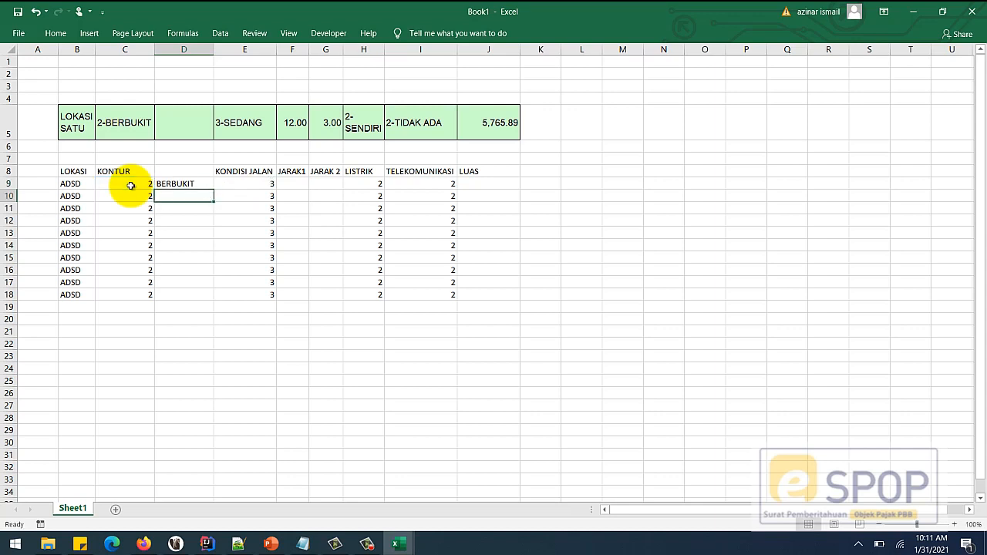
- Copy the IF formula from D9 down into D10:D18
click(198, 185)
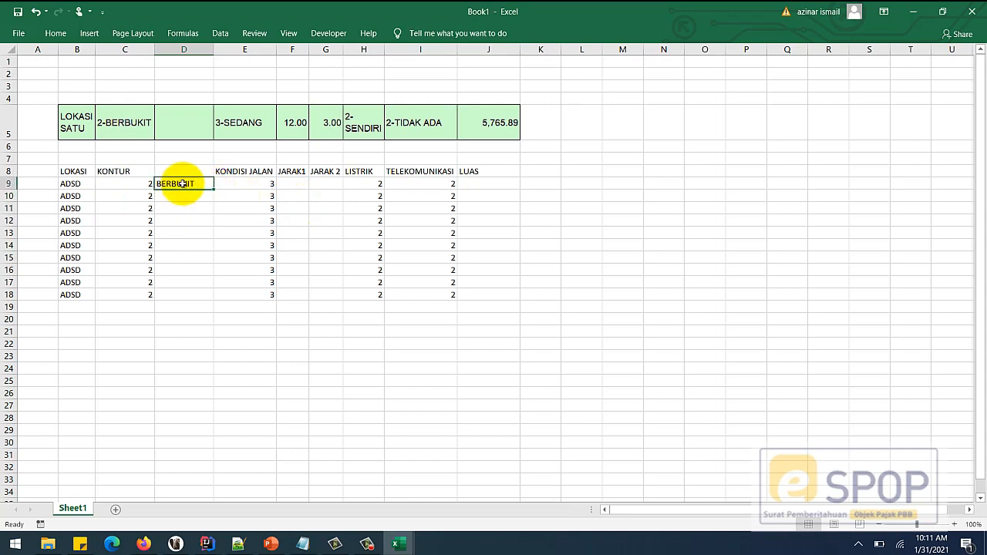
key(ctrl+c)
double_click(185, 196)
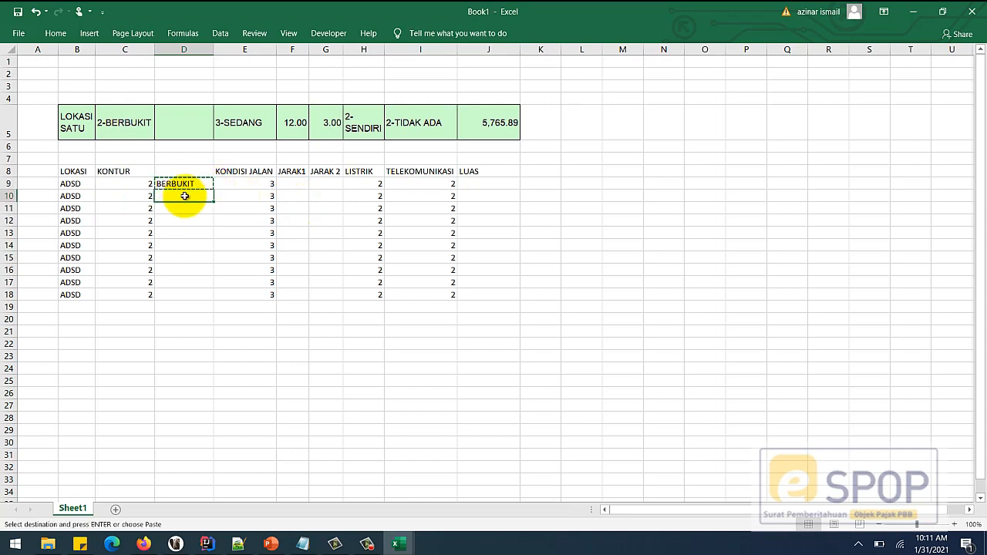
click(182, 207)
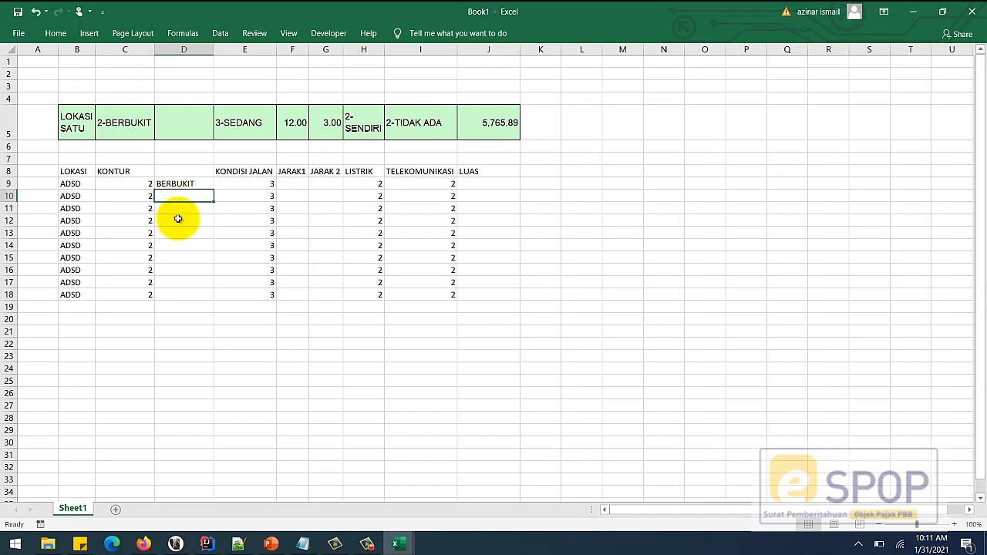
drag(199, 194, 198, 292)
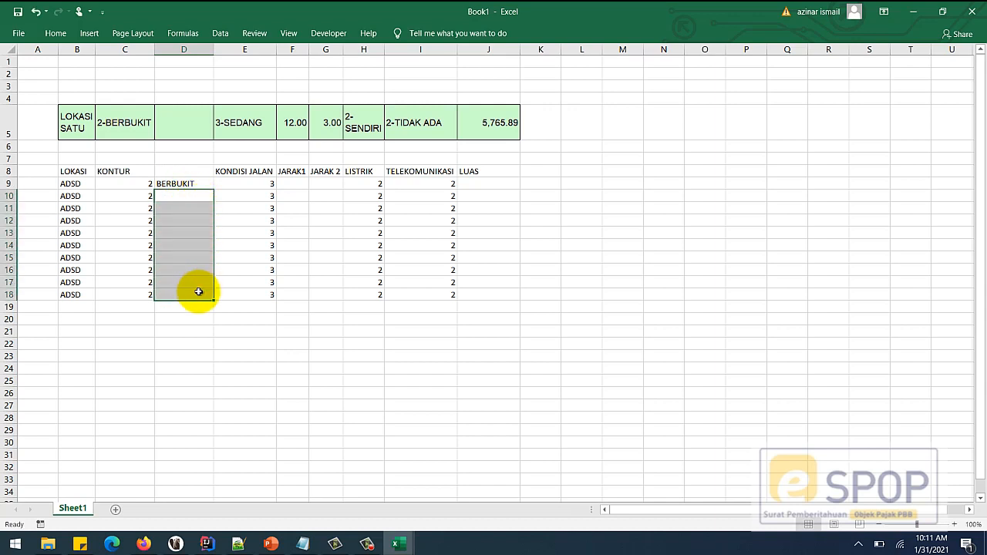
click(193, 282)
click(189, 196)
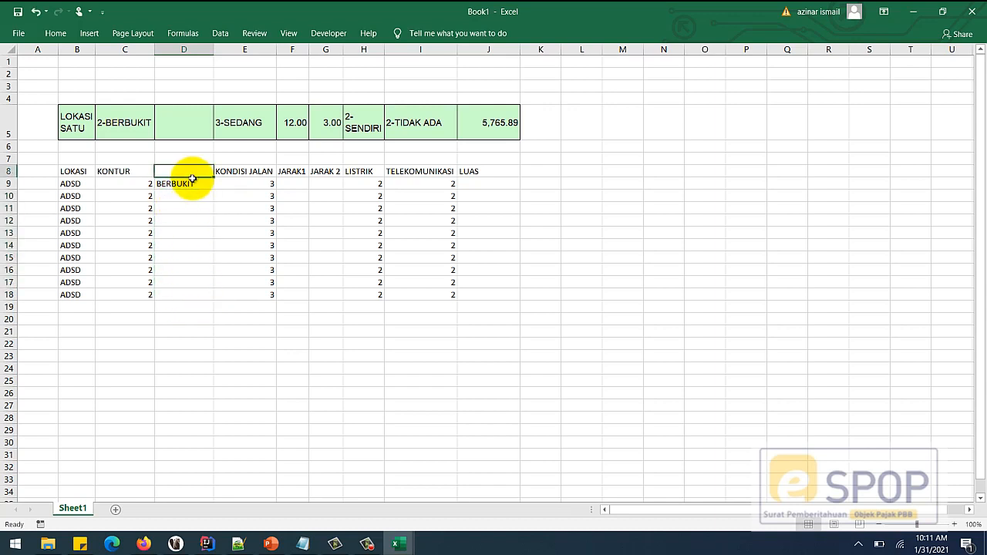
click(189, 183)
key(ctrl+c)
drag(186, 196, 196, 293)
key(ctrl+v)
click(179, 338)
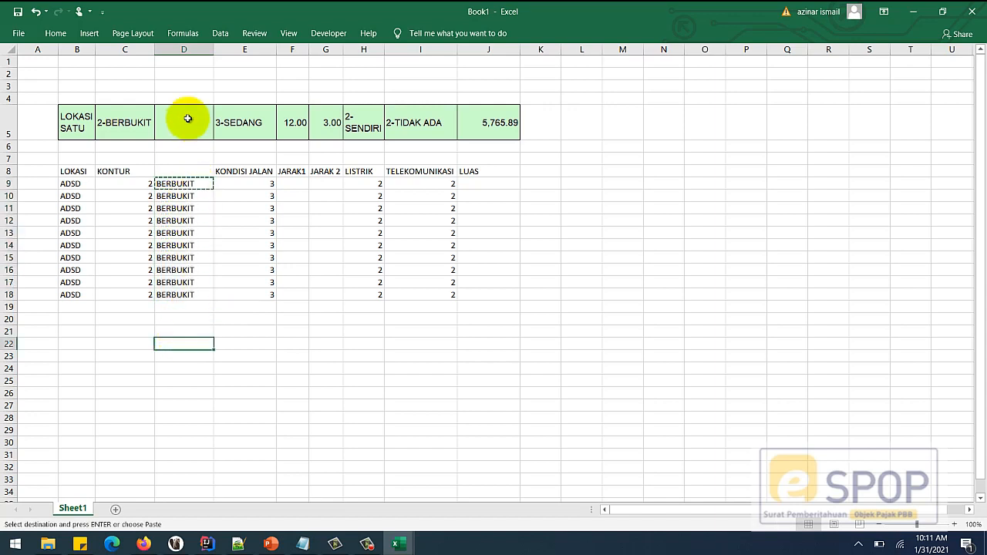
click(193, 246)
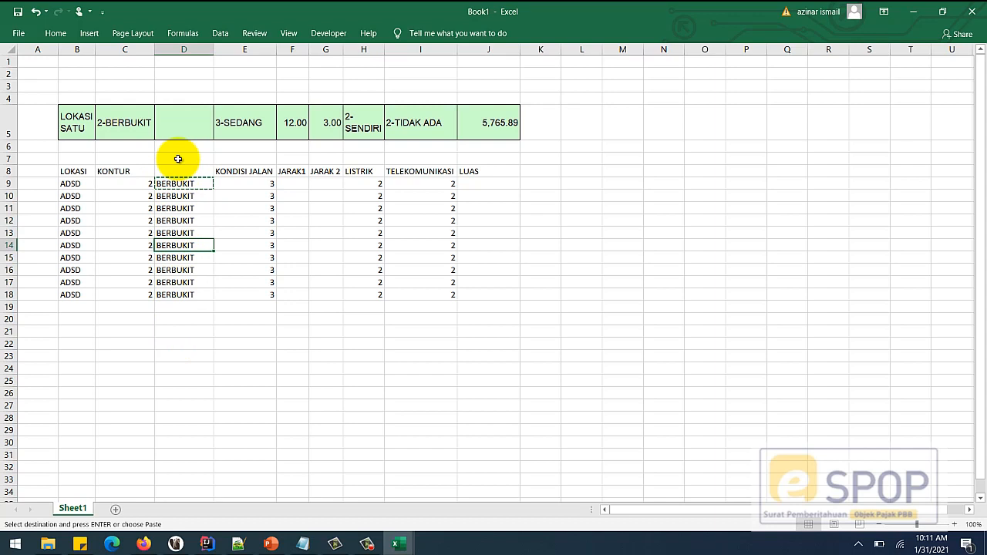
- Change KONTUR to 1 in C10, C13 and C16 so those rows show DATAR
click(137, 196)
text(1)
click(137, 229)
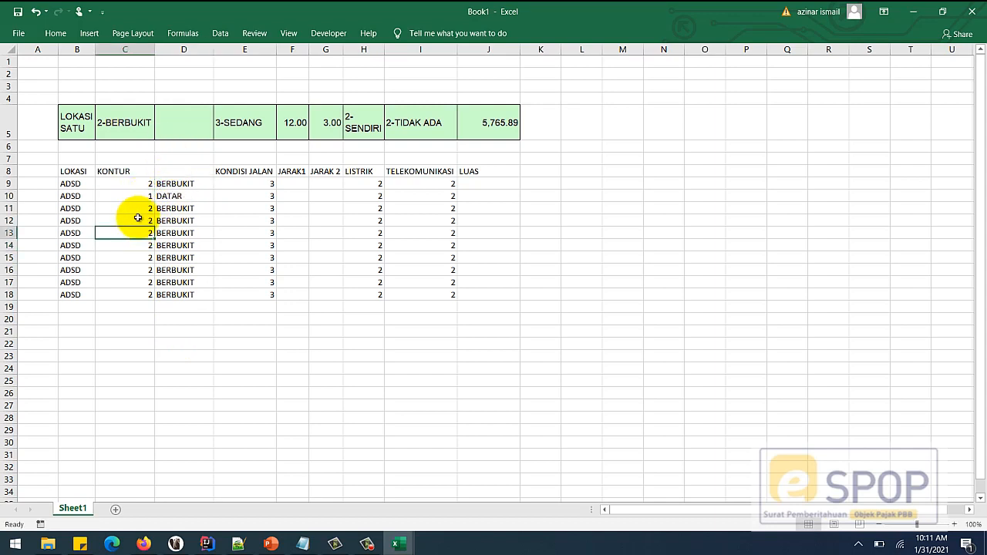
text(1)
click(150, 270)
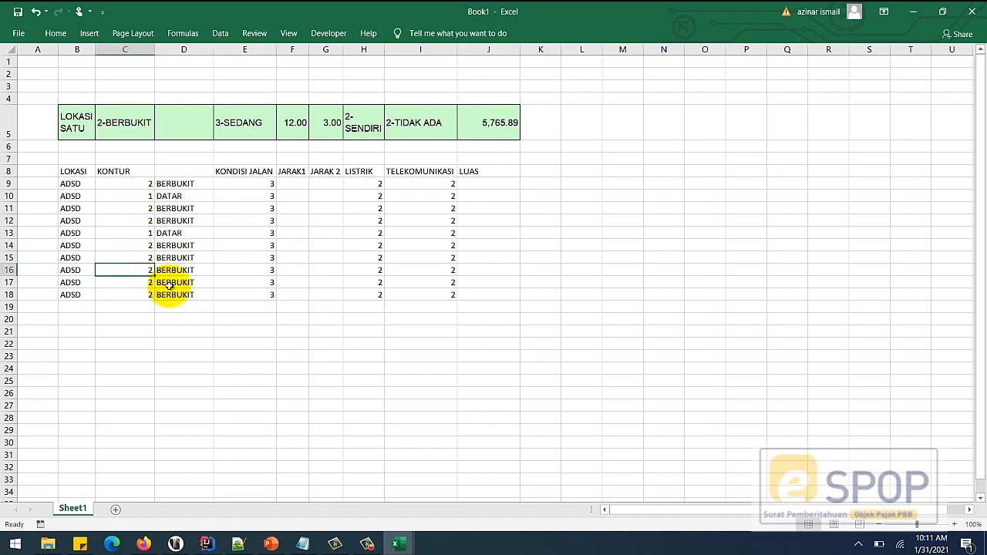
text(1)
click(181, 330)
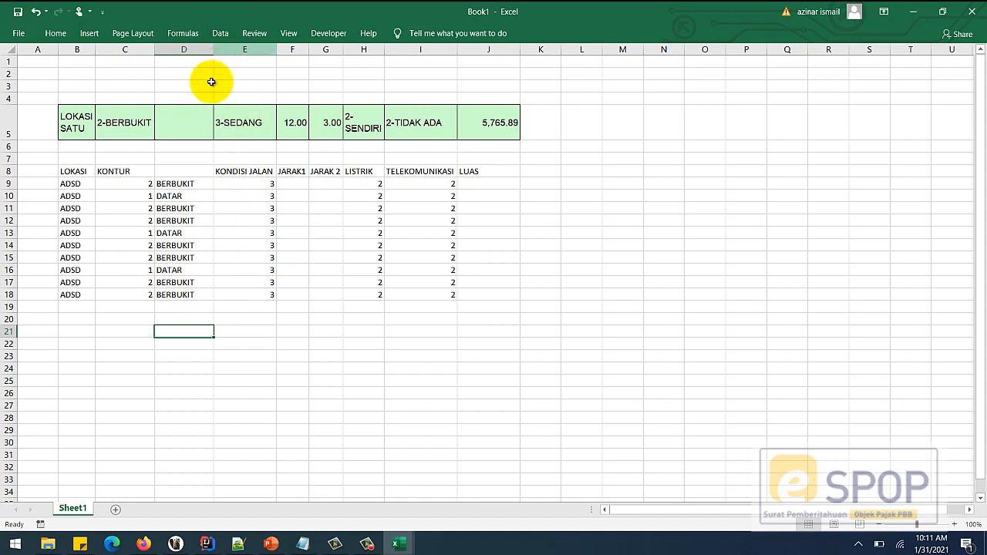
click(113, 126)
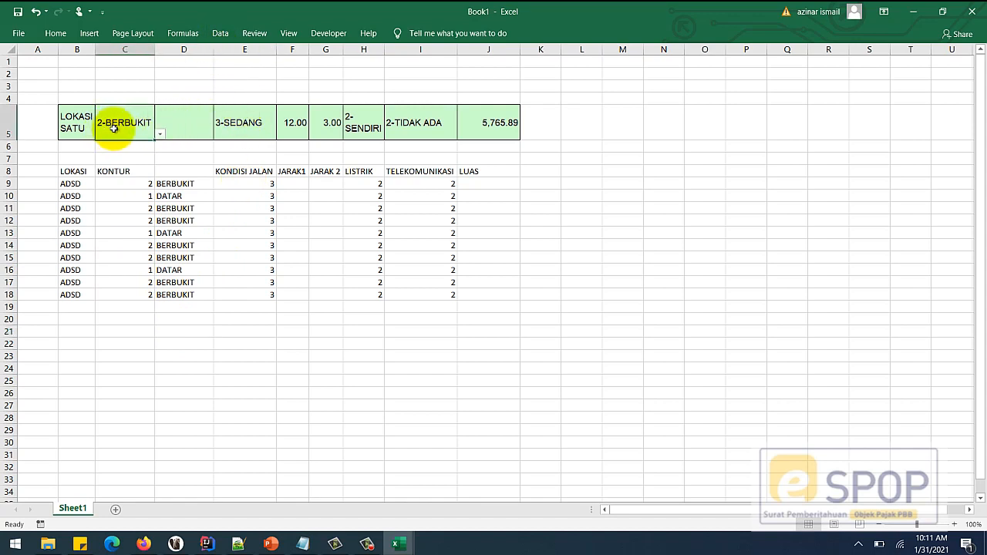
- Insert another blank column E before KONDISI JALAN
click(221, 48)
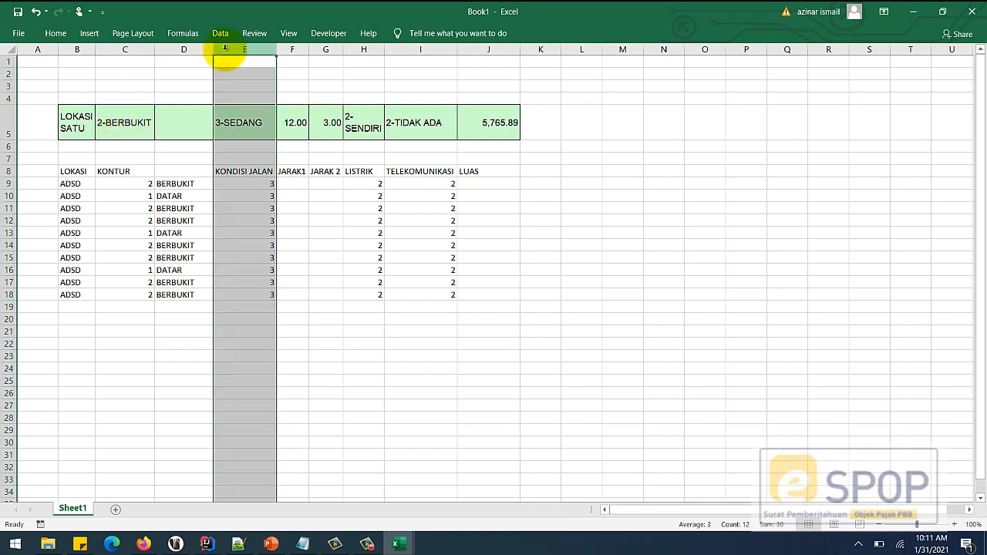
click(54, 33)
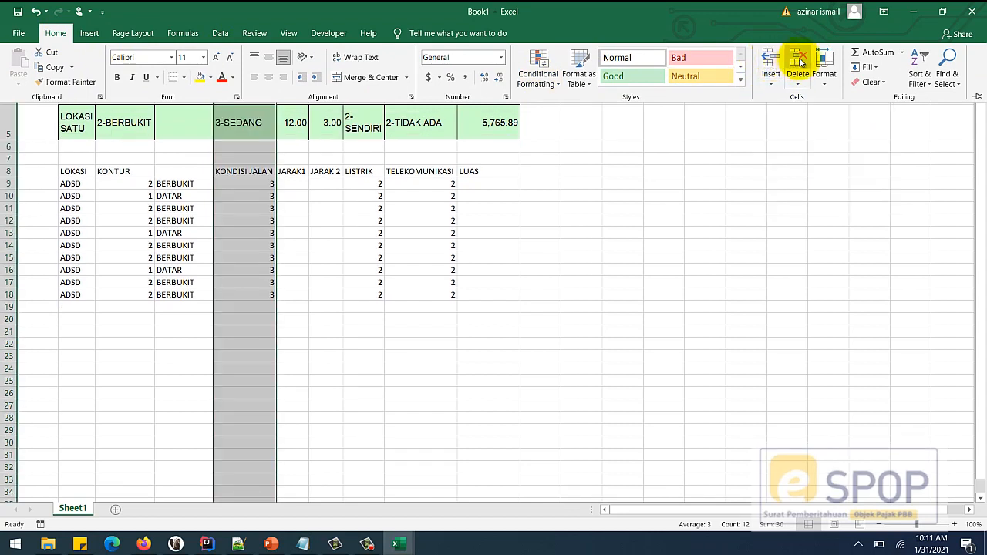
click(248, 243)
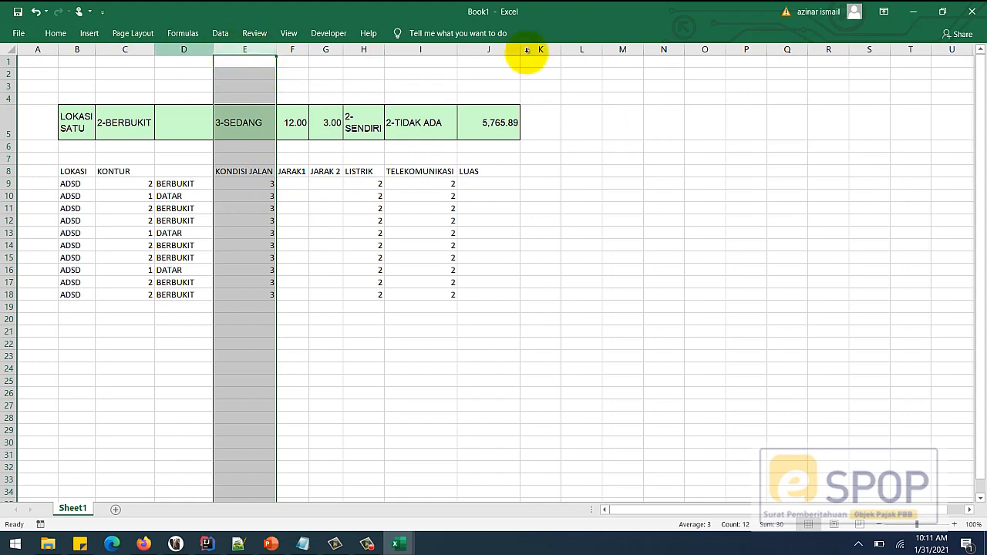
click(54, 37)
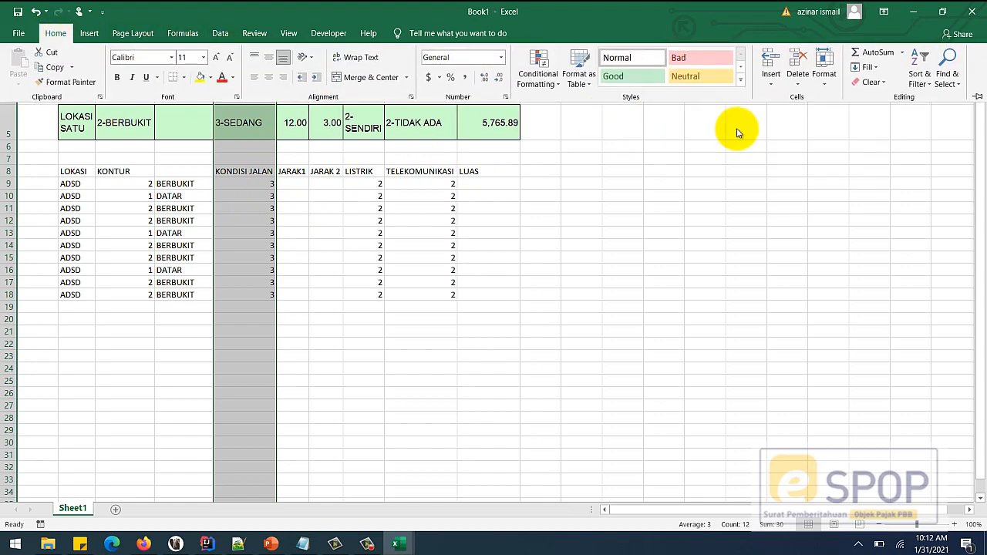
click(764, 59)
click(282, 300)
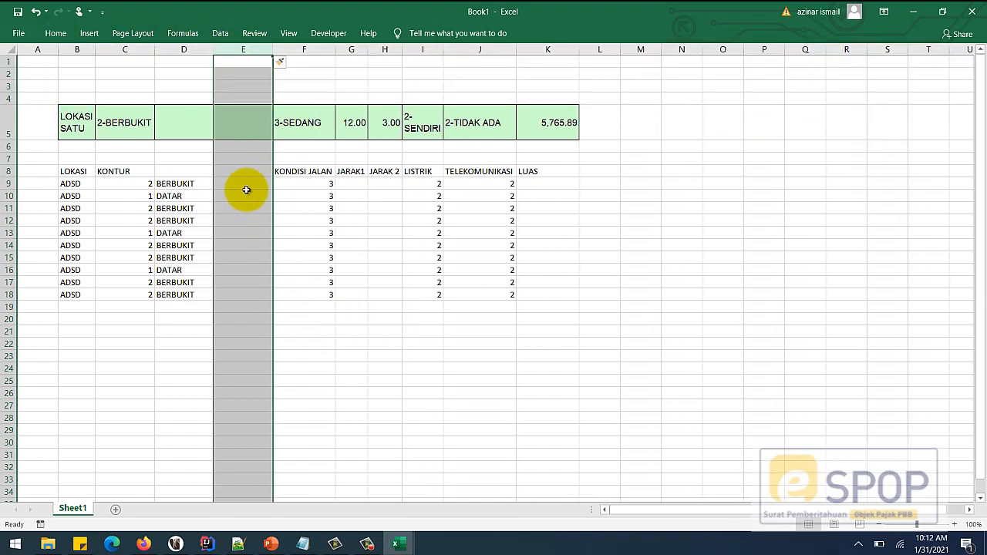
- In E9, CONCATENATE C9 and D9 with a hyphen to show 2-BERBUKIT, then copy it
click(258, 184)
text(=)
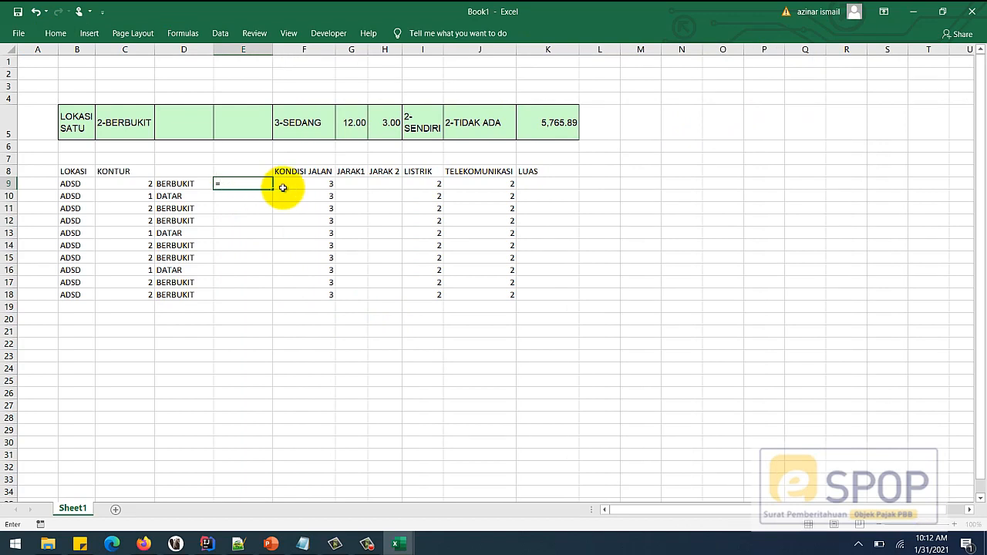
text(con)
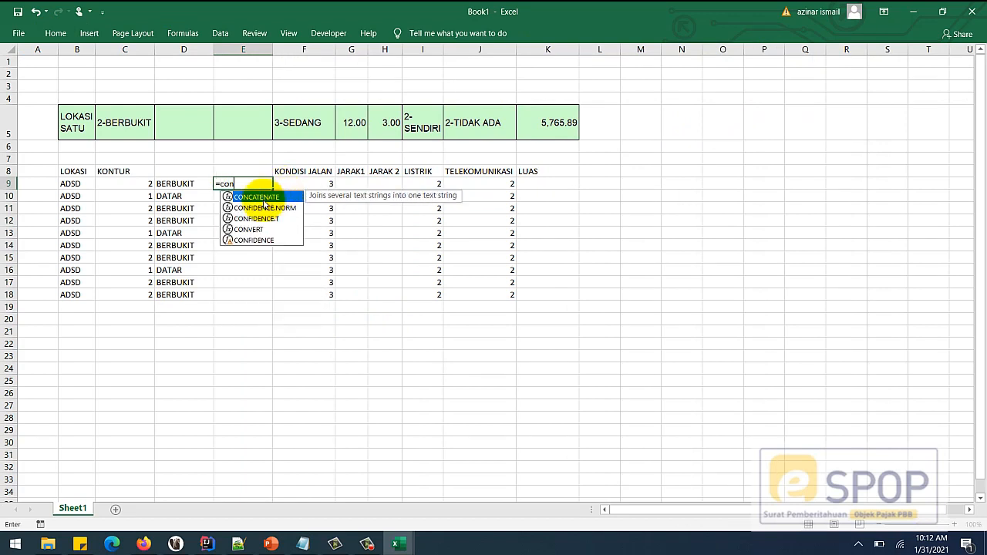
double_click(260, 197)
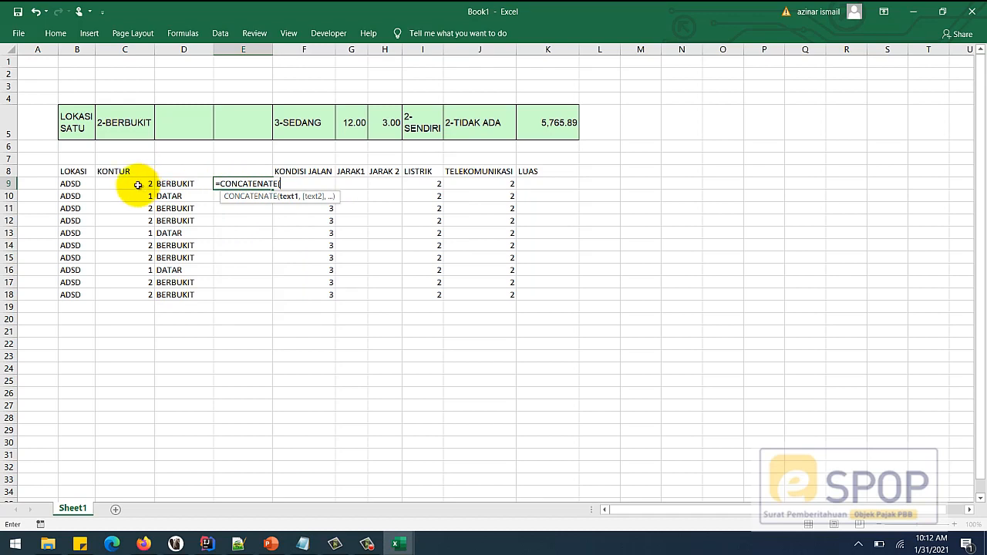
click(137, 185)
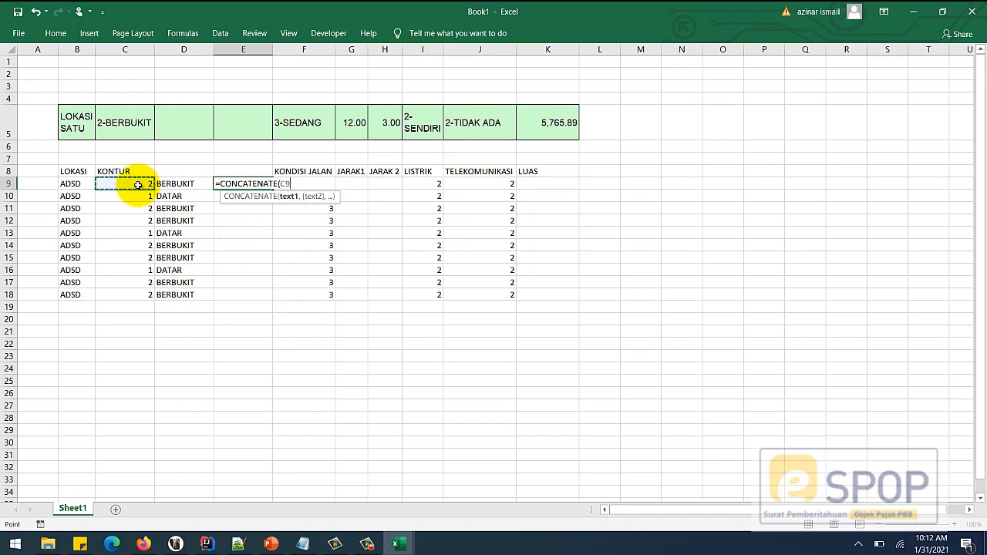
text(,"-)
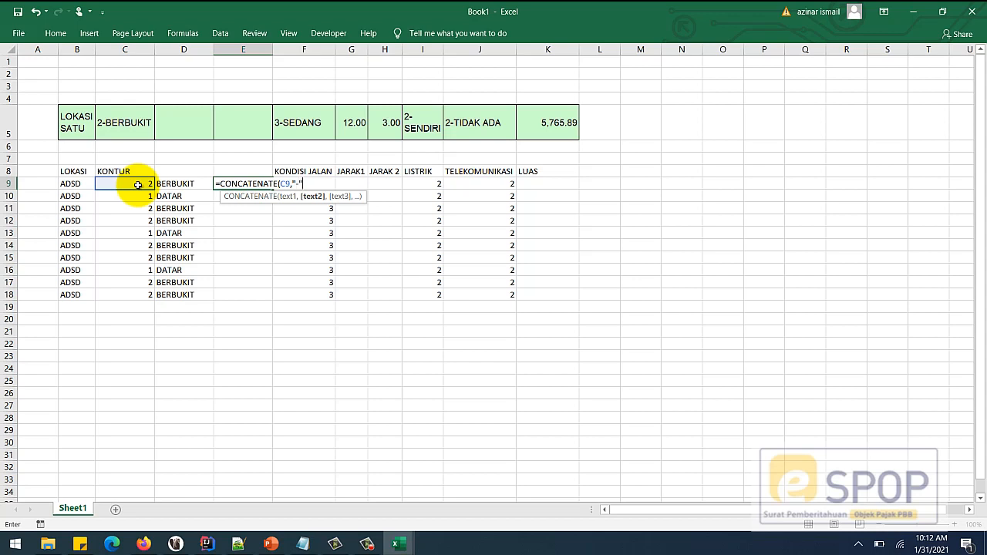
text(",)
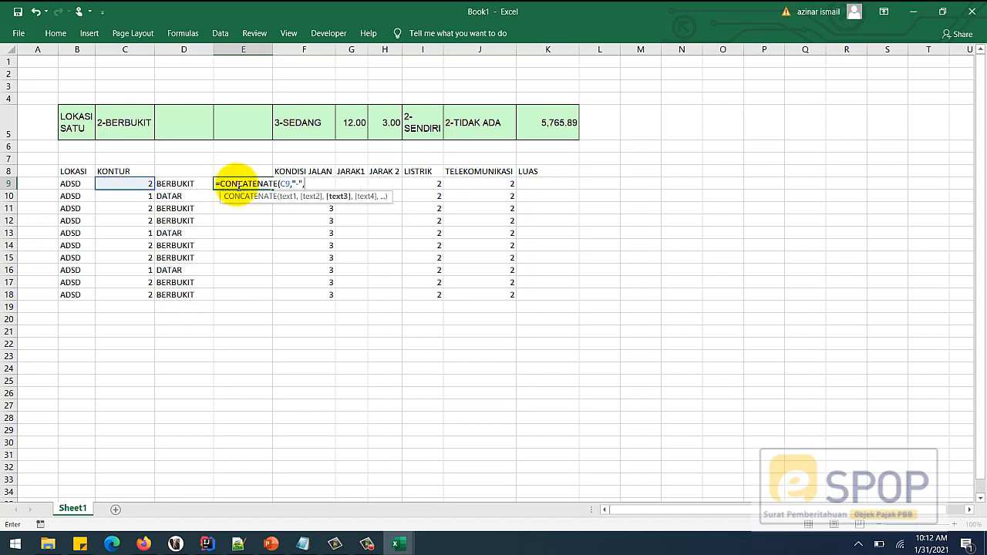
text())
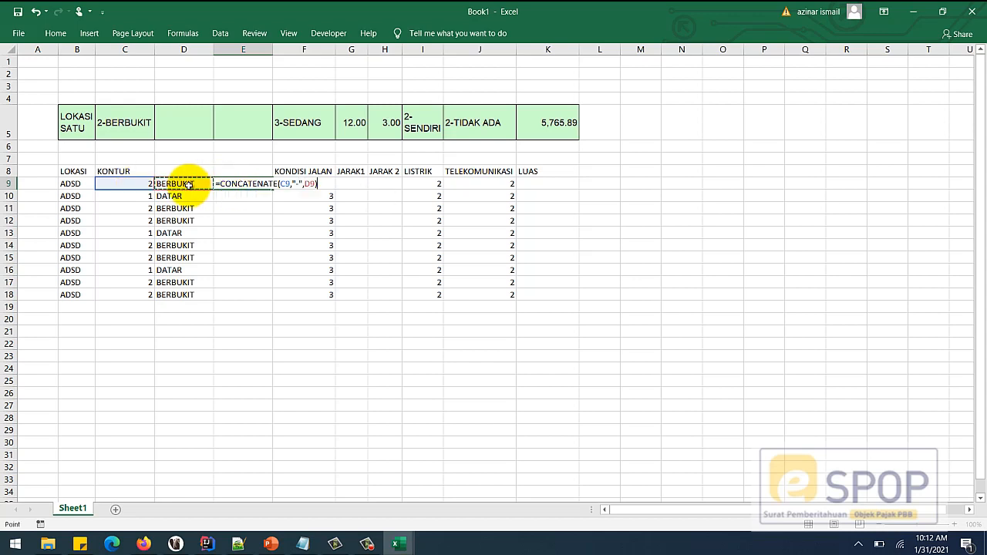
key(Return)
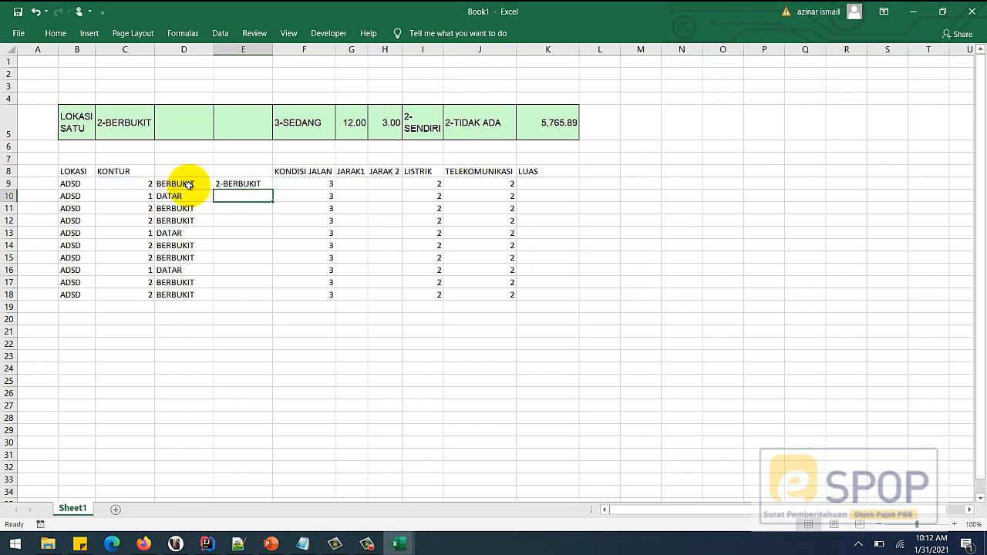
click(254, 220)
click(238, 185)
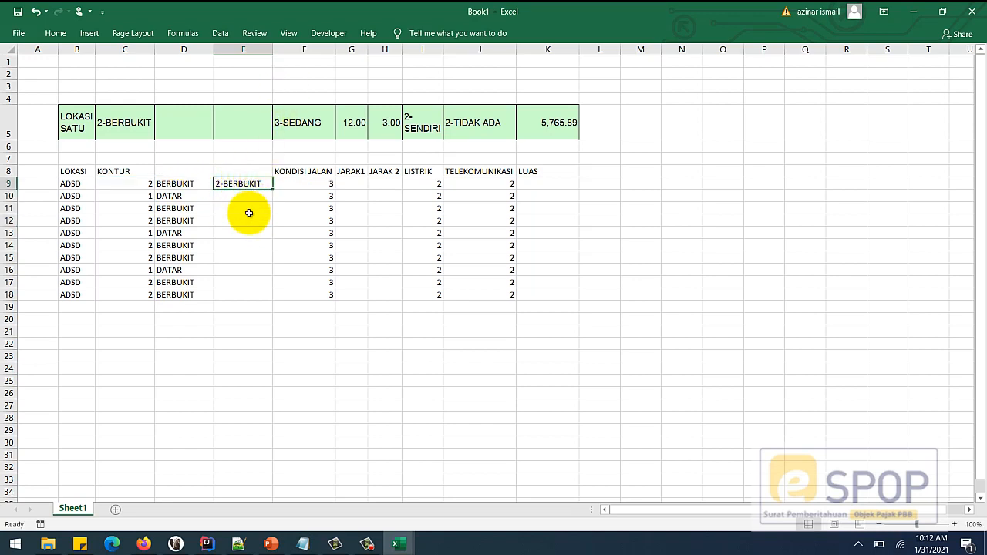
key(ctrl+c)
- Fill the combined-code formula in column E down to E18
drag(237, 195, 233, 294)
key(ctrl+v)
click(242, 332)
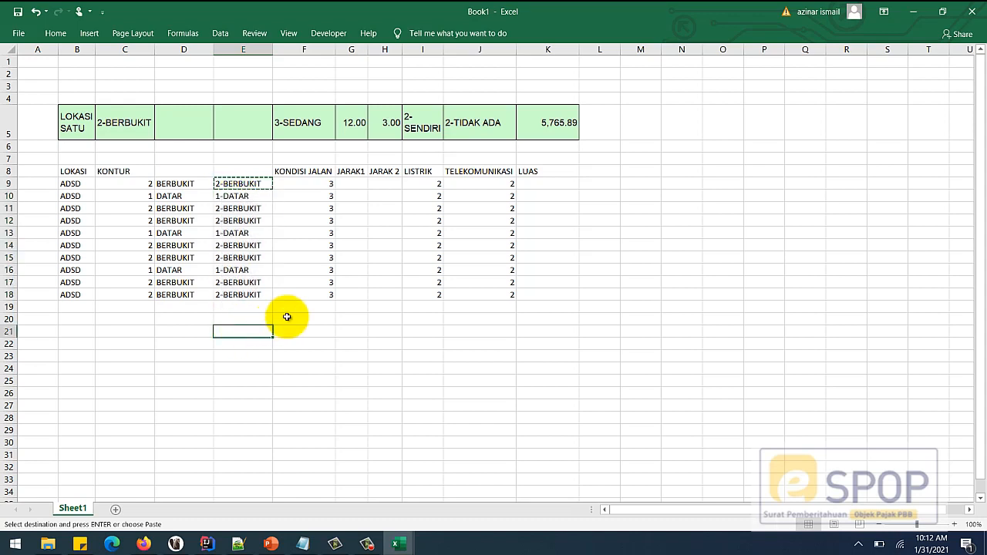
click(297, 379)
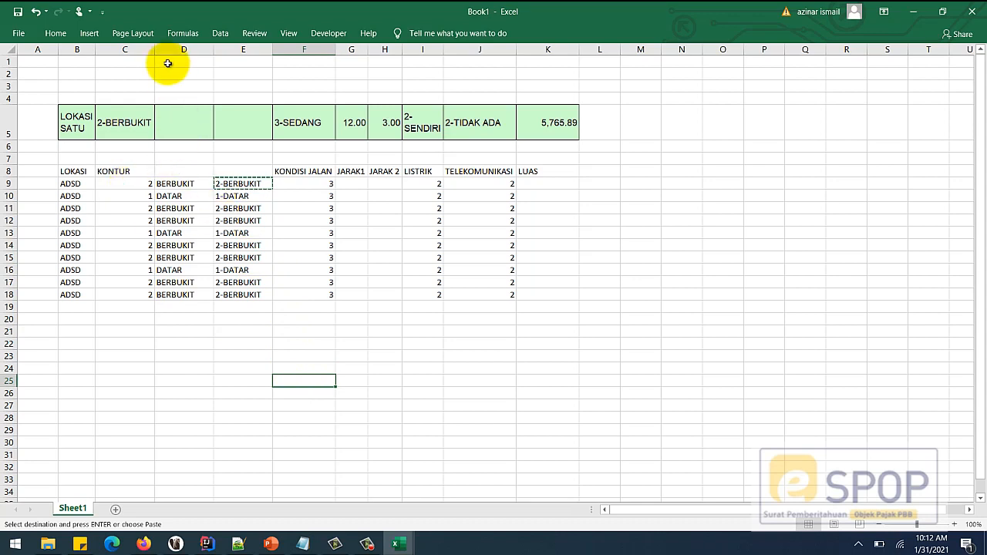
click(239, 329)
click(320, 328)
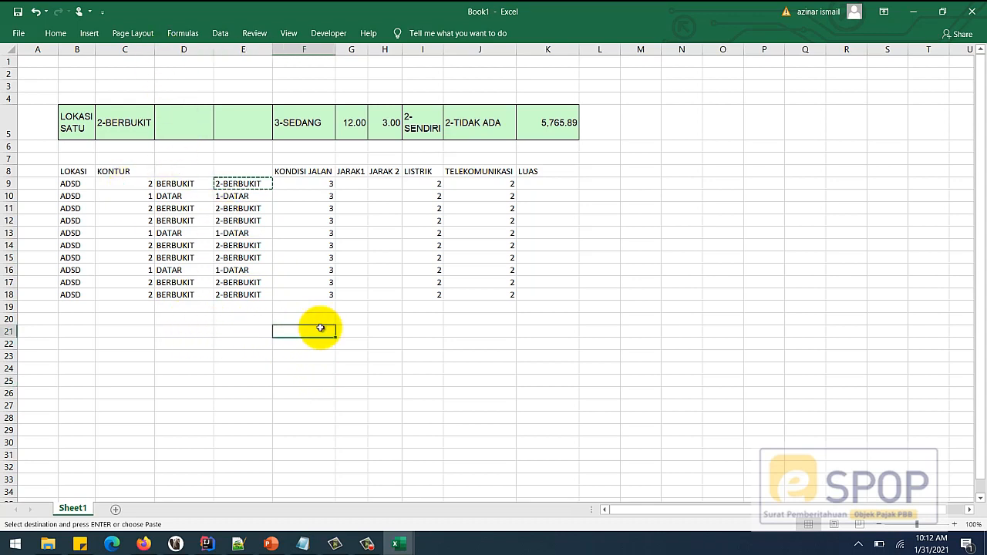
key(Escape)
click(311, 355)
- Copy the combined codes from E9:E18 into M9:M18 as plain values
drag(234, 183, 239, 294)
key(ctrl+c)
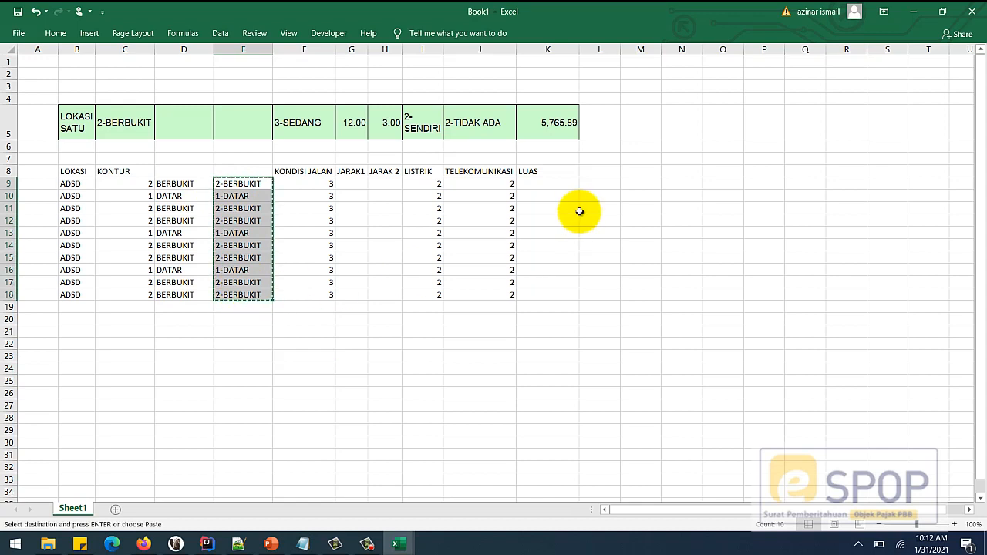
click(640, 183)
key(ctrl+v)
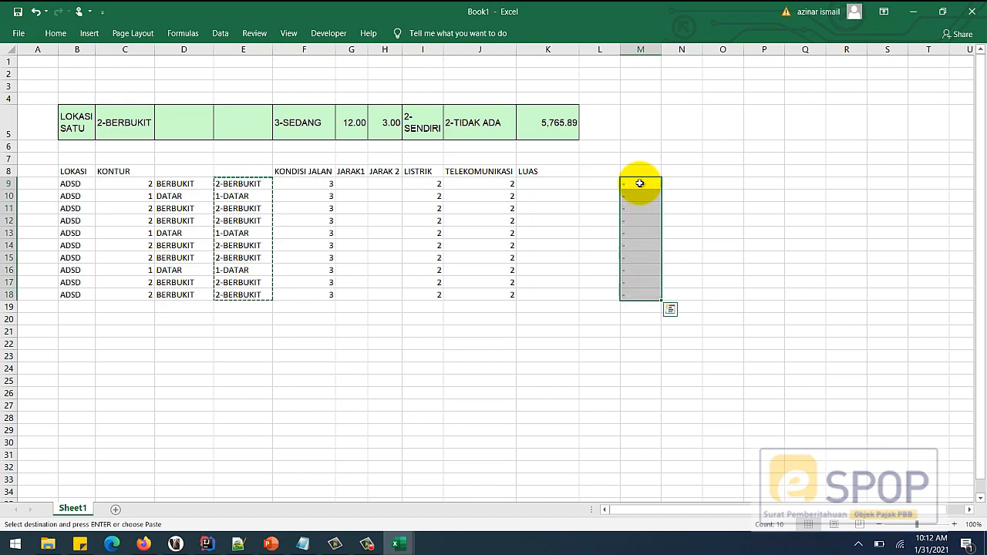
click(670, 310)
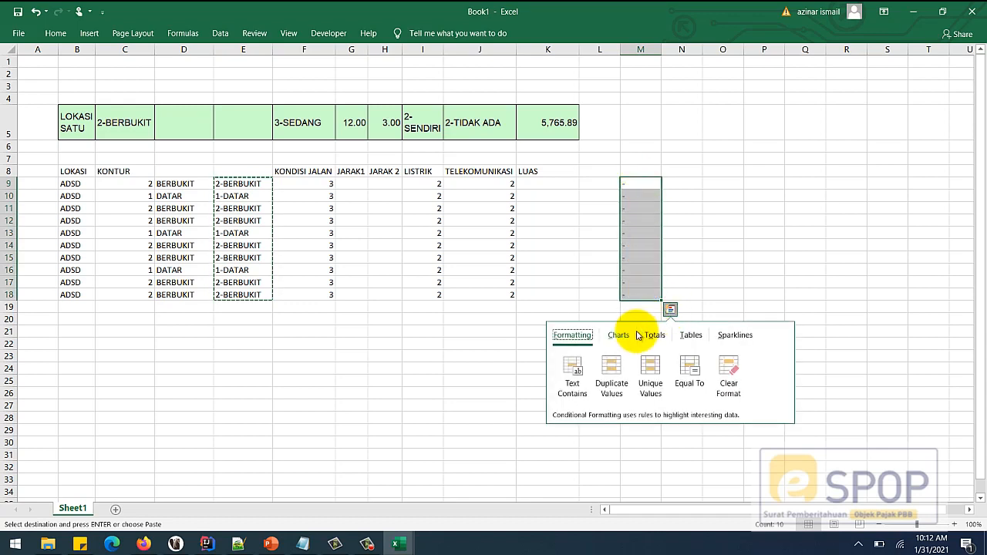
right_click(644, 184)
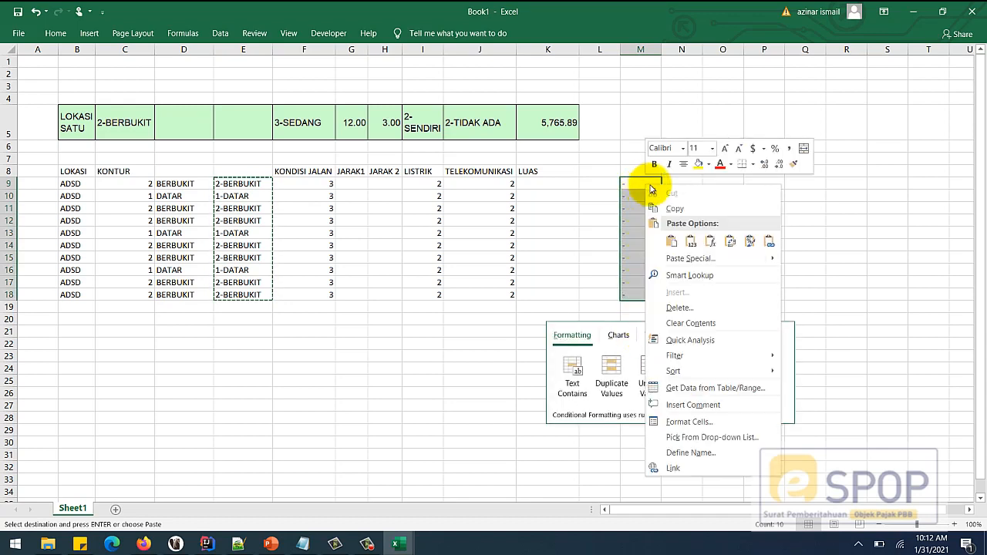
click(690, 242)
click(605, 342)
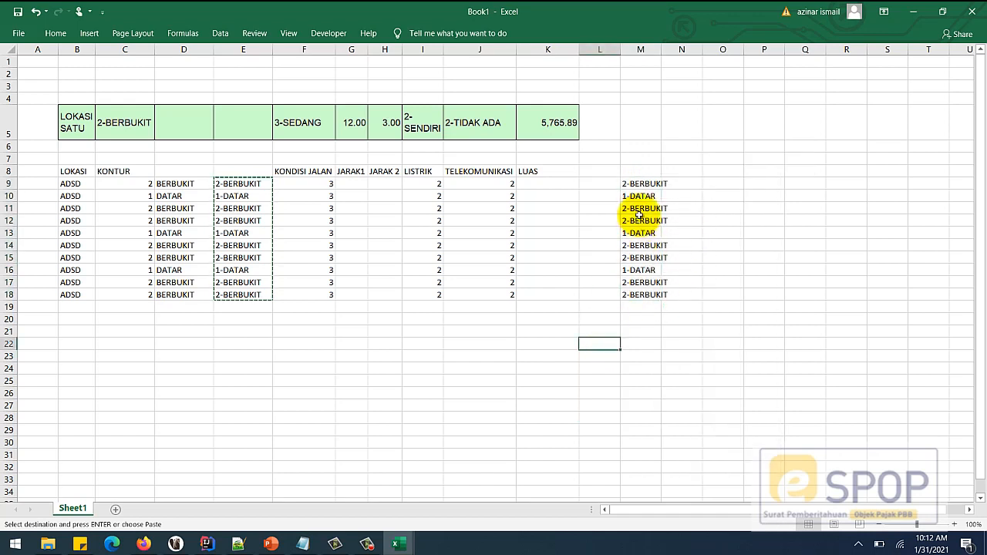
- Paste the value codes from M9:M18 over the KONTUR numbers in C9:C18
drag(638, 185, 634, 295)
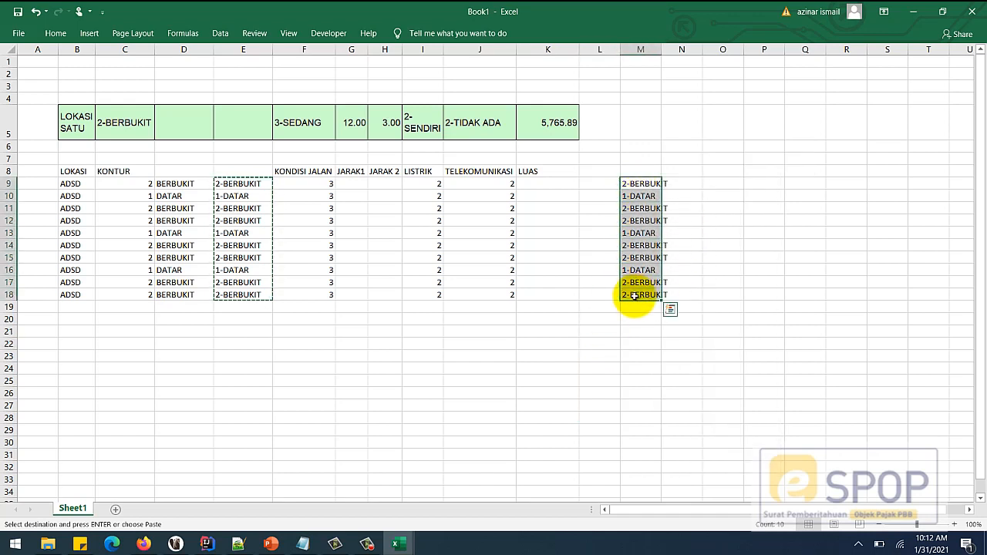
key(ctrl+c)
click(131, 183)
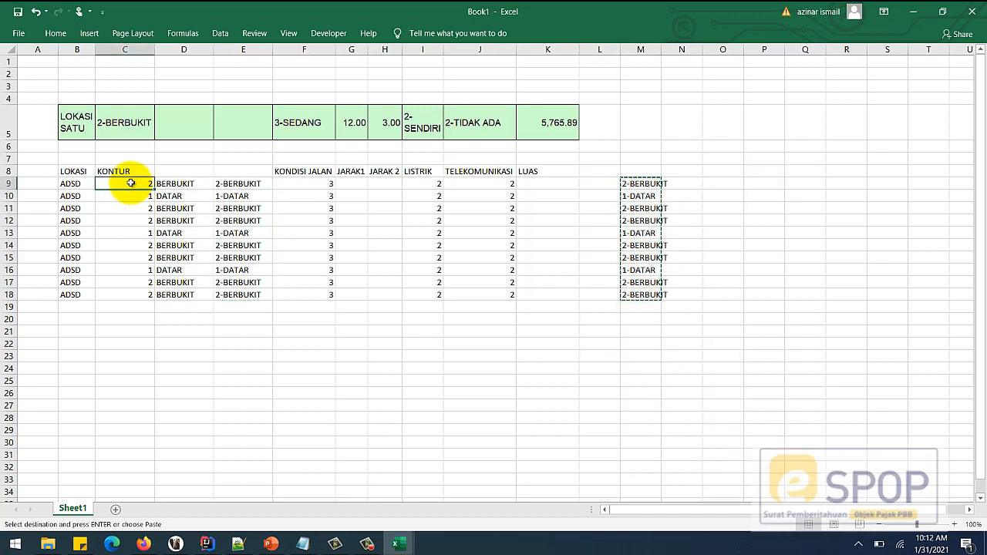
key(ctrl+v)
click(196, 368)
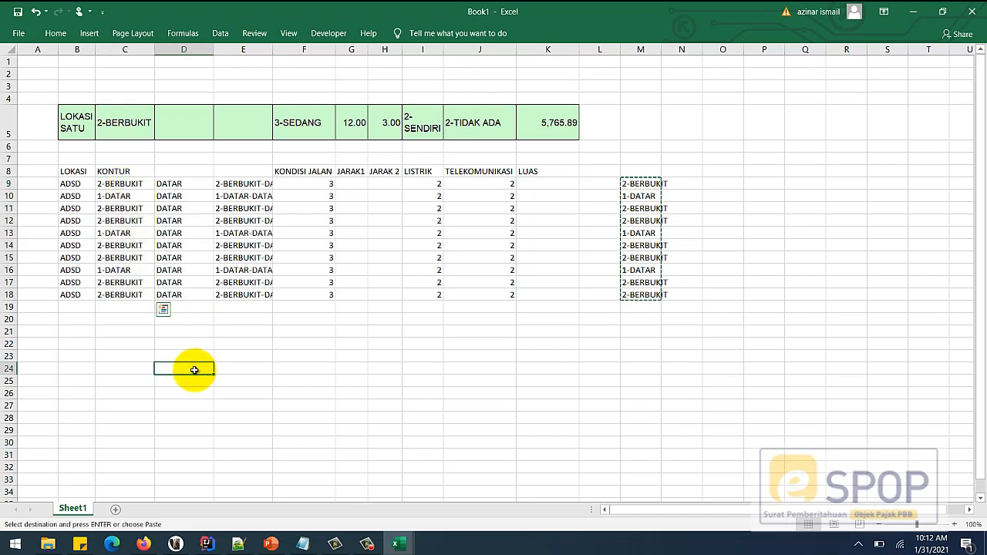
- Delete helper columns D and E using Home > Delete
drag(184, 50, 244, 49)
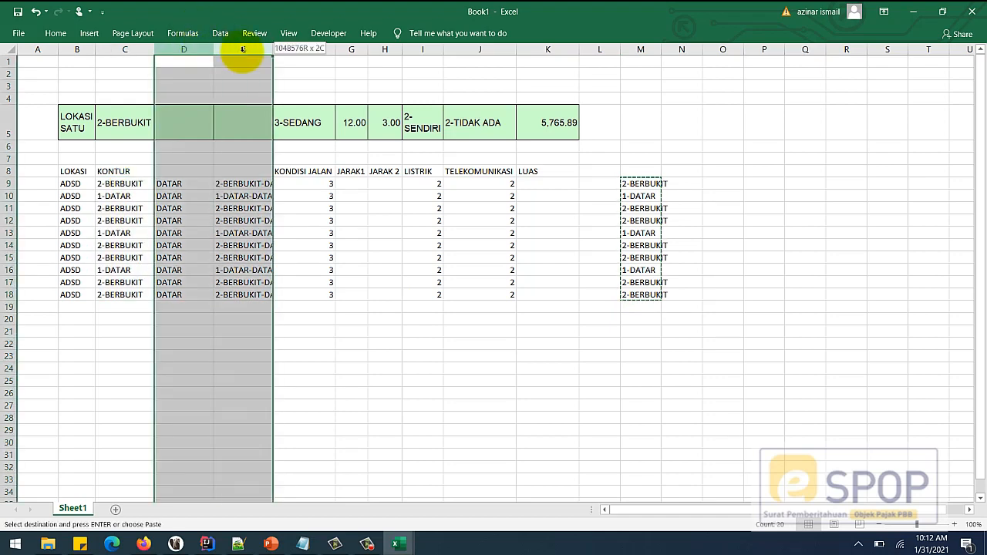
click(53, 33)
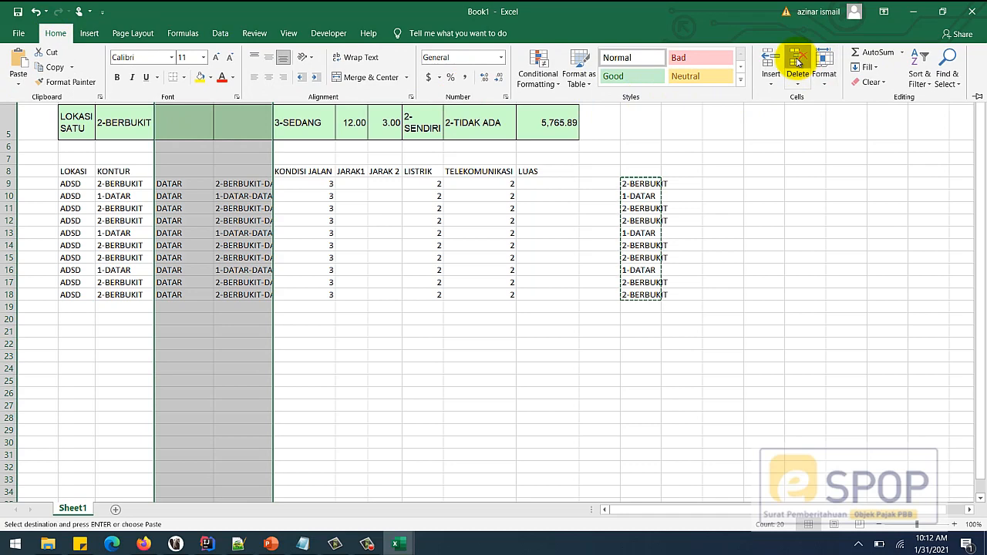
click(797, 60)
click(114, 233)
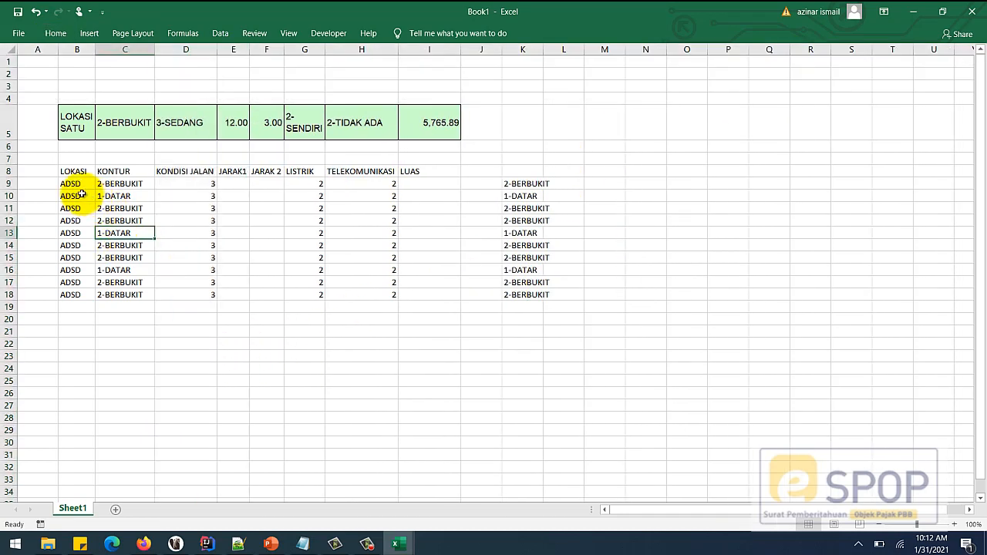
- Fill road condition D9:D18 with 3-SEDANG copied from D5
mouse_move(70, 183)
mouse_down()
mouse_move(137, 188)
mouse_move(138, 292)
mouse_up()
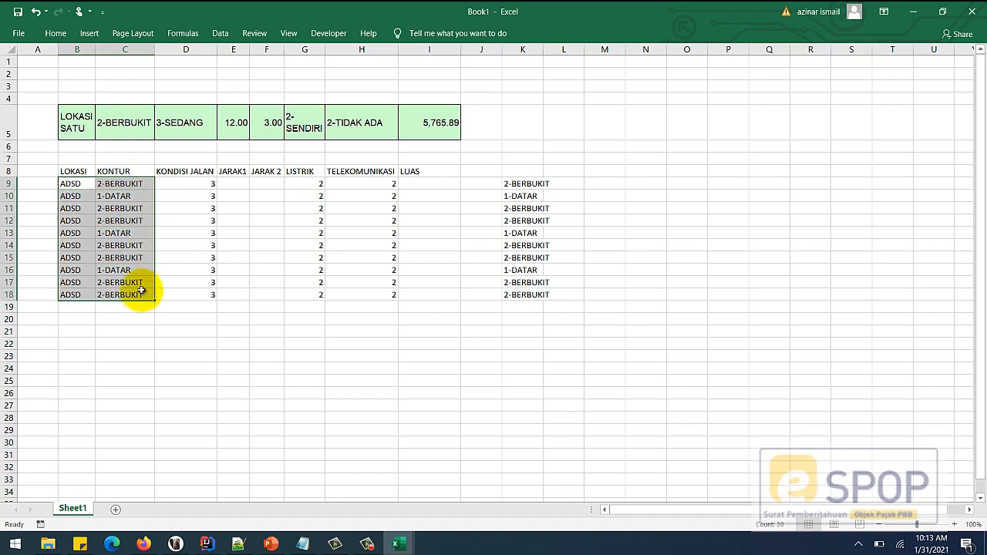
click(133, 320)
drag(69, 183, 425, 183)
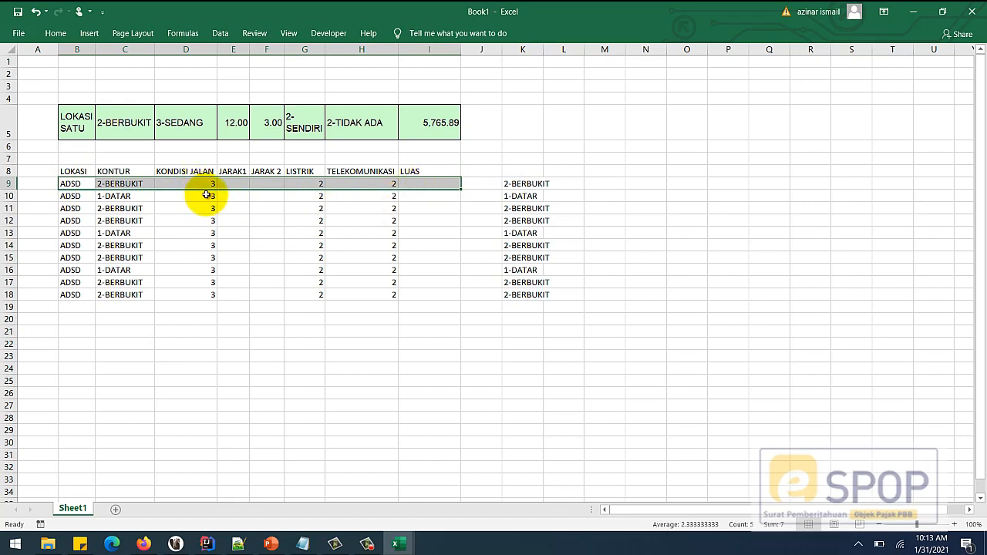
click(180, 135)
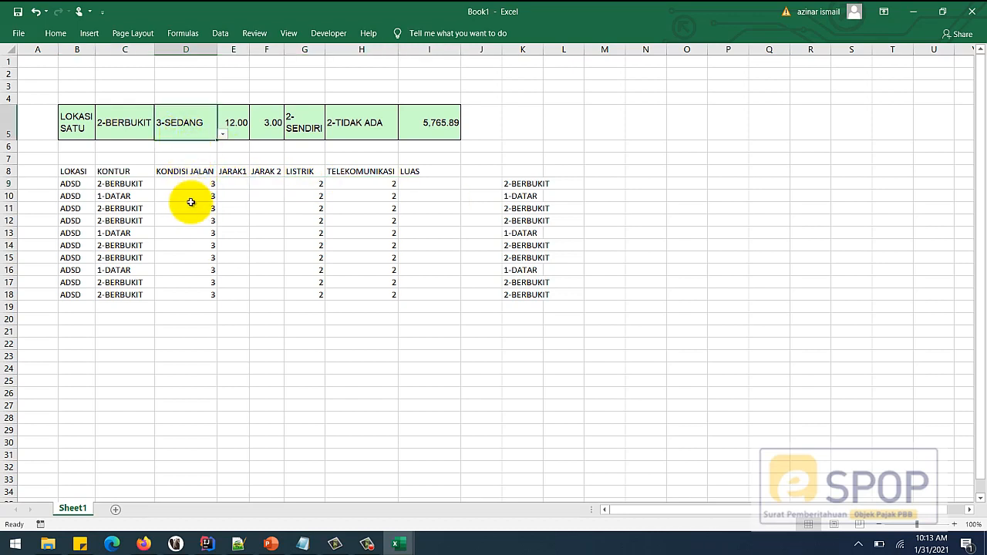
key(ctrl+c)
drag(185, 184, 193, 290)
key(ctrl+v)
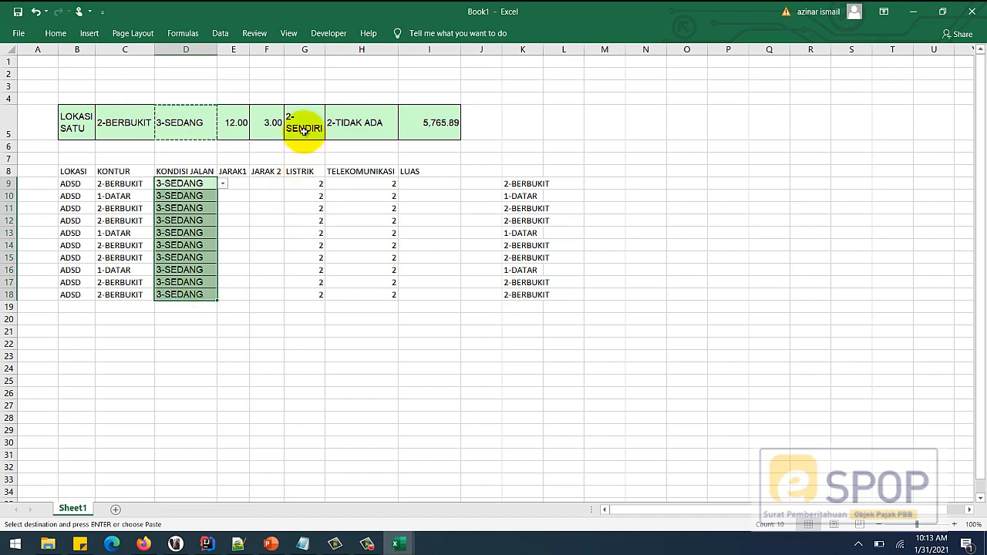
- Fill G9:H18 with 2-SENDIRI and 2-TIDAK ADA copied from row 5
drag(306, 129, 363, 129)
key(ctrl+c)
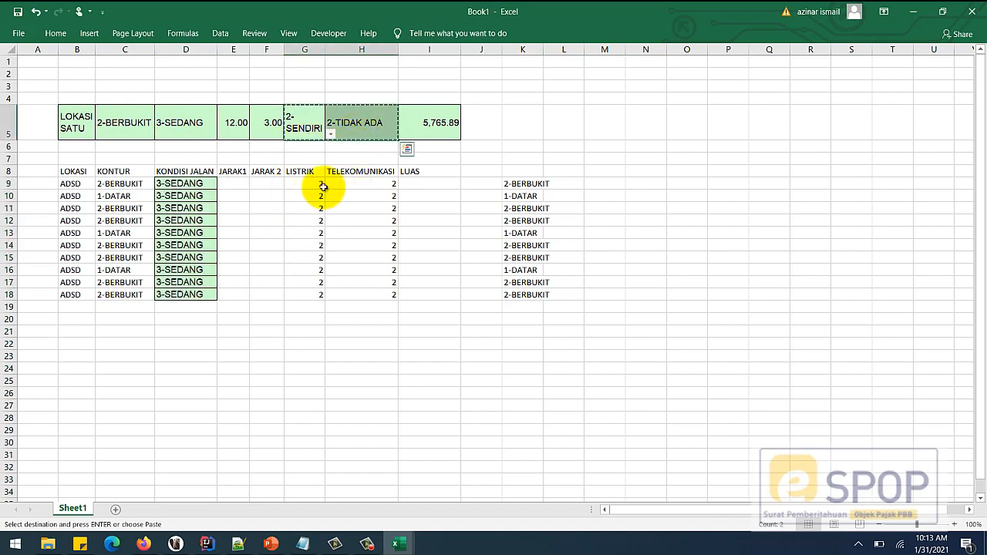
drag(317, 185, 384, 290)
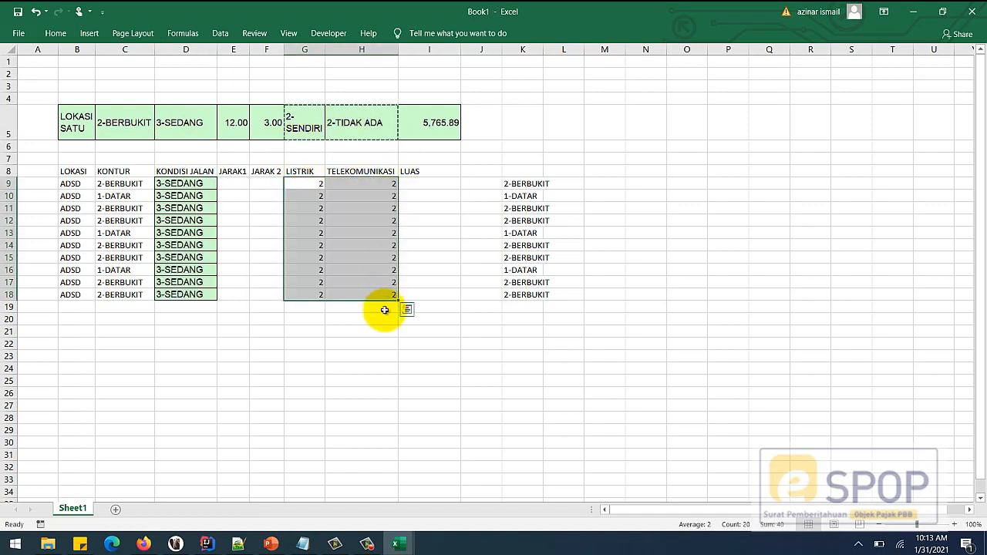
key(ctrl+v)
- Copy the ten finished sample rows B9:I18
click(436, 333)
drag(68, 196, 445, 408)
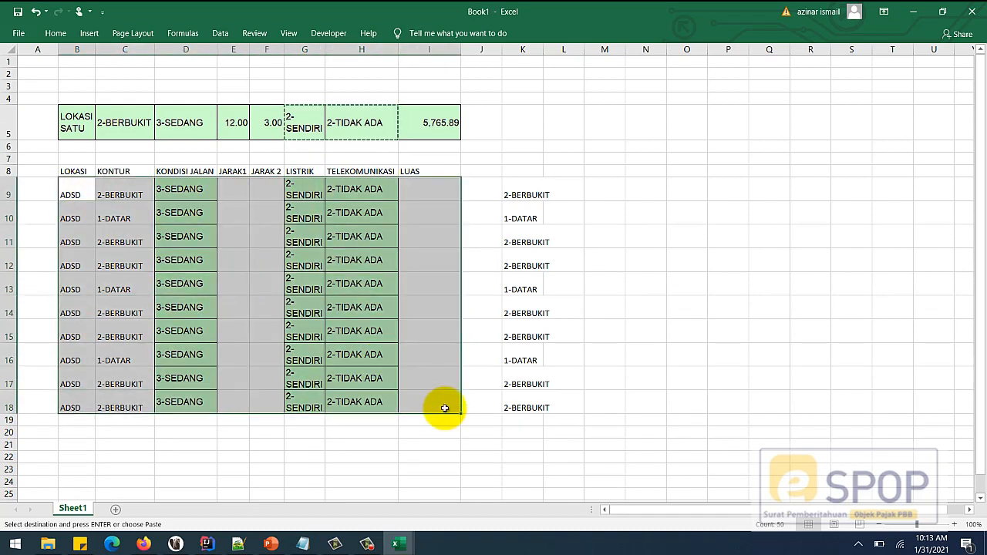
key(ctrl+c)
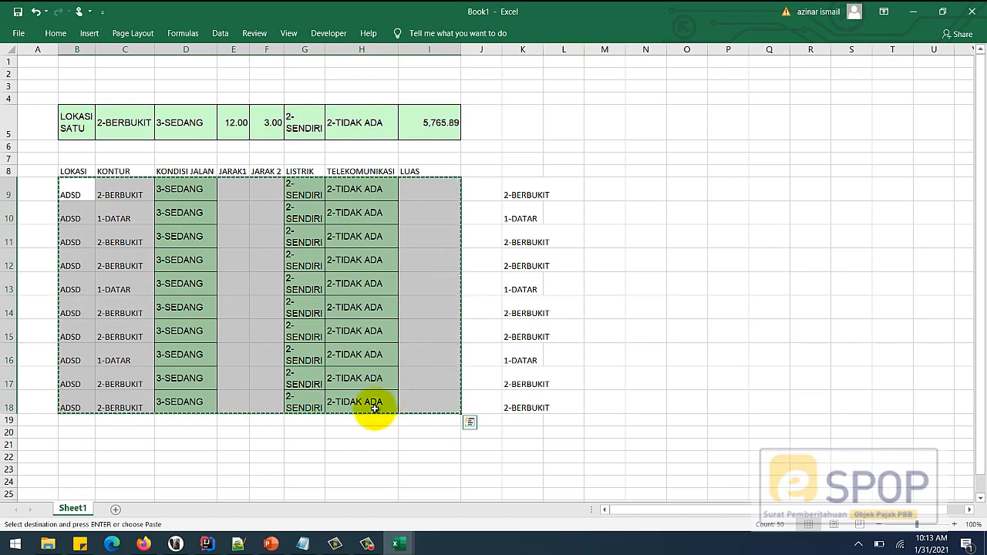
- In SPOP_MIGAS_ONSHORE, select the row below LOKASI SATU and add several blank table rows
mouse_move(402, 546)
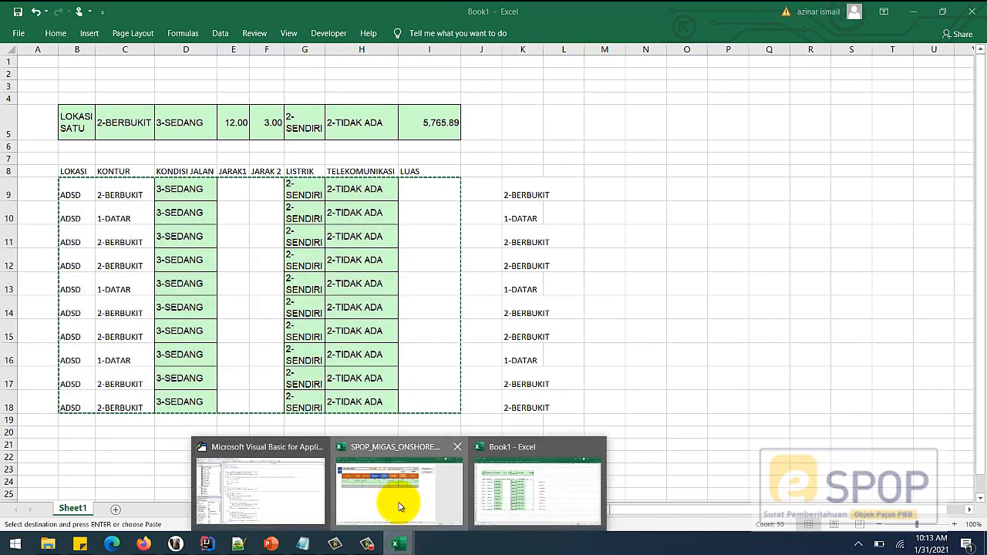
click(397, 509)
click(580, 205)
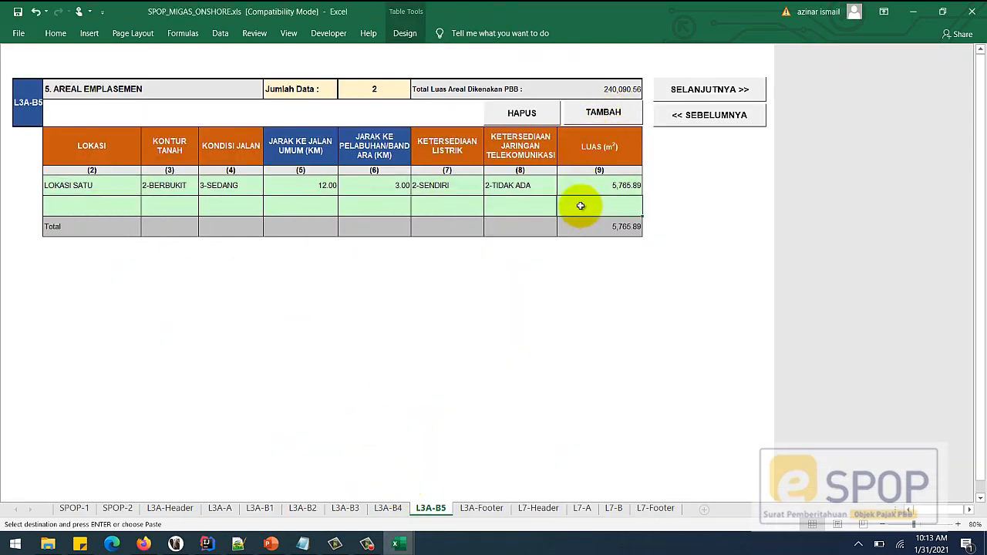
click(603, 113)
click(603, 113)
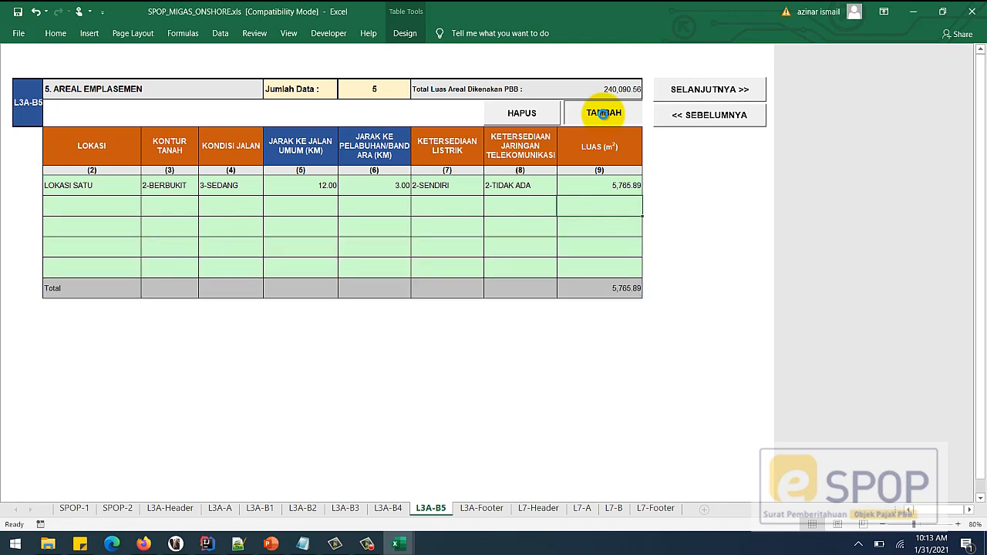
click(603, 113)
click(603, 114)
click(602, 114)
click(603, 114)
click(603, 113)
click(603, 113)
click(603, 113)
click(603, 114)
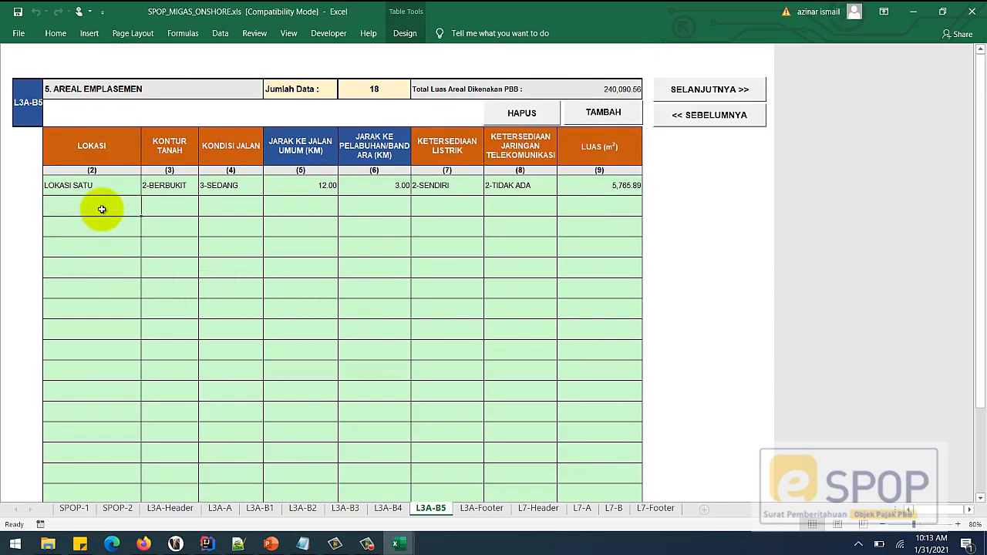
- Copy the ten sample rows from Book1 and paste them below LOKASI SATU in the form
mouse_move(402, 544)
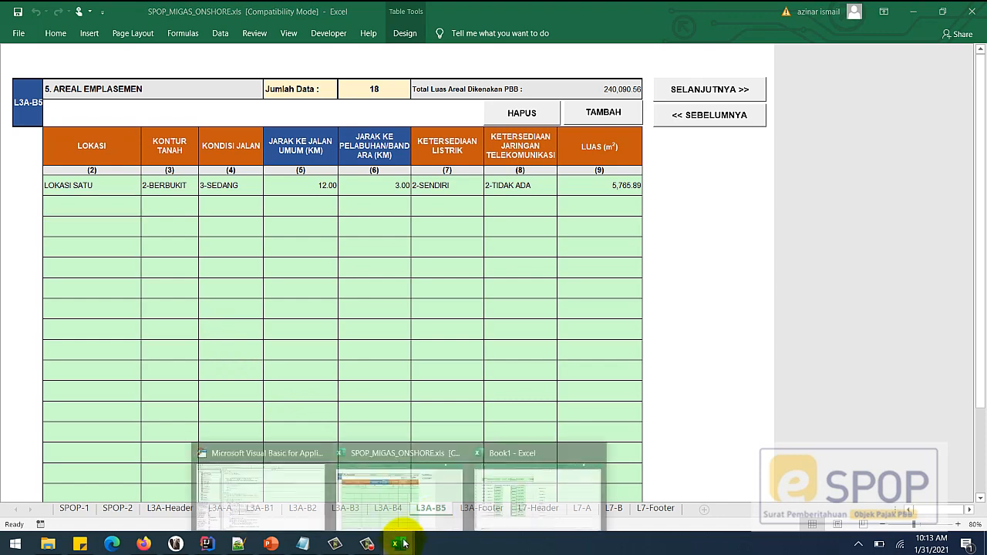
click(522, 497)
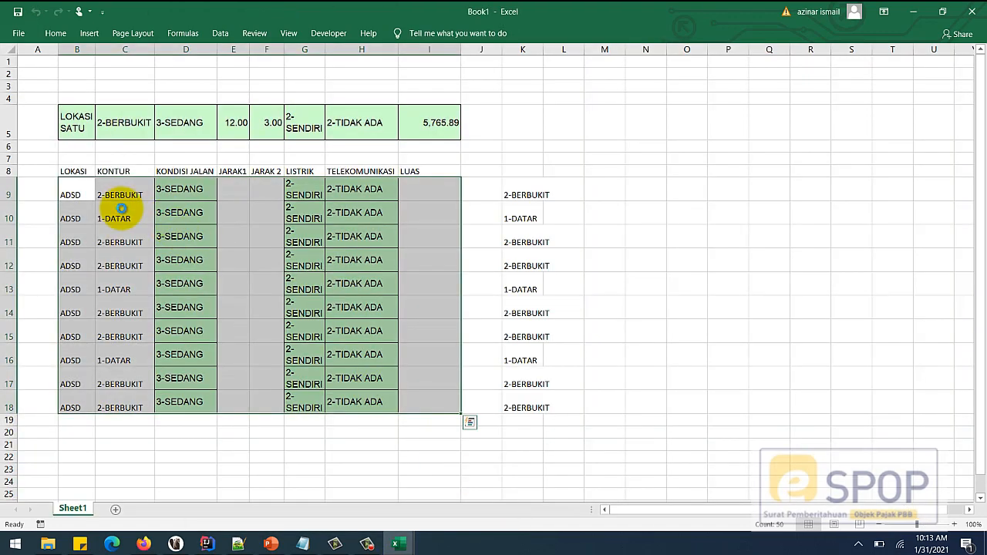
key(ctrl+c)
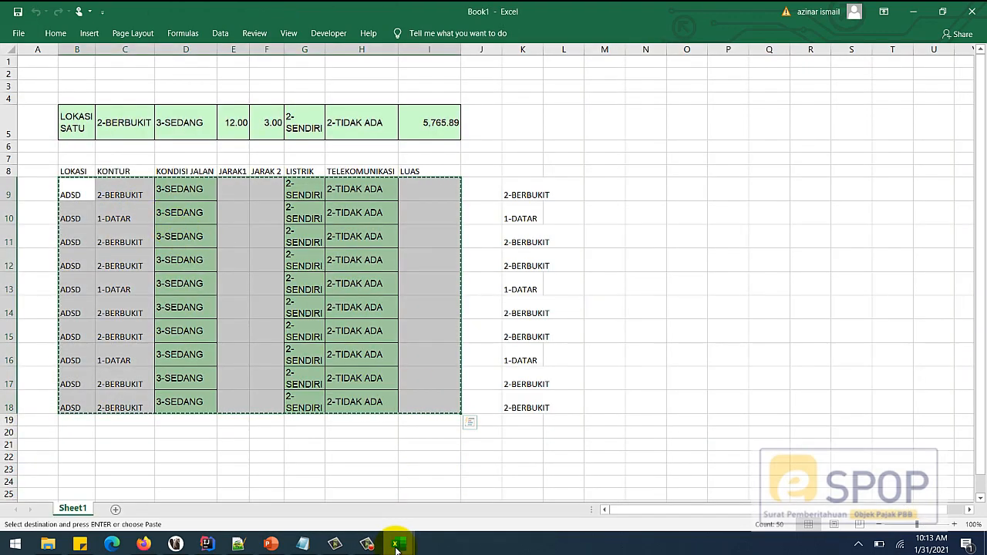
mouse_move(396, 546)
click(407, 511)
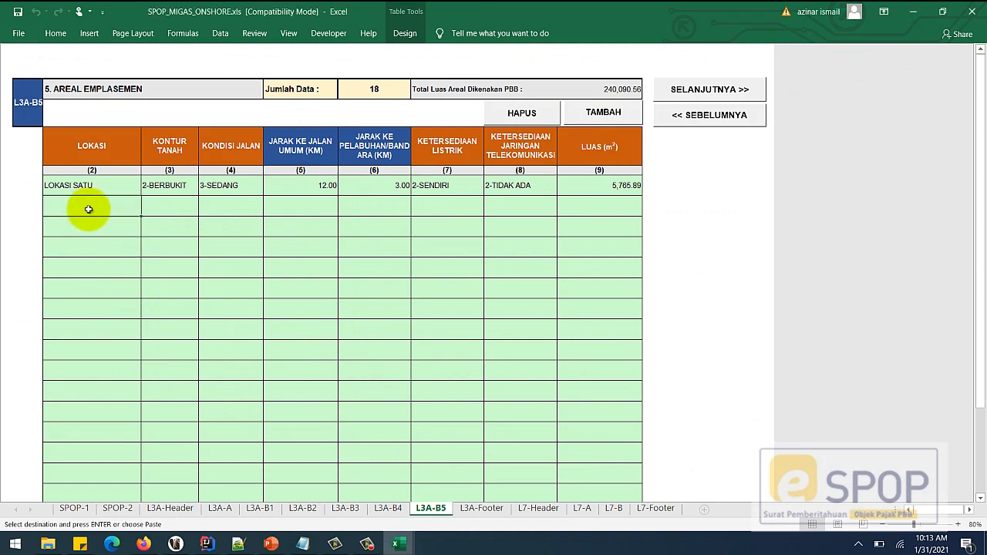
key(ctrl+v)
click(351, 429)
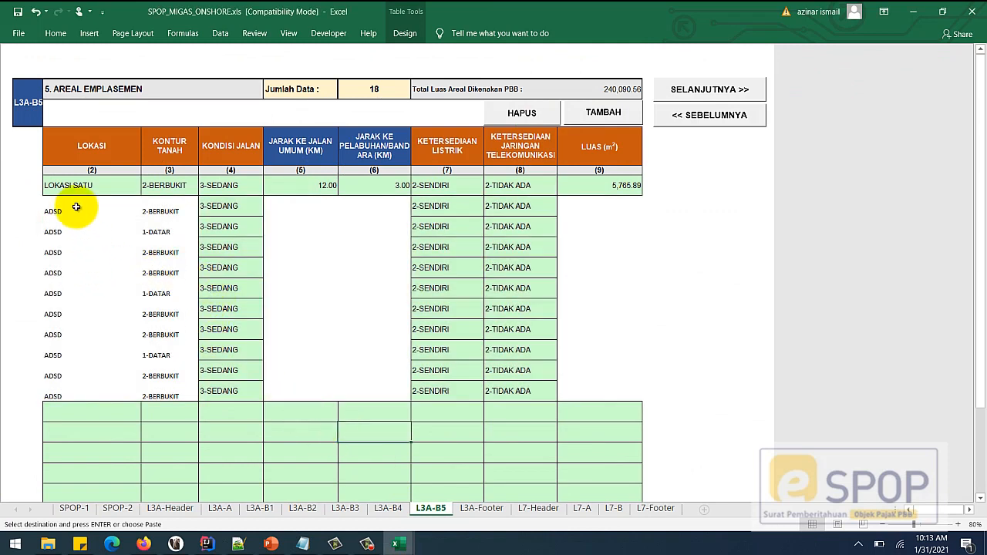
drag(77, 210, 599, 386)
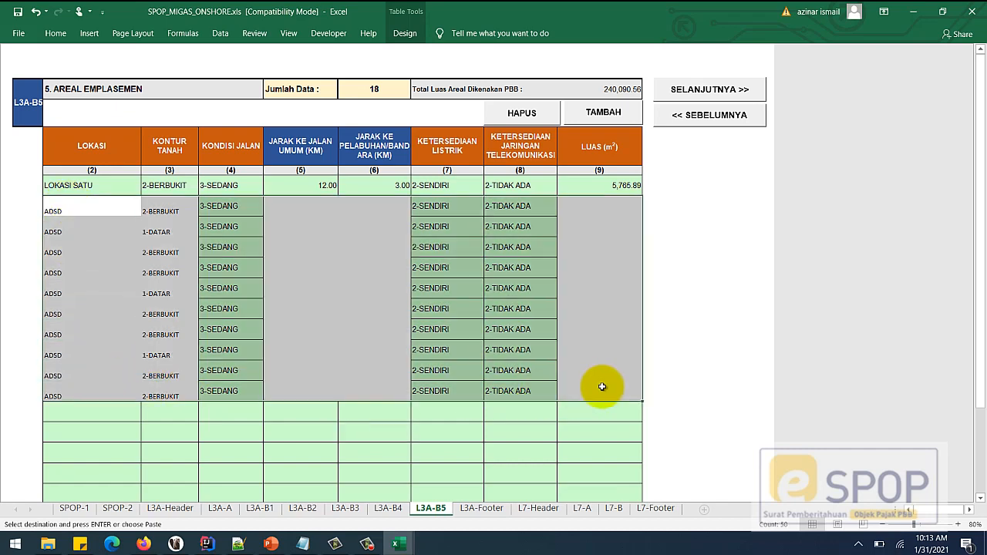
click(56, 34)
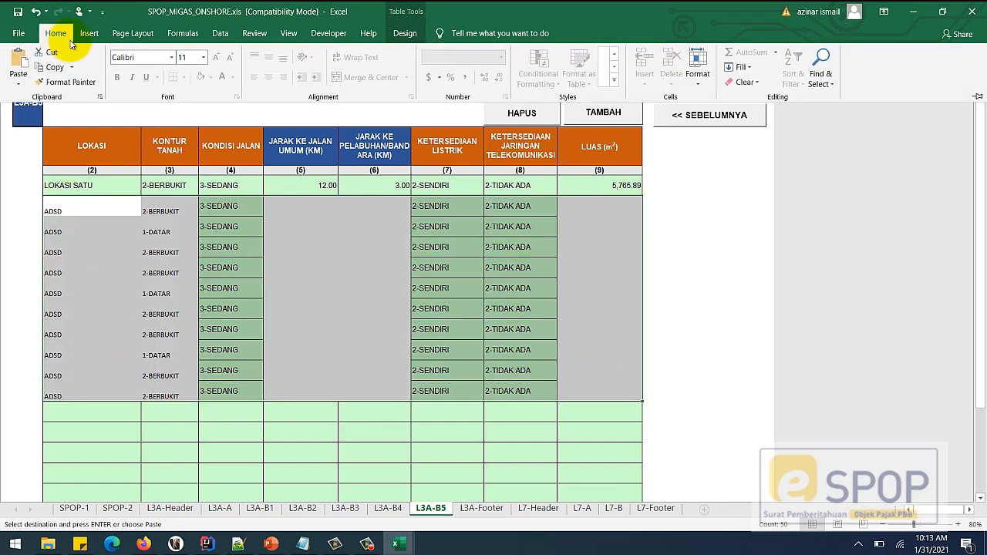
click(19, 34)
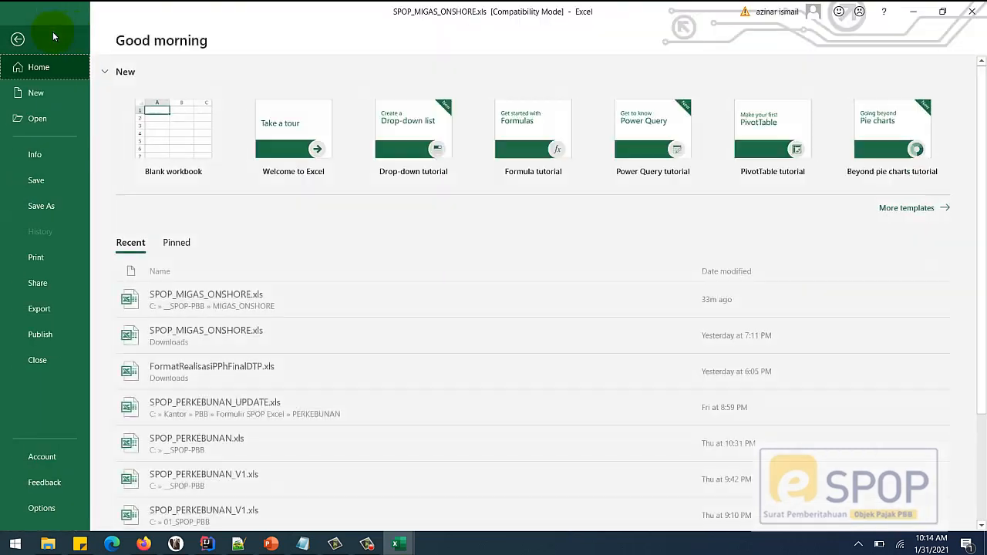
click(24, 34)
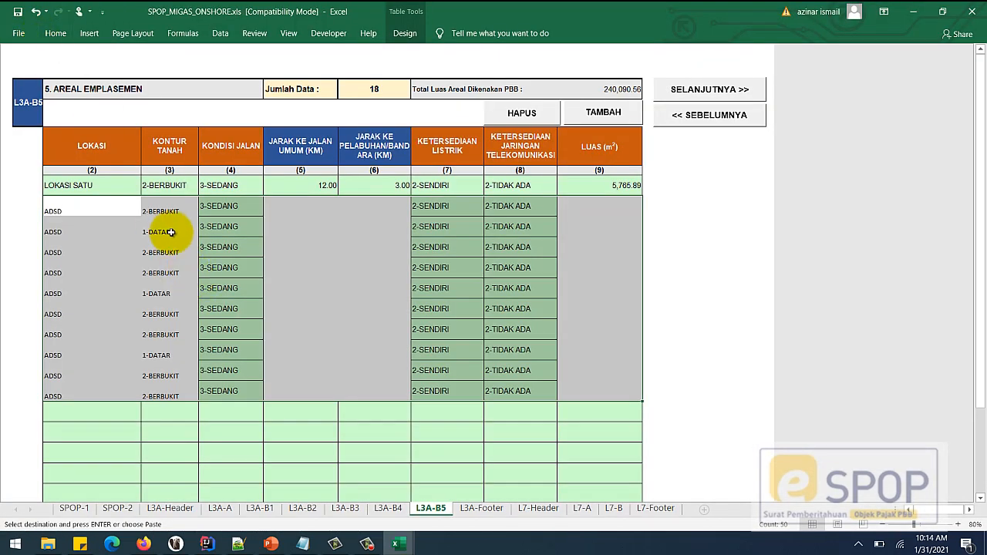
click(363, 425)
click(370, 376)
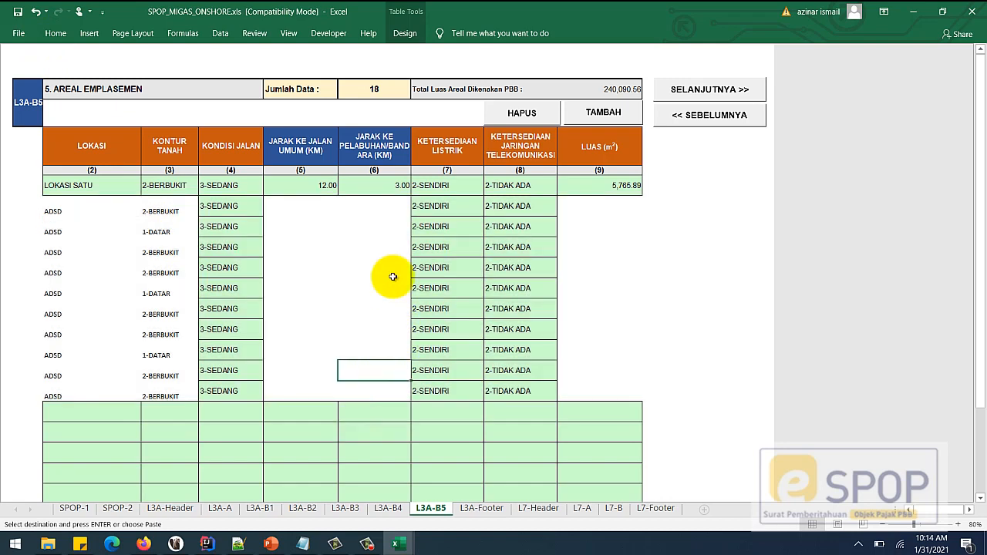
click(407, 227)
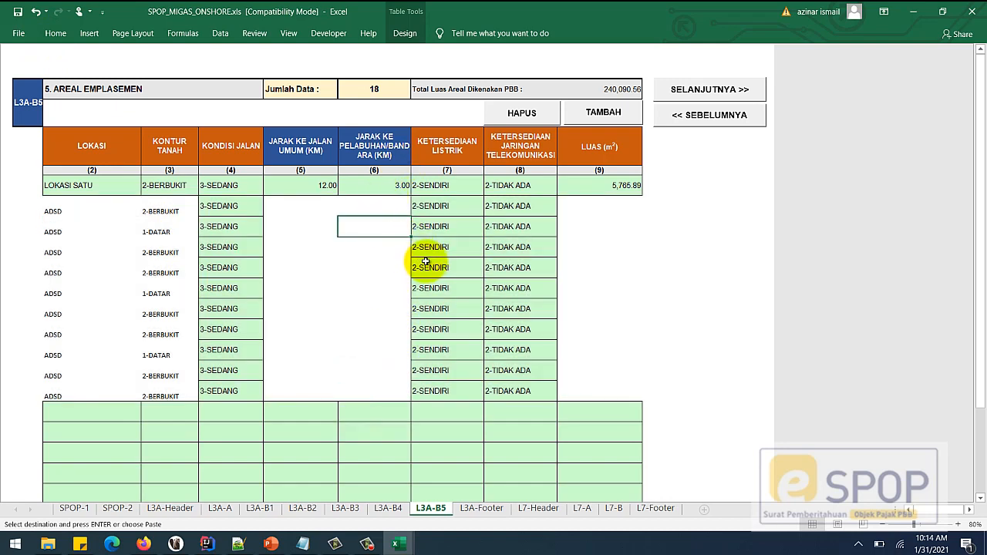
click(385, 323)
click(392, 374)
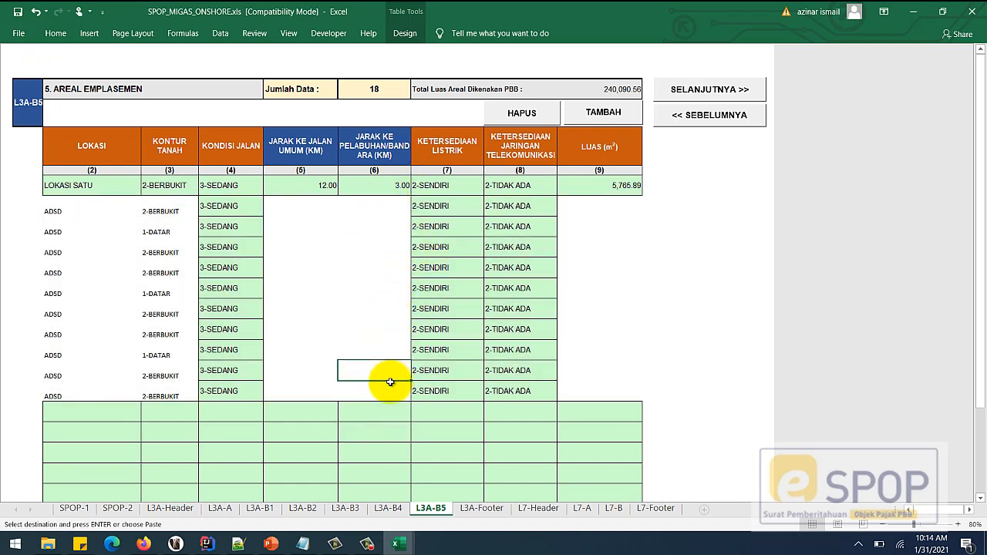
scroll(391, 382, down, 2)
click(383, 293)
scroll(384, 293, up, 2)
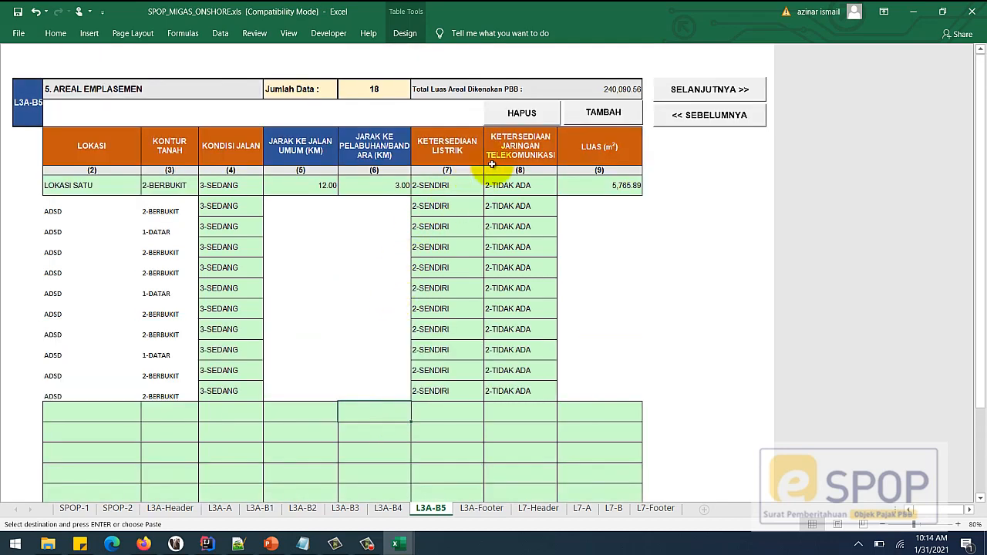
click(521, 113)
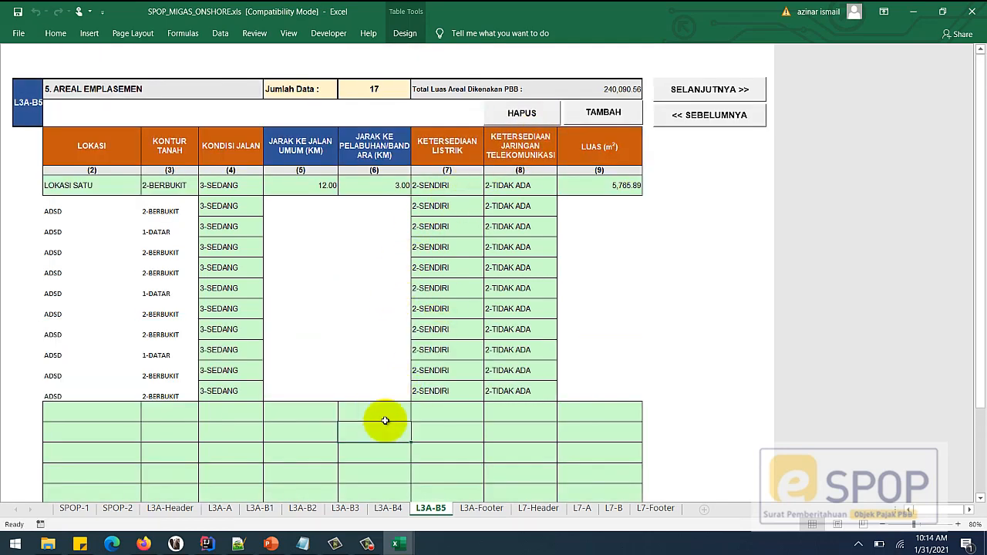
- Remove six empty rows from the L3A-B5 form with the HAPUS button
click(530, 110)
click(531, 111)
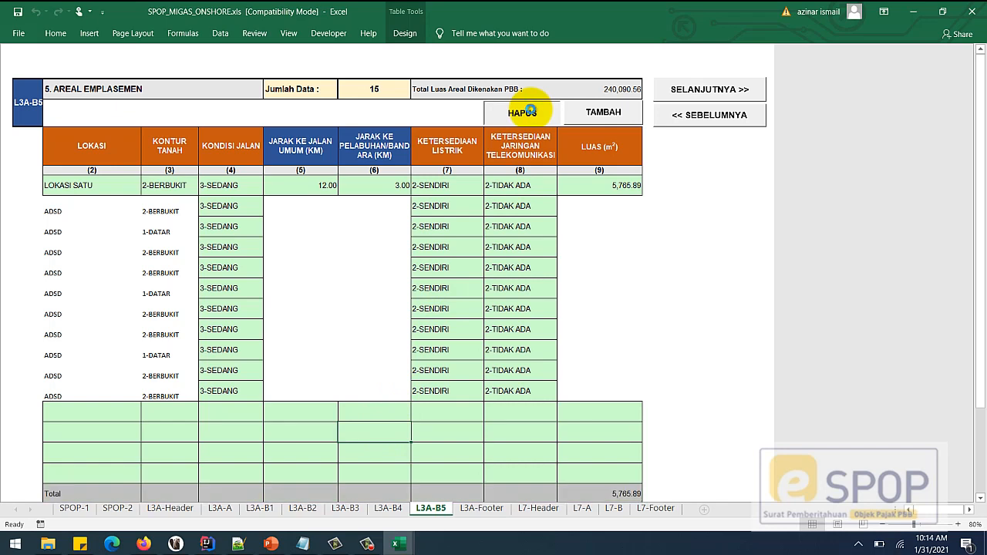
click(530, 110)
click(531, 110)
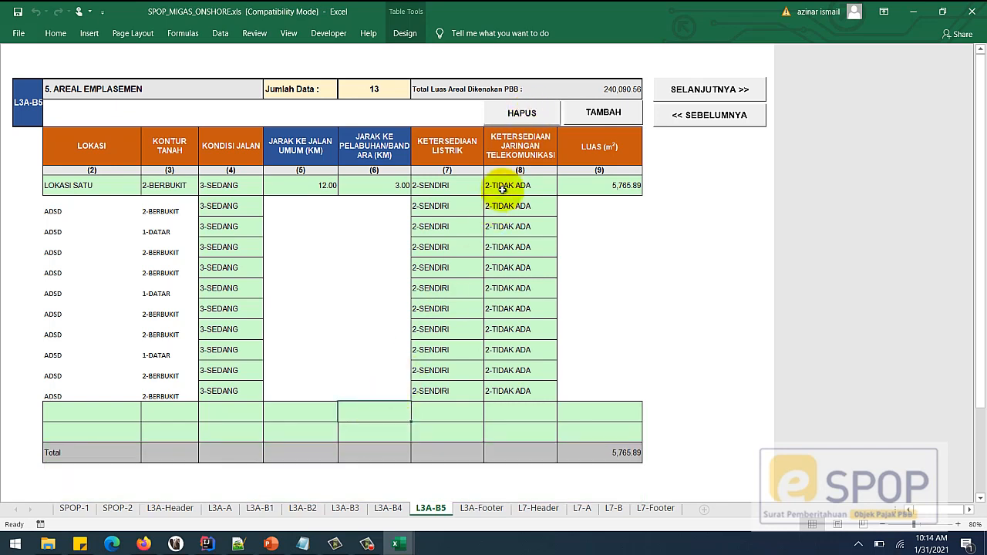
click(522, 113)
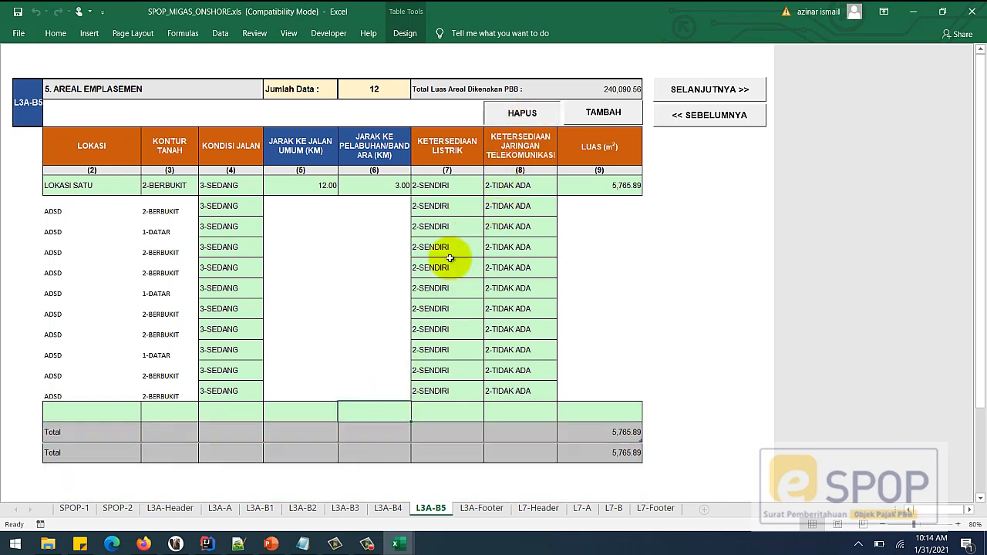
click(521, 113)
- Check the pasted rows' 2-BERBUKIT/1-DATAR contour choices and empty harbour-distance cells
click(367, 389)
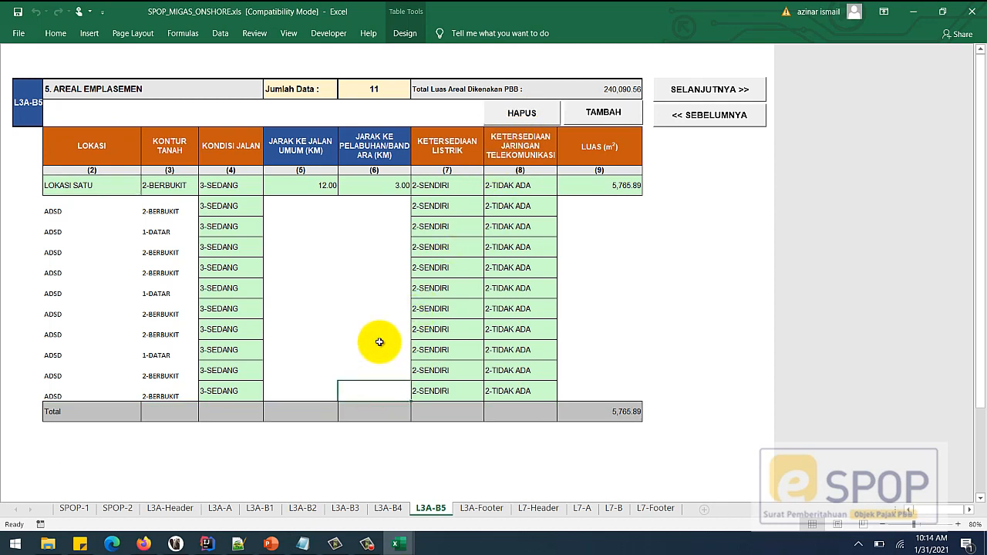
click(377, 302)
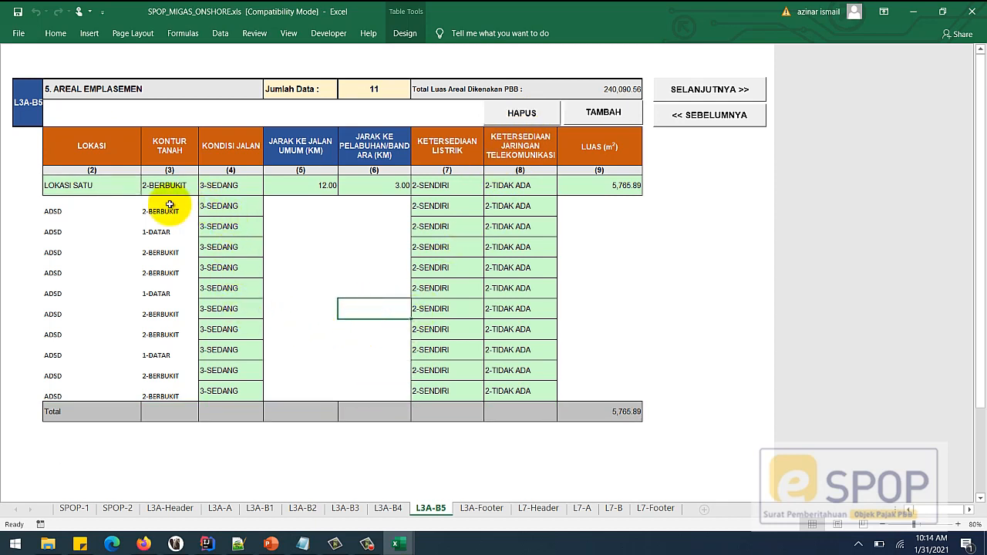
drag(72, 231, 517, 368)
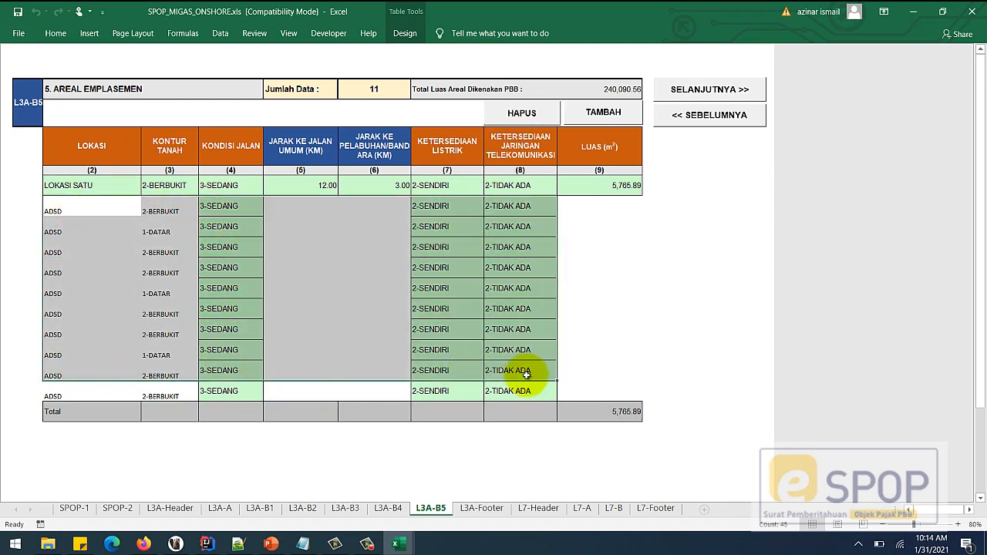
click(176, 210)
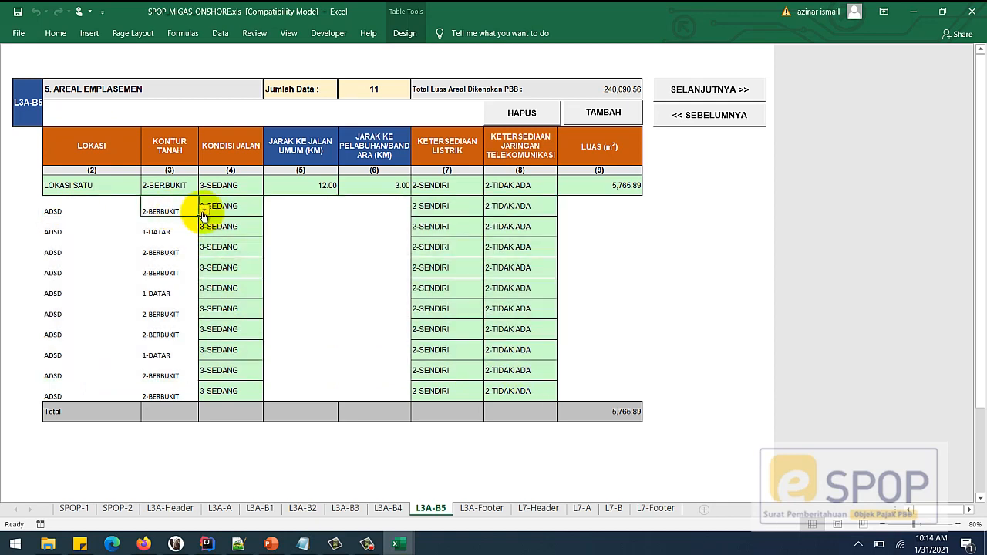
click(205, 210)
click(166, 232)
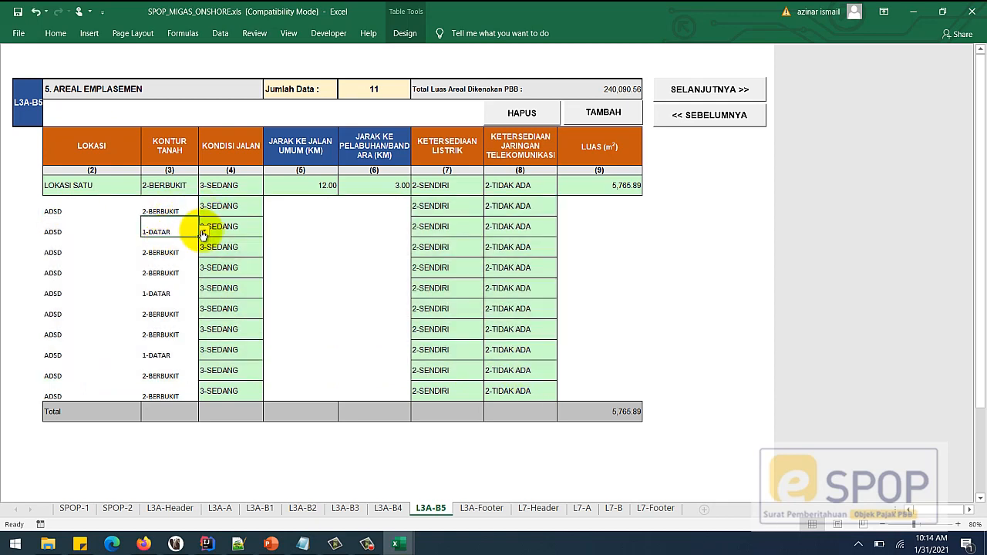
click(204, 231)
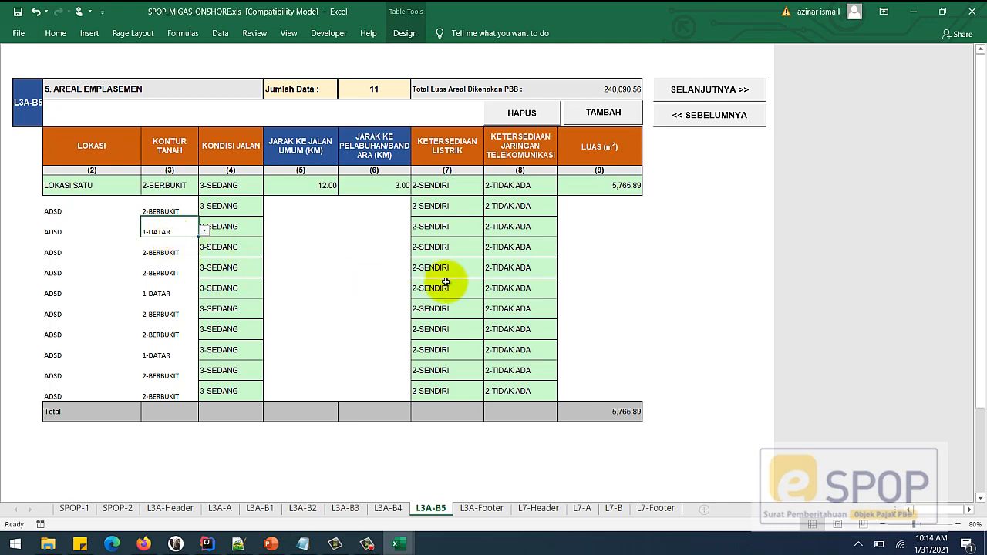
click(354, 262)
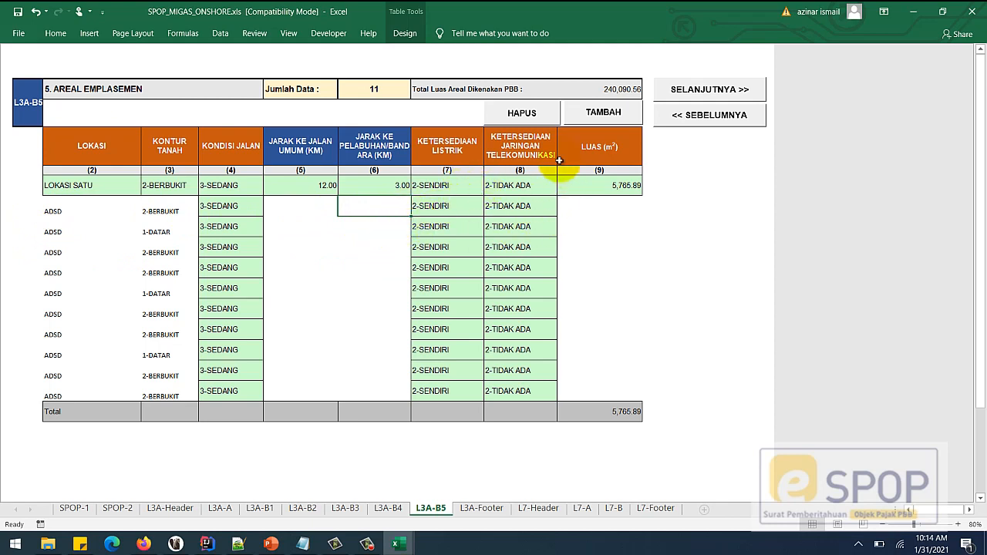
click(384, 242)
click(383, 210)
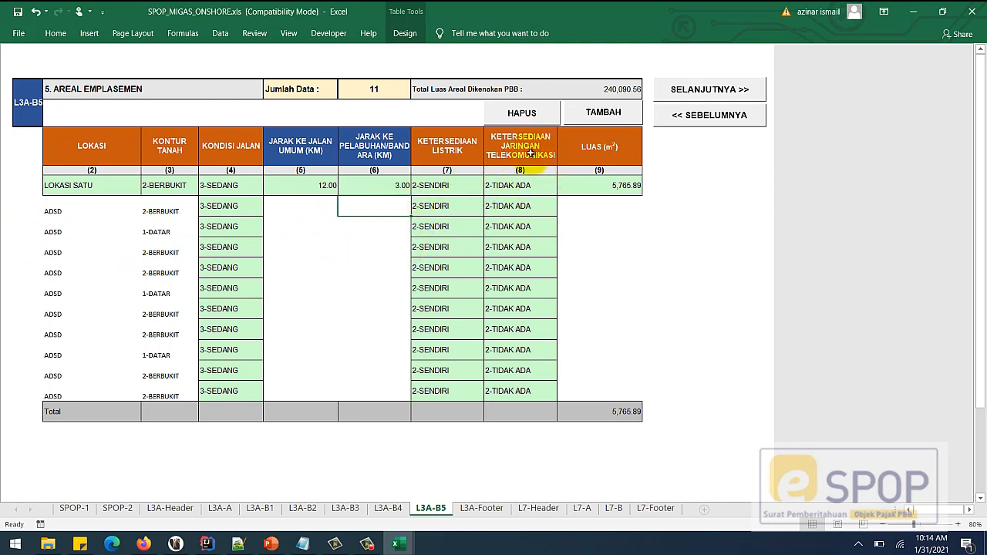
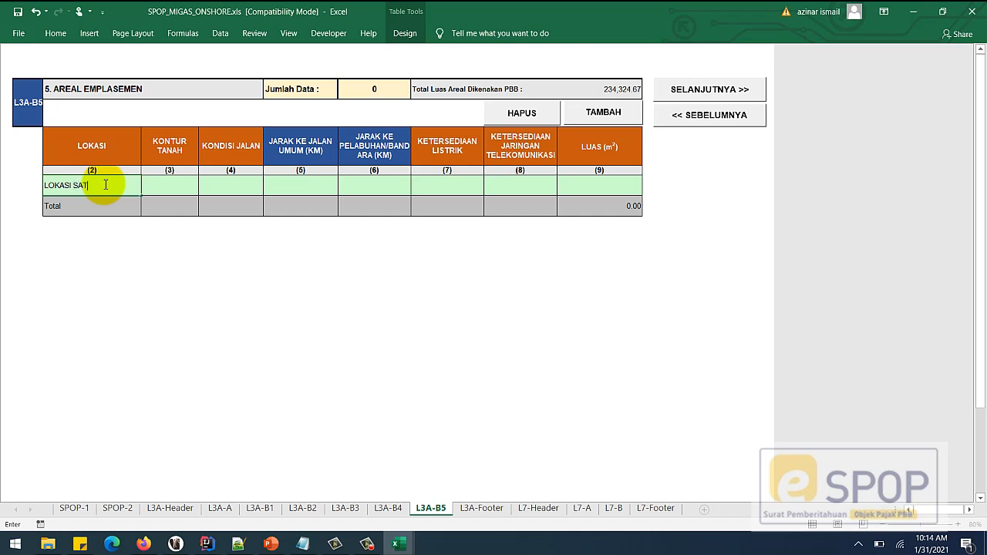
- Set land contour 2-BERBUKIT and road condition 1-SANGAT BAIK, and enter 12 and 2
click(182, 188)
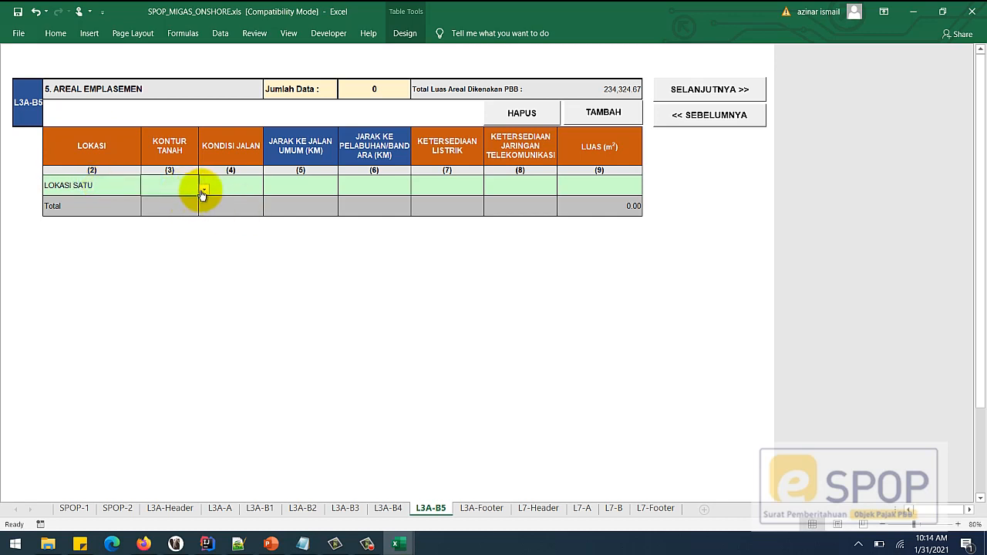
click(204, 190)
click(197, 206)
click(232, 186)
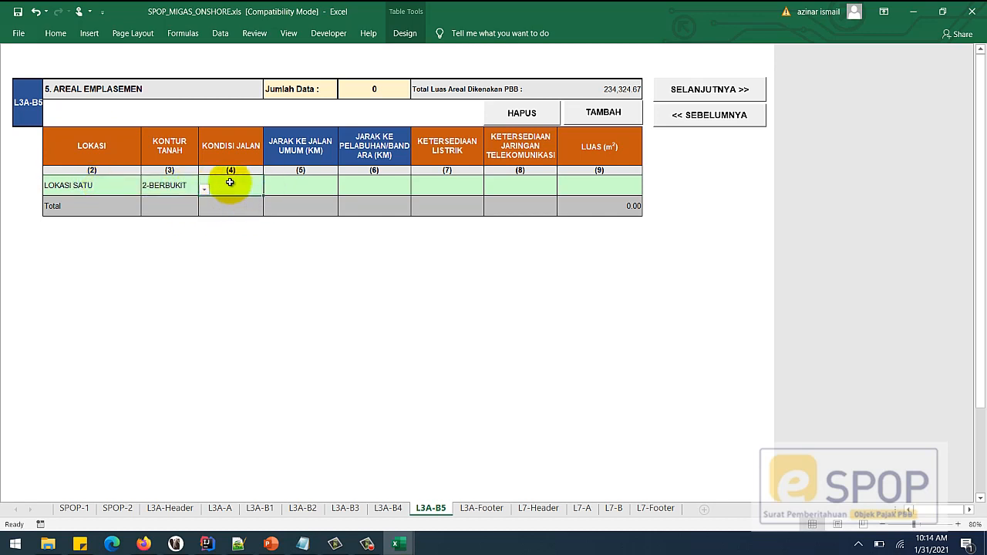
click(266, 188)
click(264, 196)
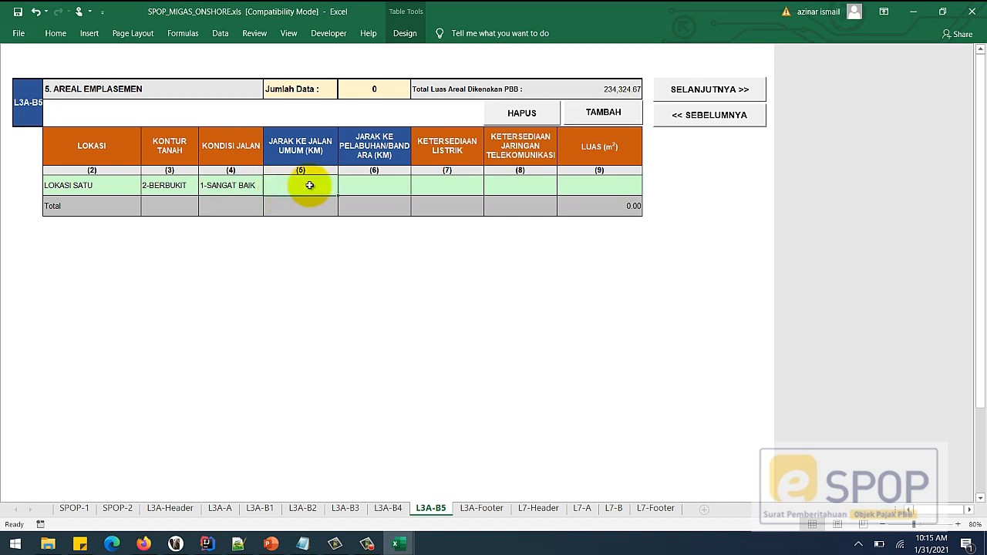
text(12)
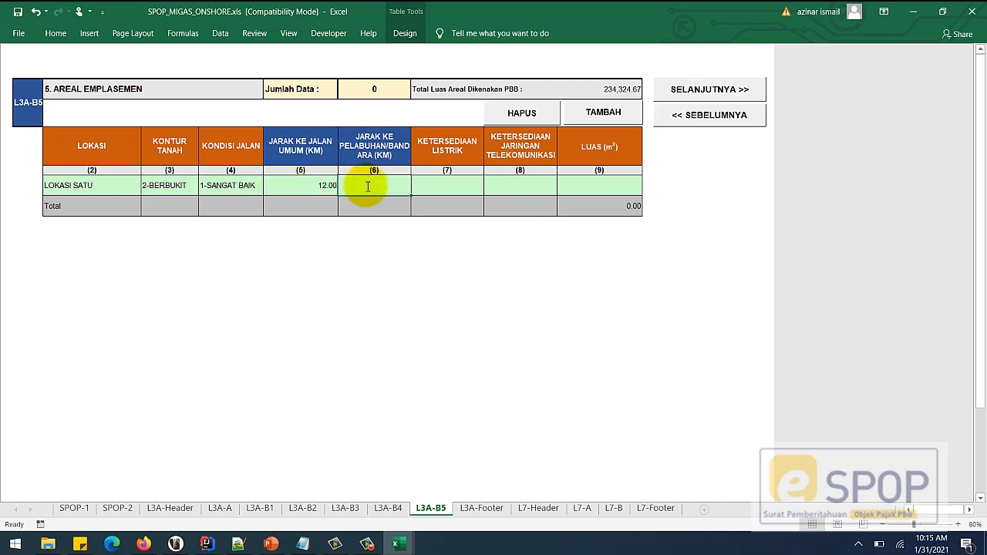
text(2)
- Set electricity to 2-SENDIRI and telecom to 2-TIDAK ADA, with area 1,233.55 m²
click(484, 191)
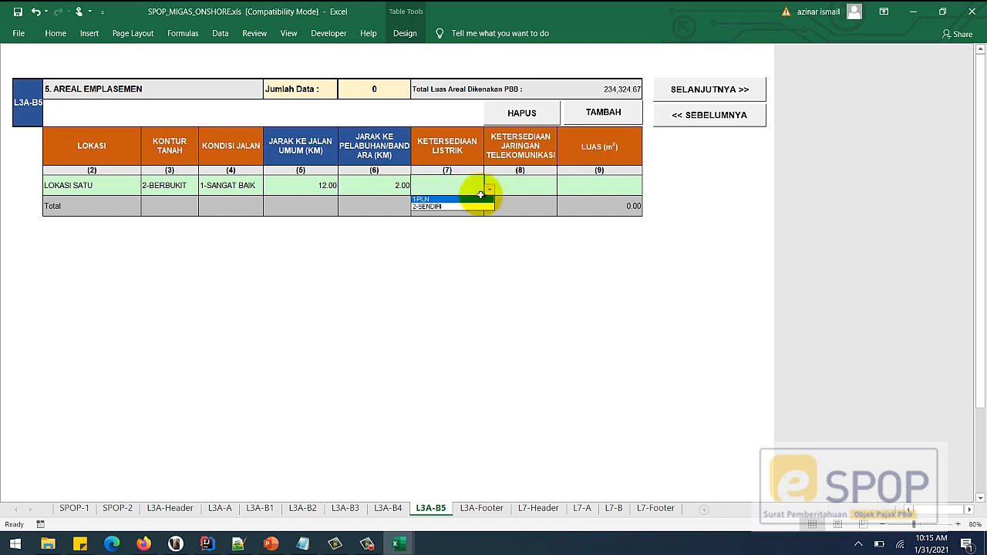
click(471, 207)
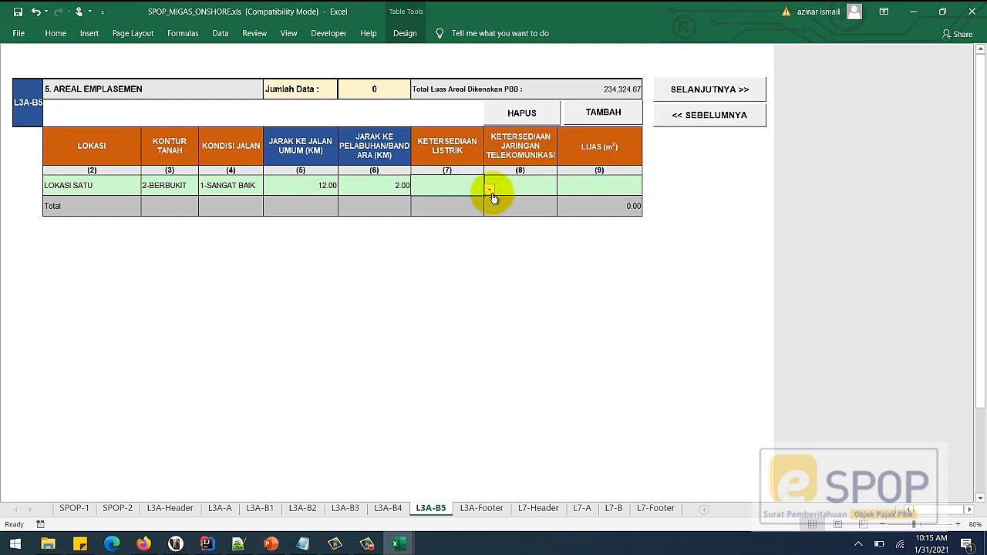
click(490, 192)
click(468, 206)
click(520, 189)
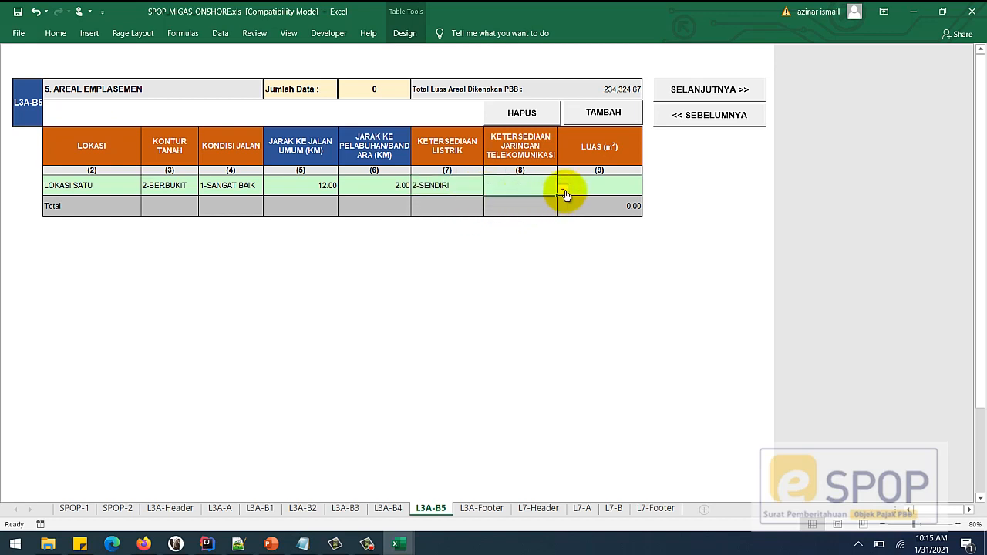
click(562, 191)
click(529, 208)
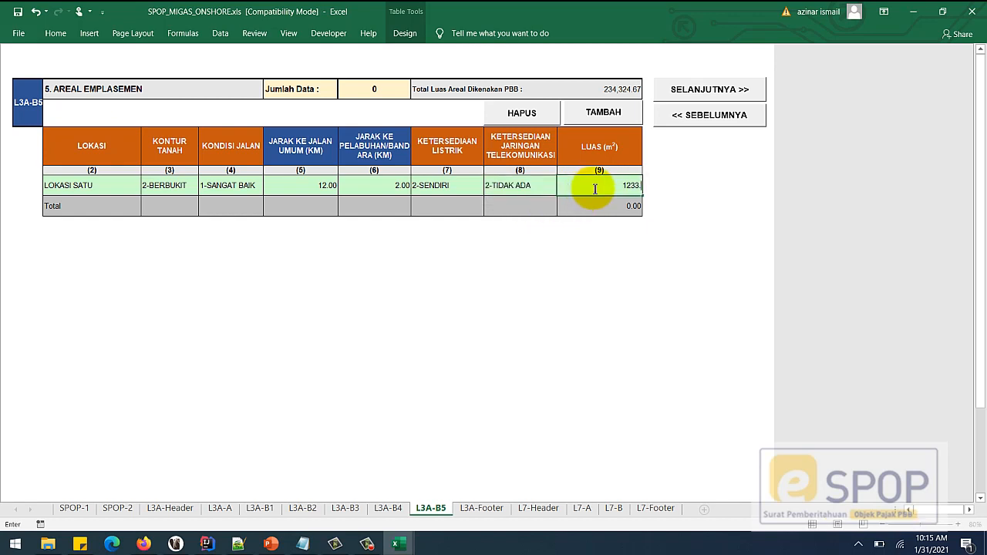
click(595, 189)
text(1233.55)
click(517, 191)
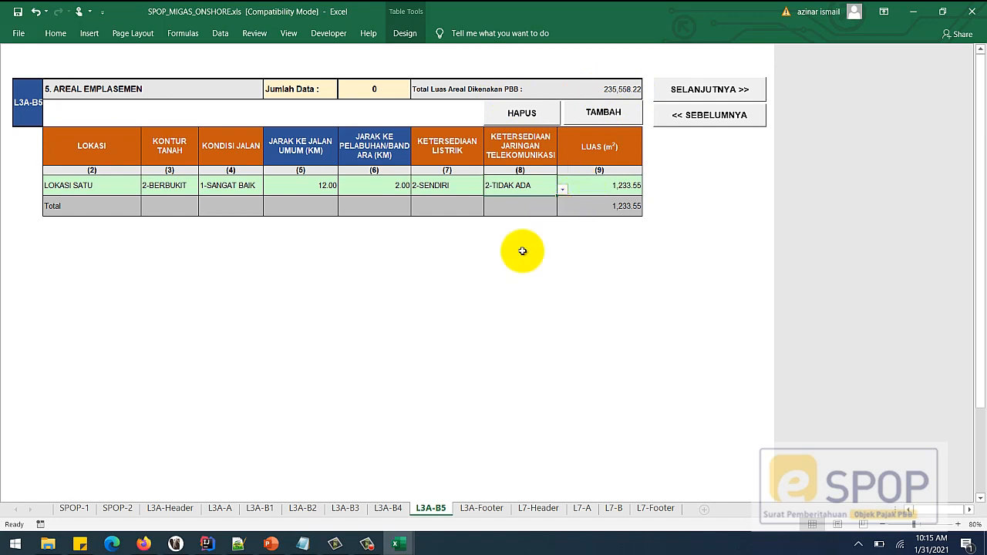
click(260, 508)
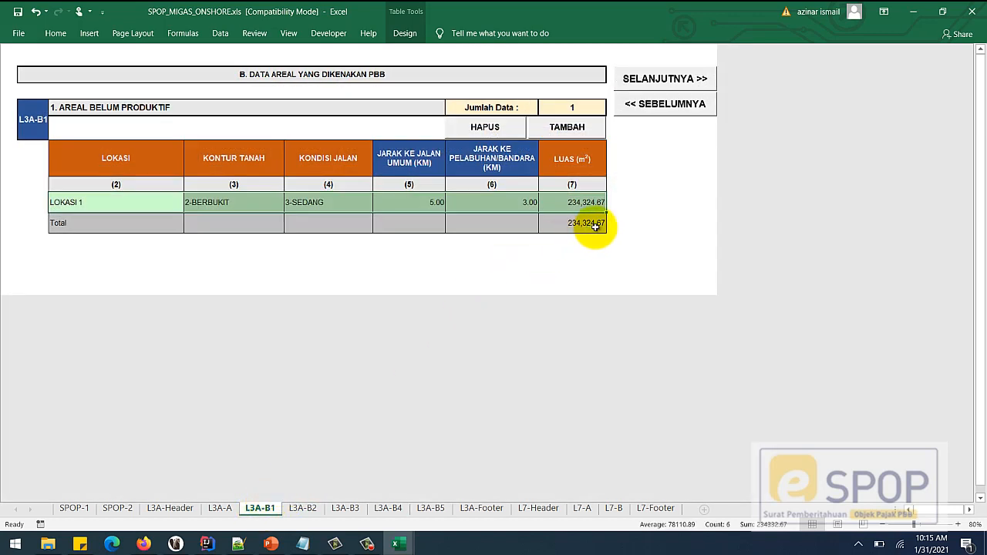
click(301, 510)
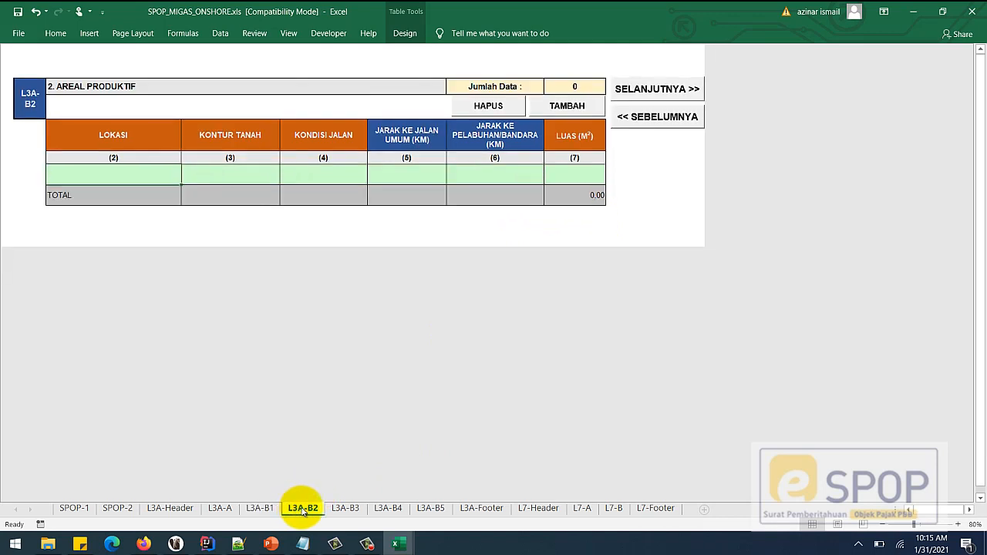
click(345, 513)
click(388, 511)
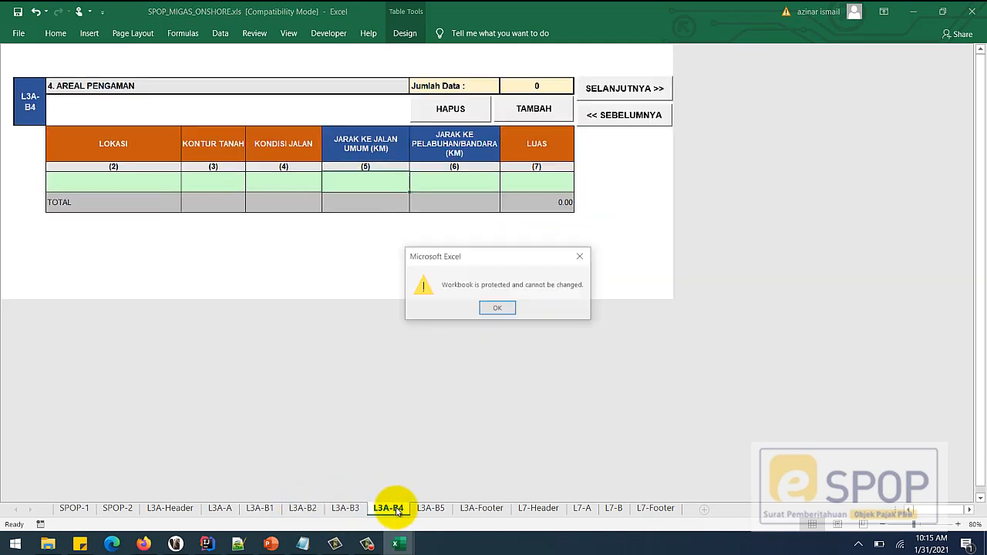
click(505, 310)
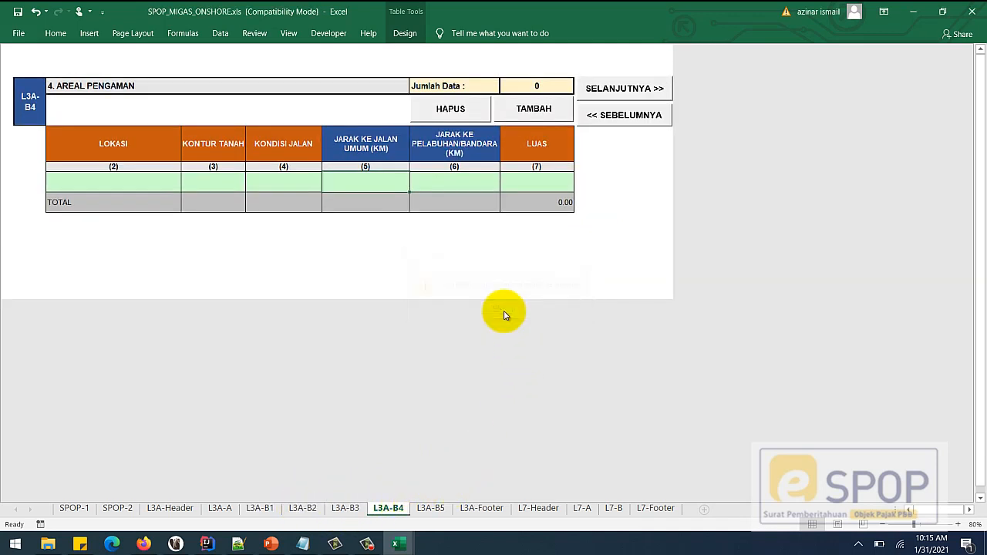
click(428, 510)
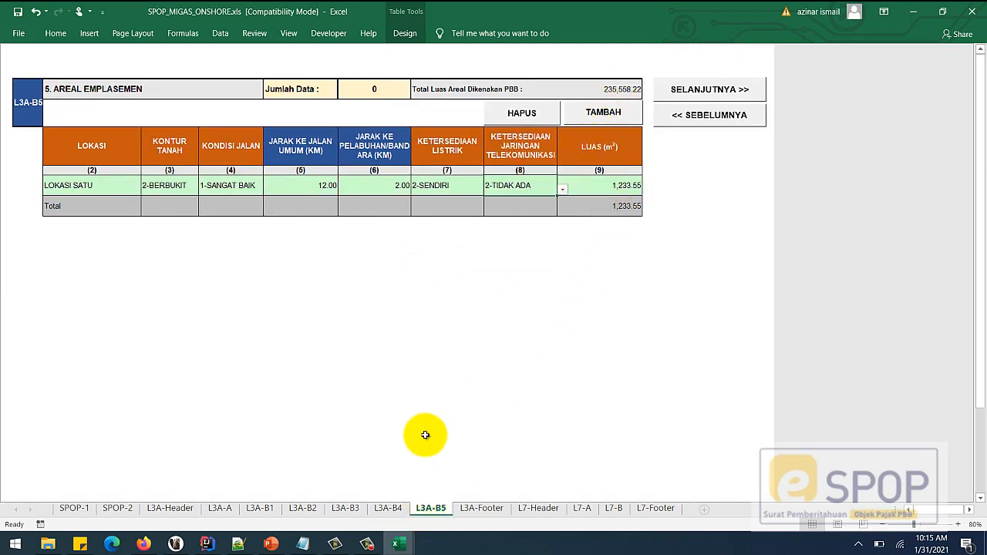
- Enter untaxed areas 234.23 and 5,464.43 m² on L3A-Footer, totalling 5,698.66
click(467, 506)
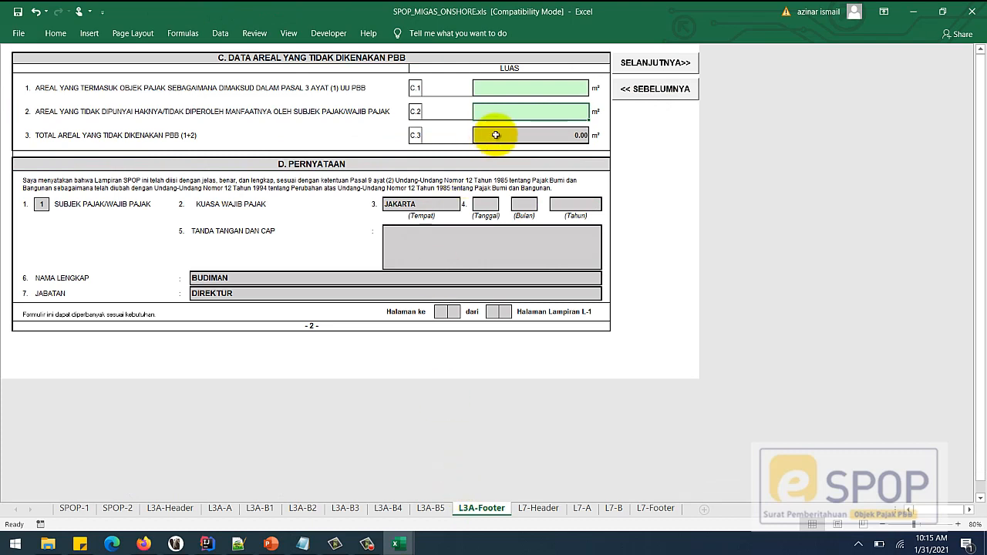
click(546, 110)
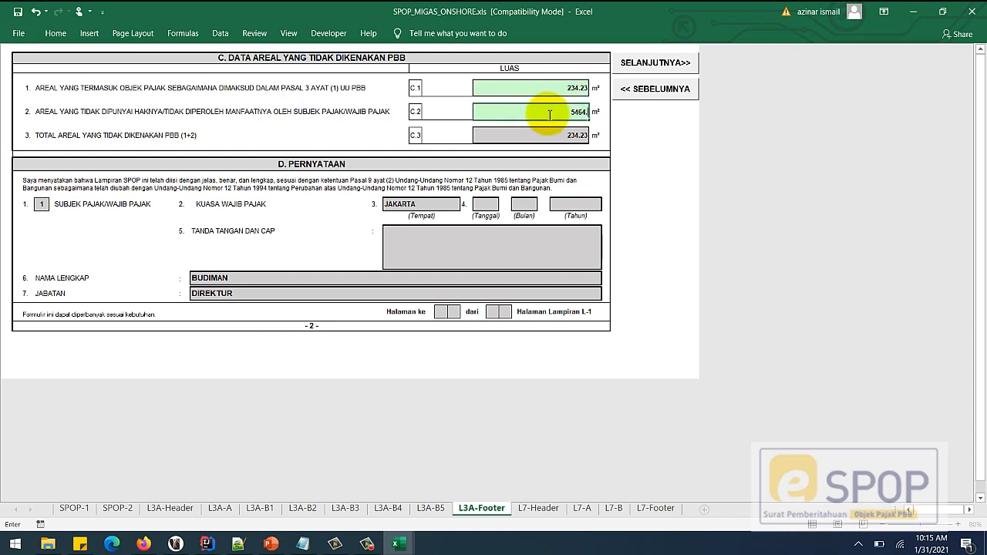
text(5,464.43)
click(515, 89)
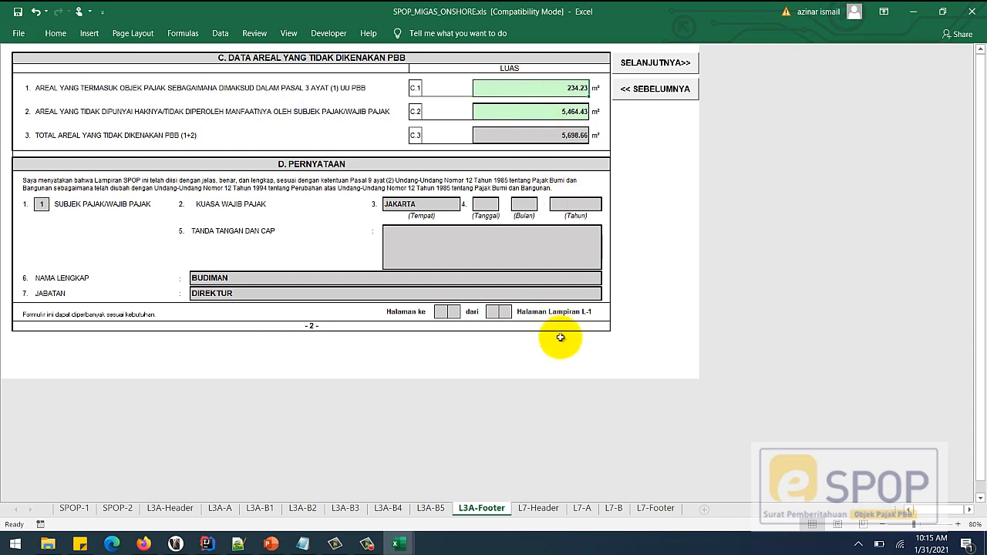
click(657, 67)
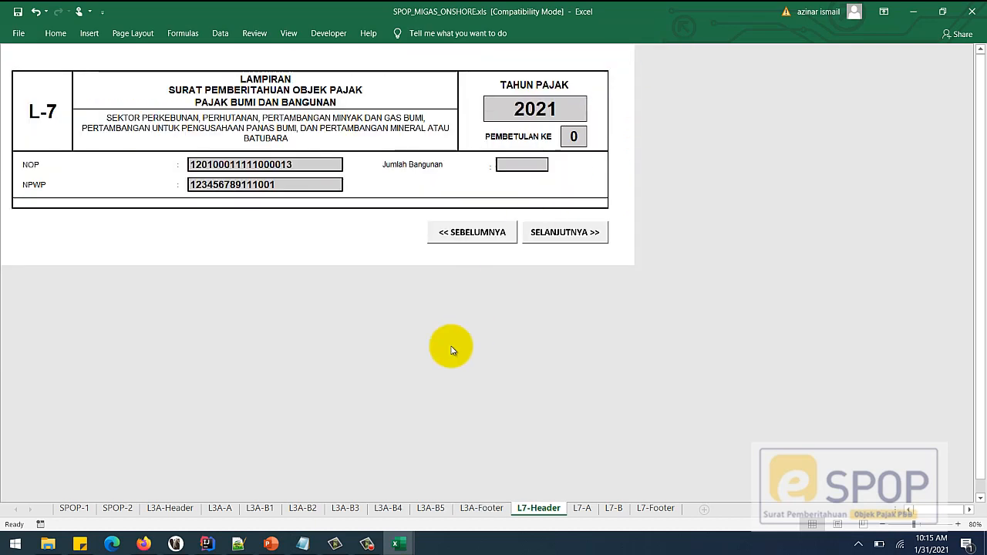
- Advance to the L7-A Bangunan Kelompok I sheet with its empty building row
click(543, 234)
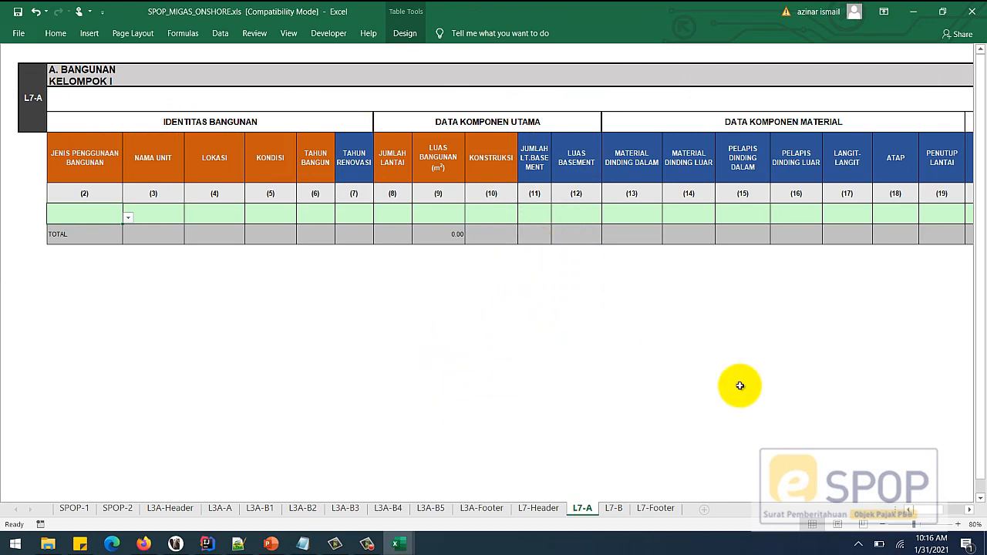
drag(946, 517, 922, 509)
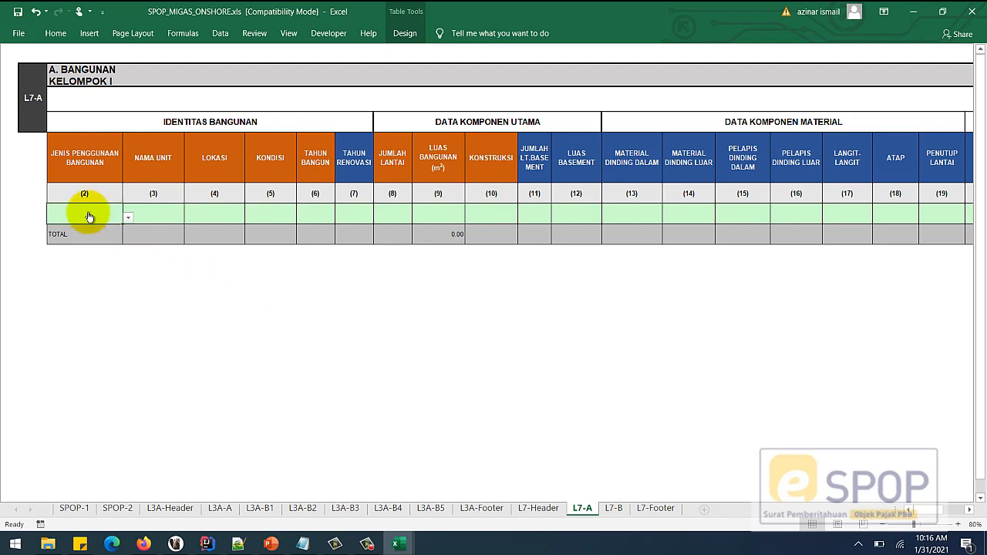
key(alt+Down)
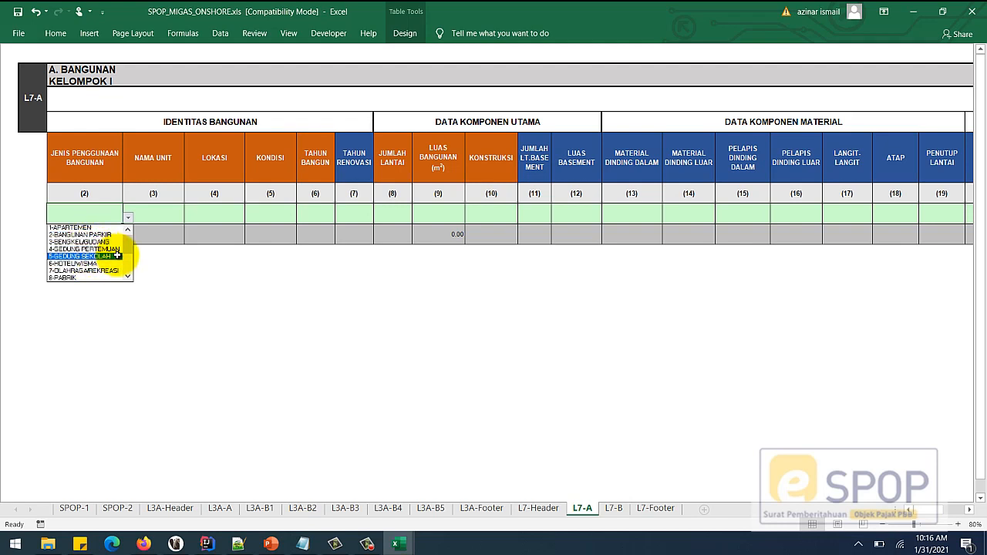
- Set building use 9-PERKANTORAN, unit name KANTOR DIREKSI and location JL. SAMBAS
click(127, 279)
click(116, 272)
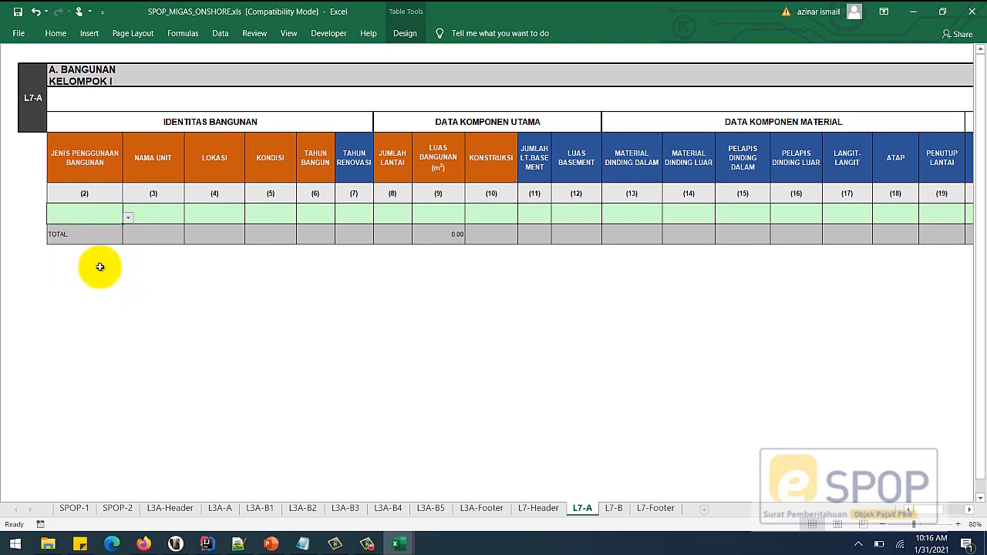
click(128, 218)
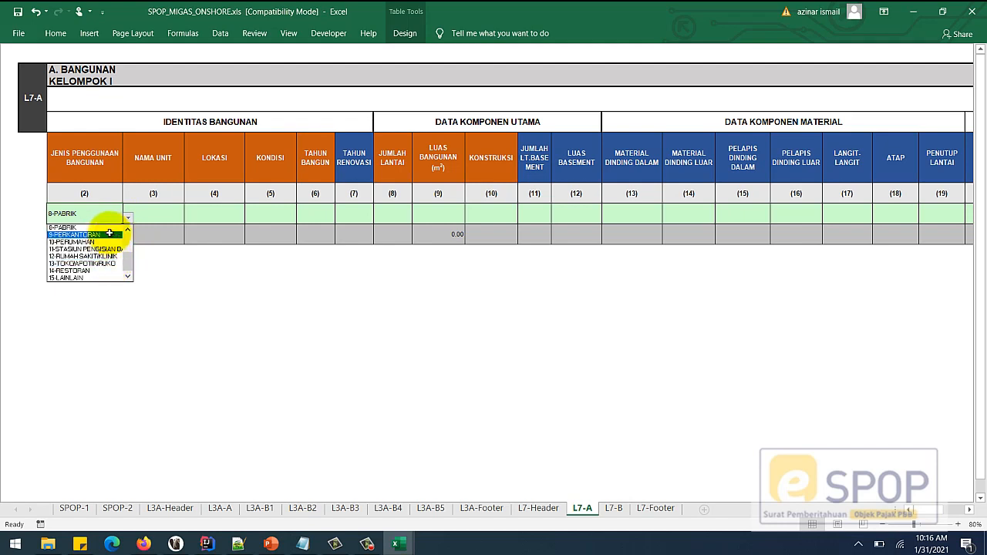
click(106, 234)
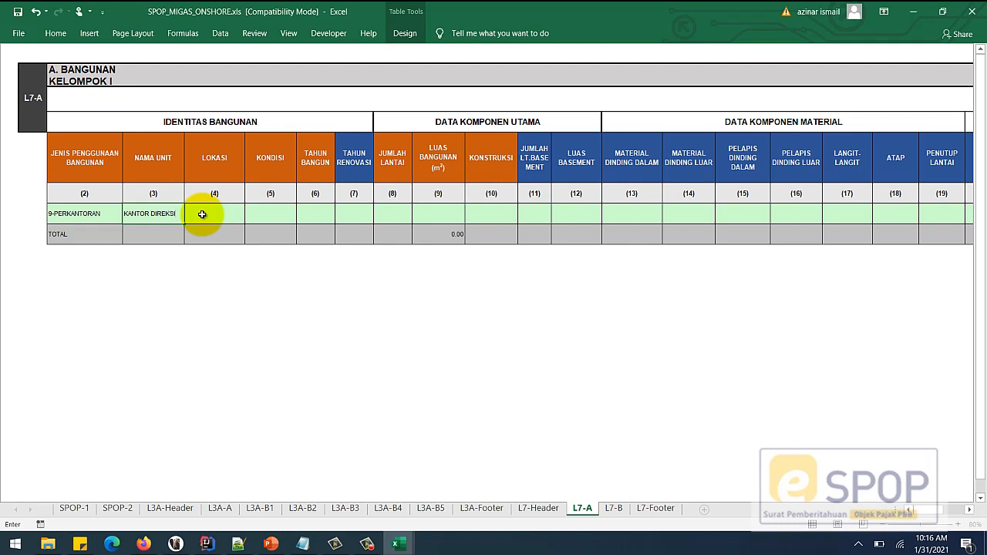
click(202, 214)
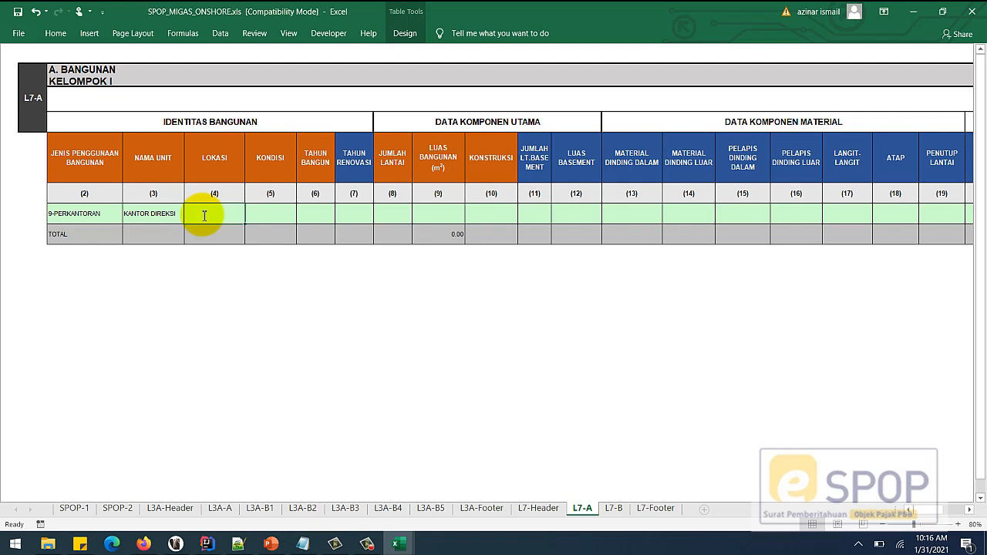
text(JL. SAMBAS)
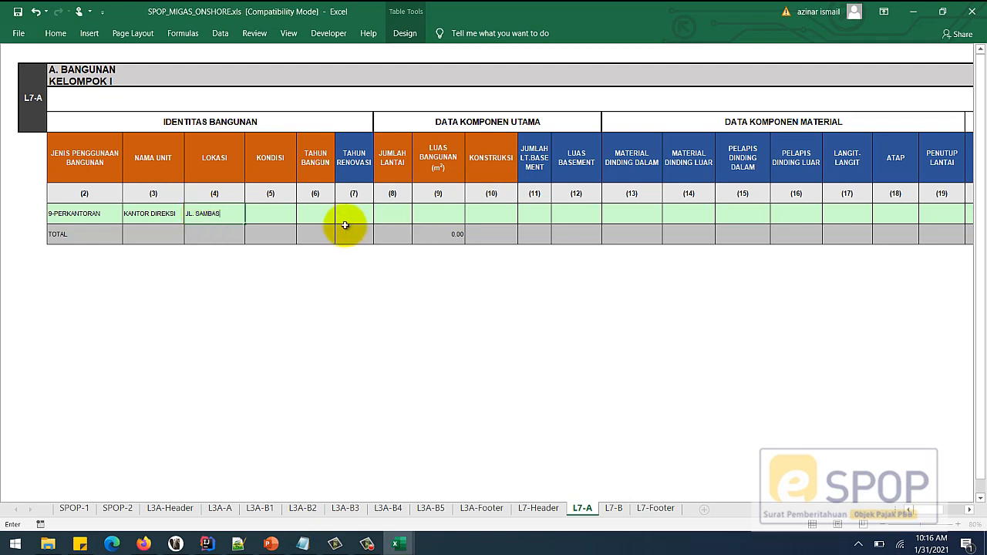
click(277, 214)
- Set condition 2-BAIK, built 1978, renovated 2001, 1 floor, 240 m², construction 2-BETON
click(302, 218)
click(285, 234)
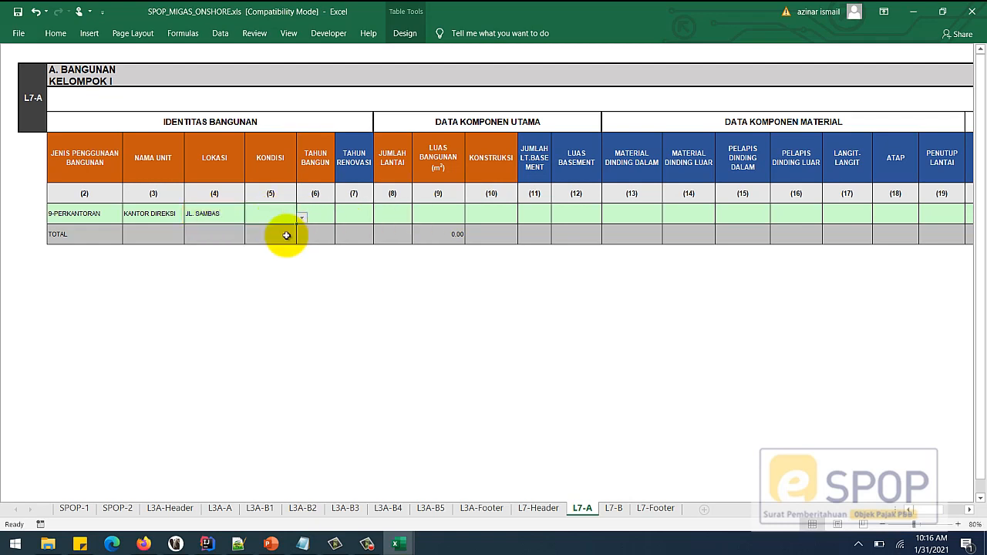
click(321, 213)
text(197)
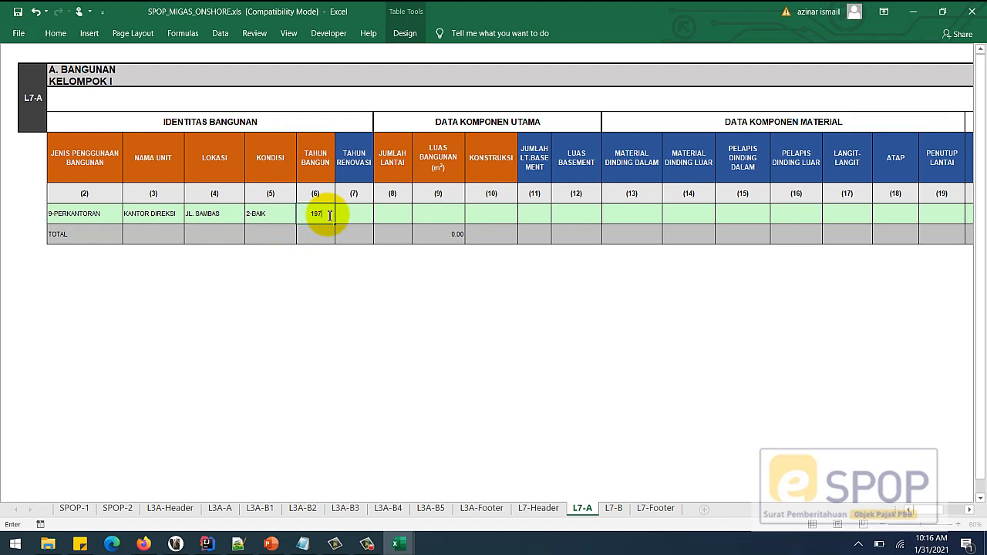
text(8)
key(Tab)
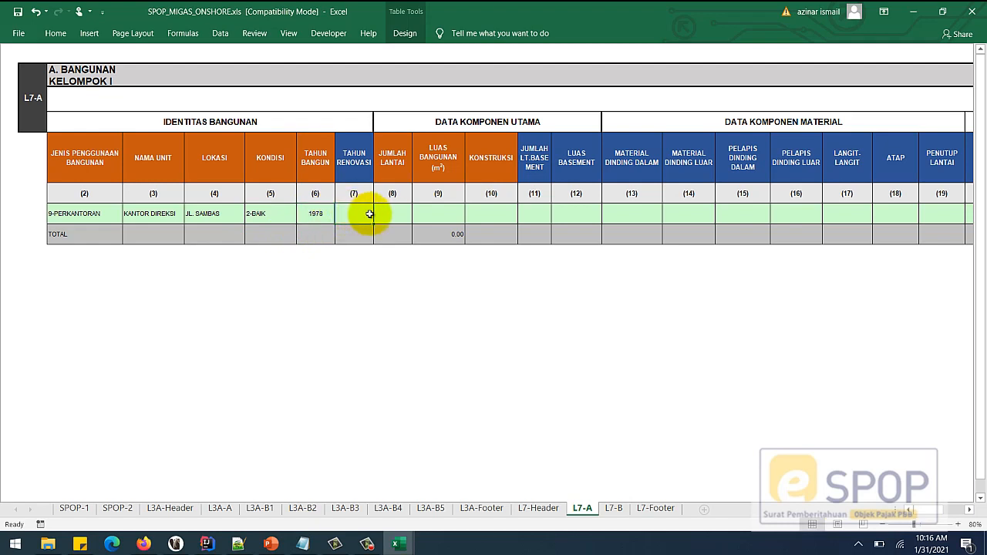
text(2001)
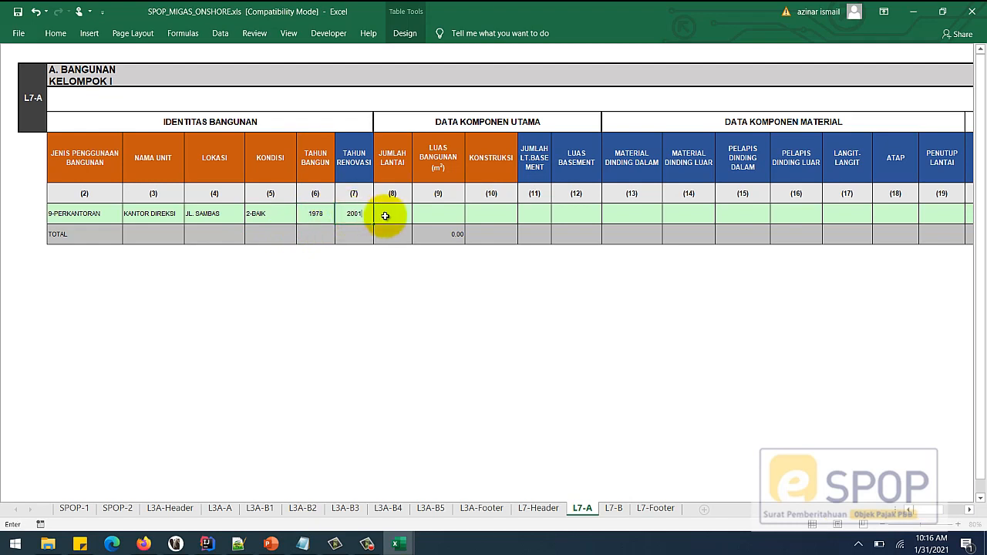
key(Tab)
text(1)
key(Tab)
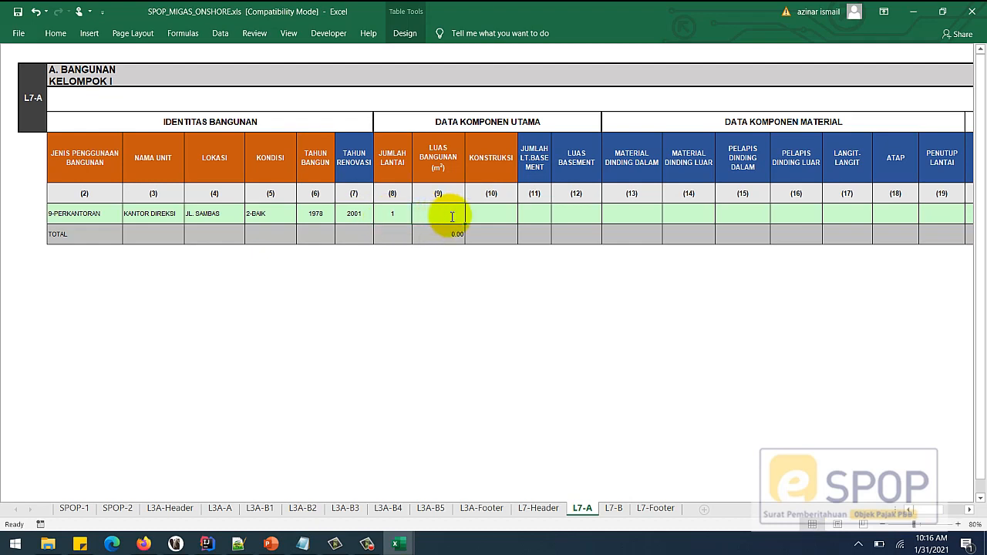
text(240)
key(Tab)
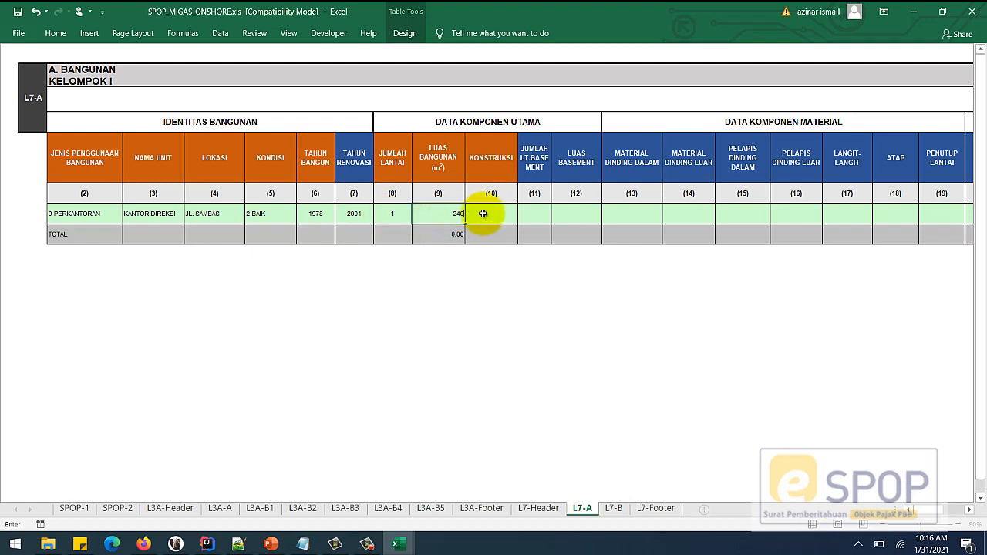
click(522, 220)
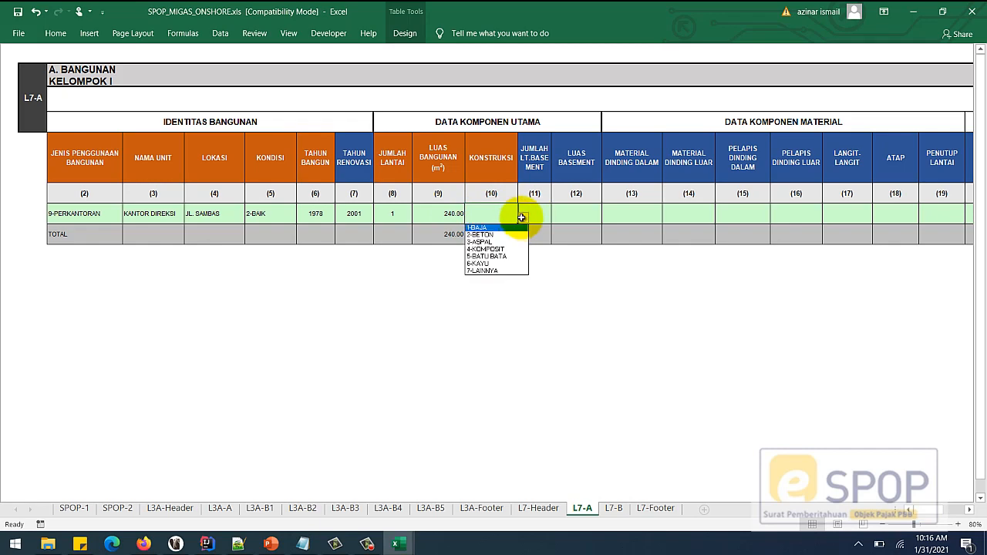
click(509, 233)
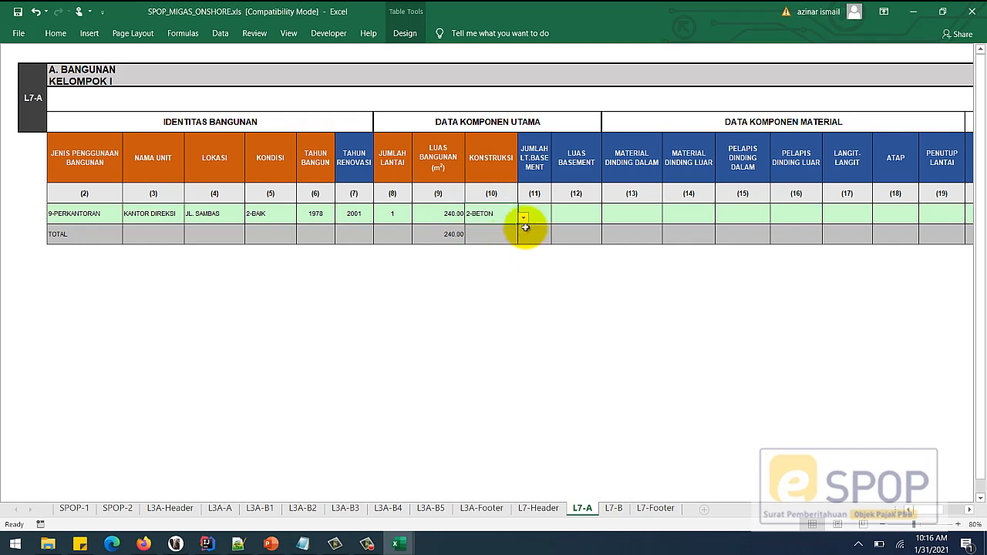
click(539, 214)
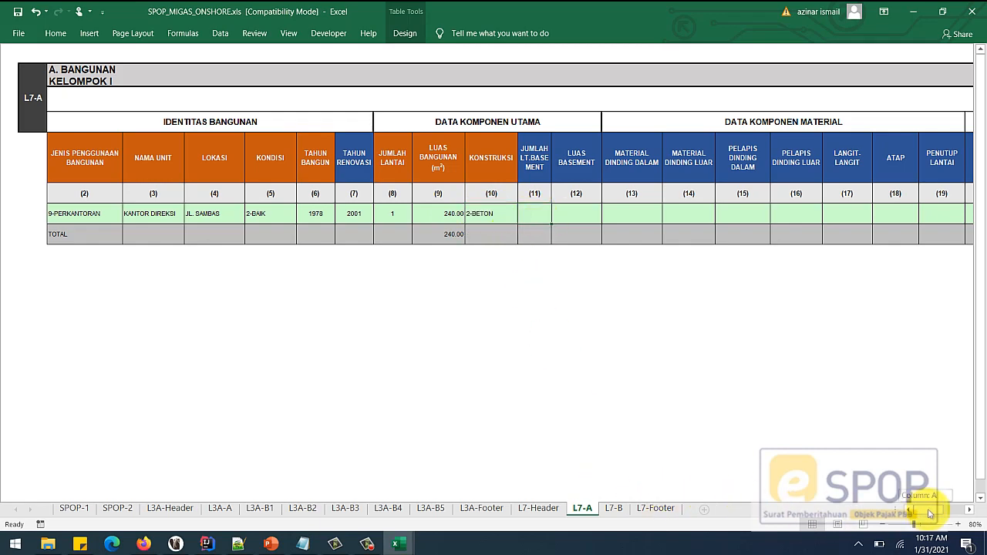
- Set inner walls 4-TRIPLEK, outer walls 3-PASANGAN SETENGAH BATU, and no inner wall cladding
drag(925, 511, 934, 515)
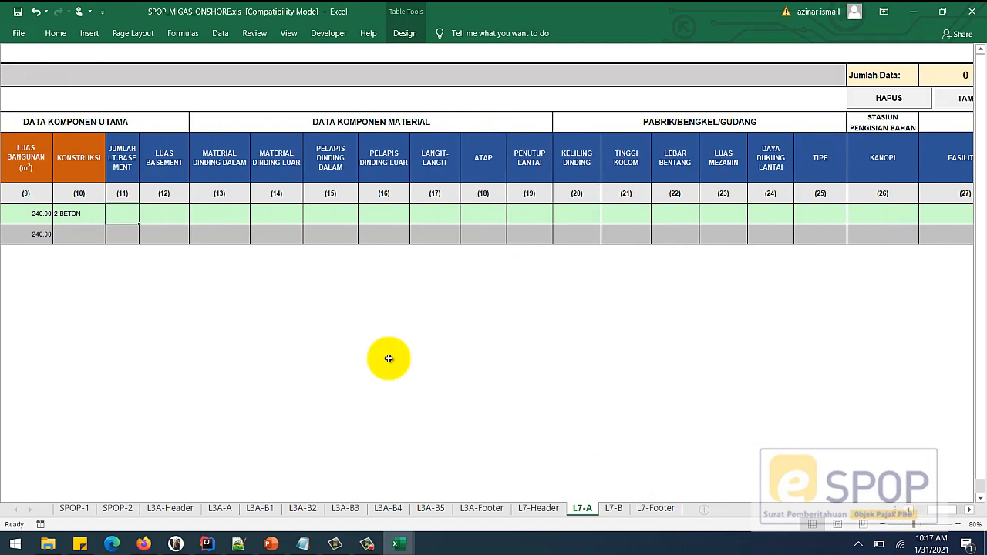
click(214, 217)
click(255, 219)
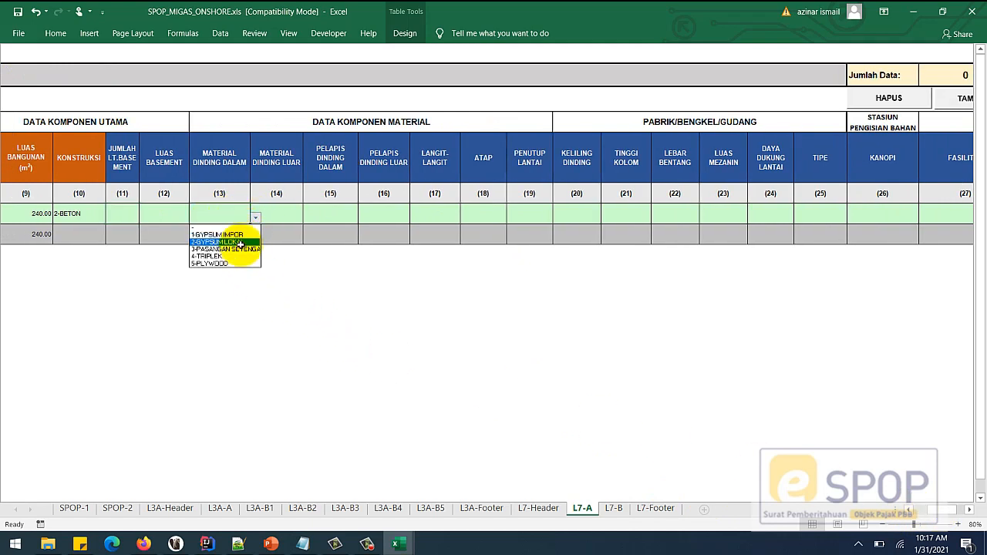
click(241, 258)
click(300, 217)
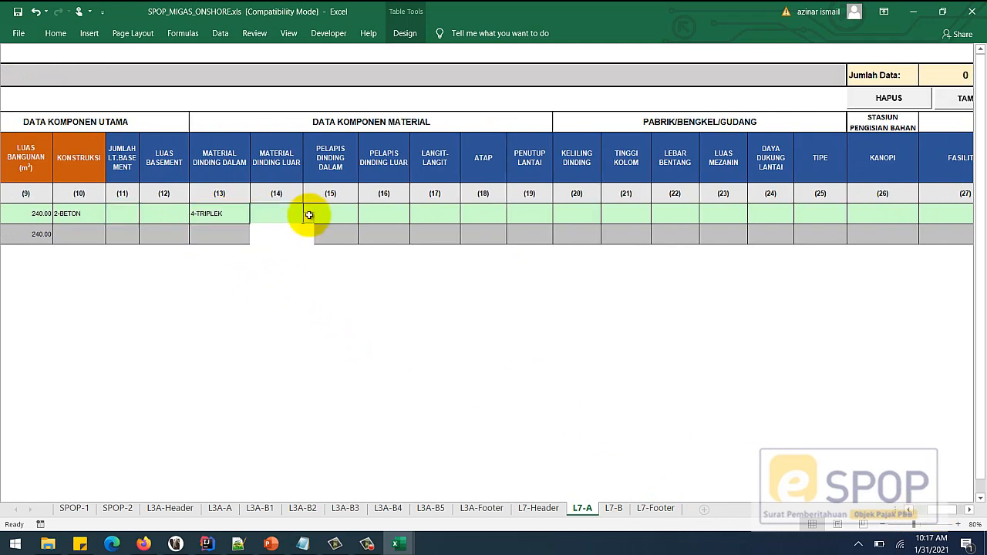
click(308, 218)
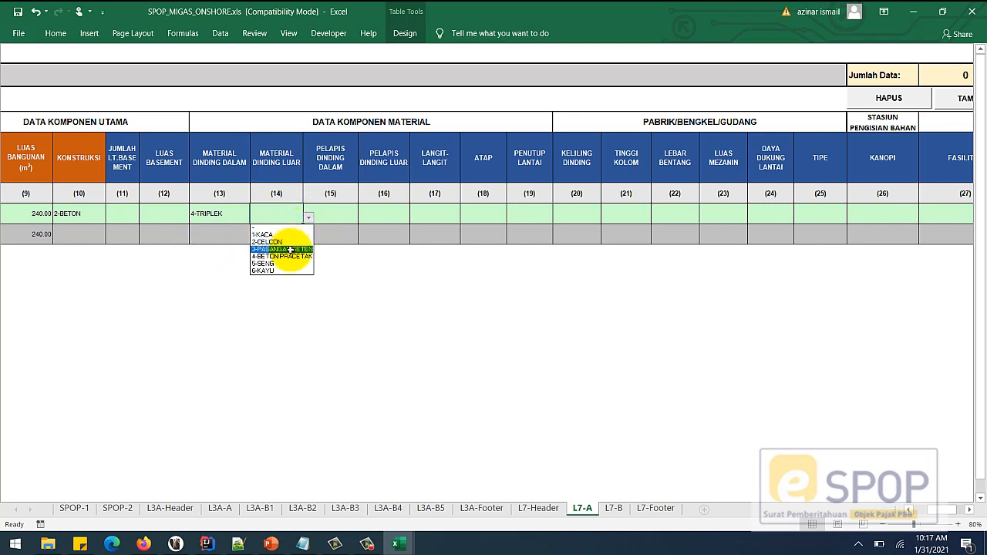
click(289, 249)
click(339, 213)
click(362, 218)
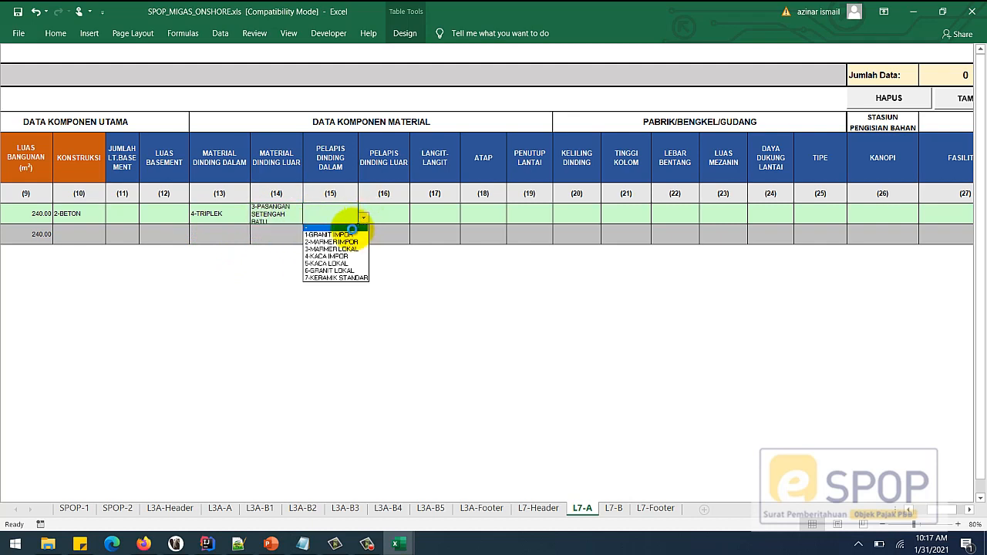
click(336, 227)
- Set outer cladding 5-CAT, ceiling 1-GYPSUM, roof 4-ASBES GELOMBANG and floor 2-KERAMIK
click(391, 214)
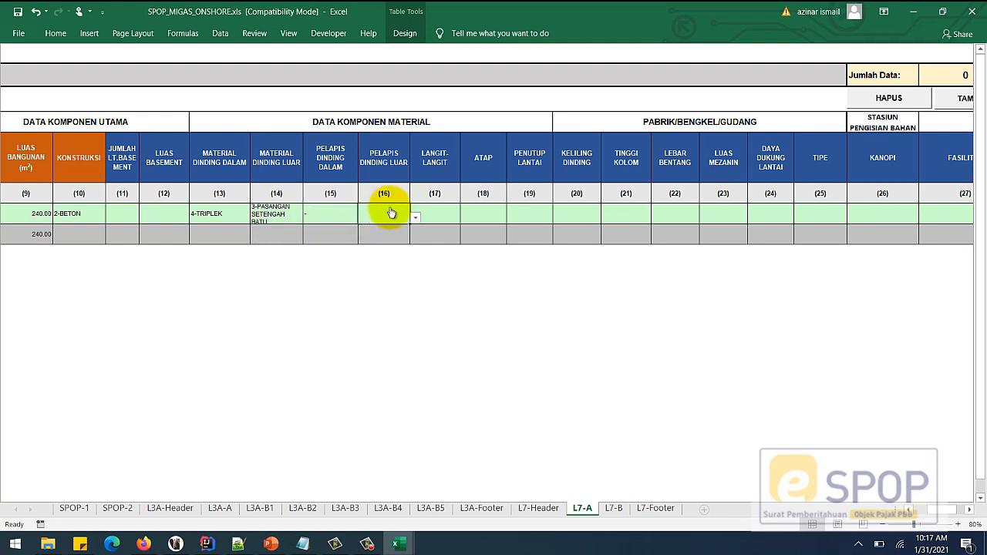
click(414, 217)
click(389, 259)
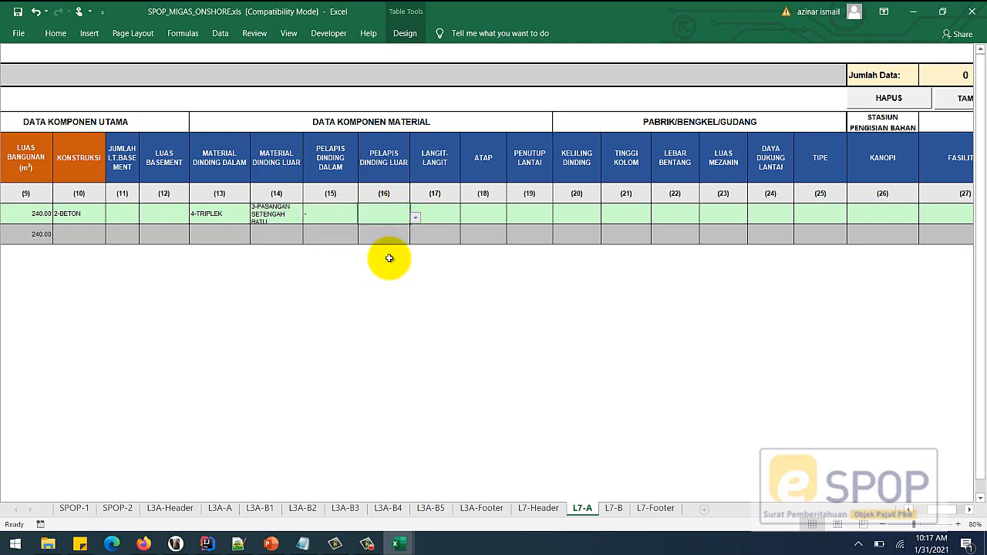
click(430, 216)
click(465, 218)
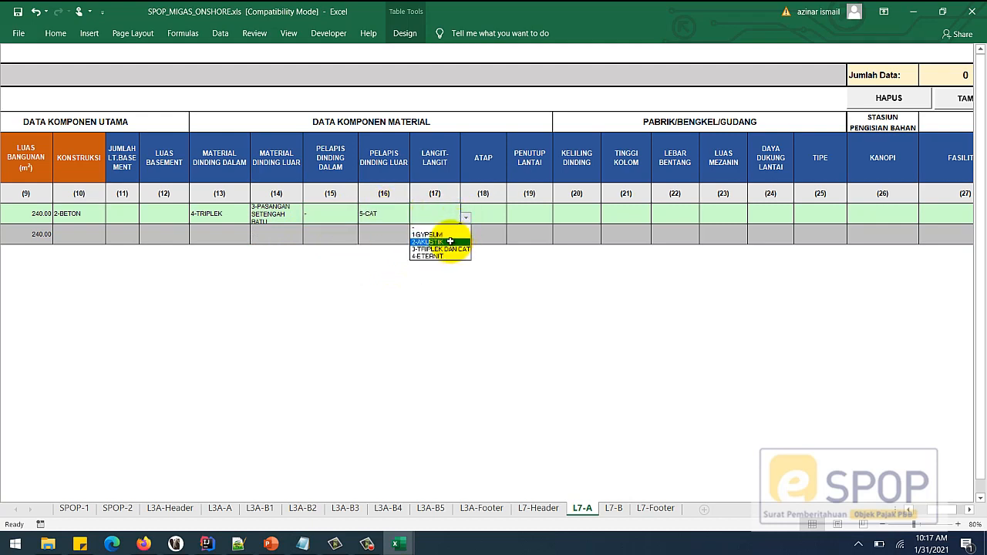
click(440, 234)
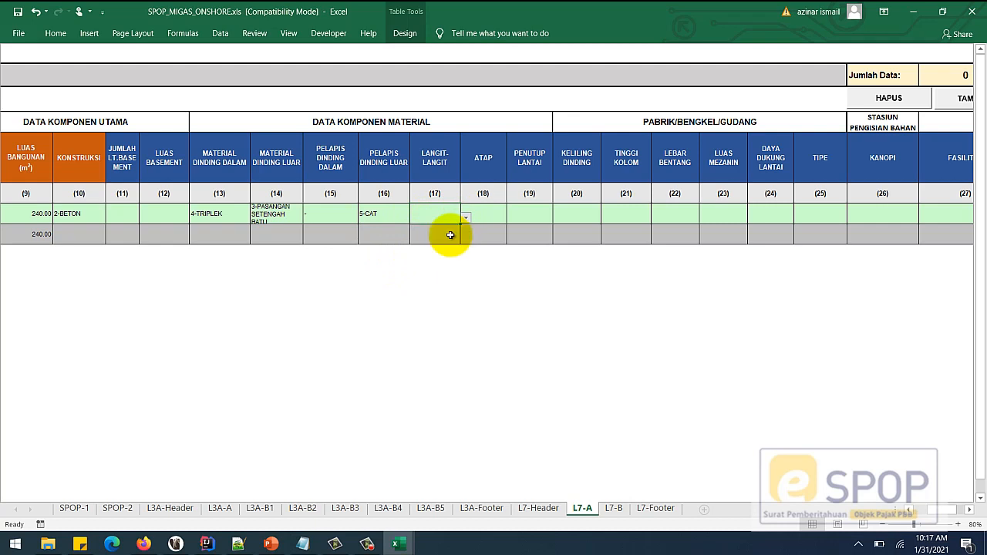
click(492, 214)
click(512, 219)
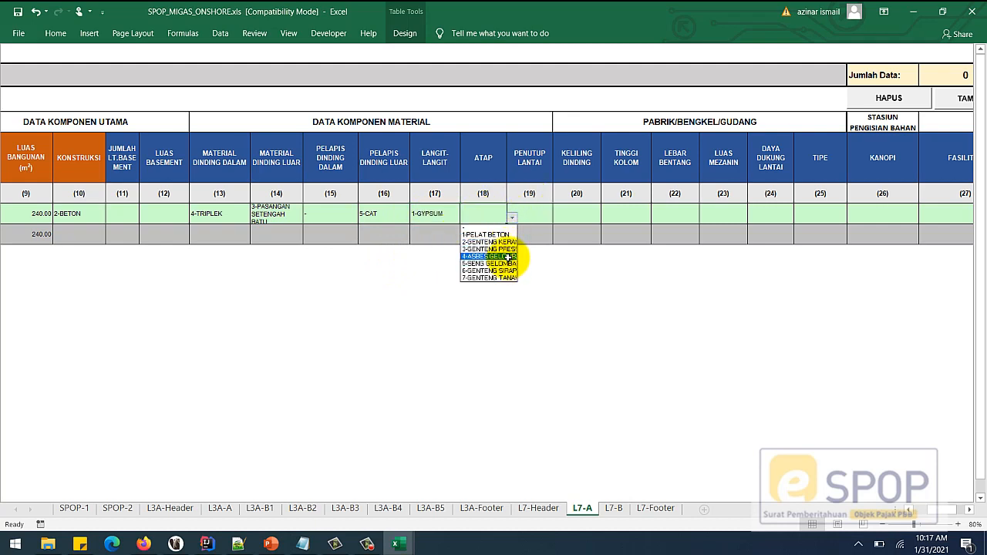
click(509, 256)
click(533, 217)
click(556, 220)
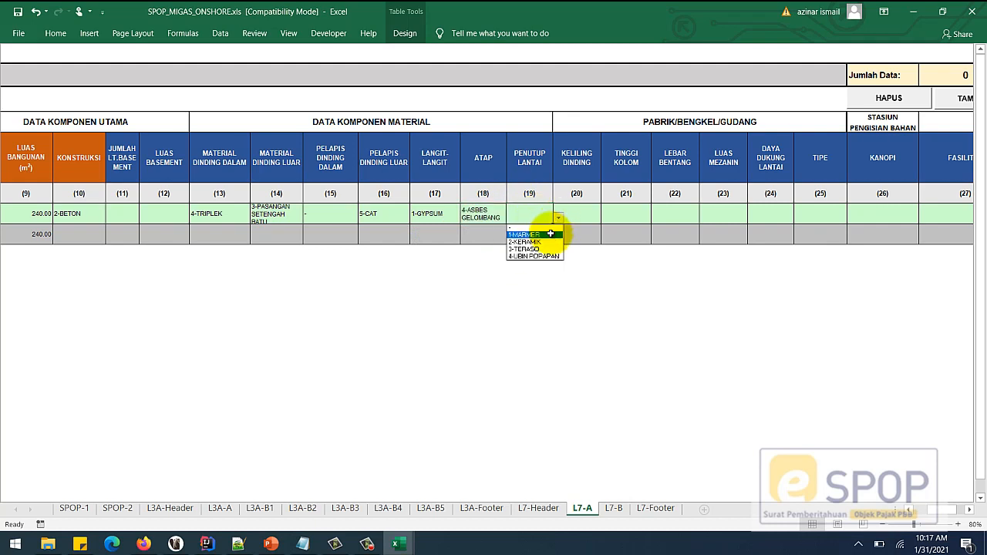
click(545, 243)
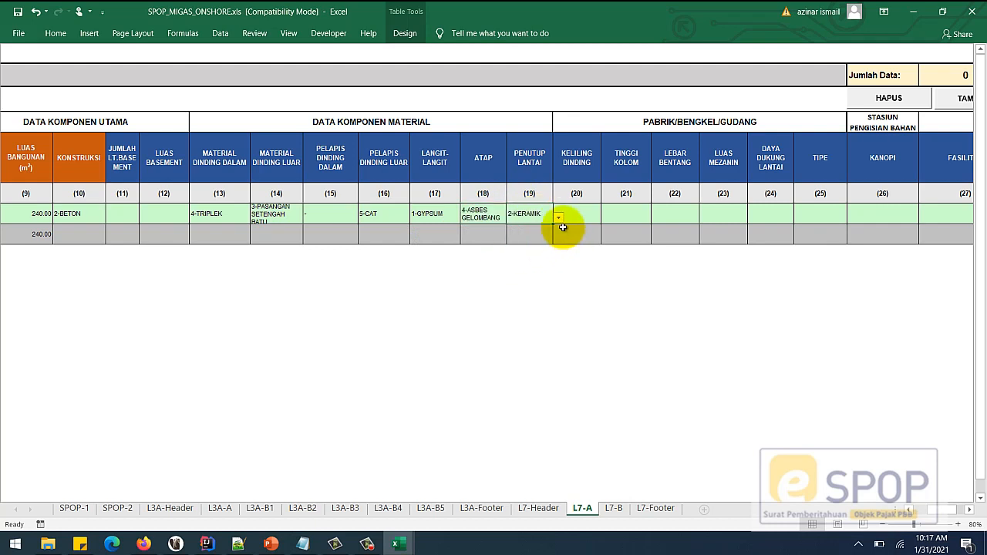
drag(950, 510, 958, 508)
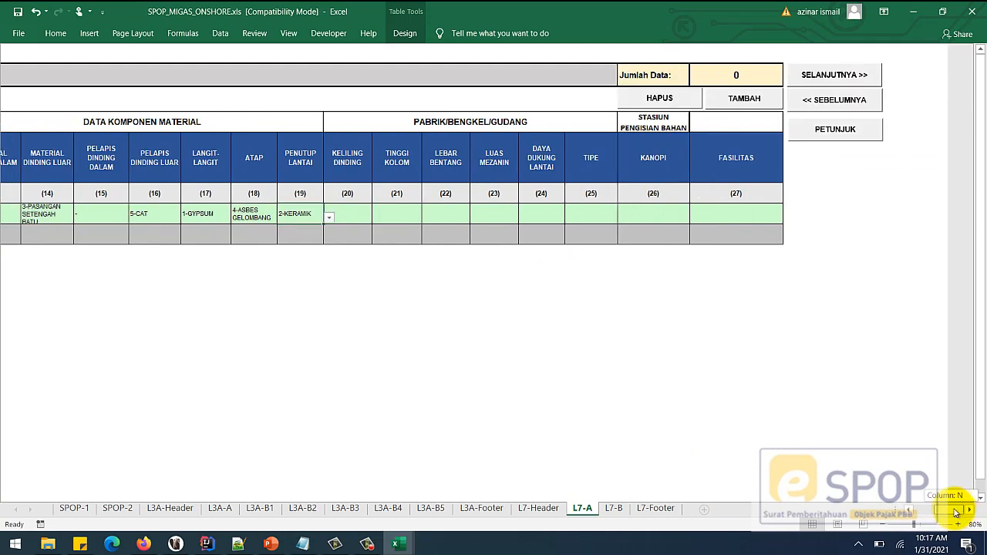
drag(335, 213, 579, 214)
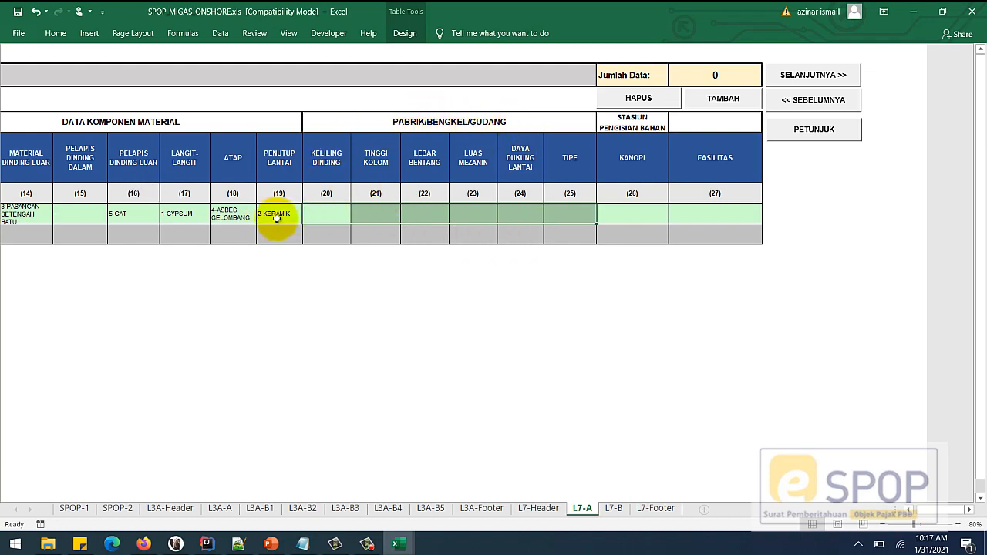
- Enter LAPANGAN TENNIS,KOLAM RENANG as the first building's facilities and add a second row
click(473, 218)
drag(331, 213, 567, 215)
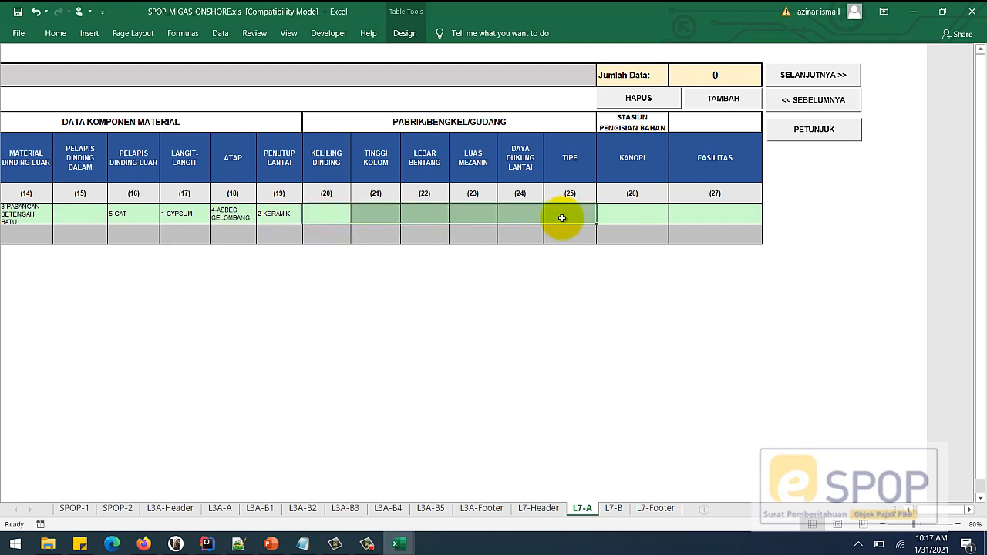
click(637, 214)
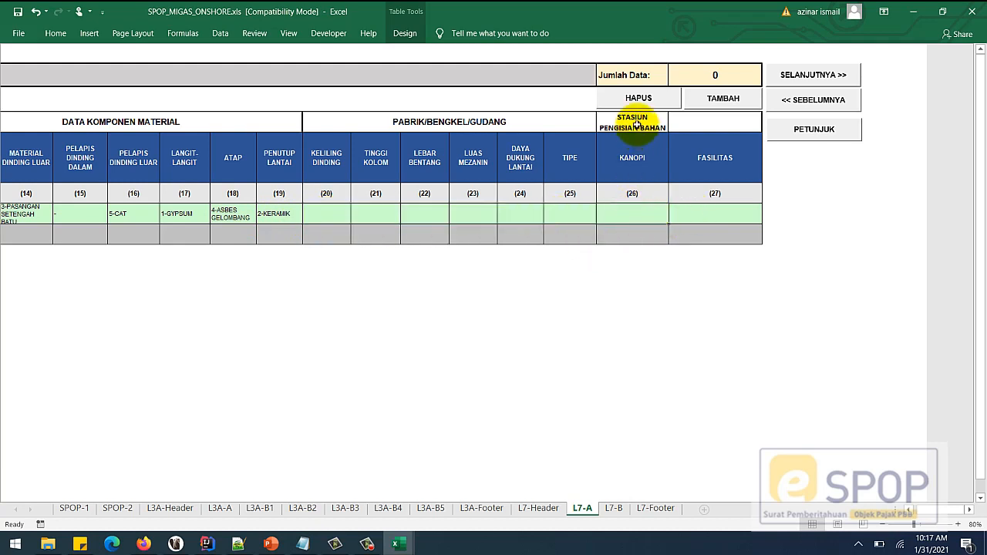
click(703, 213)
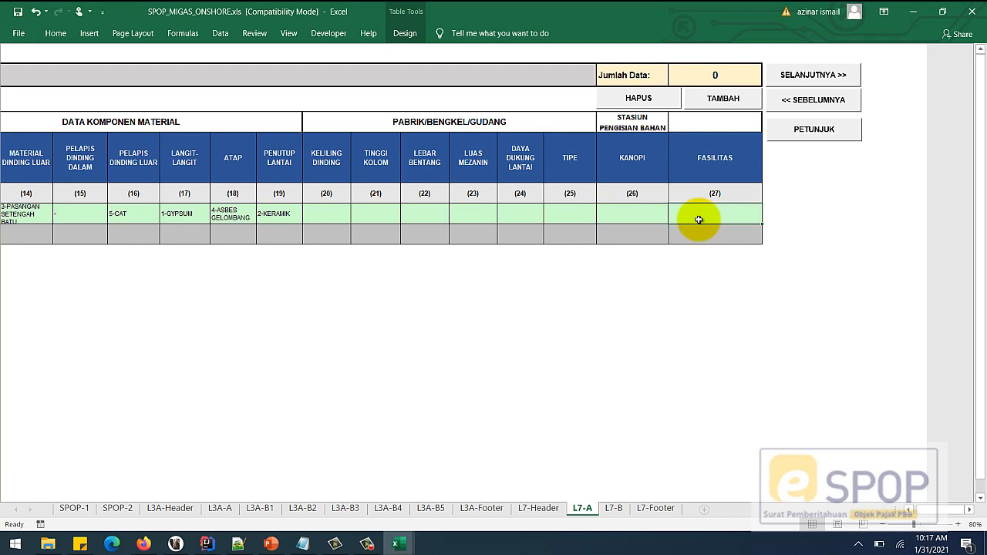
text(LAPANGAN TENNIS,KOLAM)
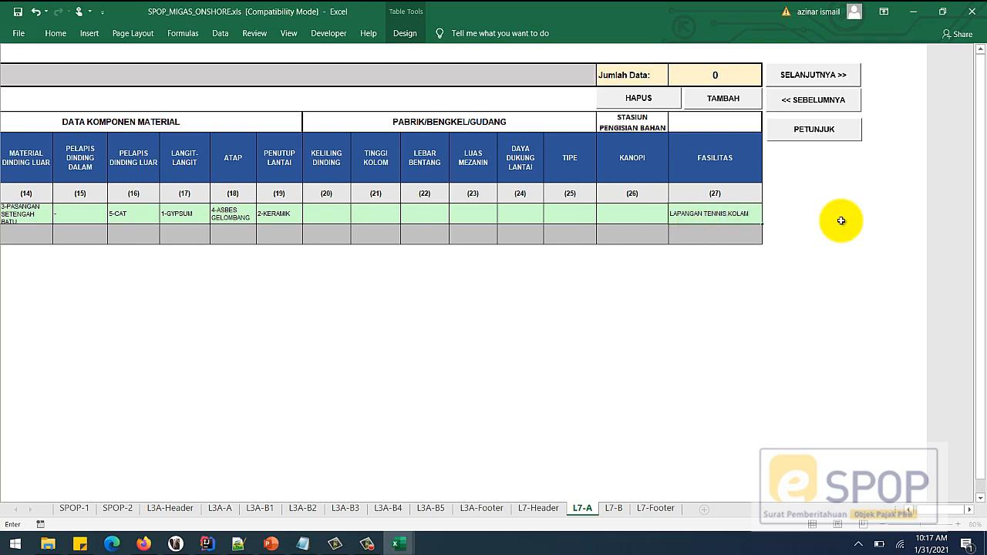
text(RENANG)
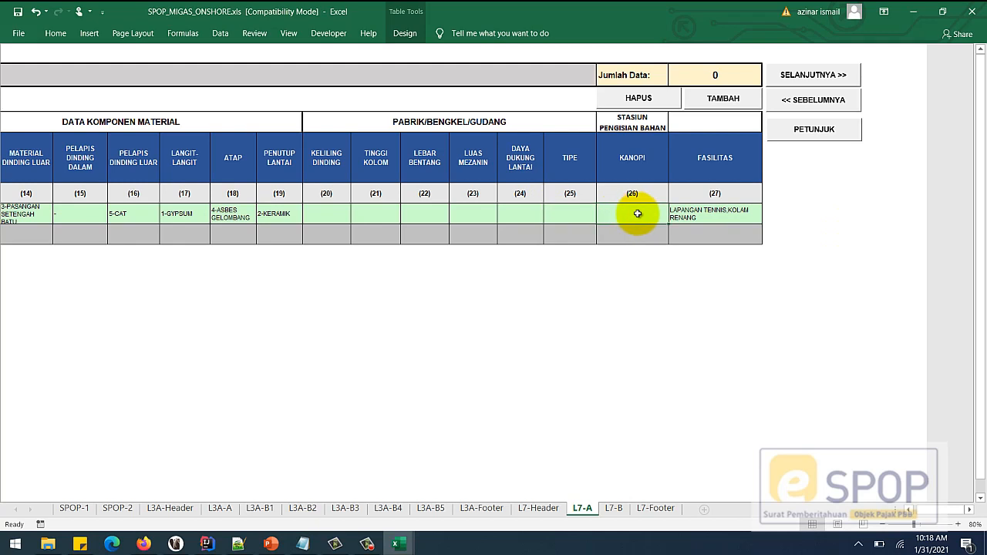
click(637, 214)
click(722, 99)
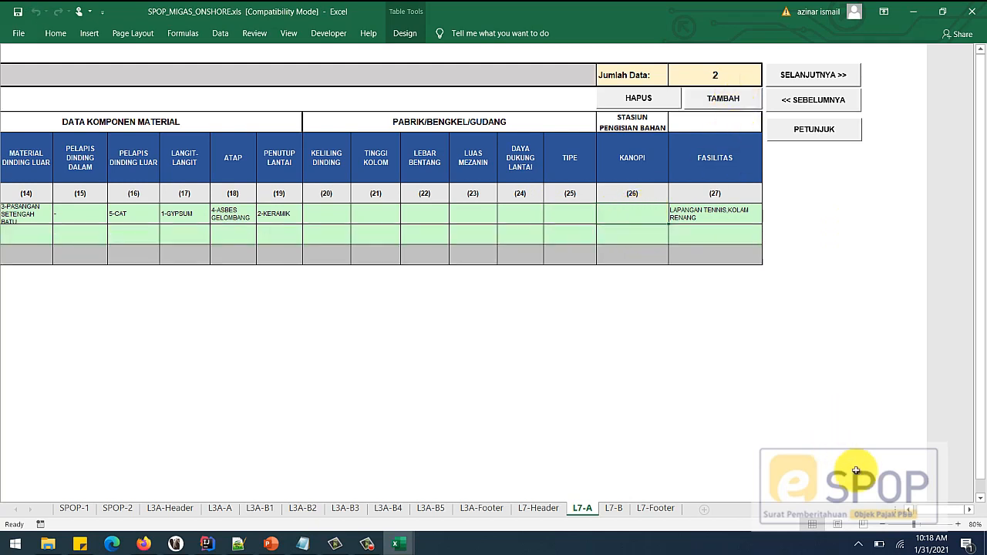
- In the new row, set use 8-PABRIK, unit name PABRIK 1 and location JL. SAMBAS
drag(957, 512, 930, 510)
click(88, 230)
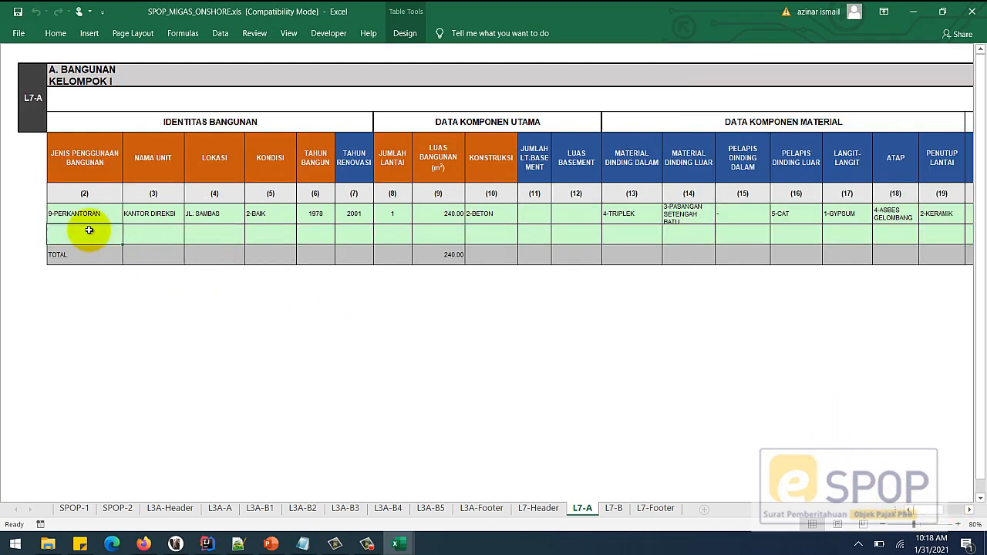
click(128, 242)
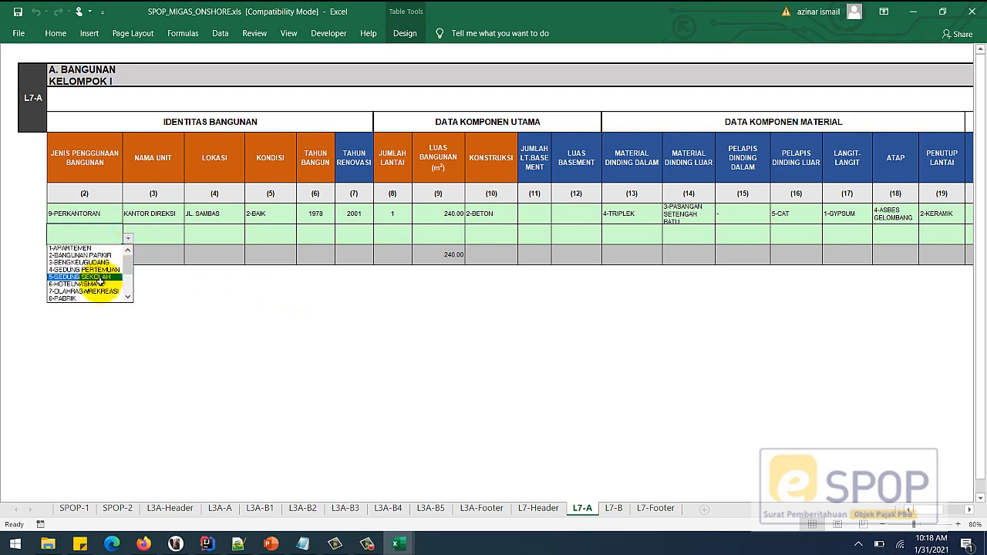
click(88, 300)
click(158, 238)
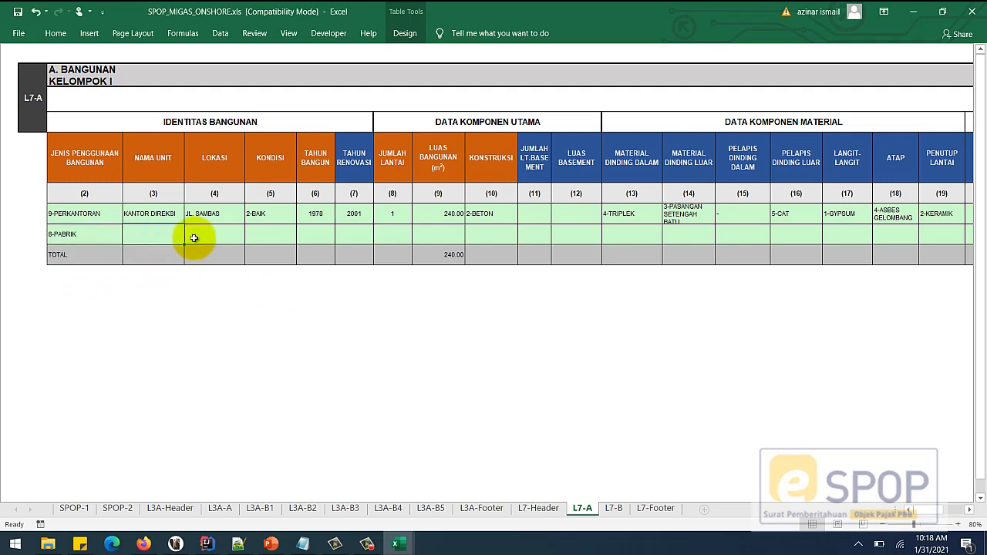
text(PABI)
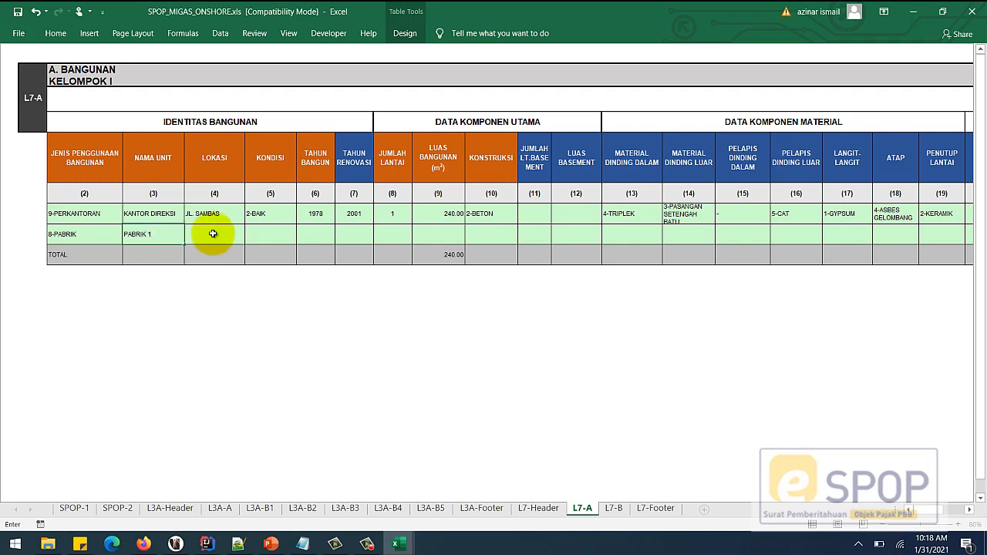
click(224, 228)
text(JL. SAMBAS)
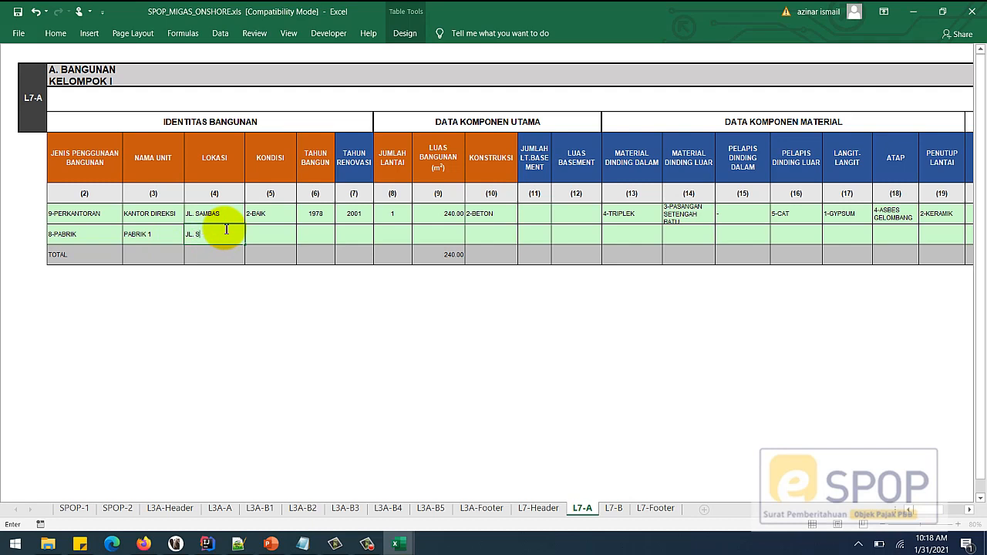
click(268, 234)
- Set condition 3-SEDANG, built 2000, 1 floor, 300 m² area and construction 1-BAJA
click(303, 239)
click(279, 263)
click(322, 238)
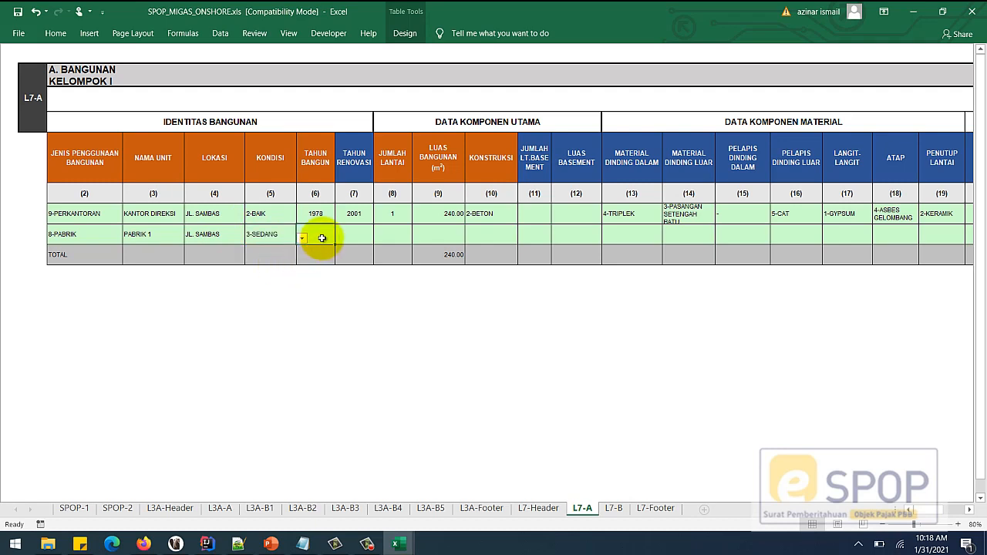
text(2000)
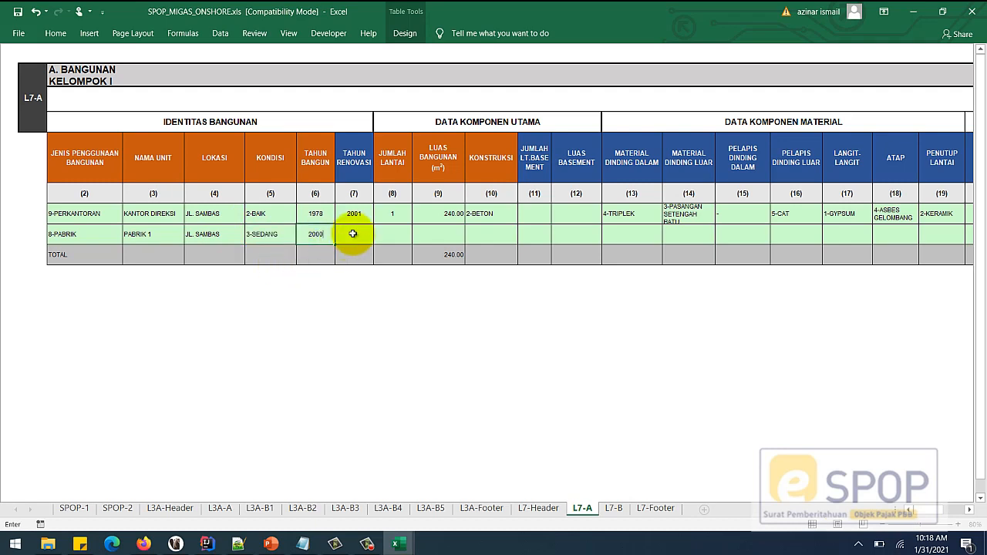
click(354, 233)
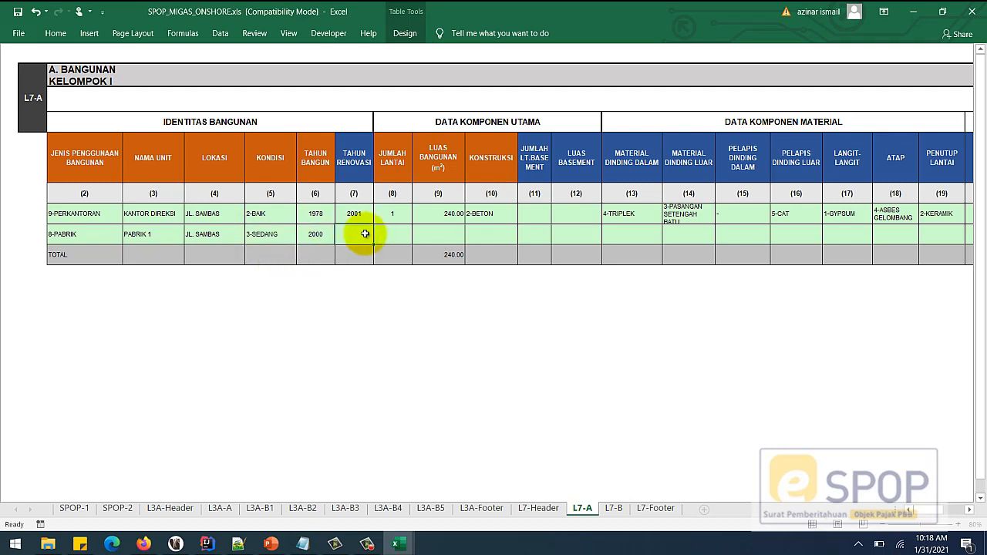
click(398, 234)
text(1)
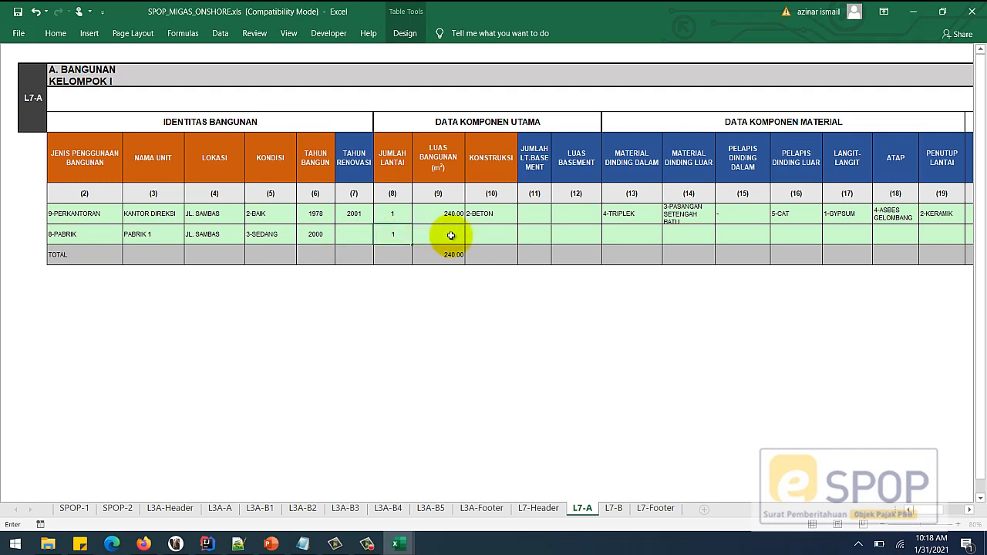
click(451, 235)
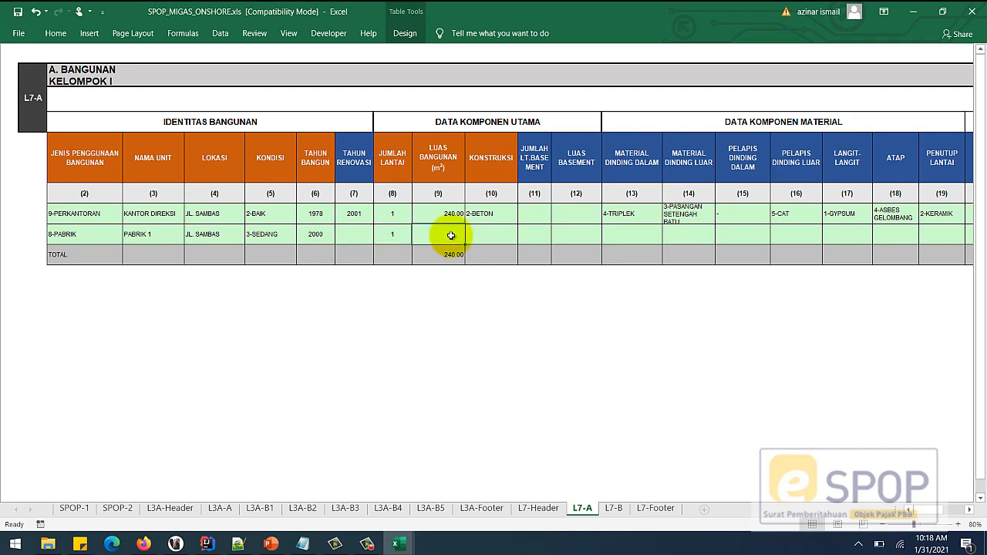
text(30)
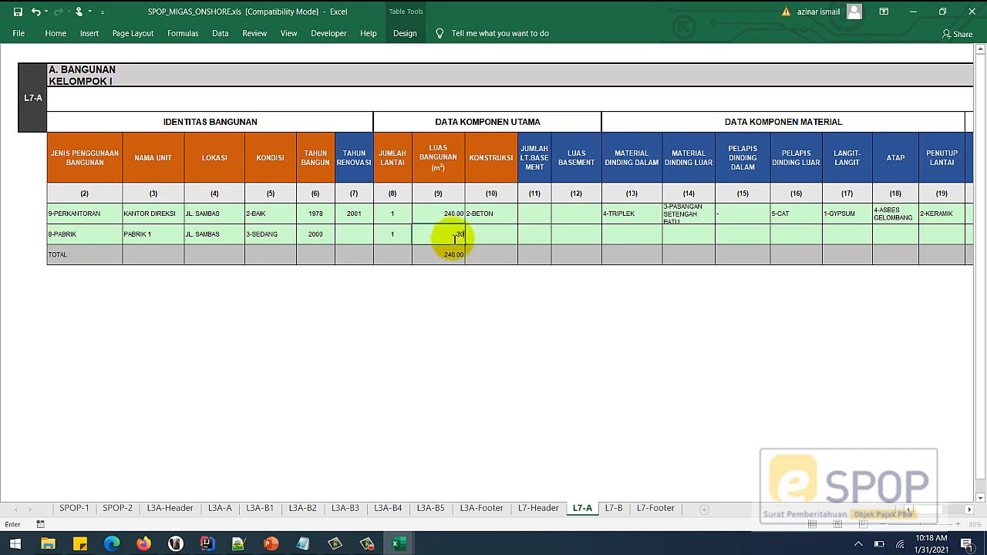
text(0)
click(490, 235)
click(524, 238)
click(502, 249)
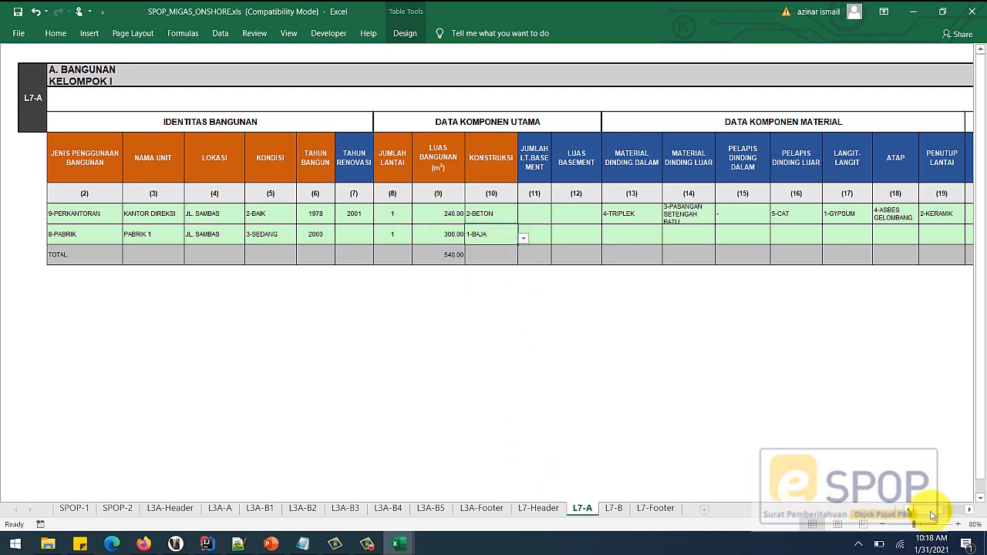
click(969, 510)
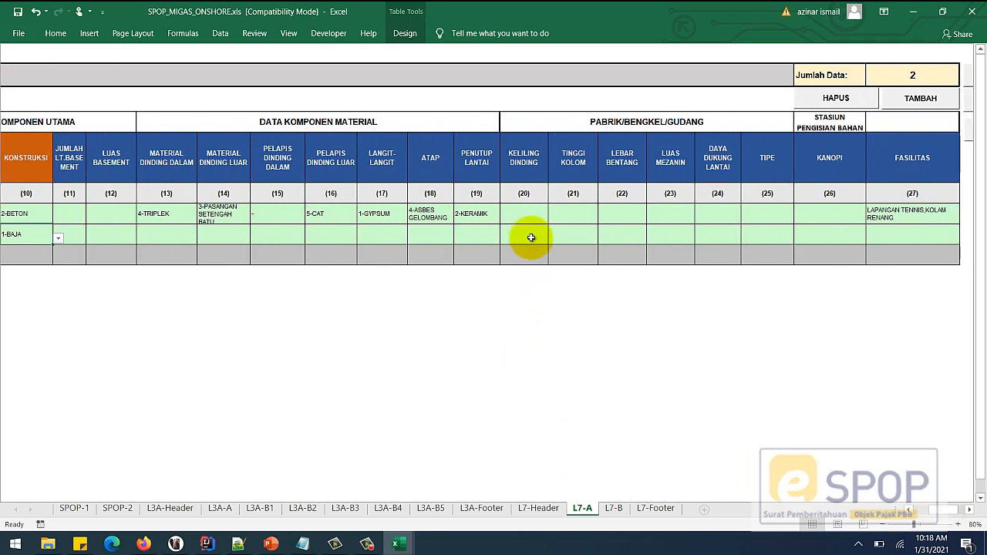
- Give the factory row column height 4 and span width 6, then move to sheet L7-B
click(665, 231)
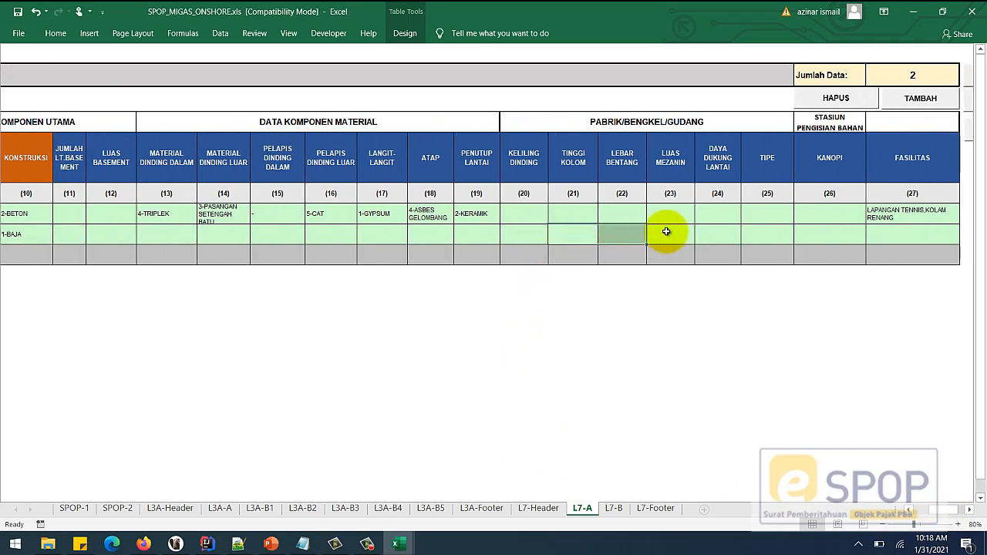
click(578, 234)
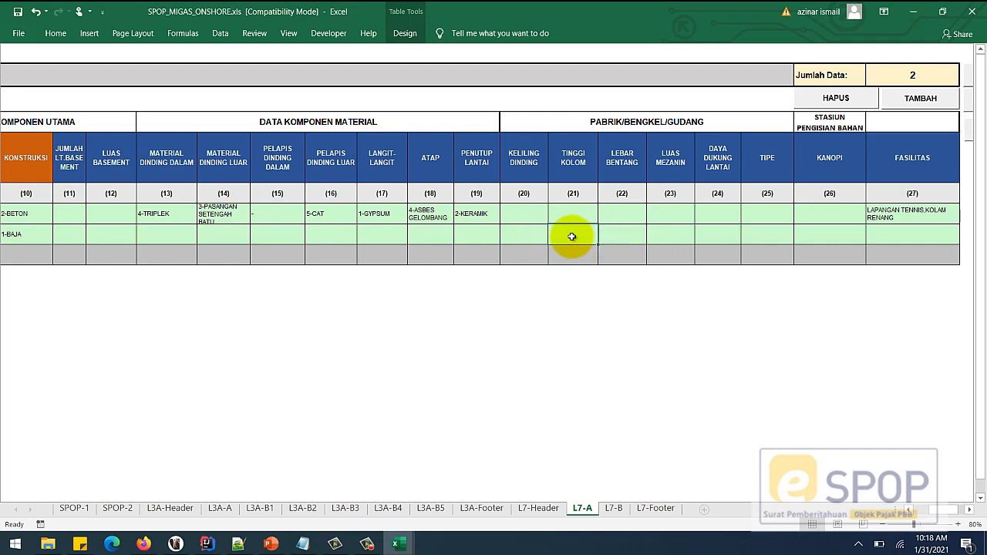
text(4)
click(627, 237)
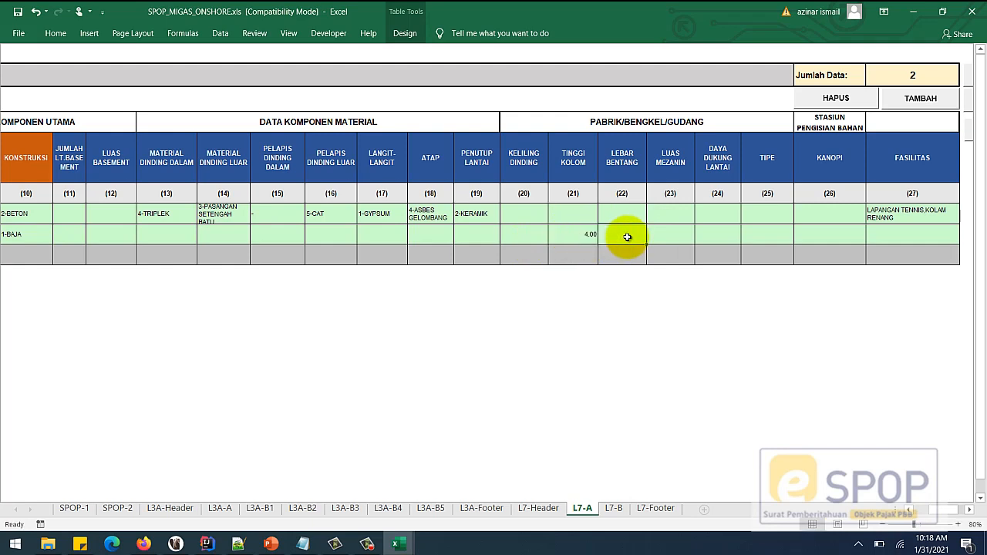
text(6)
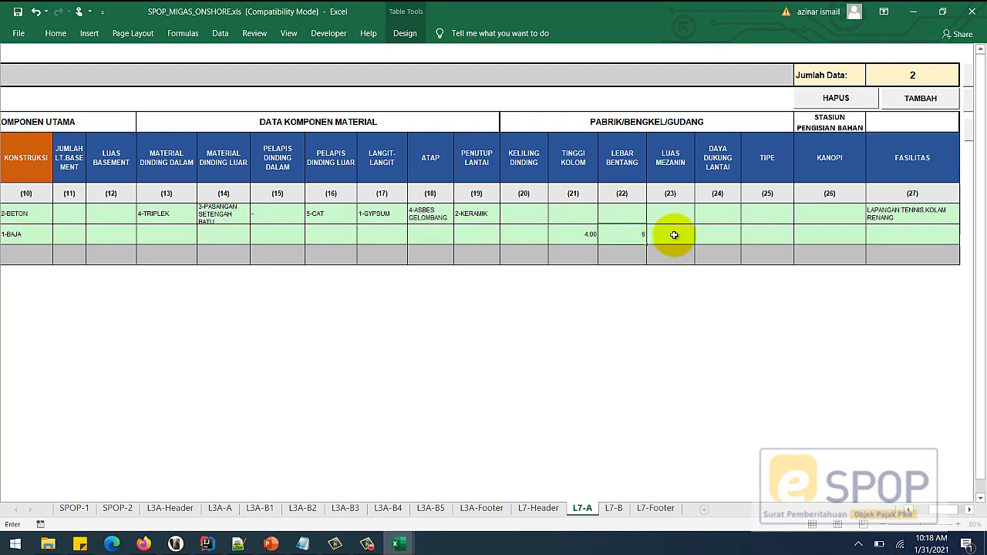
key(Tab)
click(879, 235)
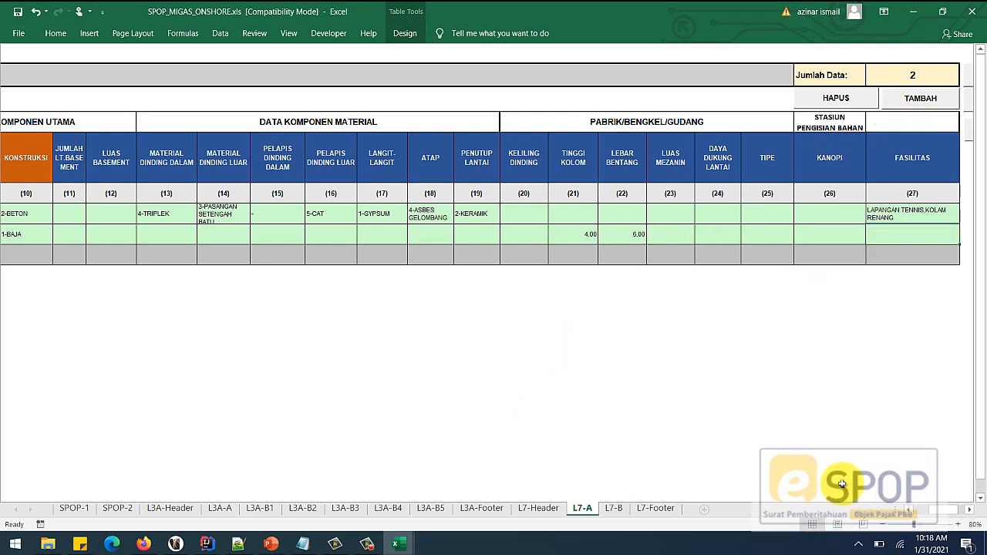
click(944, 512)
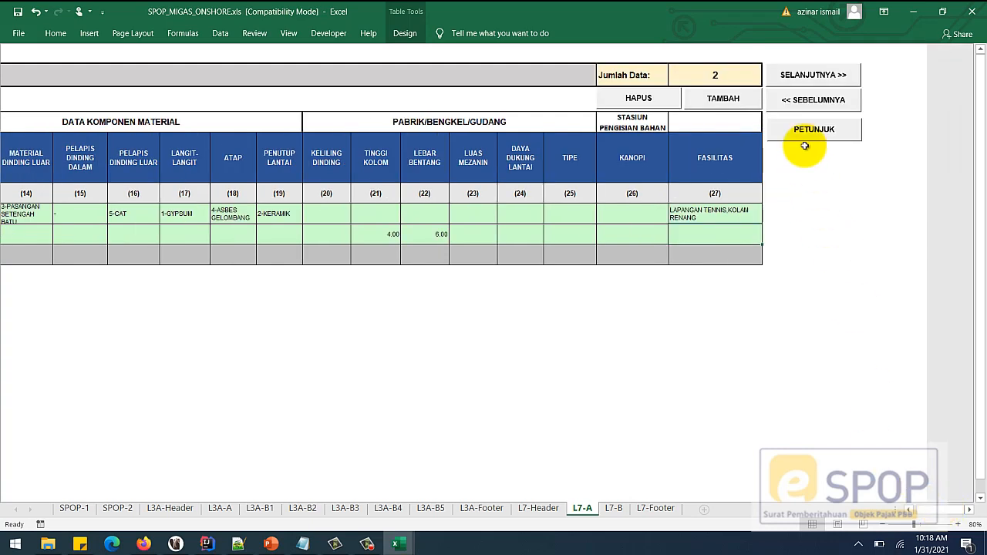
click(816, 75)
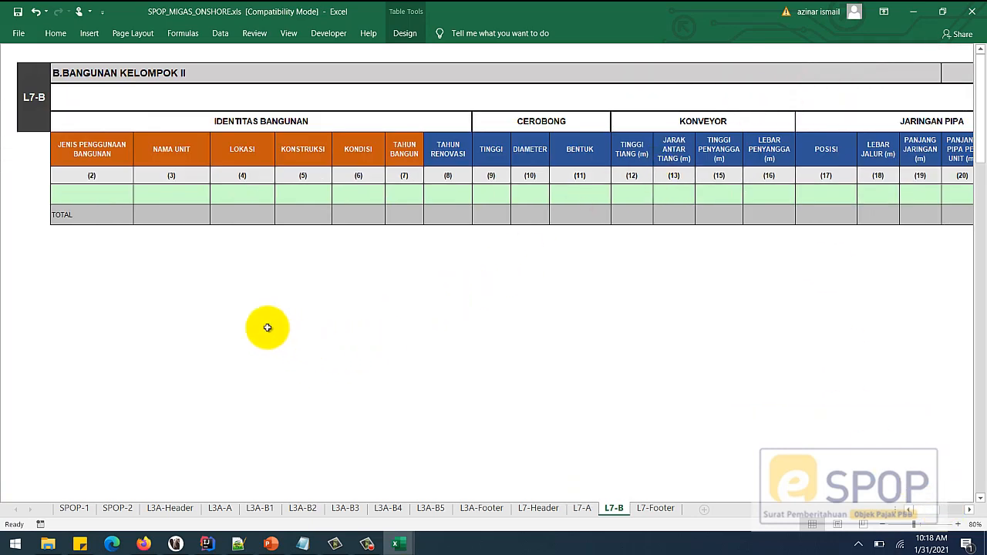
- Add a 2-CEROBONG row with height 12, diameter 1.5 and shape 1-PIPA TUNGGAL
click(116, 196)
click(139, 198)
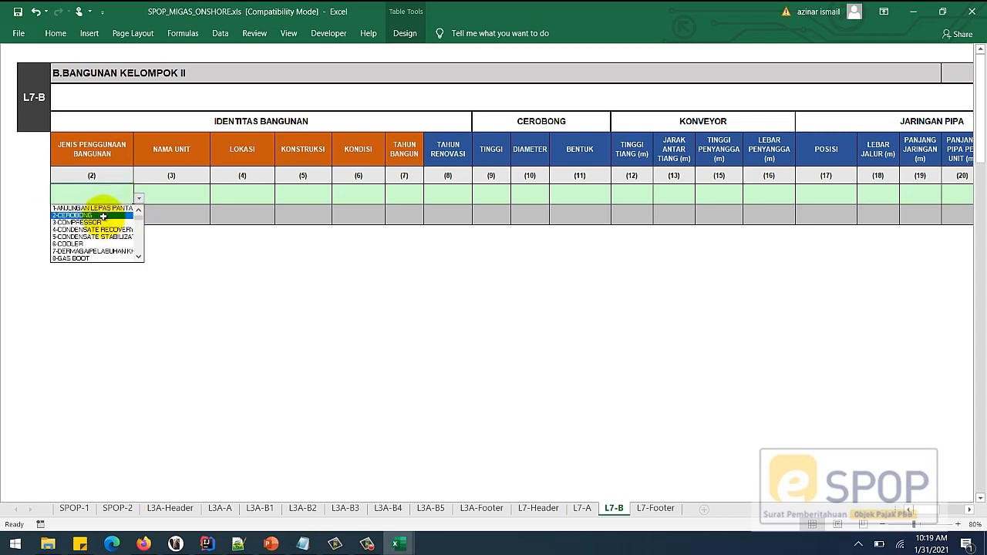
click(103, 216)
click(174, 189)
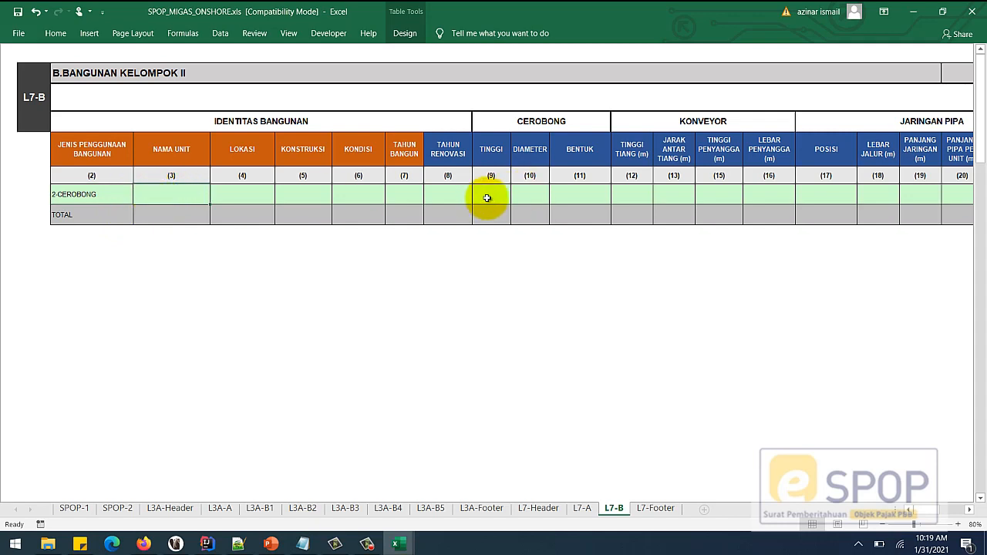
text(12)
click(526, 195)
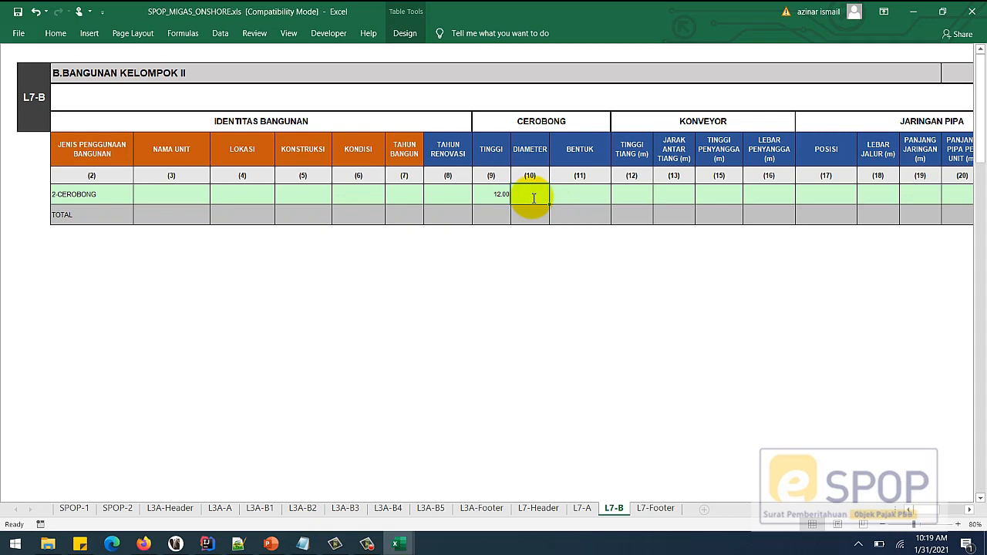
text(2)
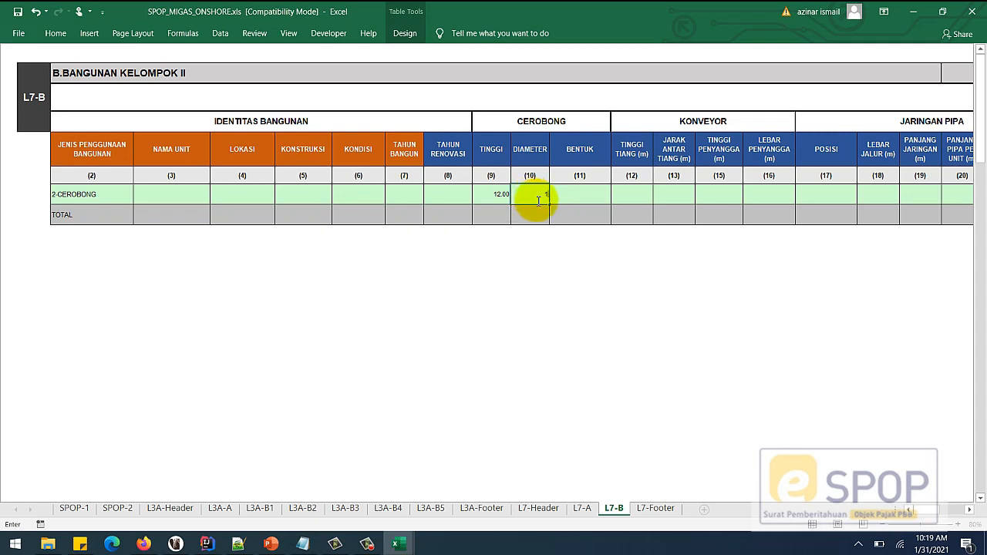
click(589, 199)
click(616, 200)
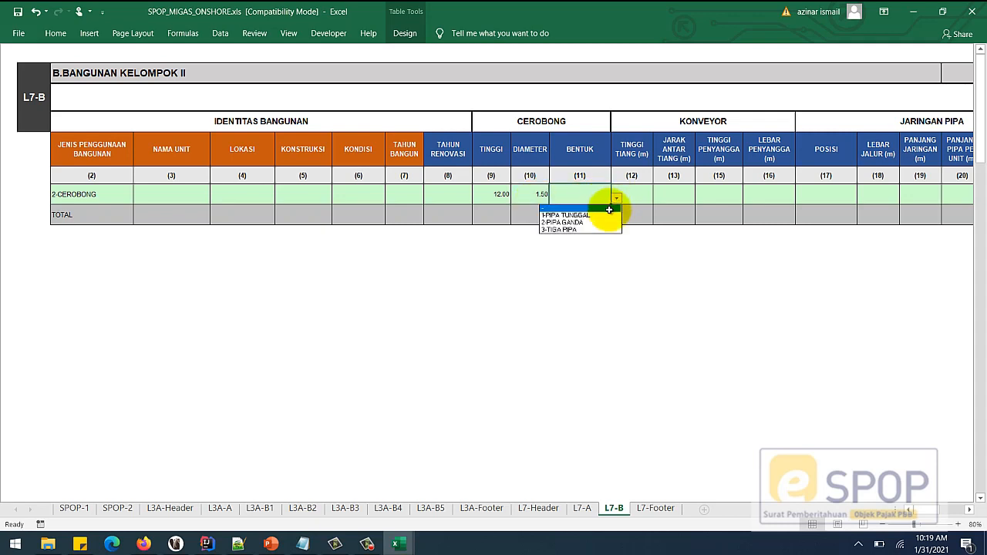
click(601, 215)
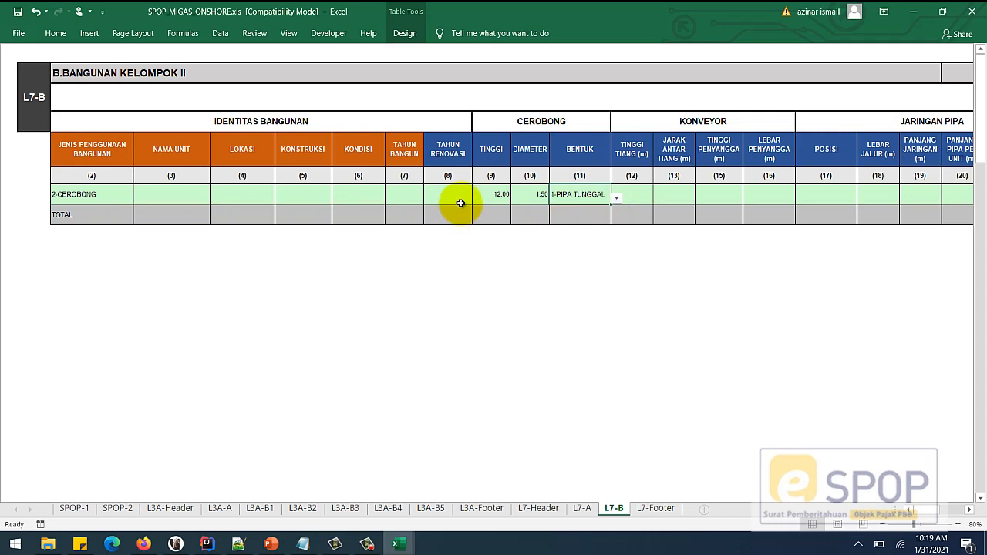
- Give the chimney unit CER-1 at PABRIK, 1-BAJA construction, 2-BAIK condition, built 2000
click(153, 197)
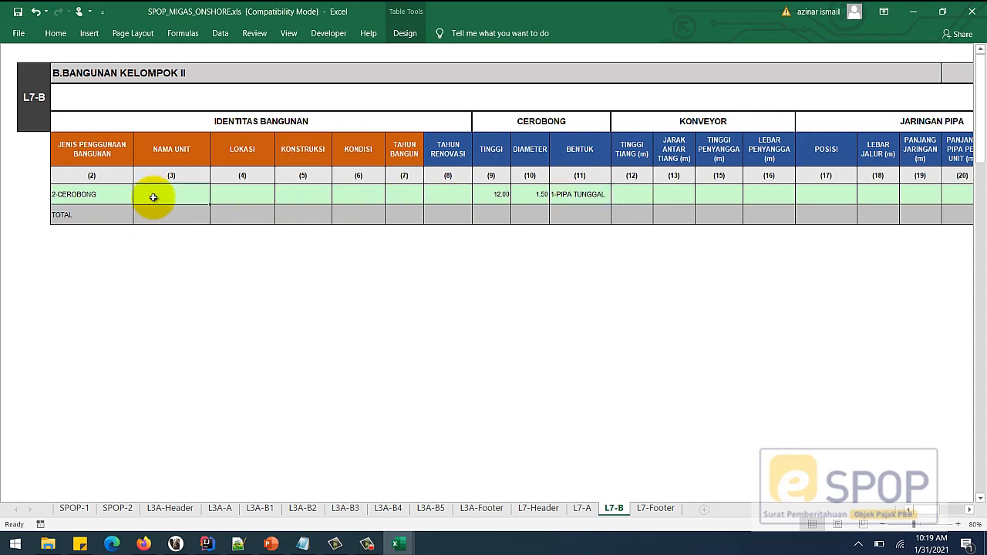
text(CER-1)
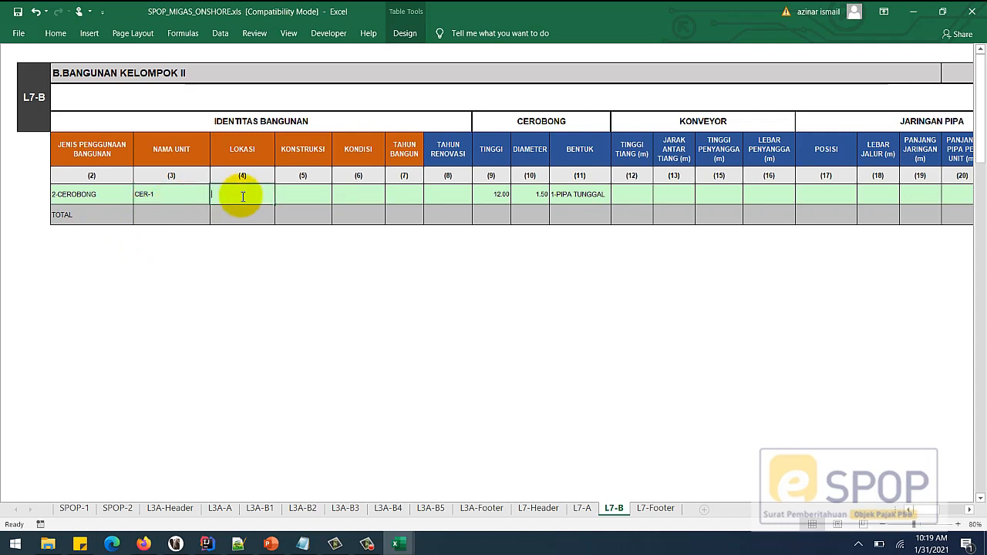
click(304, 198)
click(337, 199)
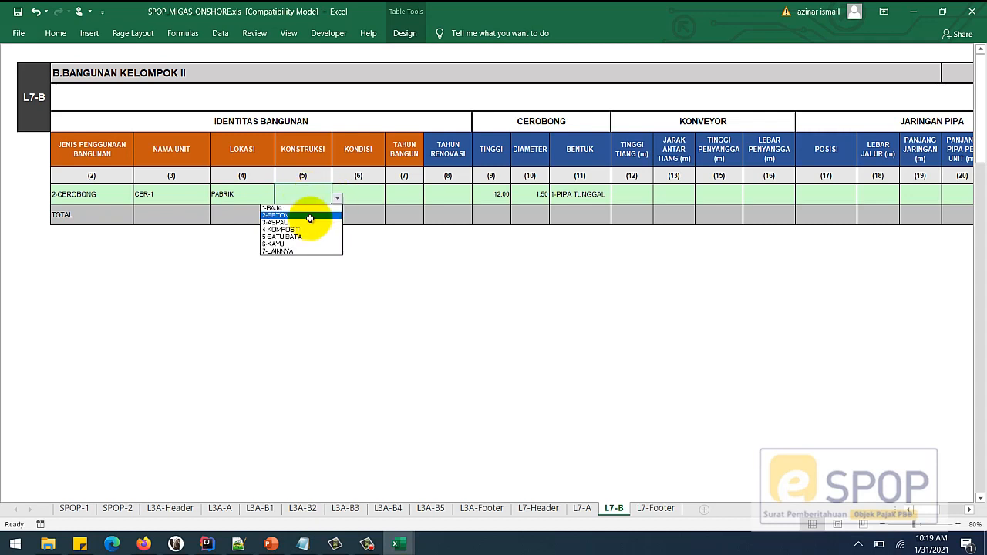
click(293, 208)
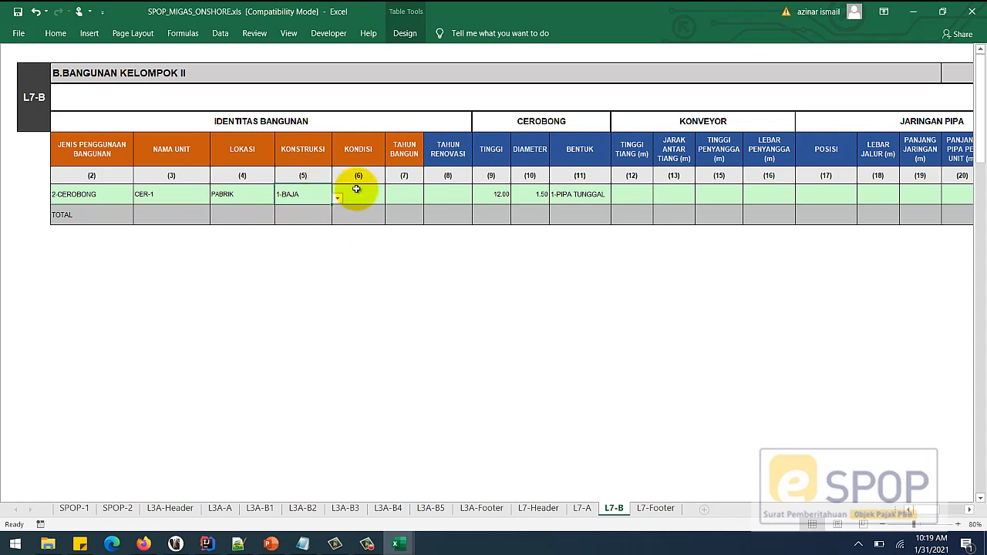
click(359, 194)
click(391, 199)
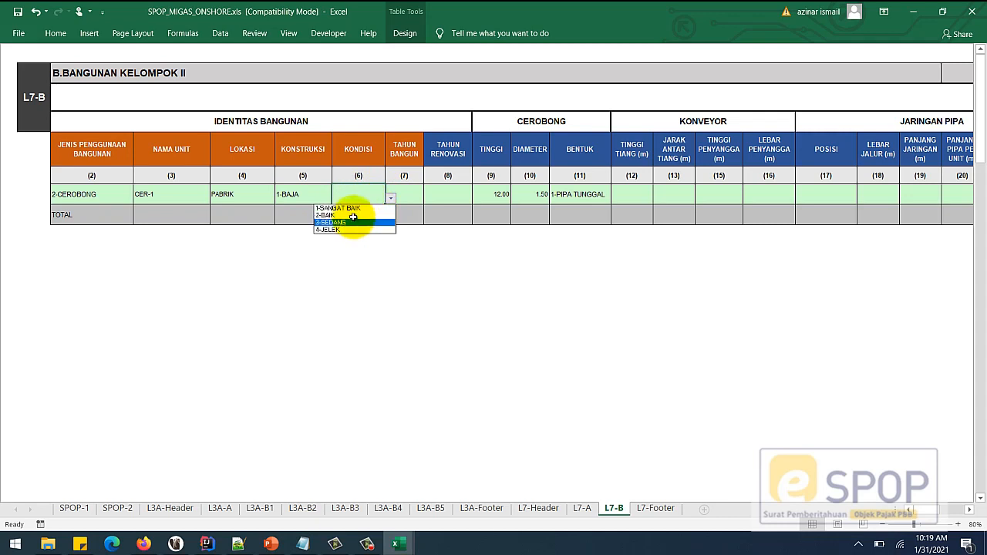
click(356, 212)
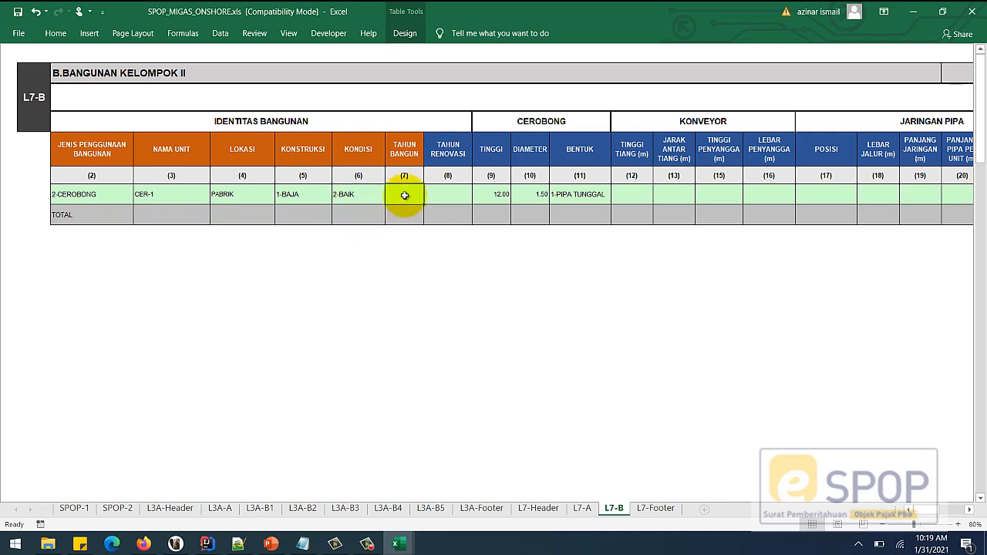
click(444, 196)
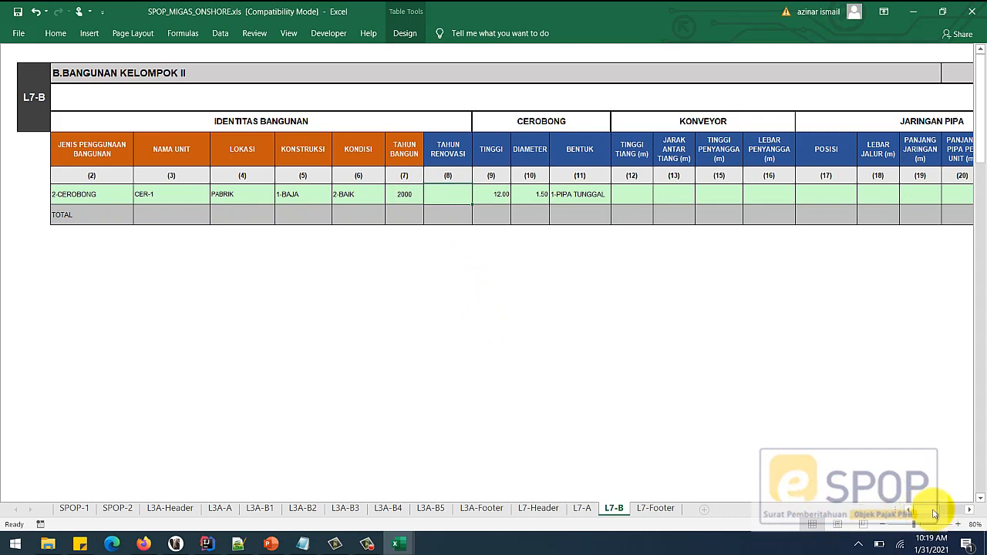
drag(926, 510, 965, 509)
click(734, 199)
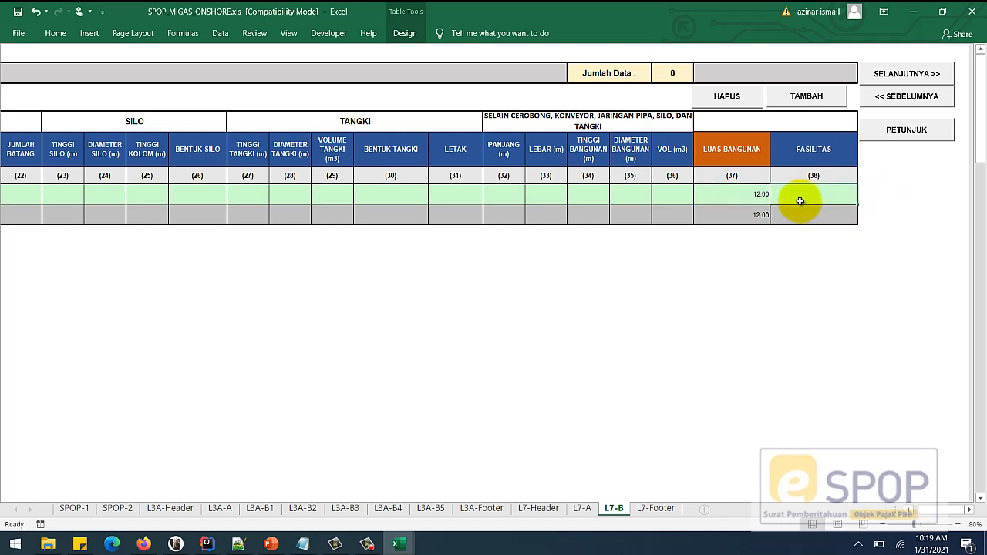
- Add a second L7-B row with building use 7-DERMAGA/PELABUHAN KHUSUS and unit name DER-1
click(822, 96)
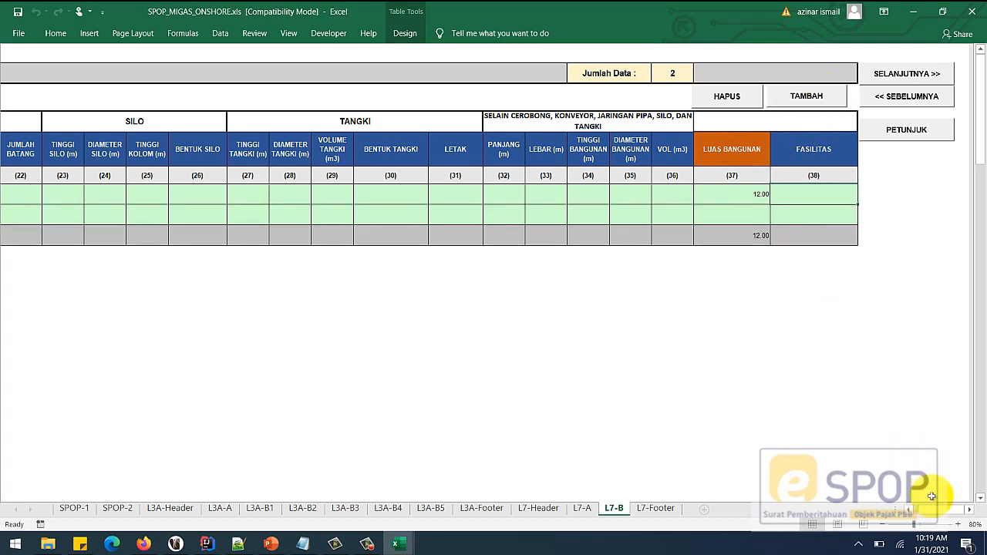
drag(947, 510, 920, 510)
click(119, 216)
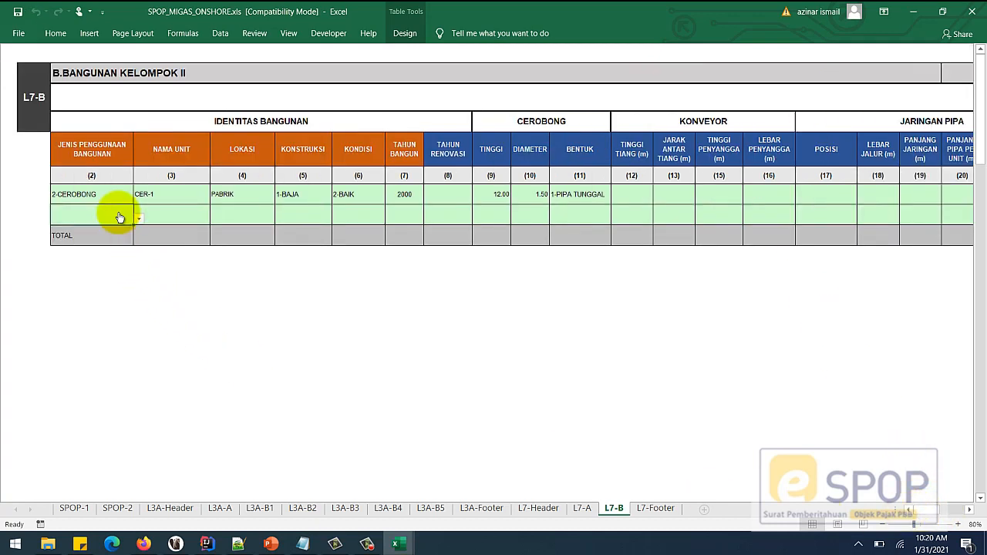
click(138, 218)
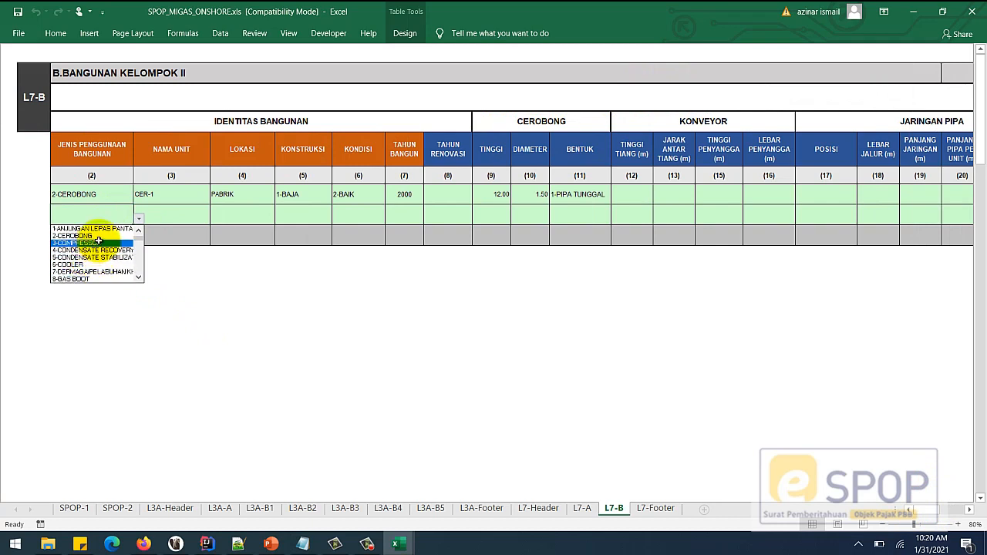
click(123, 271)
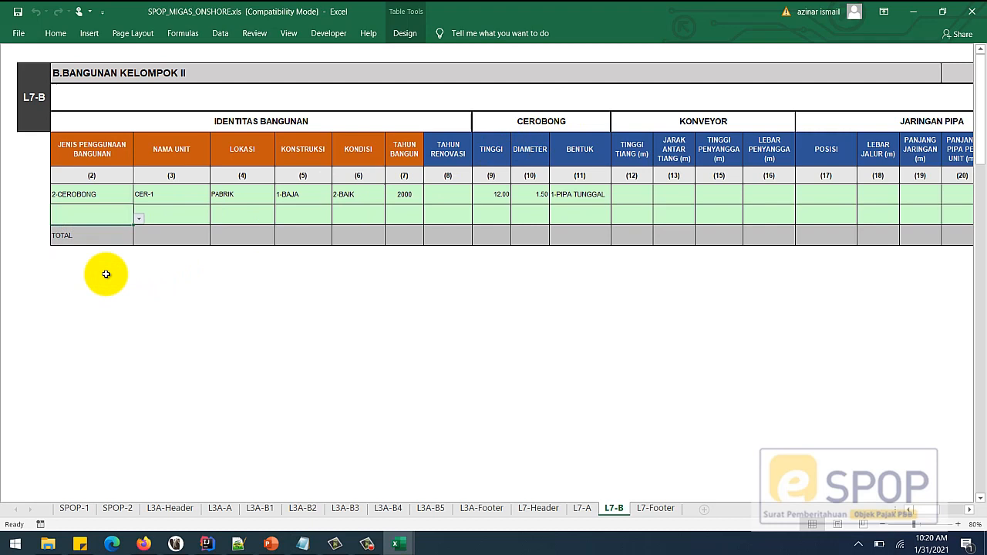
click(165, 210)
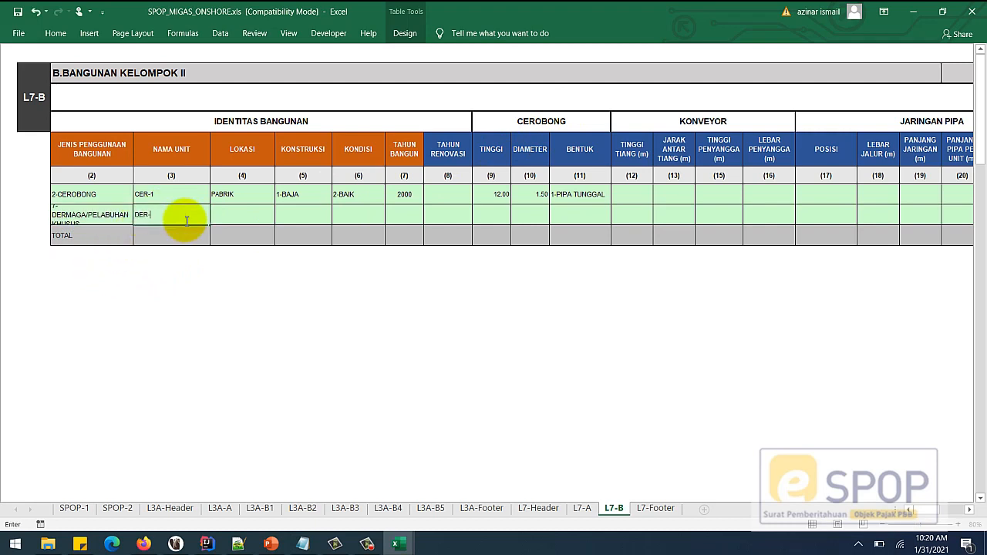
text(DER-1)
click(246, 212)
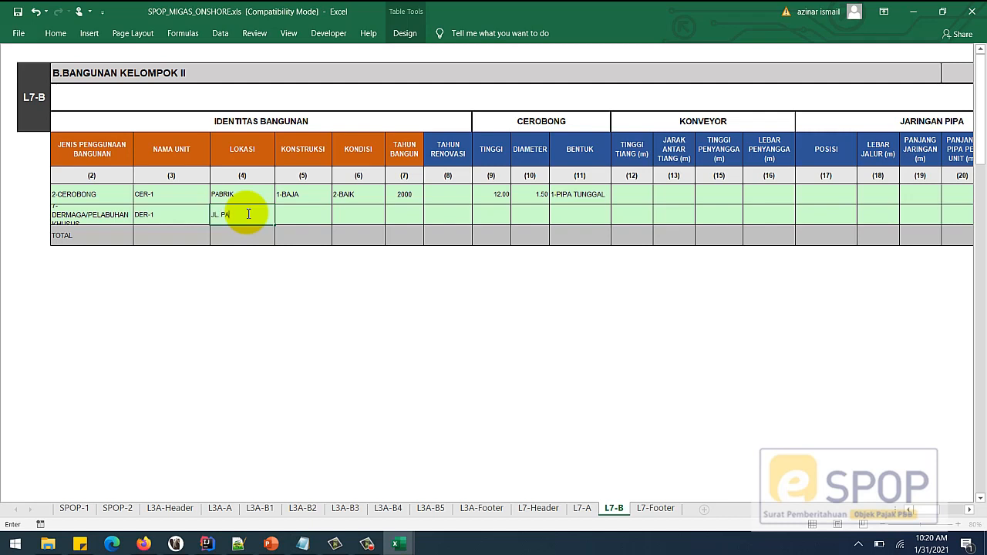
- Fill in location JL. PANTAI, material 2-BETON, condition 2-BAIK and build year 1989
click(333, 220)
click(324, 240)
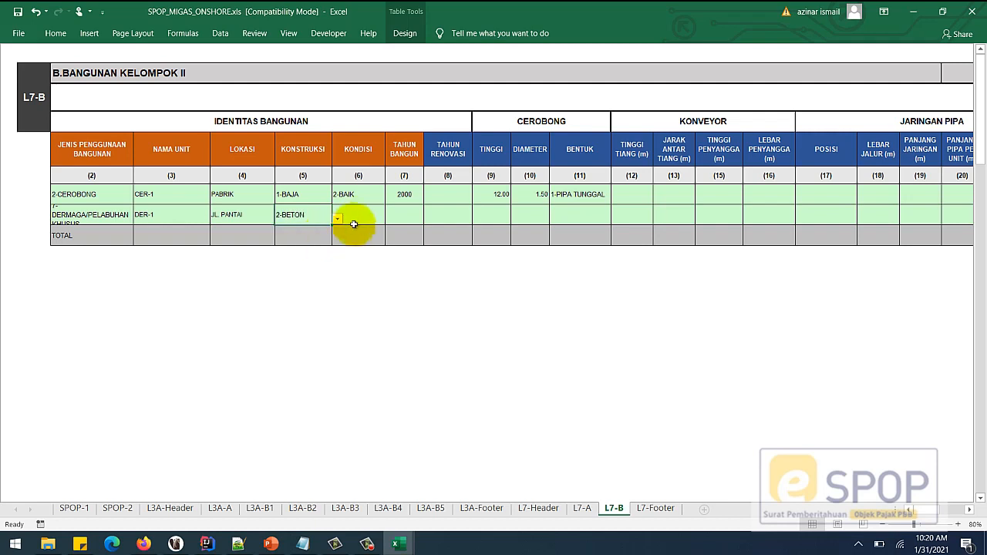
click(355, 221)
click(392, 220)
click(361, 229)
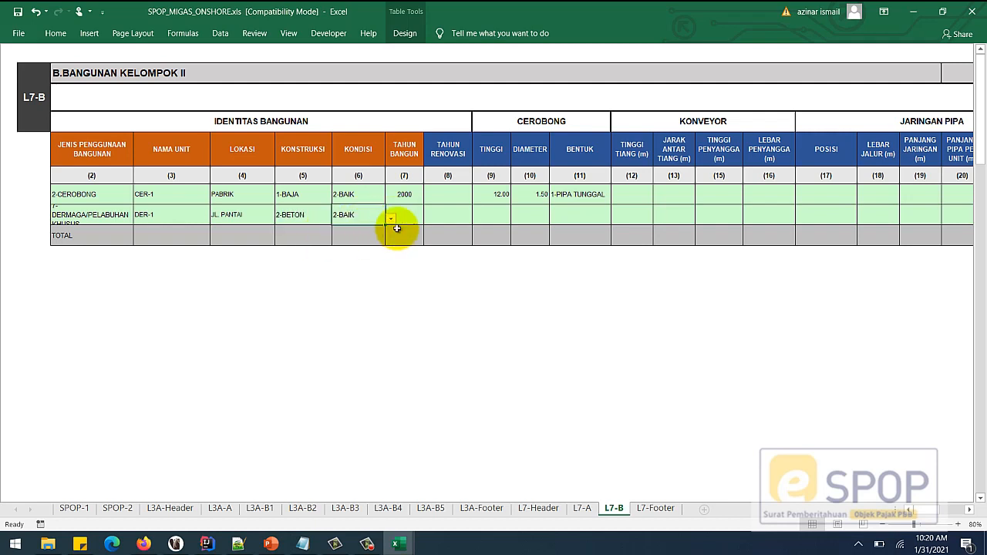
click(409, 216)
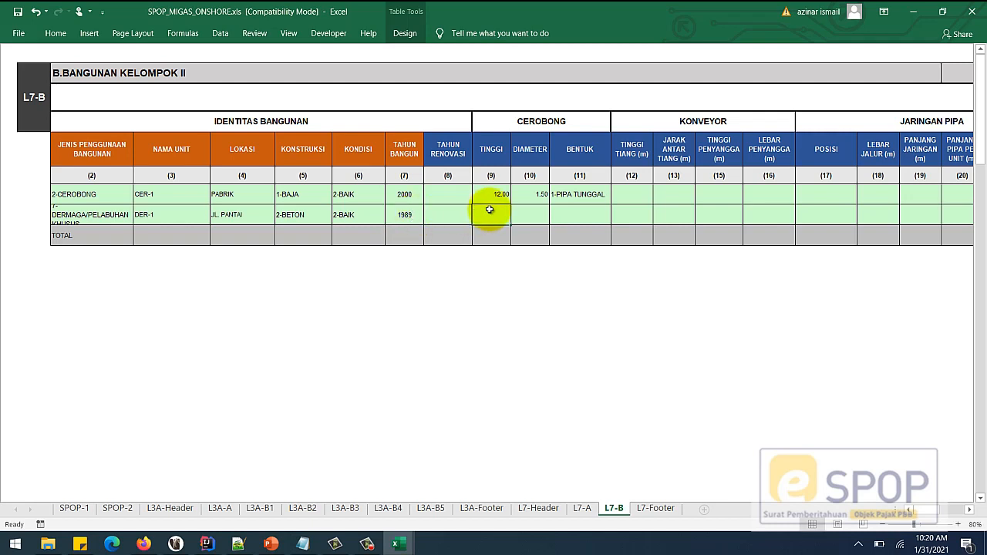
click(80, 223)
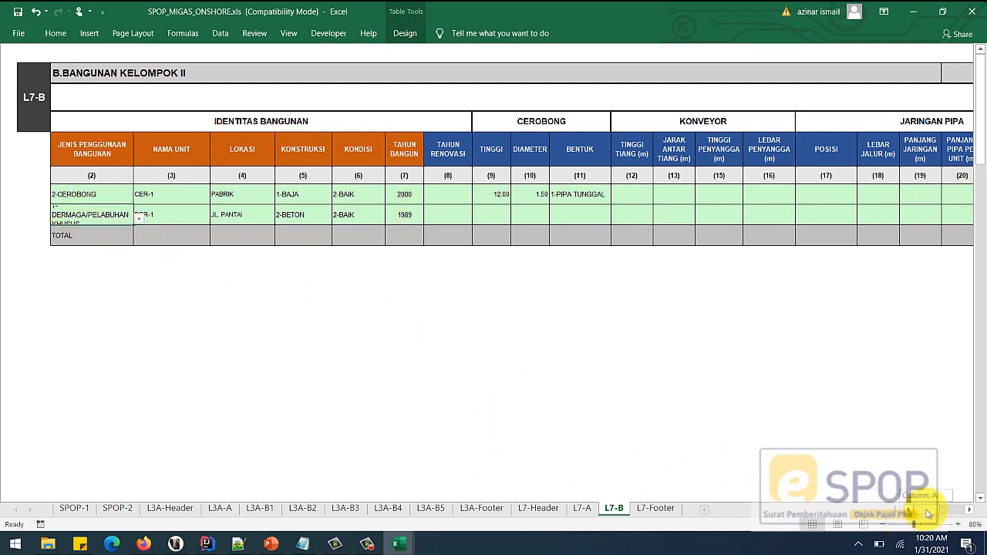
- Give the dock row a length (PANJANG) of 30 and a width of 6
mouse_move(928, 514)
mouse_down()
mouse_move(953, 515)
mouse_move(941, 511)
mouse_up()
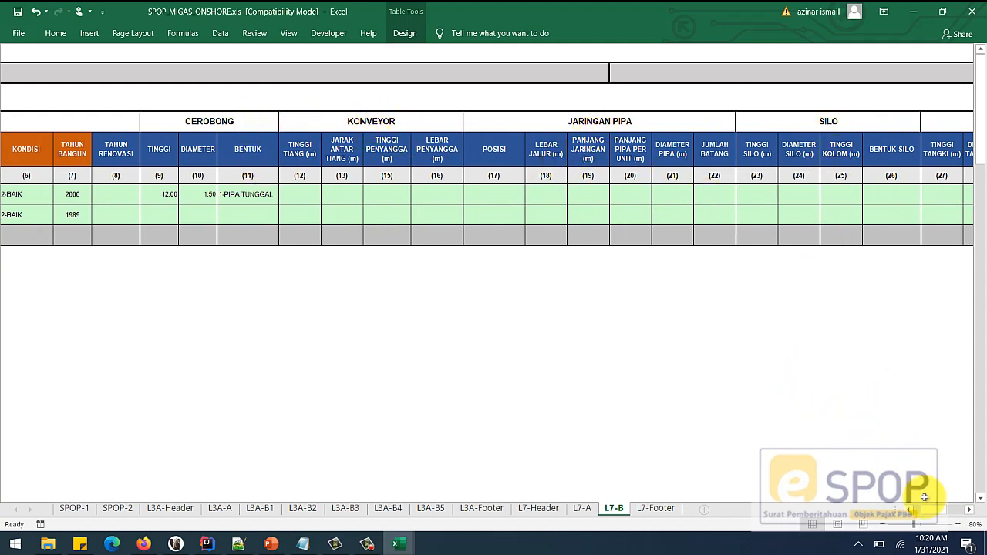
scroll(941, 504, right, 10)
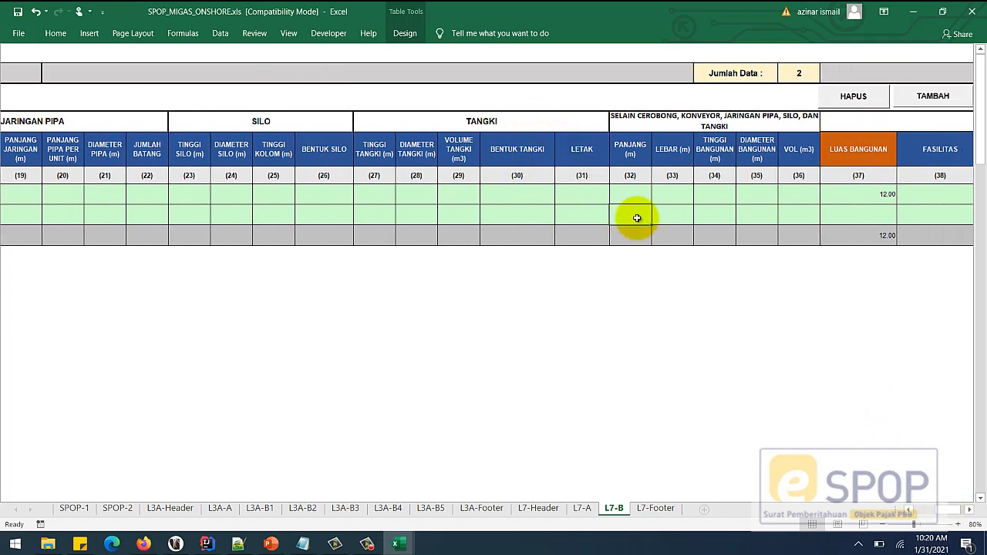
drag(637, 218, 786, 216)
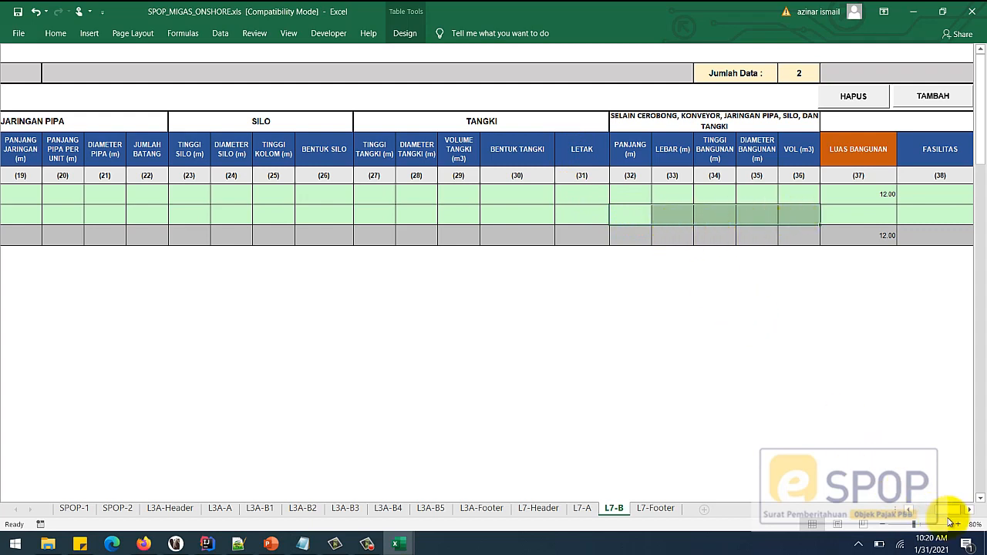
click(632, 214)
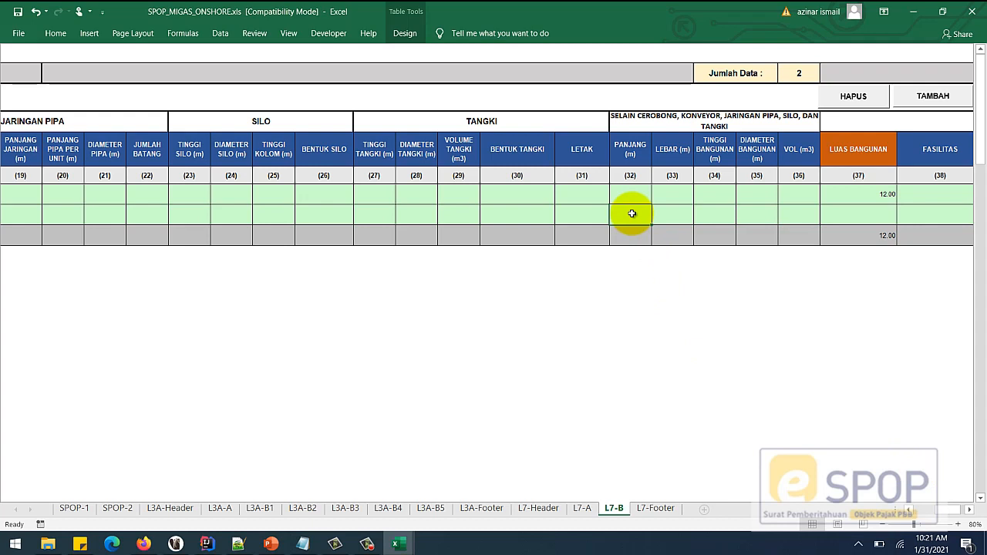
text(30)
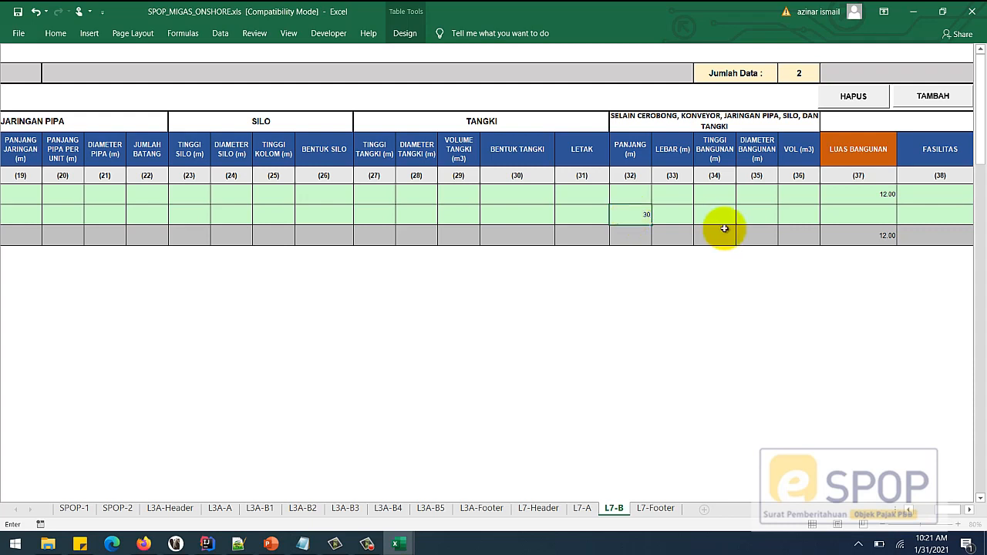
click(677, 216)
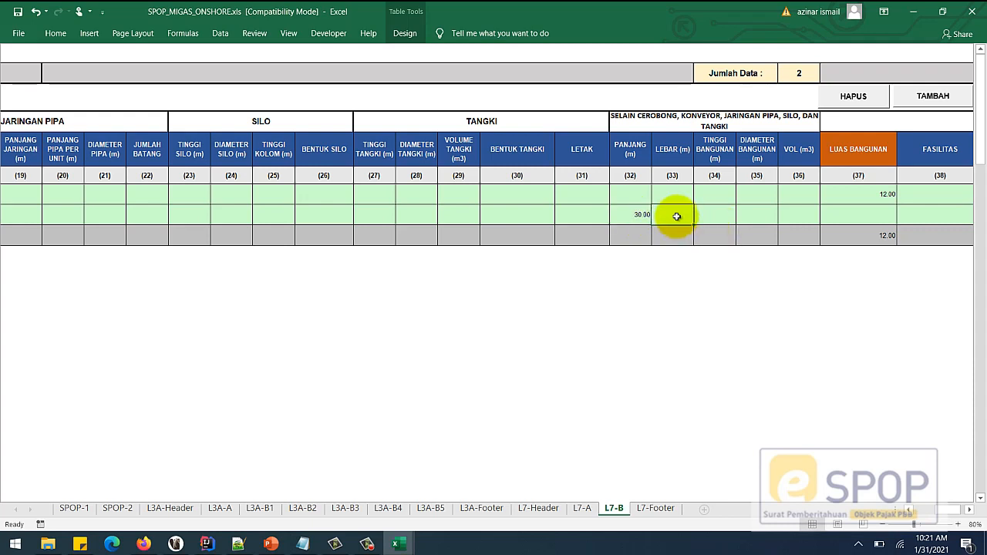
text(6)
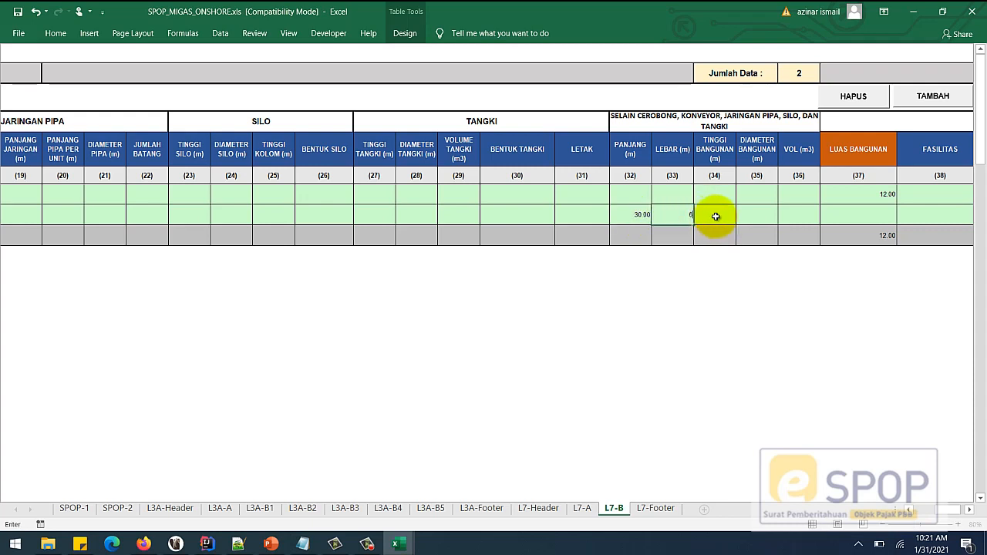
click(716, 214)
- Enter 180 as the dock row's Luas Bangunan, bringing the area total to 192.00
click(760, 215)
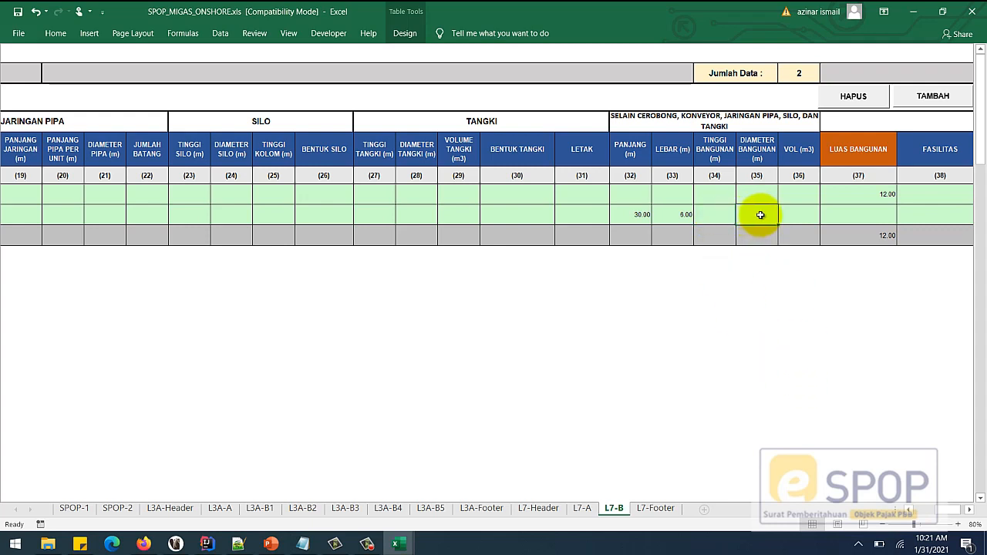
click(792, 215)
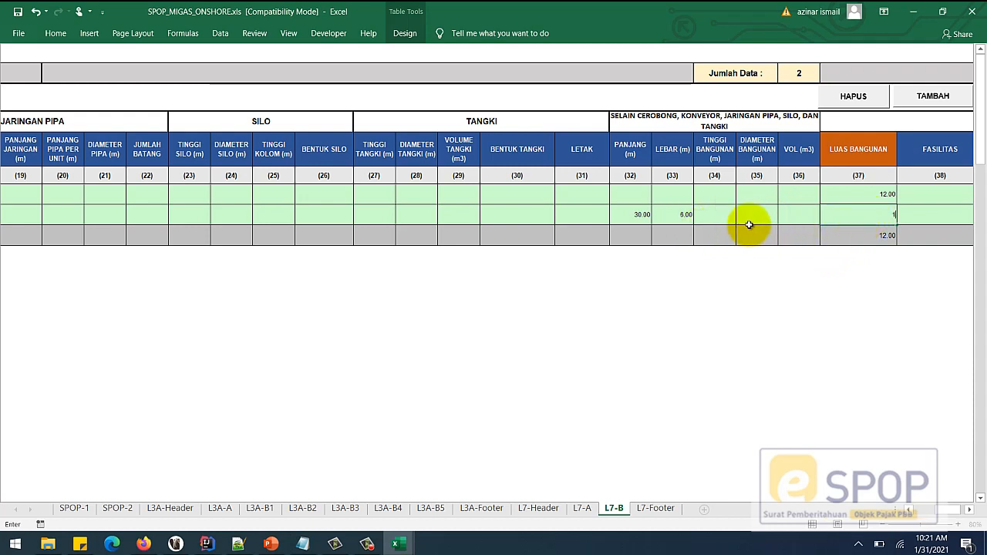
text(180)
click(798, 217)
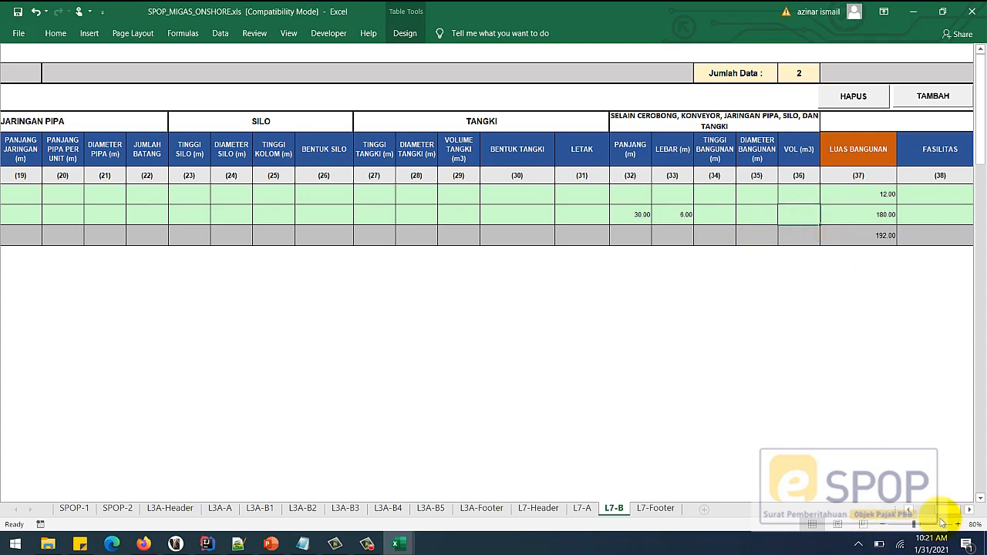
drag(950, 512, 953, 508)
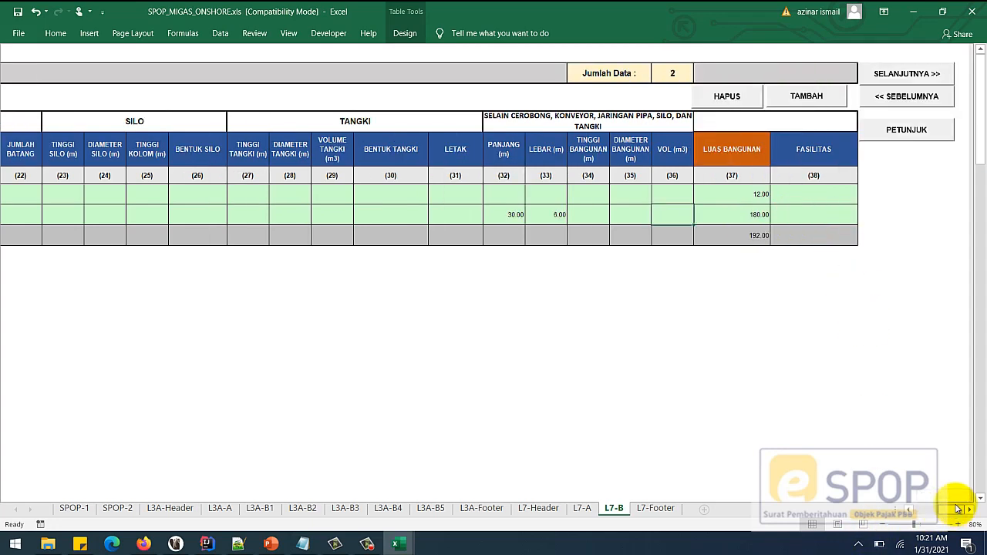
- Generate the SPOP XML file from the L7-Footer sheet and dismiss the success message
click(917, 75)
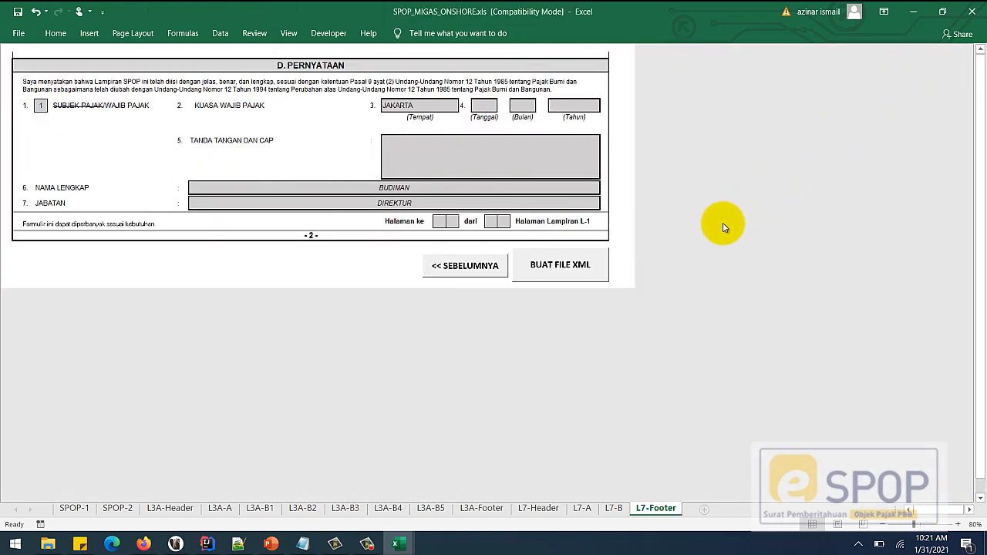
click(559, 264)
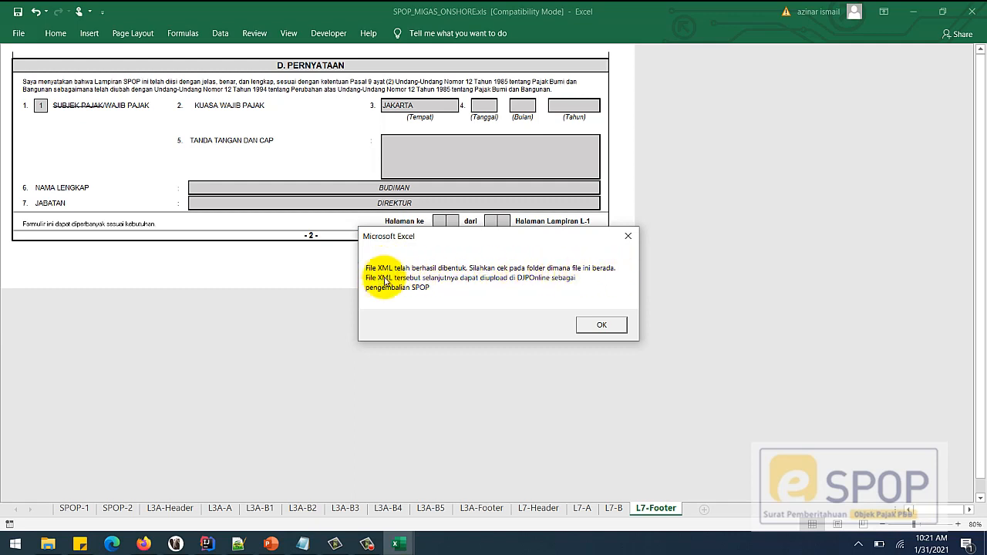
click(592, 324)
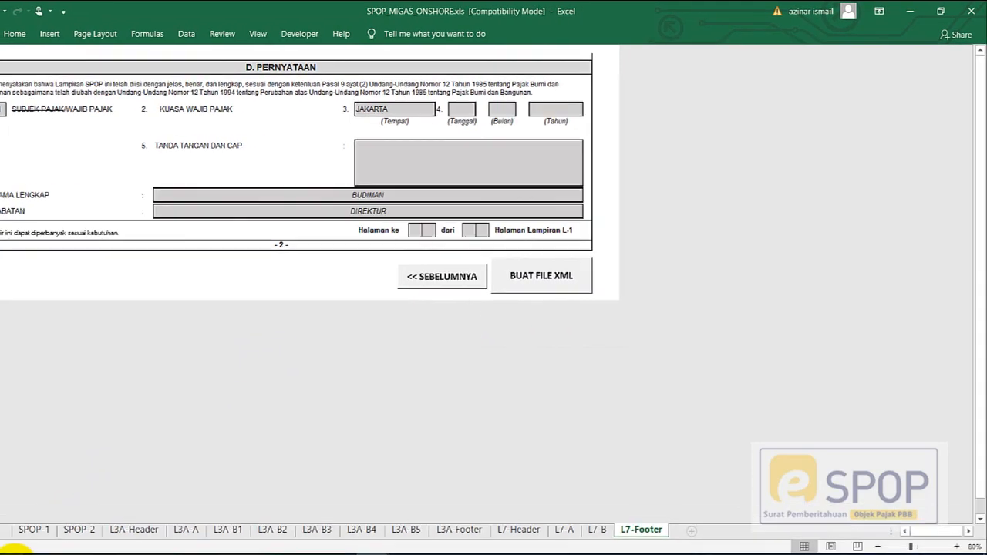
click(48, 543)
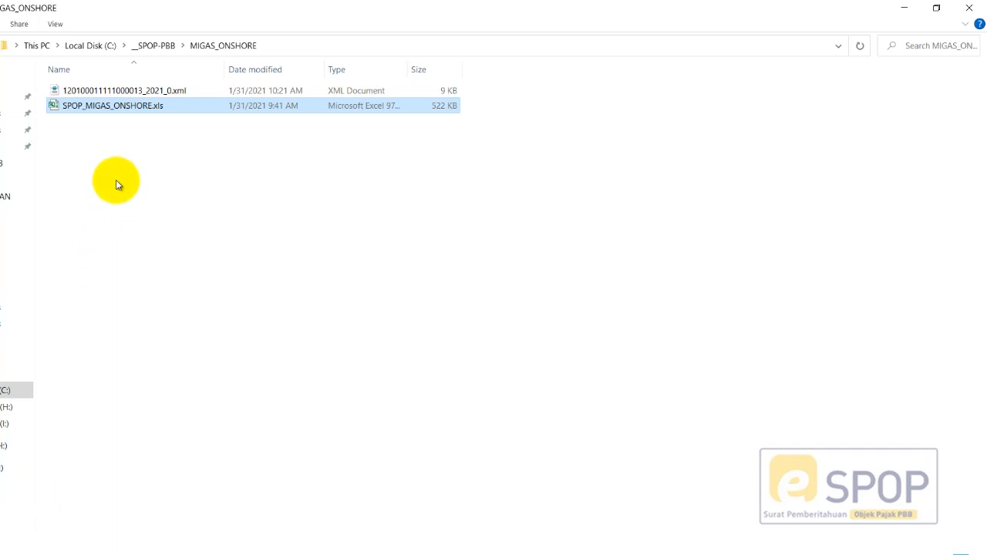
- Open the 9 KB exported XML file in MIGAS_ONSHORE with Edit with Notepad++
click(109, 93)
click(109, 93)
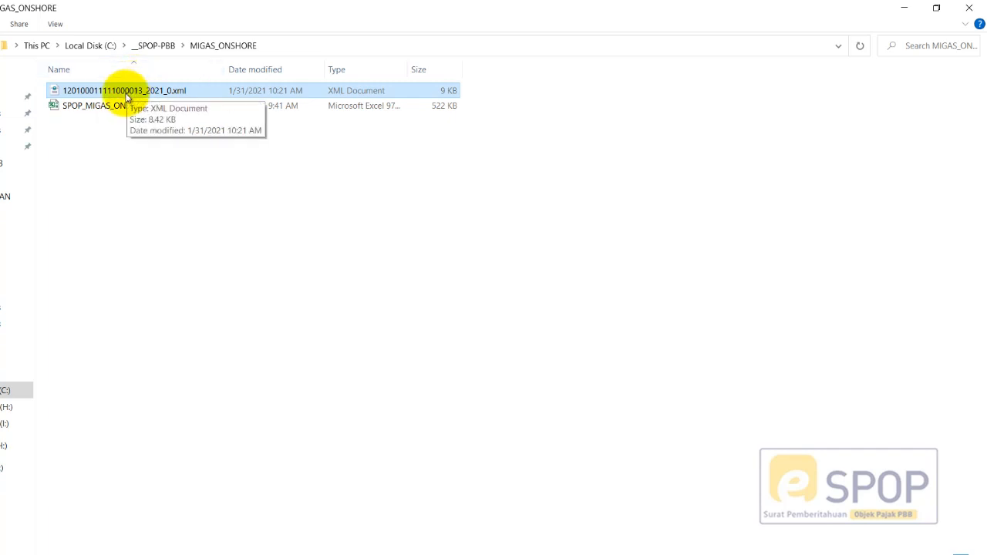
click(112, 106)
click(122, 93)
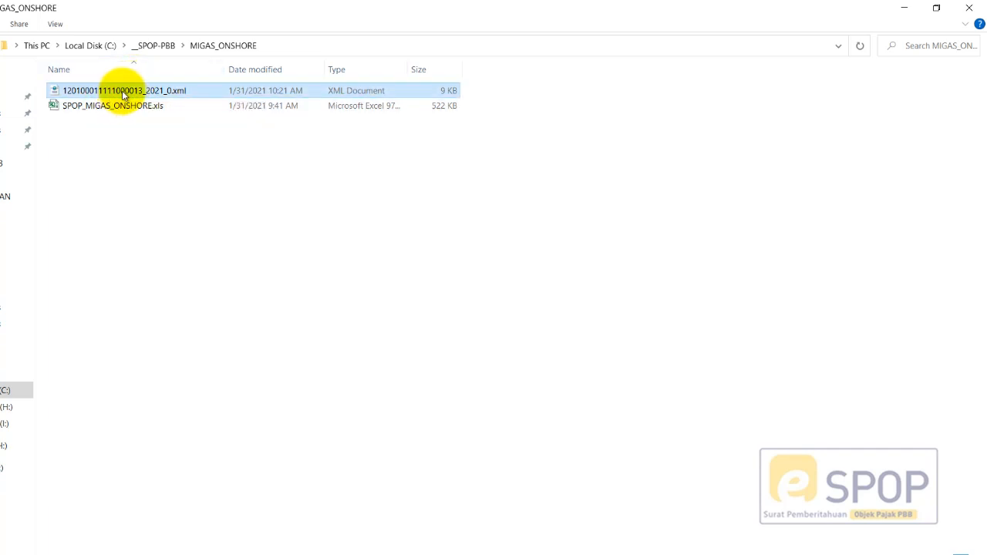
right_click(125, 93)
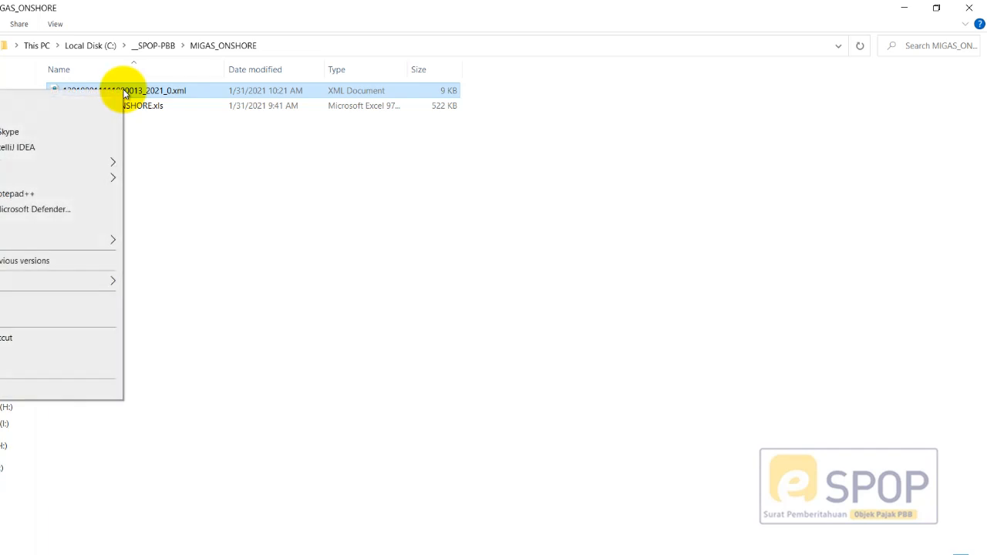
click(48, 195)
- Fold and unfold the DataBangunan1 blocks to review the 9-PERKANTORAN and 8-PABRIK entries
scroll(412, 249, down, 7)
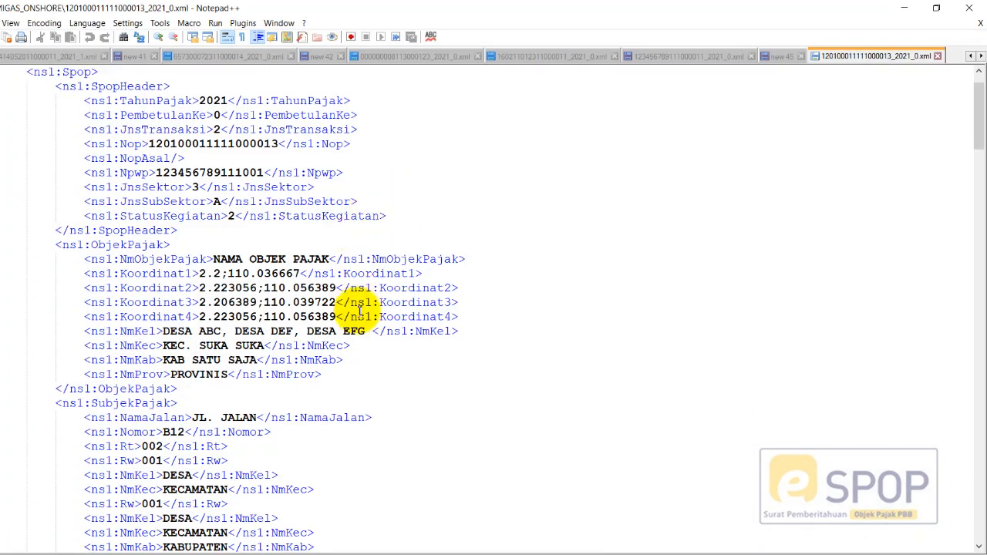
scroll(359, 313, down, 20)
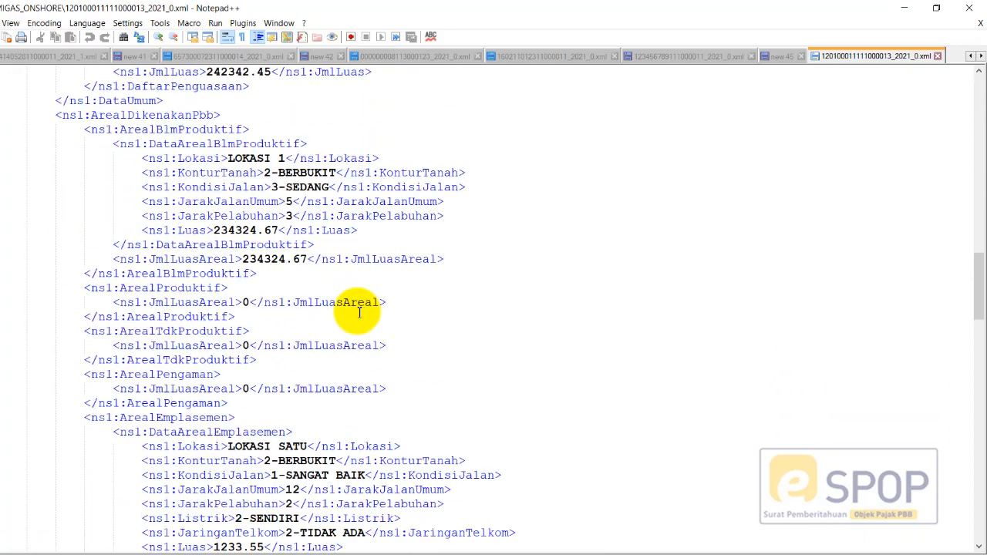
scroll(366, 310, down, 10)
scroll(424, 293, up, 5)
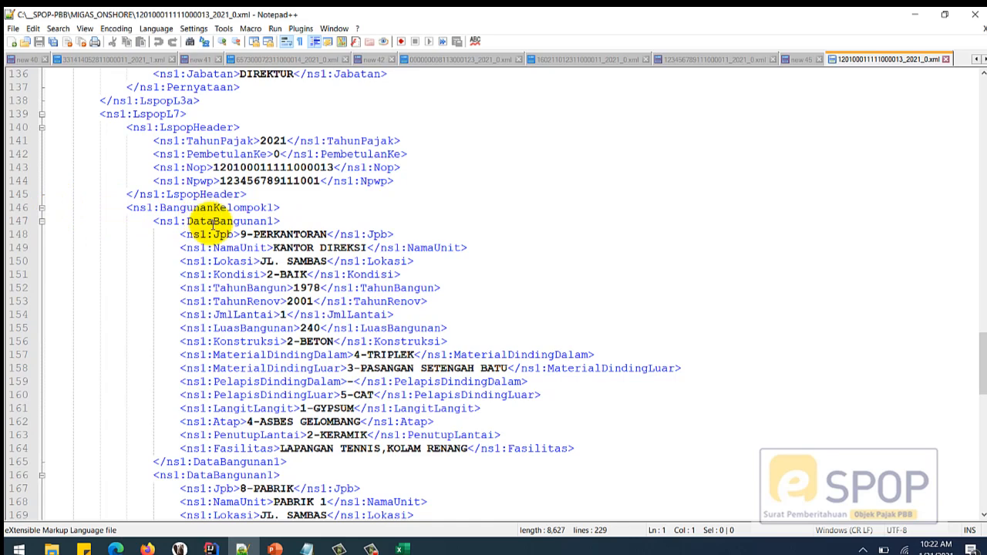
click(42, 222)
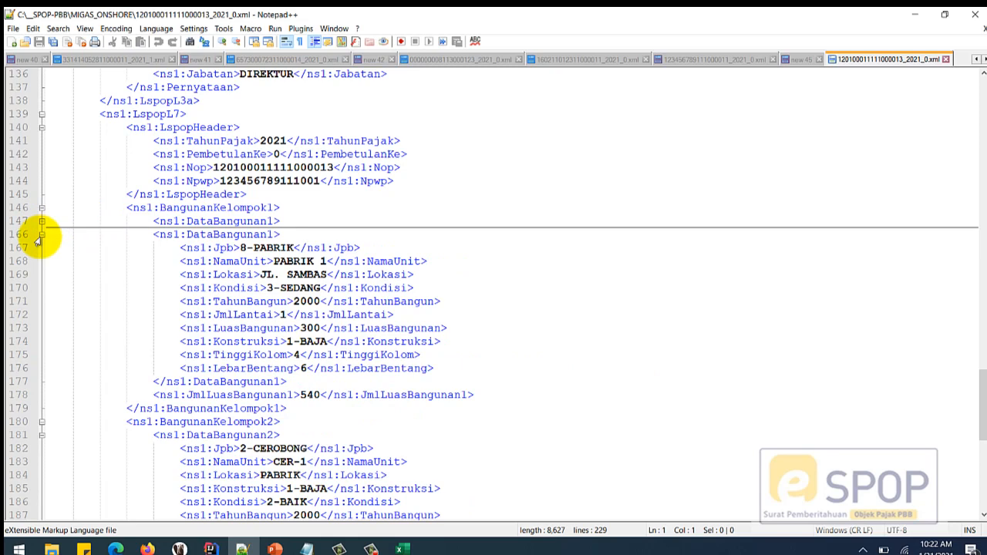
click(42, 234)
click(42, 221)
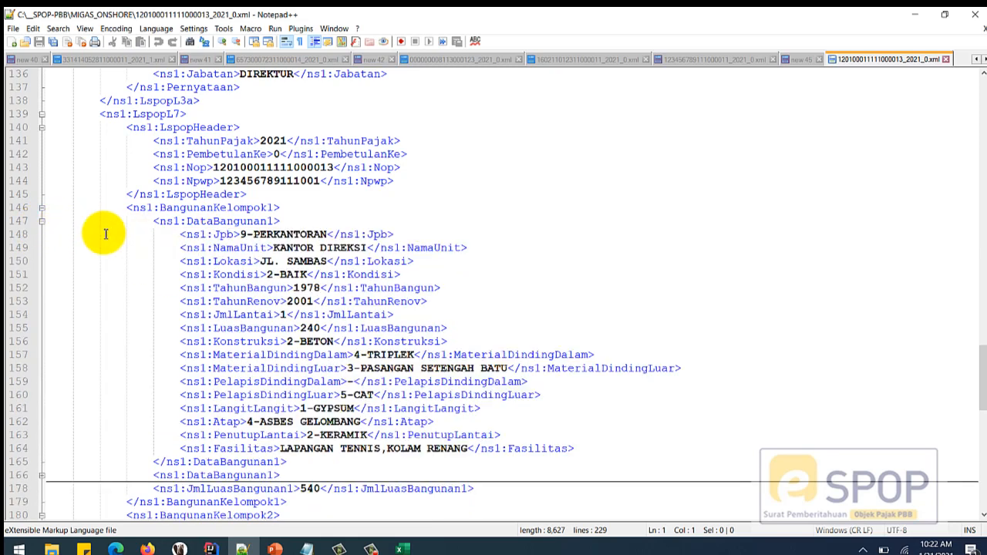
click(280, 233)
click(42, 221)
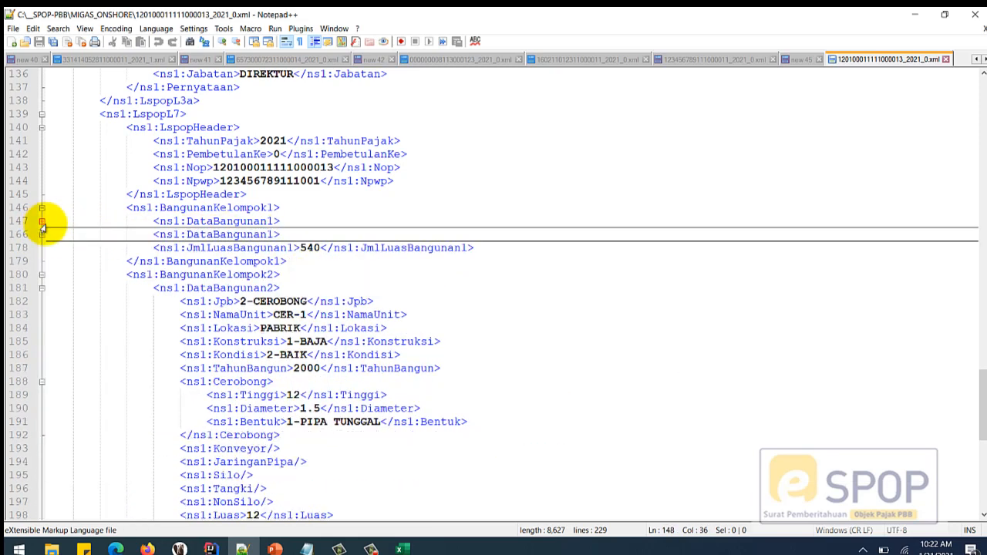
click(41, 236)
click(274, 248)
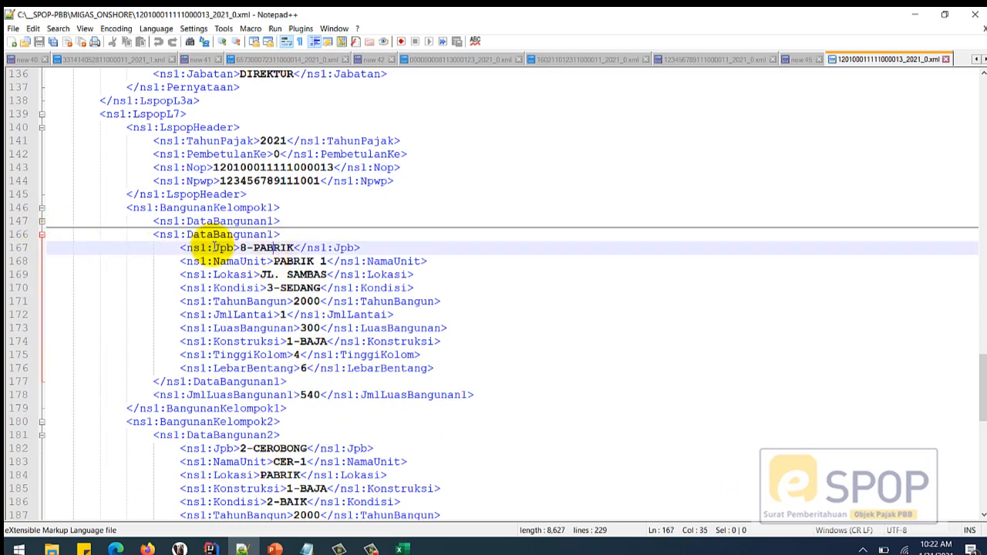
click(42, 234)
- Review the 2-CEROBONG entries, collapse both DataBangunan2 blocks, then return to the file's top
scroll(297, 265, down, 2)
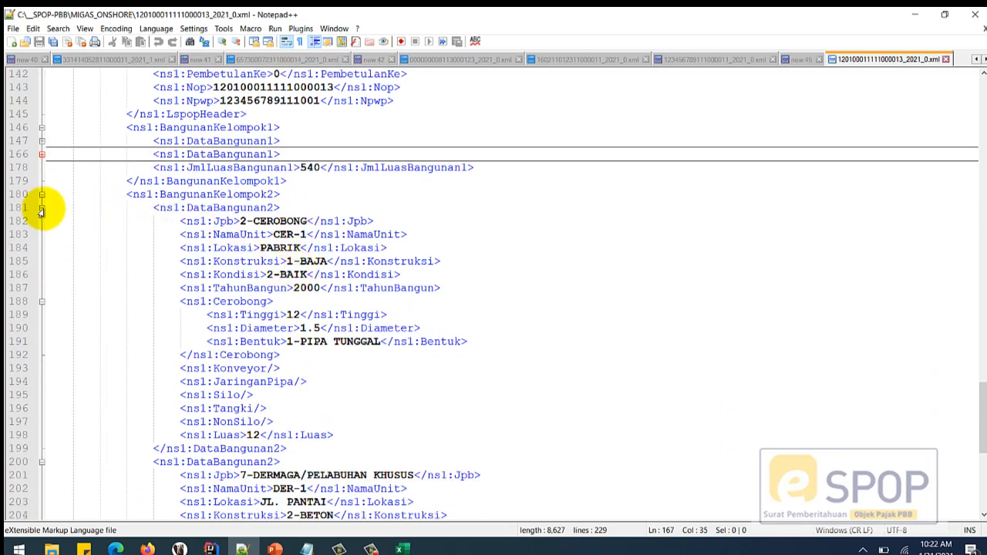
click(42, 207)
click(42, 207)
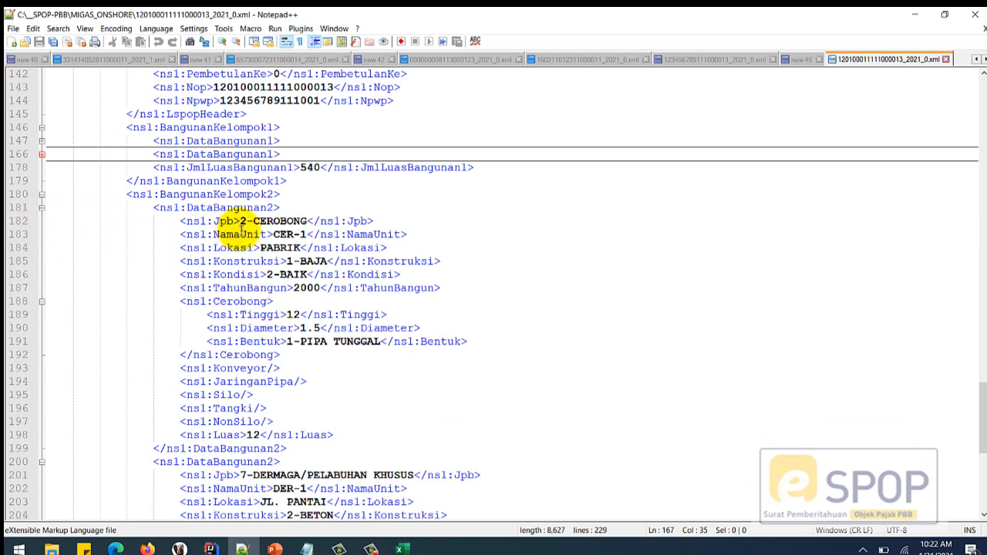
click(232, 220)
click(42, 207)
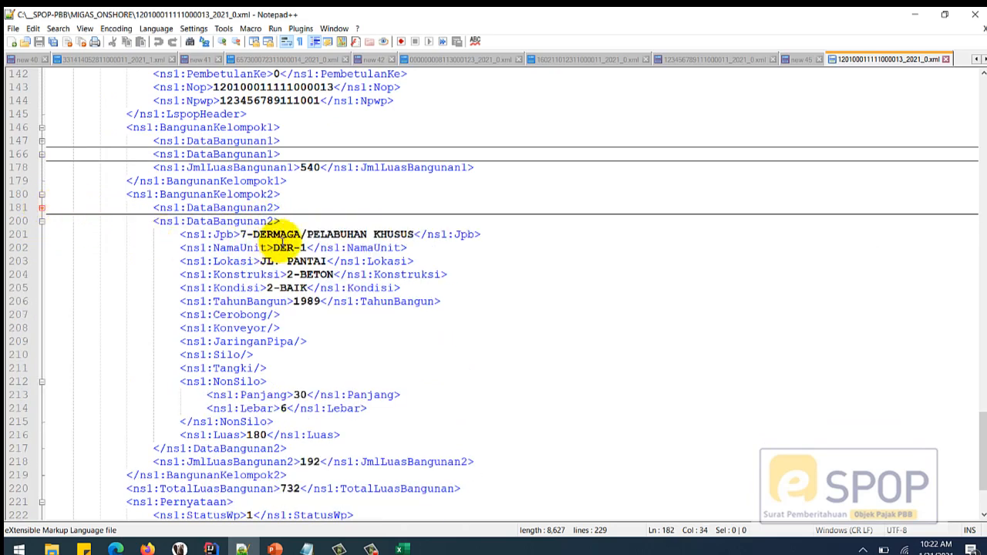
click(296, 221)
click(41, 221)
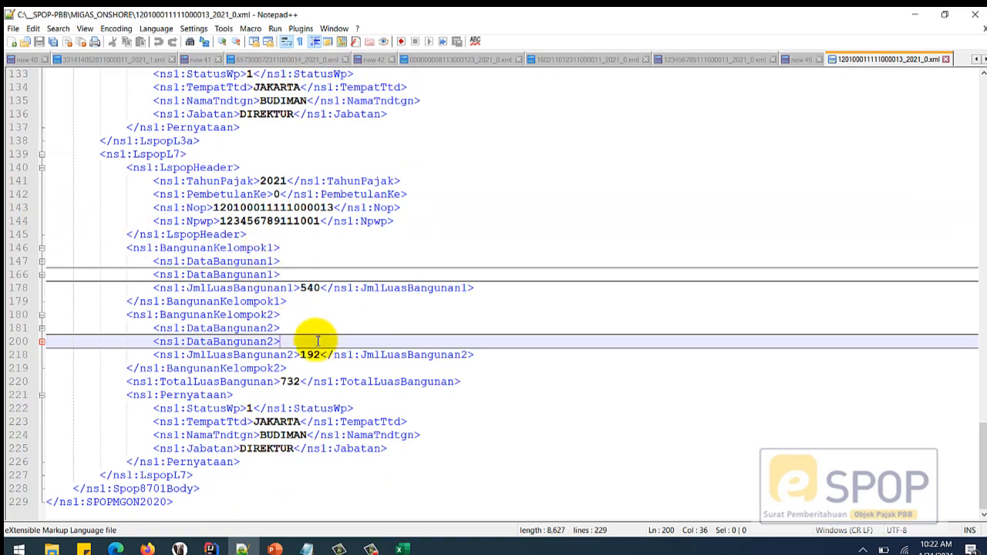
scroll(334, 330, up, 8)
scroll(349, 325, up, 9)
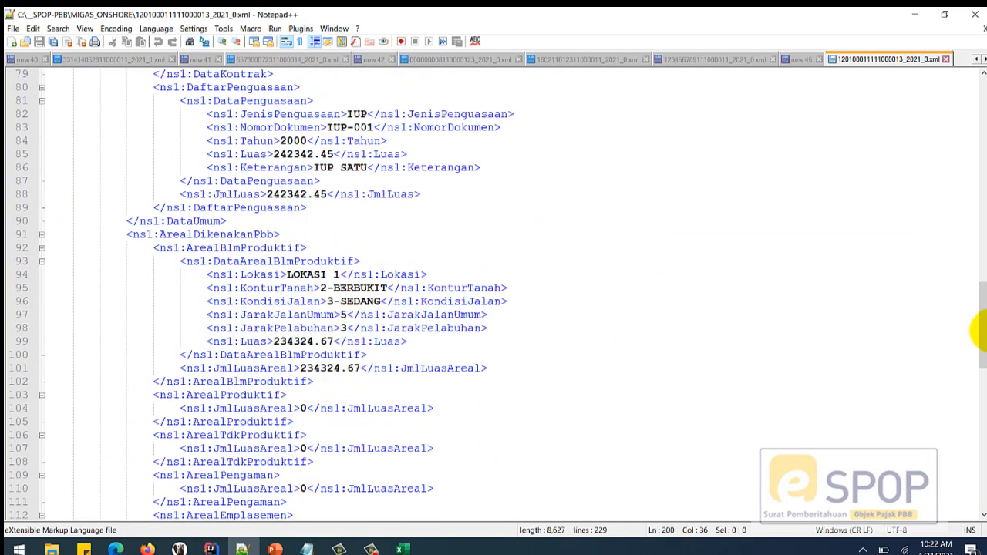
drag(974, 330, 978, 92)
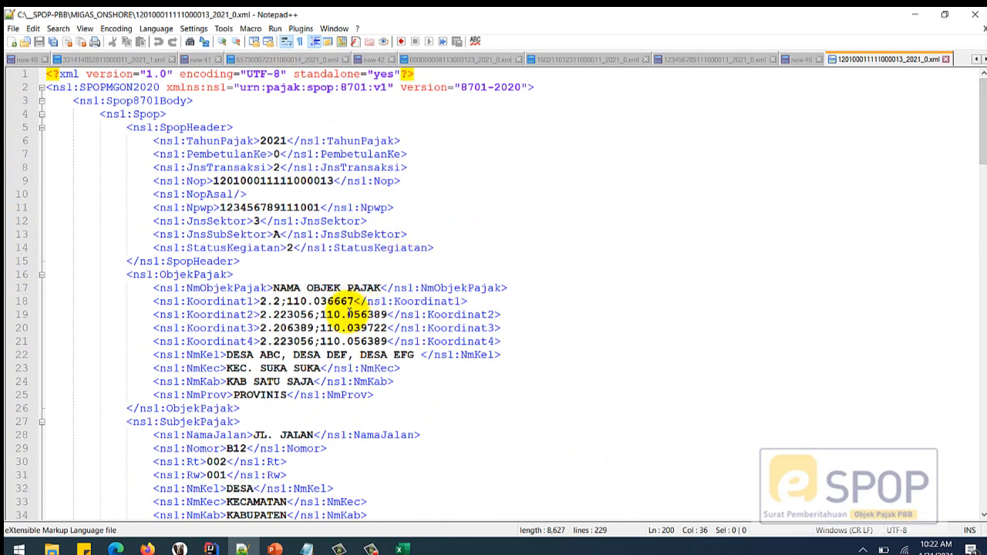
scroll(363, 332, down, 10)
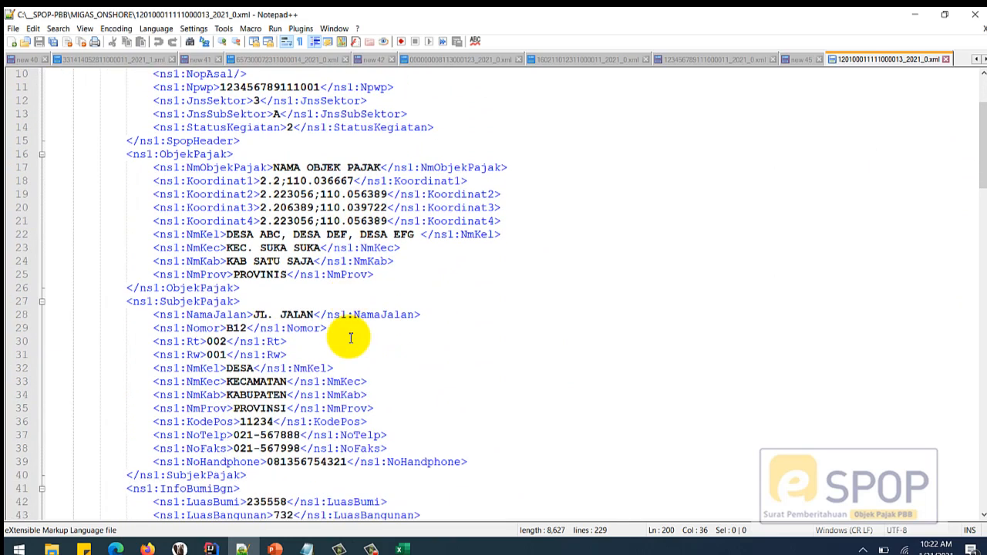
scroll(370, 343, down, 8)
scroll(385, 331, up, 18)
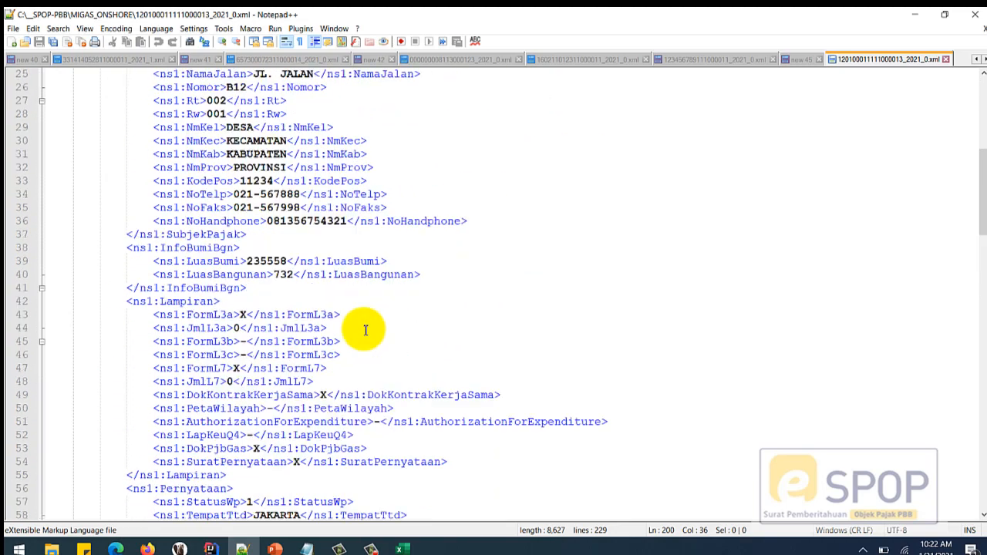